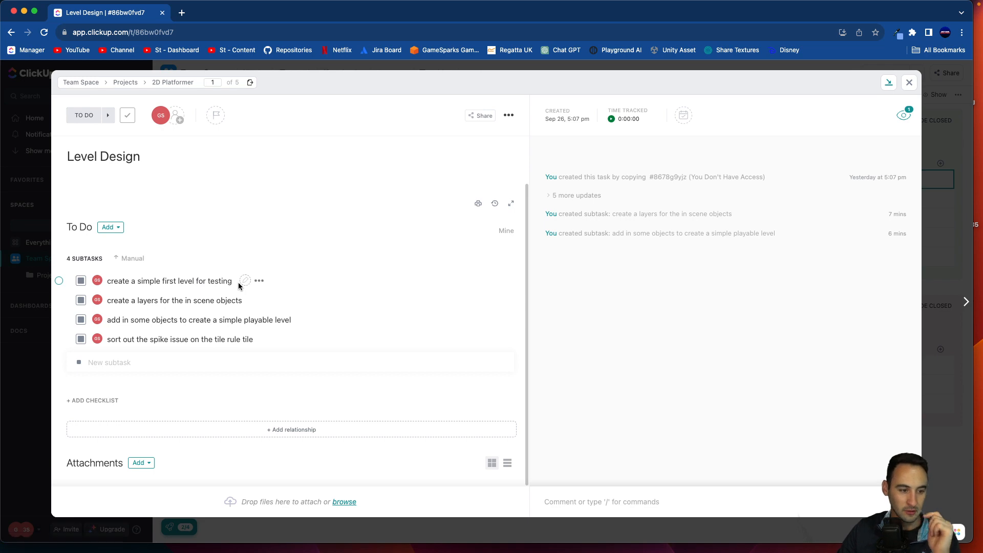
Switch to Unity and examine the platformer level's terrain from the player and spider to the spike pit
{"action": "key", "text": "ctrl+Up"}
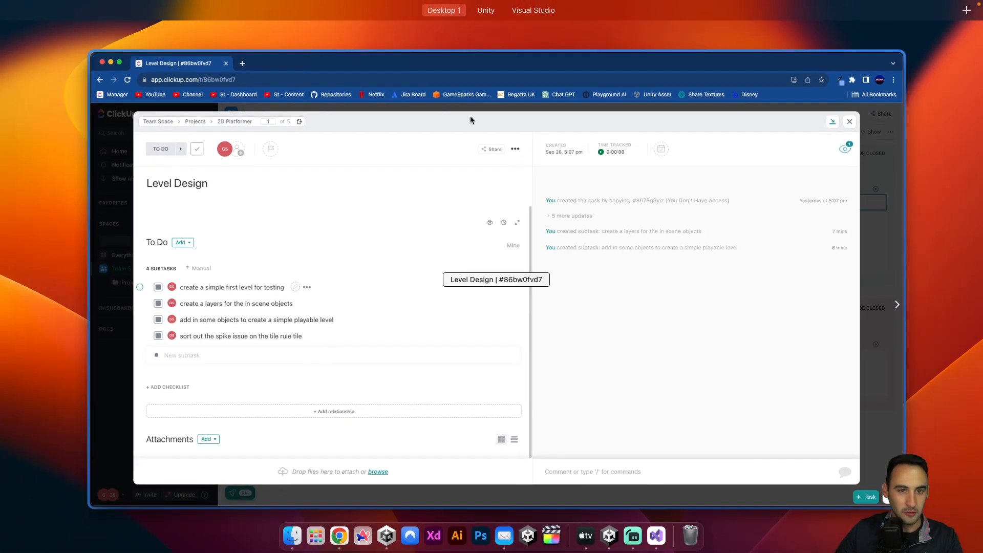
{"action": "left_click", "coordinate": [563, 41]}
{"action": "scroll", "coordinate": [340, 248], "scroll_direction": "down", "scroll_amount": 5}
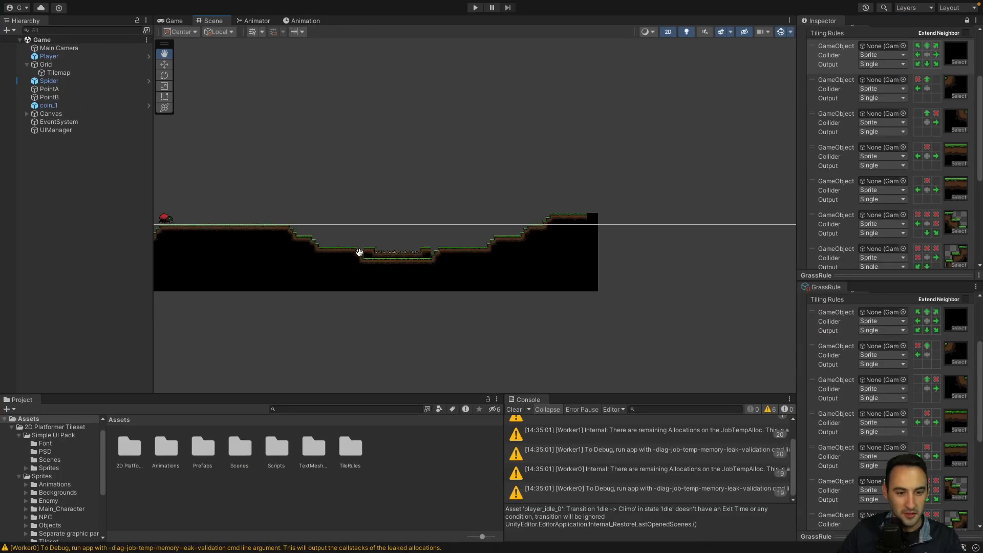
{"action": "left_click_drag", "start_coordinate": [362, 254], "coordinate": [563, 272]}
{"action": "left_click_drag", "start_coordinate": [362, 276], "coordinate": [346, 283]}
{"action": "scroll", "coordinate": [346, 283], "scroll_direction": "down", "scroll_amount": 1}
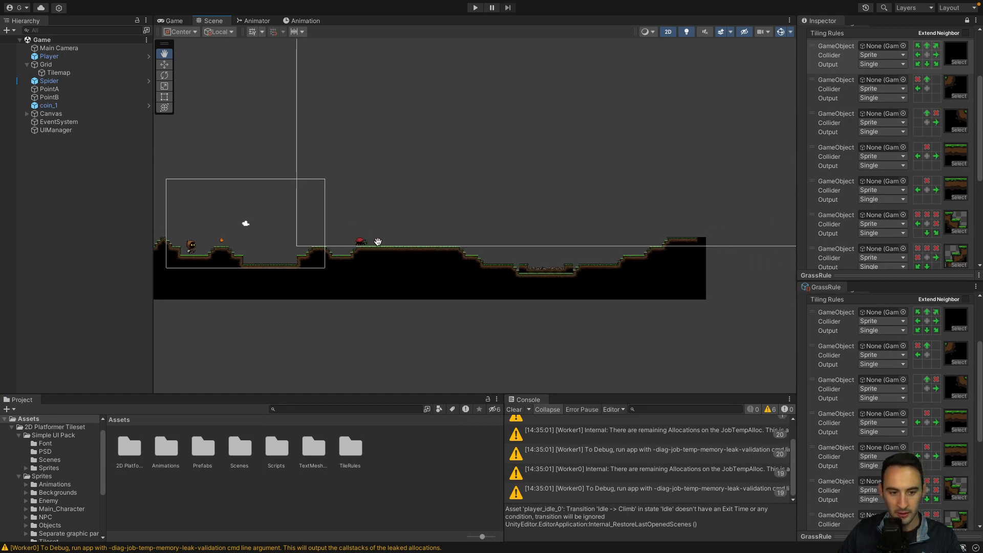
{"action": "scroll", "coordinate": [359, 241], "scroll_direction": "up", "scroll_amount": 6}
{"action": "scroll", "coordinate": [361, 241], "scroll_direction": "down", "scroll_amount": 3}
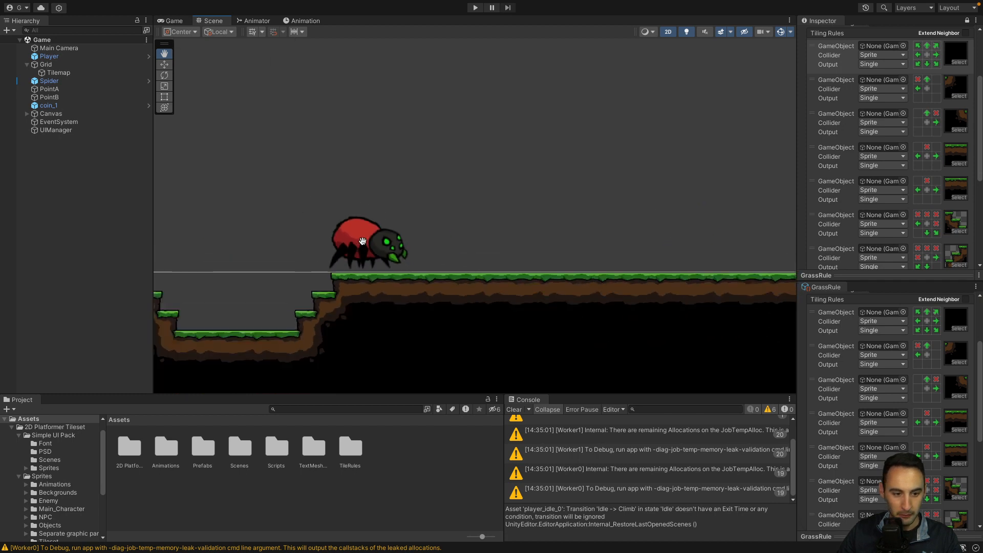
{"action": "scroll", "coordinate": [362, 241], "scroll_direction": "up", "scroll_amount": 1}
{"action": "left_click_drag", "start_coordinate": [351, 235], "coordinate": [278, 236]}
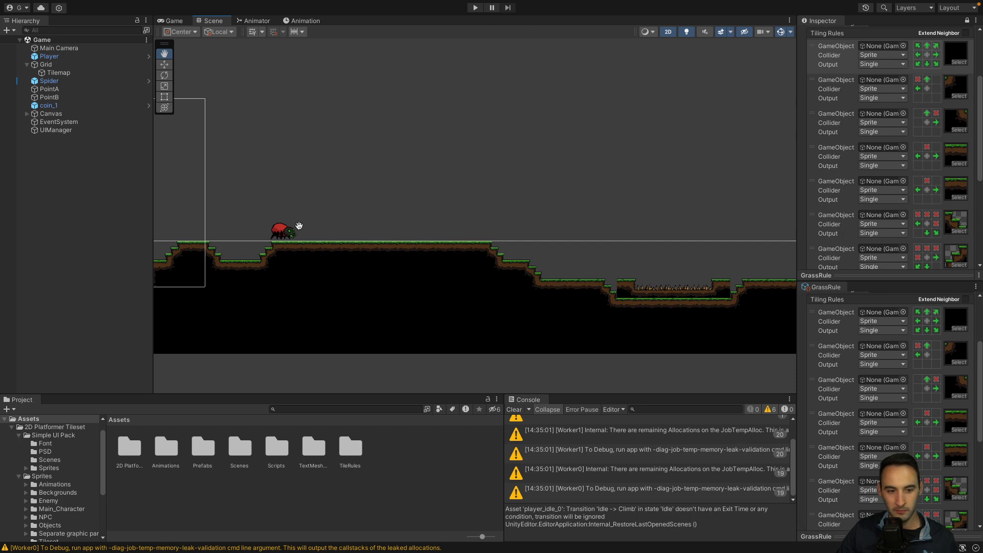
{"action": "left_click_drag", "start_coordinate": [636, 233], "coordinate": [460, 215]}
{"action": "scroll", "coordinate": [539, 229], "scroll_direction": "down", "scroll_amount": 3}
{"action": "left_click_drag", "start_coordinate": [606, 237], "coordinate": [542, 238]}
{"action": "scroll", "coordinate": [448, 254], "scroll_direction": "up", "scroll_amount": 6}
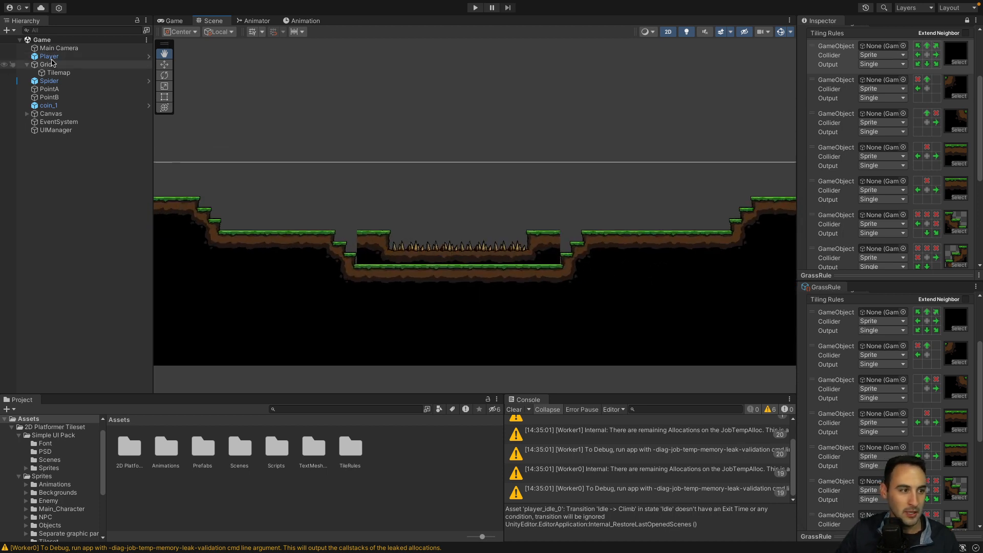
Open the Tile Palette for the Tilemap and paint GrassRule ground tiles over the spike pit
{"action": "left_click", "coordinate": [58, 72]}
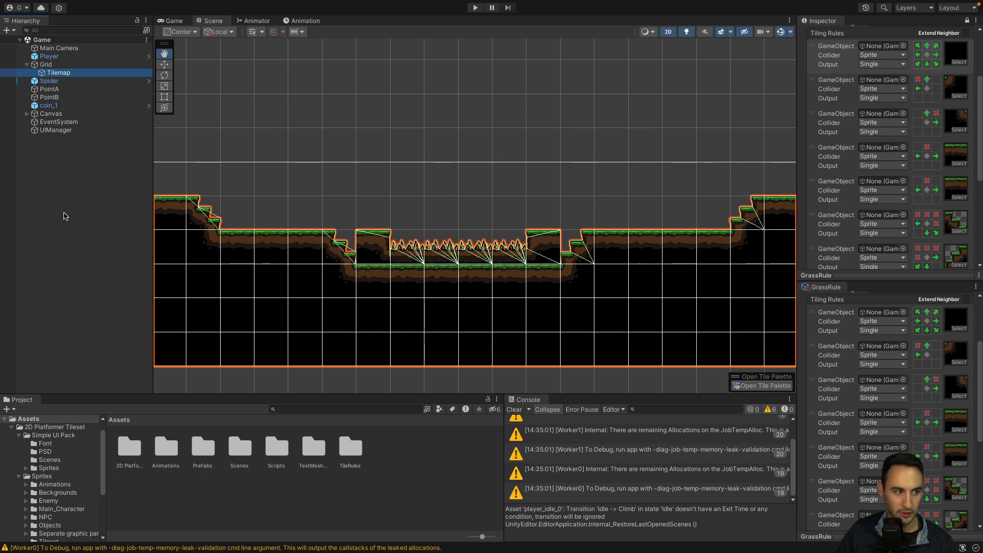
{"action": "left_click", "coordinate": [740, 387]}
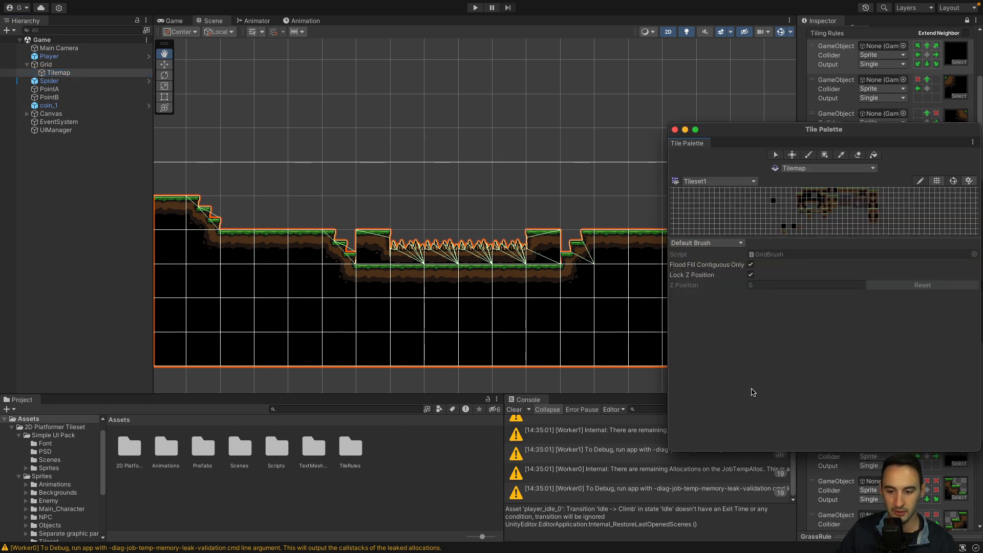
{"action": "left_click", "coordinate": [783, 229]}
{"action": "left_click_drag", "start_coordinate": [339, 248], "coordinate": [557, 250]}
{"action": "scroll", "coordinate": [568, 264], "scroll_direction": "down", "scroll_amount": 8}
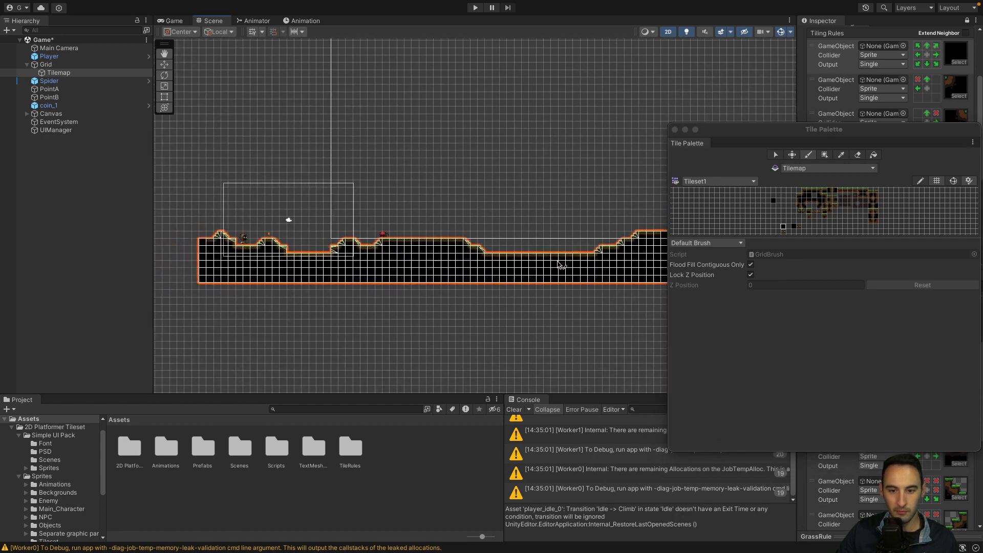
Dock the Tile Palette window beneath the Hierarchy
{"action": "left_click_drag", "start_coordinate": [687, 143], "coordinate": [273, 294]}
{"action": "middle_click_drag", "start_coordinate": [366, 294], "coordinate": [518, 277]}
{"action": "scroll", "coordinate": [518, 277], "scroll_direction": "up", "scroll_amount": 2}
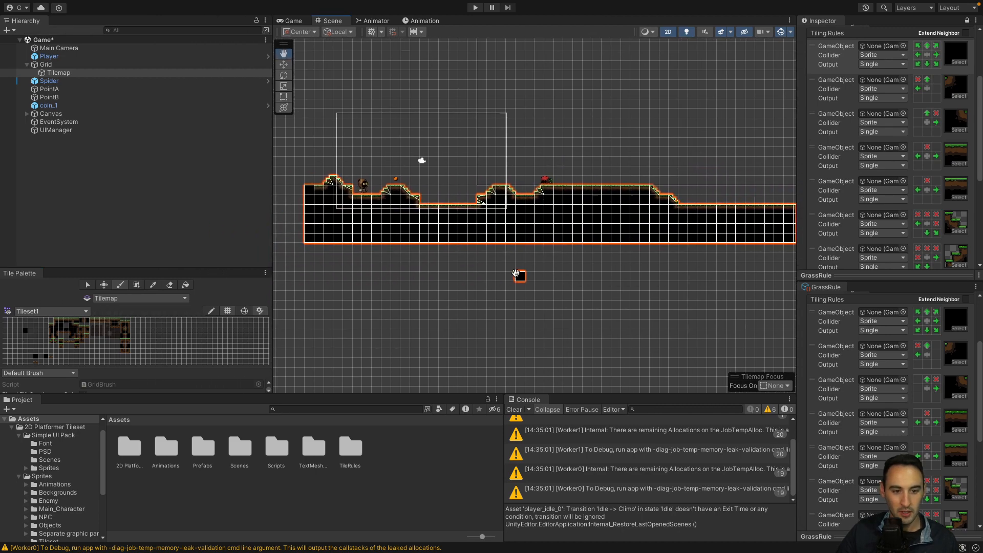
Paint ground tiles to fill the bottom of the pit beyond the coin and the dip just before the spider's plateau
{"action": "scroll", "coordinate": [518, 282], "scroll_direction": "down", "scroll_amount": 6}
{"action": "scroll", "coordinate": [476, 299], "scroll_direction": "up", "scroll_amount": 5}
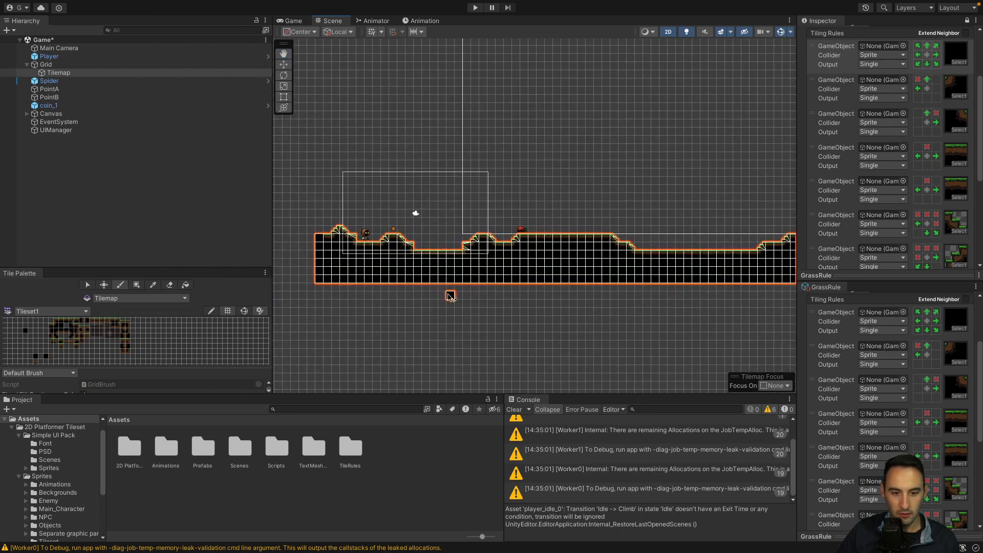
{"action": "scroll", "coordinate": [386, 247], "scroll_direction": "up", "scroll_amount": 4}
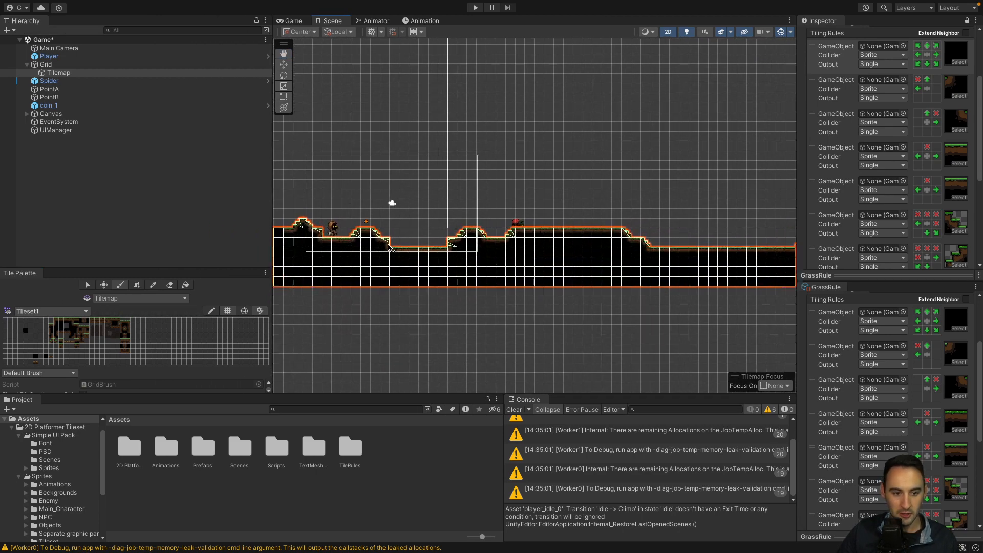
{"action": "left_click_drag", "start_coordinate": [376, 231], "coordinate": [482, 245]}
{"action": "middle_click_drag", "start_coordinate": [534, 247], "coordinate": [490, 252]}
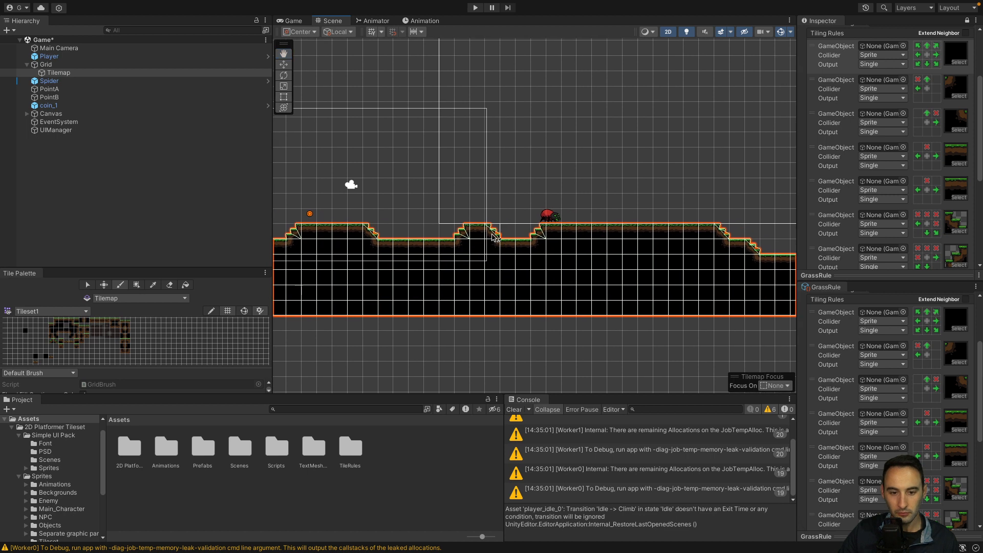
{"action": "left_click_drag", "start_coordinate": [500, 234], "coordinate": [534, 234]}
{"action": "middle_click_drag", "start_coordinate": [622, 275], "coordinate": [735, 282]}
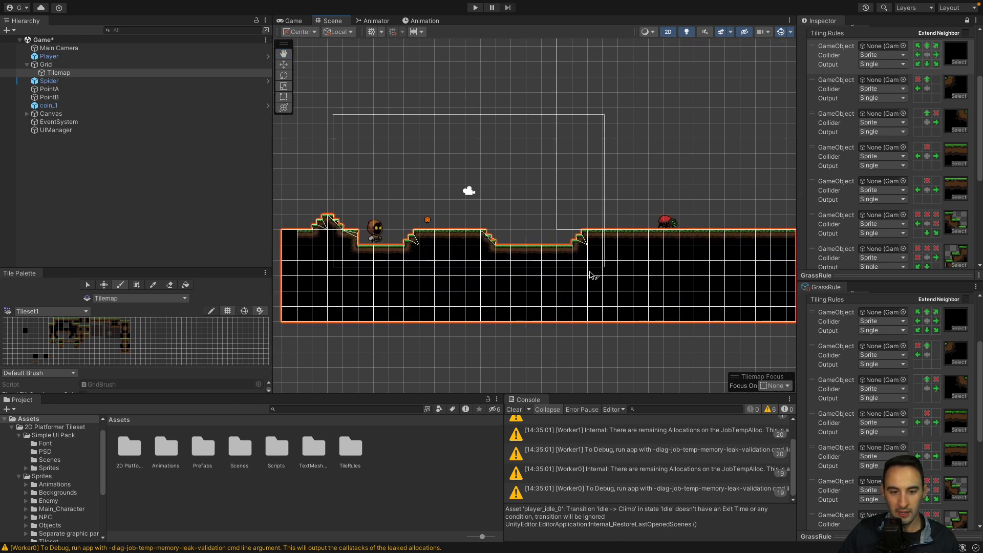
Extend and raise the ground at the level's left end with tiles, and fill the dip under the player
{"action": "middle_click_drag", "start_coordinate": [338, 241], "coordinate": [498, 253]}
{"action": "mouse_move", "coordinate": [478, 233]}
{"action": "left_mouse_down"}
{"action": "mouse_move", "coordinate": [342, 236]}
{"action": "mouse_move", "coordinate": [347, 333]}
{"action": "mouse_move", "coordinate": [449, 289]}
{"action": "mouse_move", "coordinate": [405, 251]}
{"action": "mouse_move", "coordinate": [437, 265]}
{"action": "mouse_move", "coordinate": [358, 291]}
{"action": "mouse_move", "coordinate": [374, 313]}
{"action": "mouse_move", "coordinate": [412, 298]}
{"action": "mouse_move", "coordinate": [389, 293]}
{"action": "left_mouse_up"}
{"action": "mouse_move", "coordinate": [567, 298]}
{"action": "middle_mouse_down"}
{"action": "mouse_move", "coordinate": [389, 298]}
{"action": "mouse_move", "coordinate": [485, 299]}
{"action": "middle_mouse_up"}
{"action": "left_click_drag", "start_coordinate": [489, 257], "coordinate": [443, 255]}
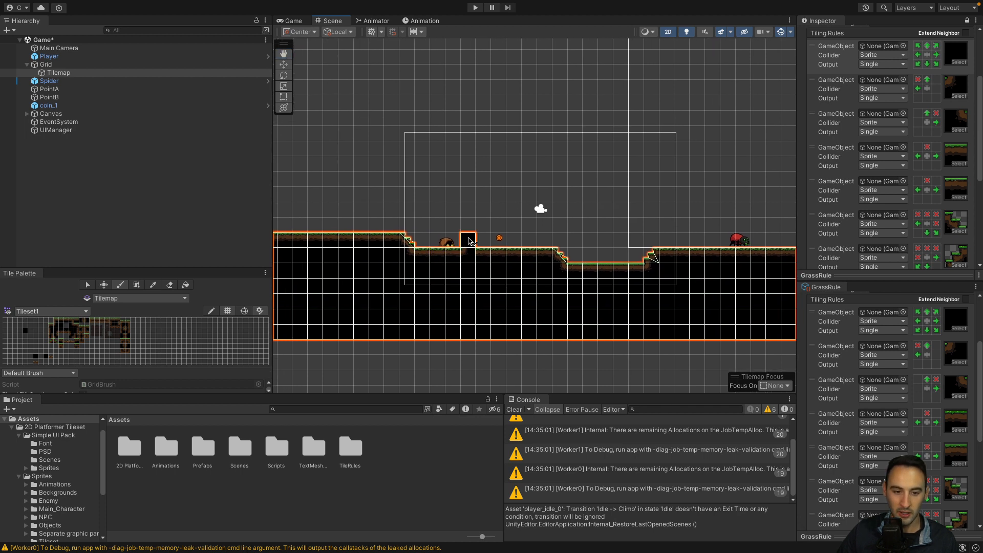
Move the Player up and left onto the raised ground near the level's left end
{"action": "left_click", "coordinate": [114, 152]}
{"action": "left_click", "coordinate": [57, 58]}
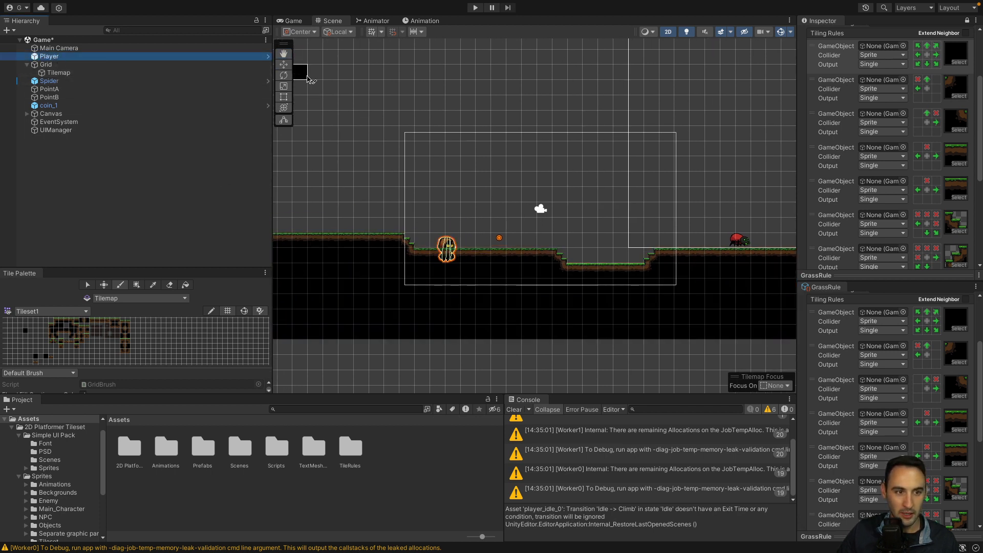
{"action": "left_click", "coordinate": [283, 64]}
{"action": "left_click_drag", "start_coordinate": [449, 211], "coordinate": [450, 188]}
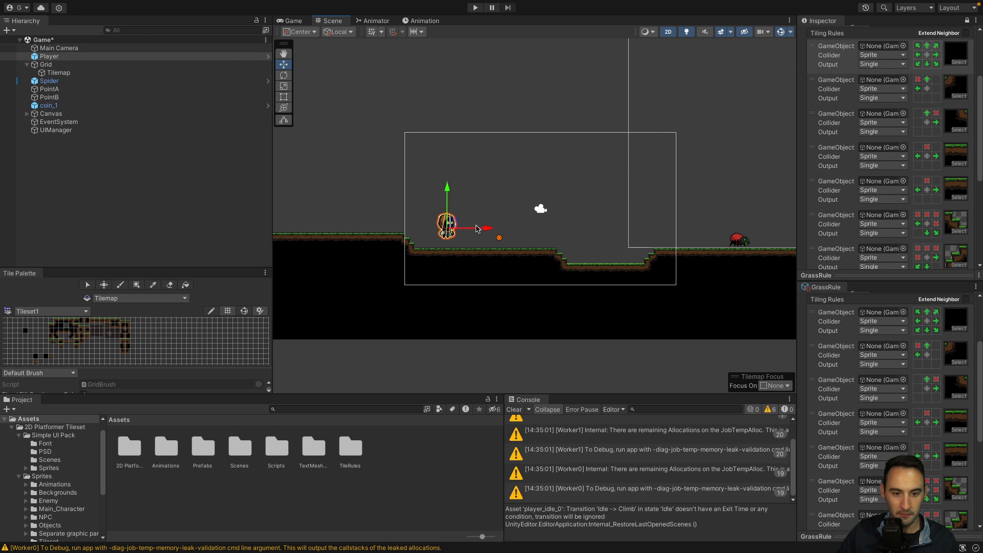
{"action": "left_click_drag", "start_coordinate": [479, 228], "coordinate": [356, 228]}
{"action": "middle_click_drag", "start_coordinate": [443, 238], "coordinate": [574, 242]}
{"action": "left_click_drag", "start_coordinate": [493, 231], "coordinate": [470, 230]}
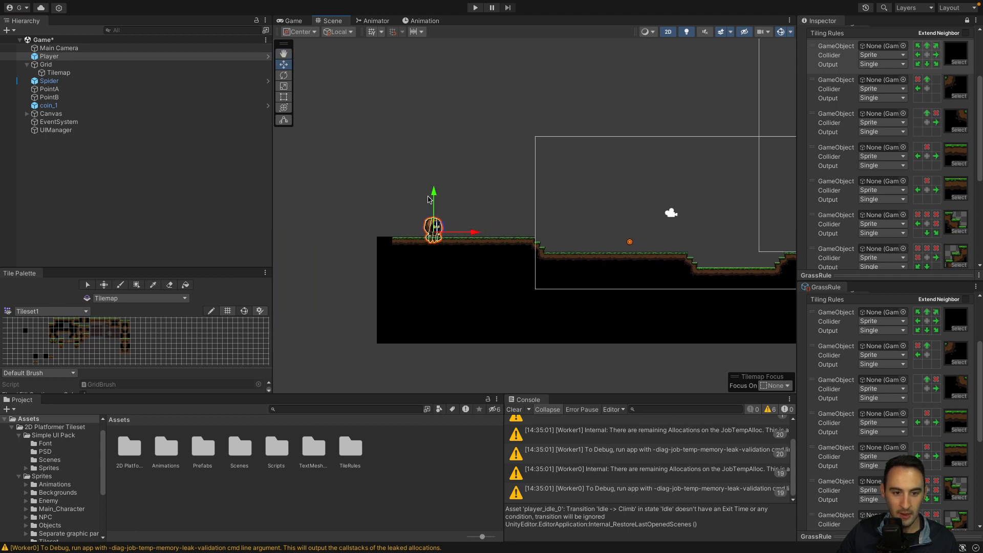
{"action": "left_click_drag", "start_coordinate": [431, 197], "coordinate": [431, 188]}
{"action": "left_click_drag", "start_coordinate": [470, 225], "coordinate": [462, 225]}
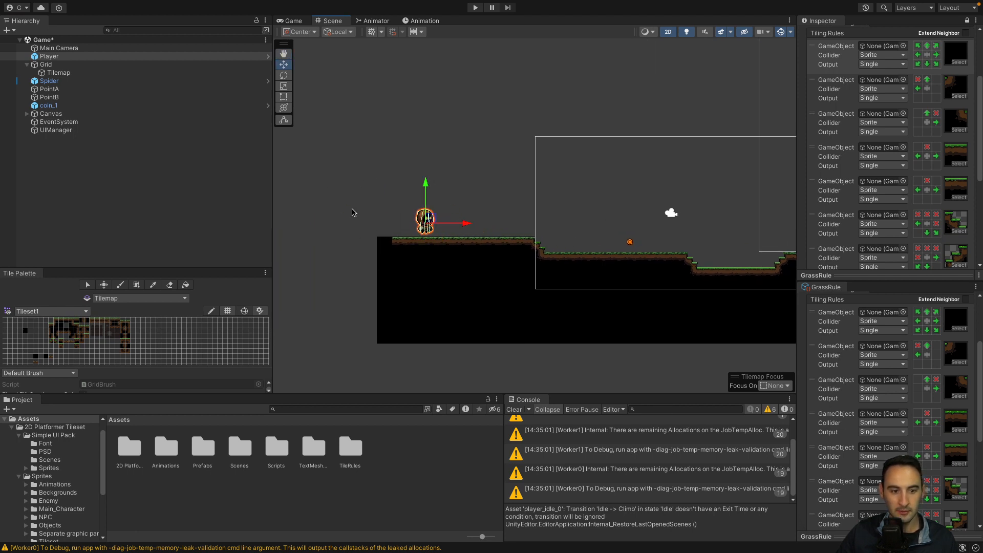
Move the Main Camera left to frame the player at the level start, and check the framing in the Game view
{"action": "left_click", "coordinate": [293, 21]}
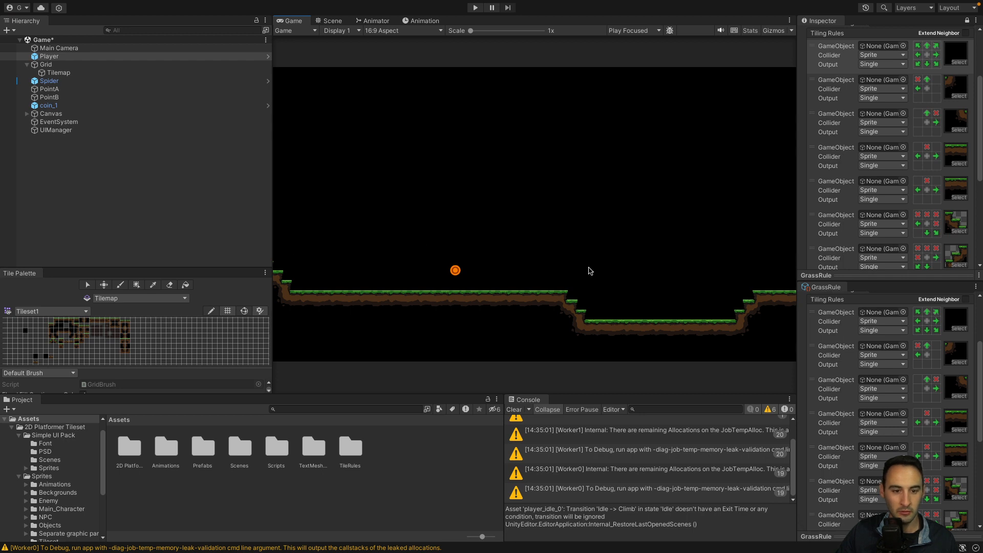
{"action": "key", "text": "ctrl+1"}
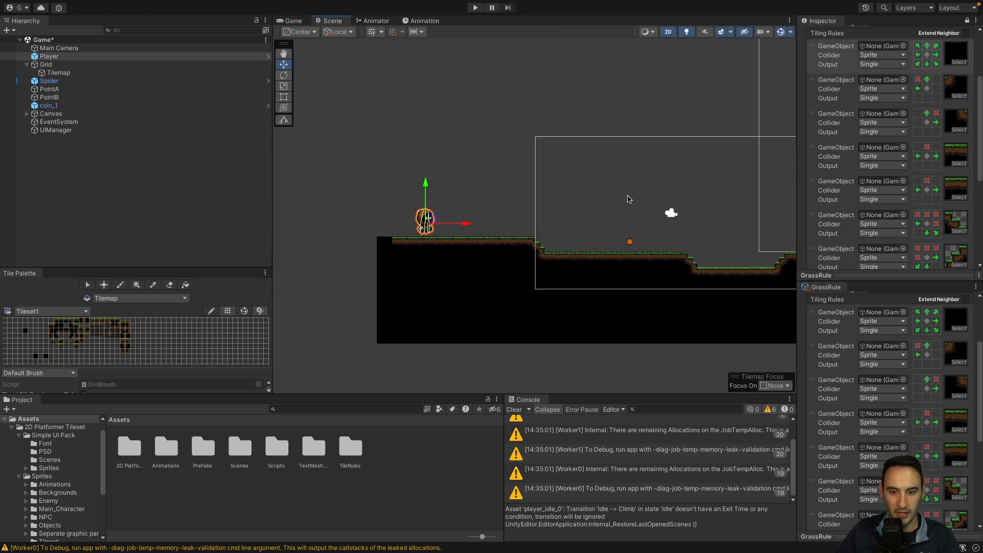
{"action": "left_click", "coordinate": [59, 48]}
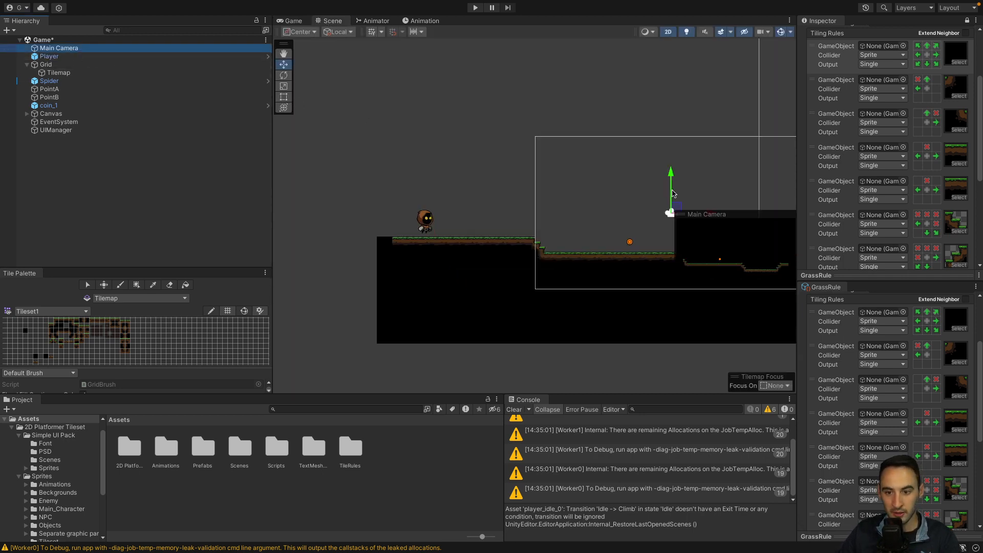
{"action": "left_click_drag", "start_coordinate": [715, 219], "coordinate": [335, 330]}
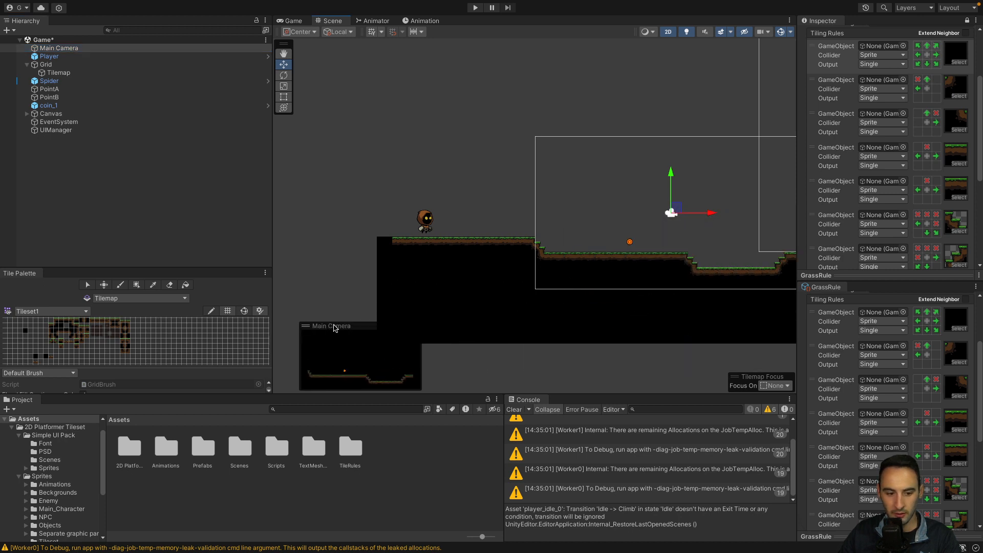
{"action": "left_click_drag", "start_coordinate": [708, 212], "coordinate": [548, 212]}
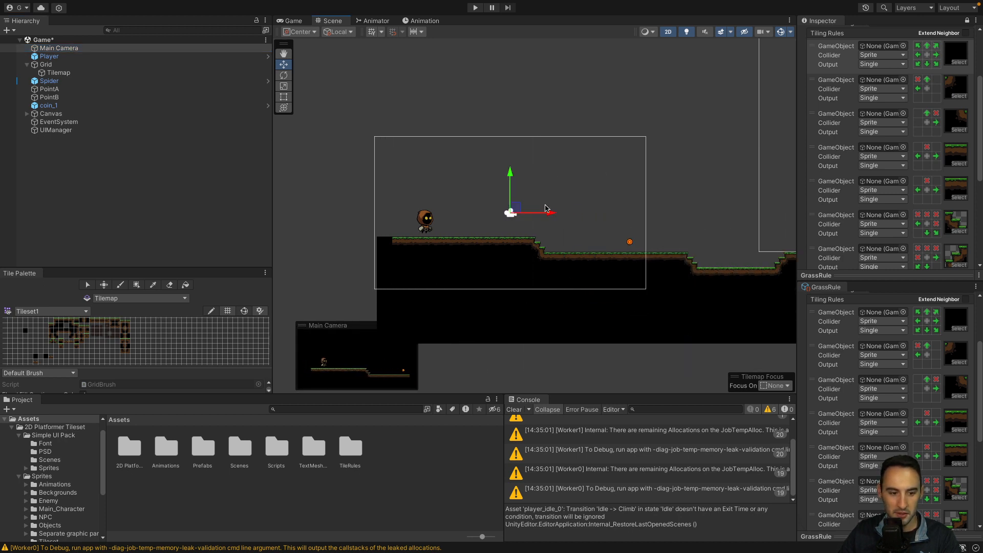
{"action": "left_click", "coordinate": [293, 21]}
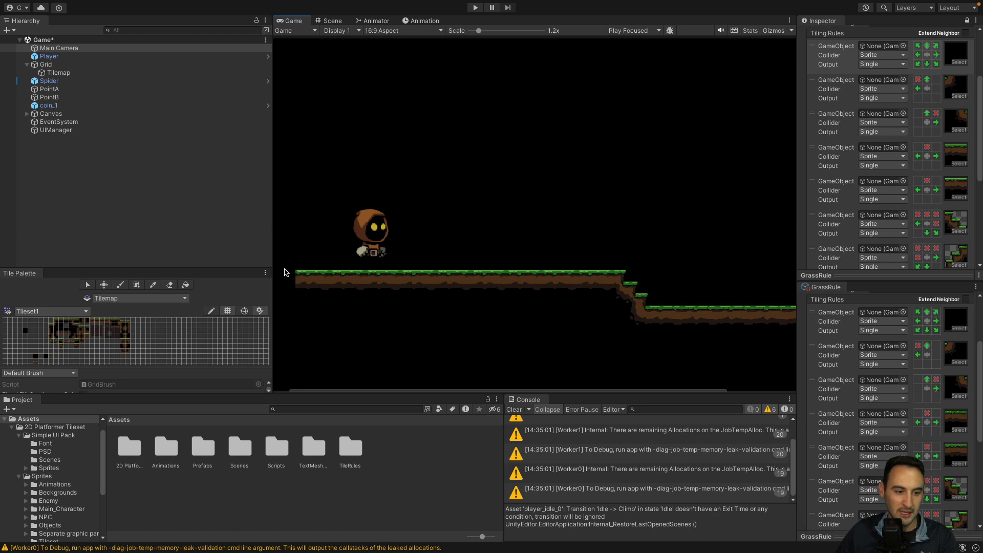
{"action": "left_click", "coordinate": [332, 21]}
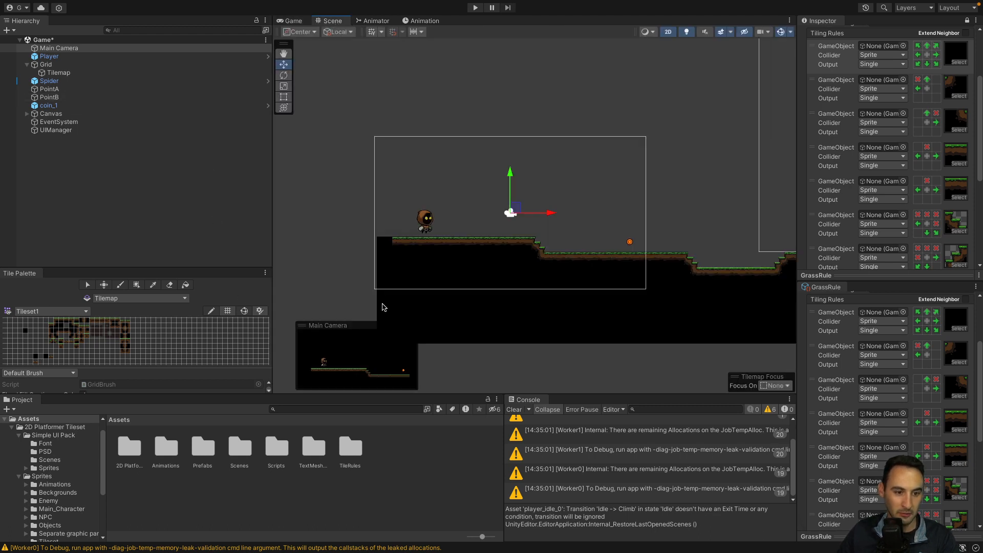
Paint ground tiles beyond the camera's left edge down to the level's base, and check the result in the Game view
{"action": "left_click", "coordinate": [32, 358]}
{"action": "left_click_drag", "start_coordinate": [382, 246], "coordinate": [316, 247]}
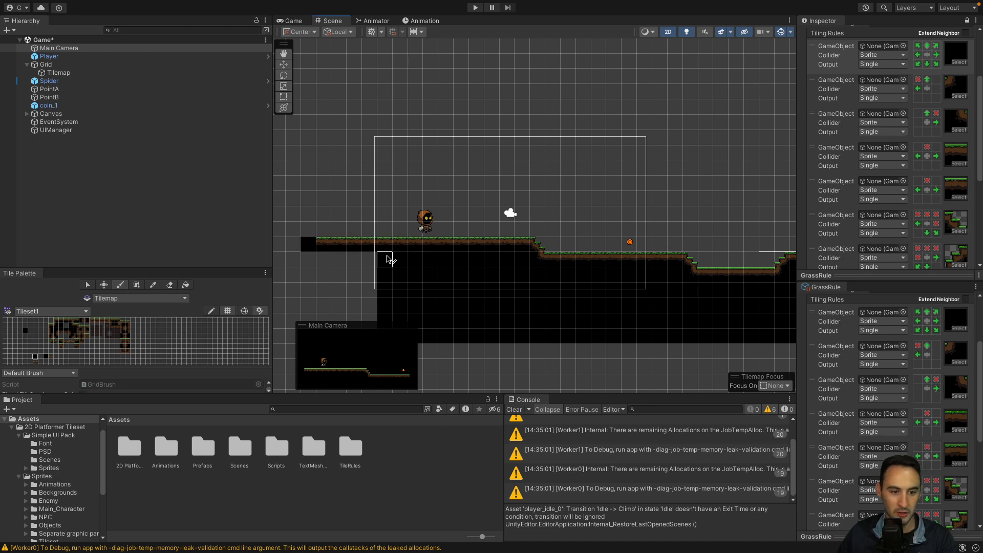
{"action": "mouse_move", "coordinate": [388, 259]}
{"action": "left_mouse_down"}
{"action": "mouse_move", "coordinate": [336, 259]}
{"action": "mouse_move", "coordinate": [308, 275]}
{"action": "mouse_move", "coordinate": [405, 310]}
{"action": "mouse_move", "coordinate": [311, 308]}
{"action": "left_mouse_up"}
{"action": "mouse_move", "coordinate": [307, 251]}
{"action": "left_mouse_down"}
{"action": "mouse_move", "coordinate": [293, 302]}
{"action": "mouse_move", "coordinate": [295, 248]}
{"action": "left_mouse_up"}
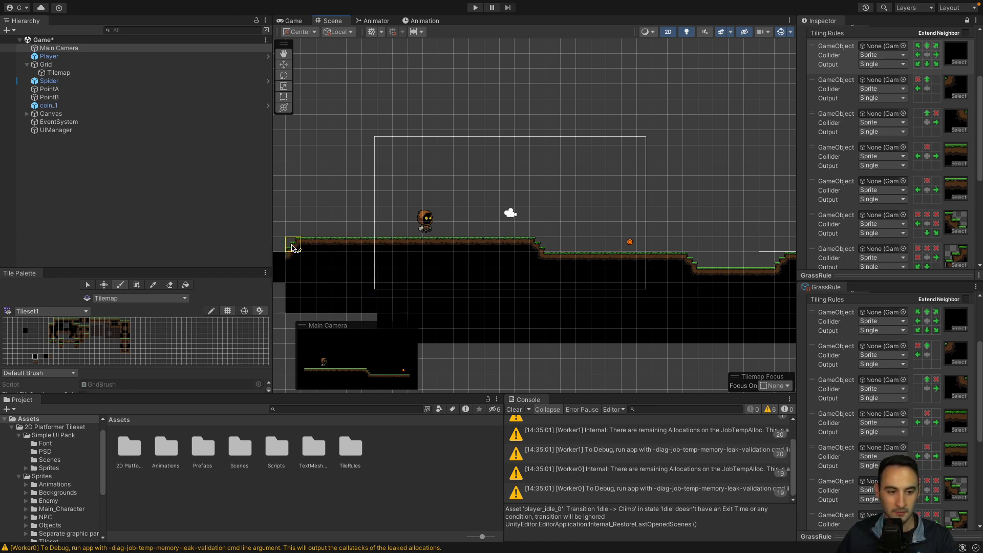
{"action": "left_click_drag", "start_coordinate": [388, 322], "coordinate": [398, 48]}
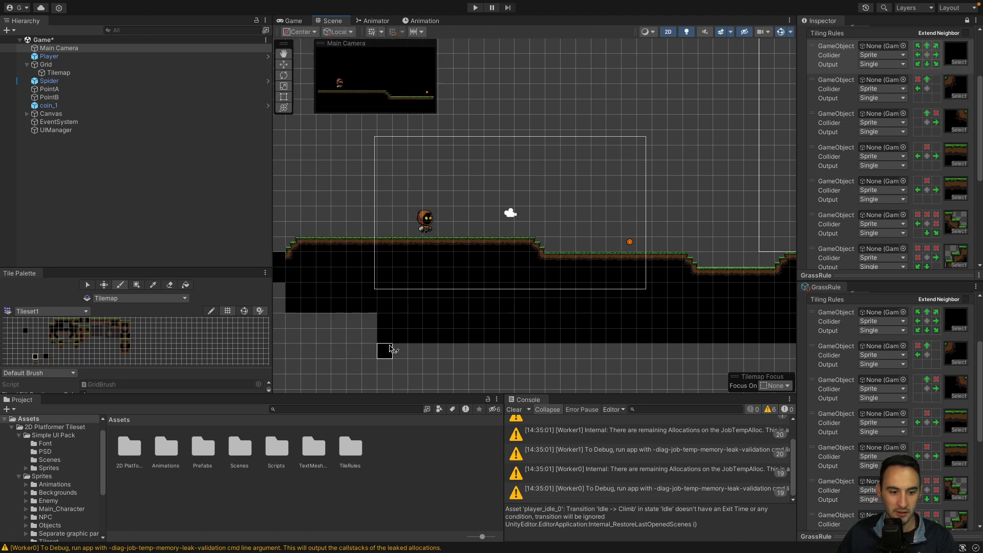
{"action": "mouse_move", "coordinate": [324, 326]}
{"action": "left_mouse_down"}
{"action": "mouse_move", "coordinate": [305, 333]}
{"action": "mouse_move", "coordinate": [392, 336]}
{"action": "left_mouse_up"}
{"action": "middle_click_drag", "start_coordinate": [574, 305], "coordinate": [490, 333]}
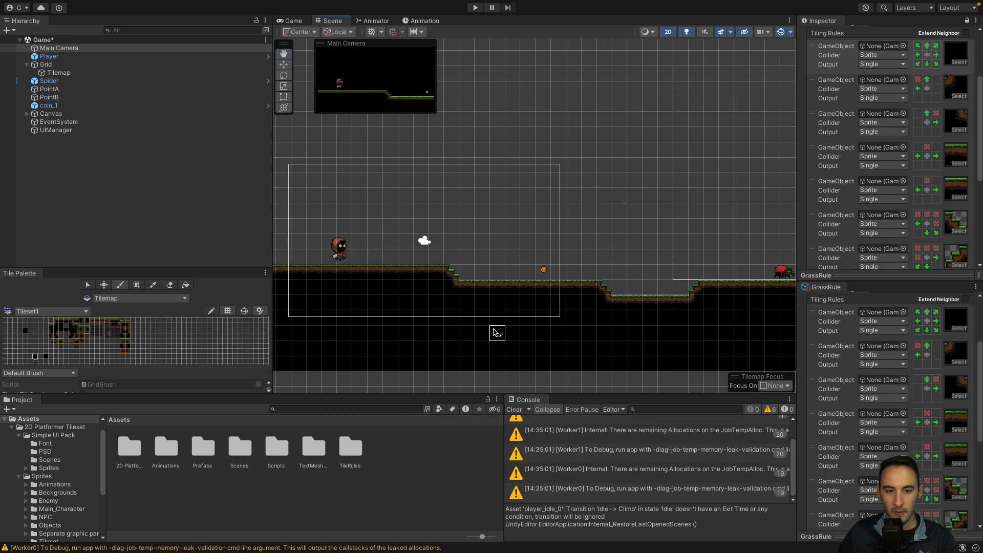
{"action": "left_click", "coordinate": [299, 24]}
{"action": "left_click", "coordinate": [333, 21]}
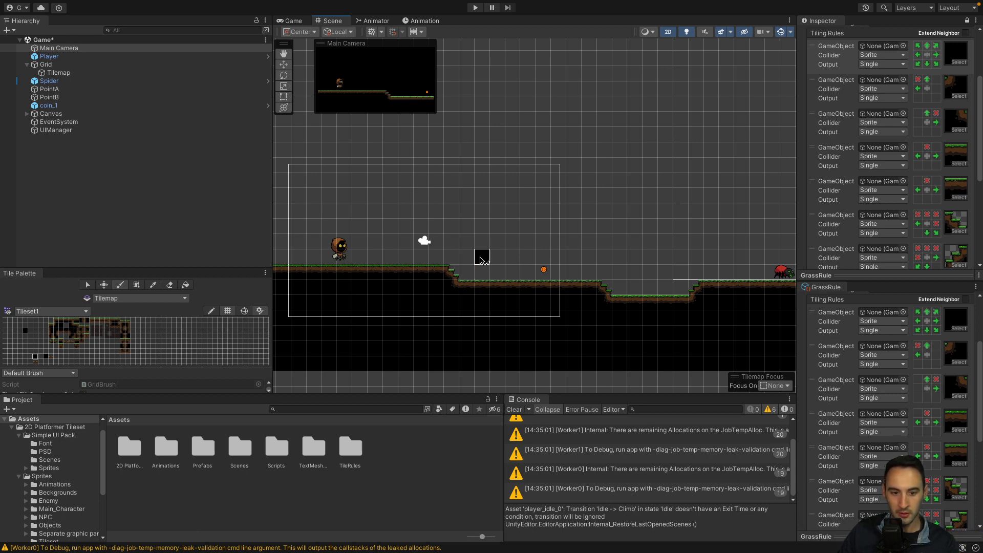
Fill in ground tiles on the steps rising from the wide dip and extend the raised ground farther at the level's right end
{"action": "middle_click_drag", "start_coordinate": [522, 268], "coordinate": [500, 269]}
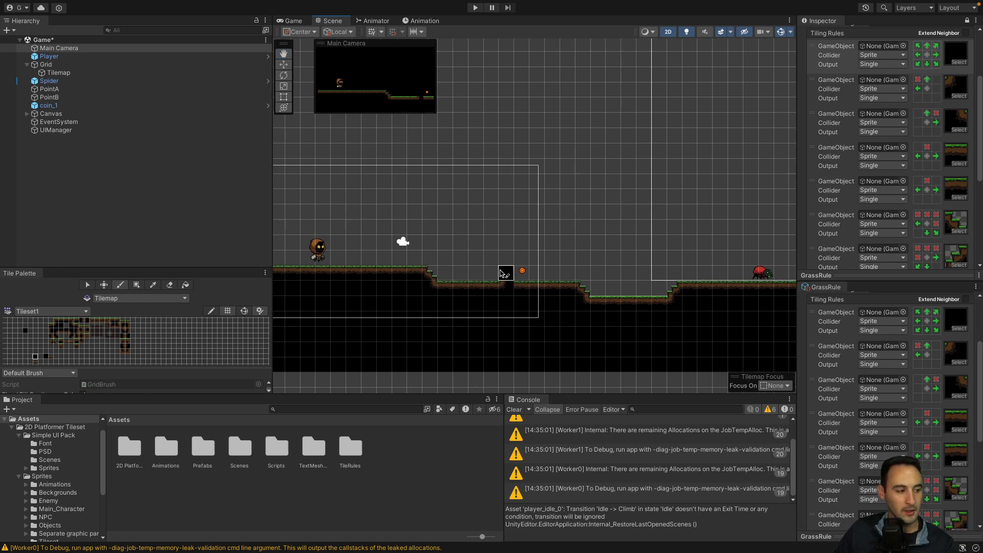
{"action": "middle_click_drag", "start_coordinate": [565, 278], "coordinate": [433, 285]}
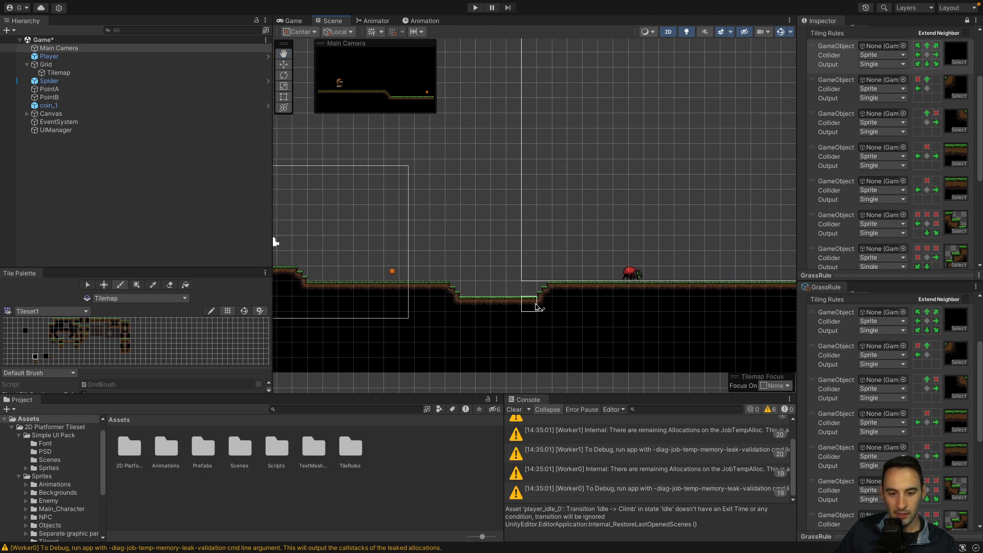
{"action": "middle_click_drag", "start_coordinate": [532, 303], "coordinate": [377, 324]}
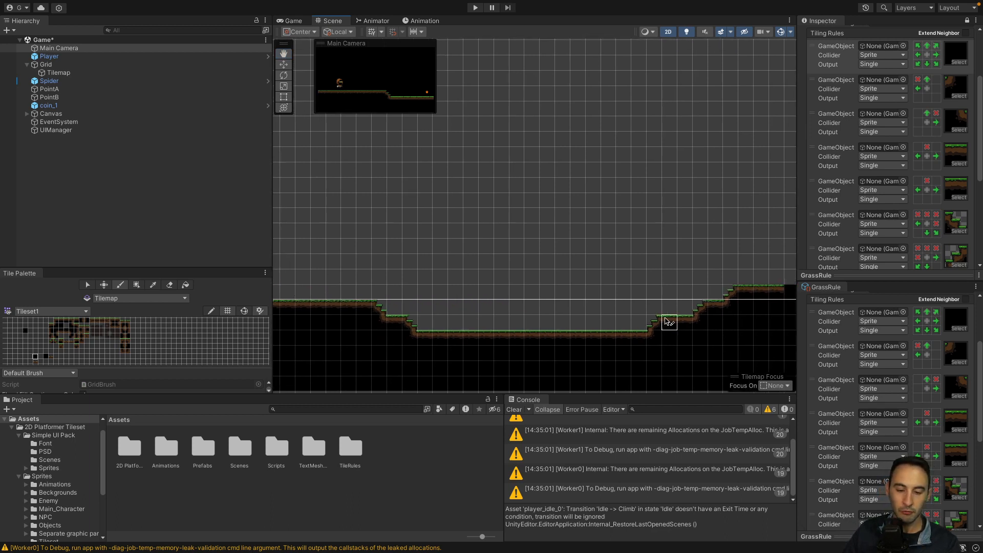
{"action": "middle_click_drag", "start_coordinate": [558, 339], "coordinate": [424, 323]}
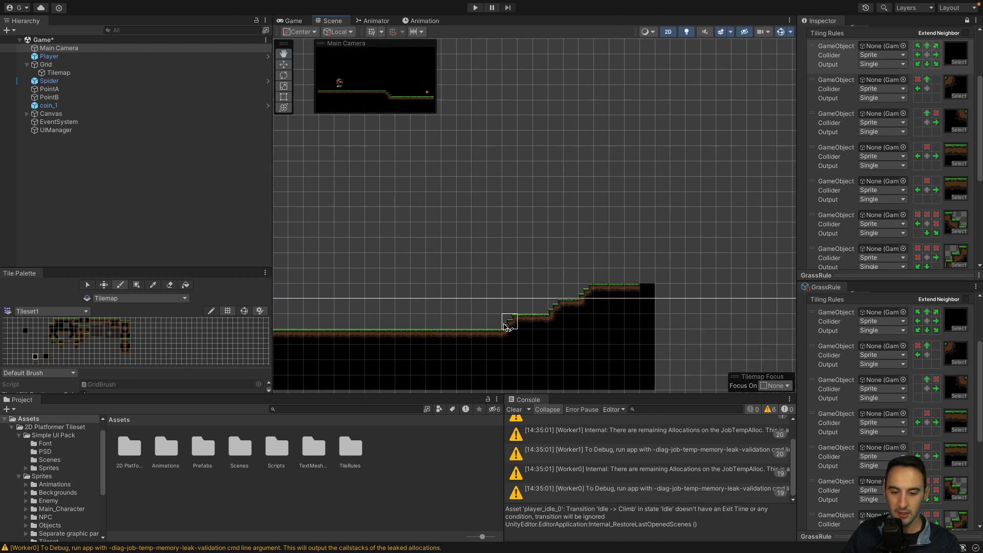
{"action": "mouse_move", "coordinate": [521, 321]}
{"action": "left_mouse_down"}
{"action": "mouse_move", "coordinate": [538, 309]}
{"action": "mouse_move", "coordinate": [503, 329]}
{"action": "left_mouse_up"}
{"action": "mouse_move", "coordinate": [560, 308]}
{"action": "left_mouse_down"}
{"action": "mouse_move", "coordinate": [607, 279]}
{"action": "mouse_move", "coordinate": [648, 279]}
{"action": "left_mouse_up"}
{"action": "middle_click_drag", "start_coordinate": [654, 301], "coordinate": [455, 323]}
{"action": "mouse_move", "coordinate": [448, 298]}
{"action": "left_mouse_down"}
{"action": "mouse_move", "coordinate": [616, 296]}
{"action": "mouse_move", "coordinate": [479, 315]}
{"action": "mouse_move", "coordinate": [615, 328]}
{"action": "mouse_move", "coordinate": [446, 345]}
{"action": "mouse_move", "coordinate": [617, 358]}
{"action": "left_mouse_up"}
{"action": "middle_click_drag", "start_coordinate": [646, 342], "coordinate": [715, 331]}
{"action": "scroll", "coordinate": [446, 321], "scroll_direction": "down", "scroll_amount": 5}
{"action": "middle_click_drag", "start_coordinate": [408, 333], "coordinate": [572, 286]}
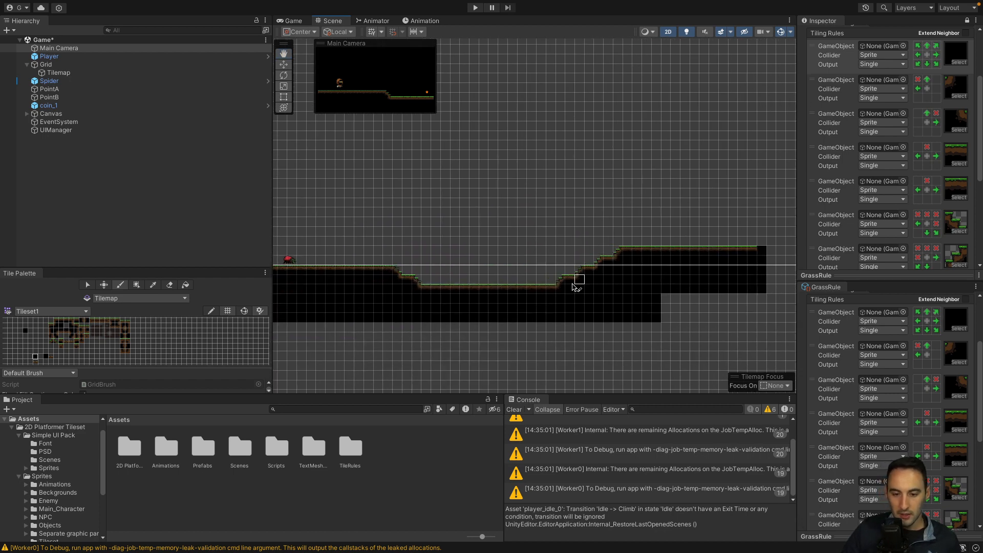
Look over the reshaped terrain and examine the outer end of the raised ground at the level's right
{"action": "scroll", "coordinate": [517, 292], "scroll_direction": "down", "scroll_amount": 5}
{"action": "mouse_move", "coordinate": [473, 297]}
{"action": "middle_mouse_down"}
{"action": "mouse_move", "coordinate": [671, 283]}
{"action": "mouse_move", "coordinate": [481, 294]}
{"action": "middle_mouse_up"}
{"action": "scroll", "coordinate": [579, 292], "scroll_direction": "up", "scroll_amount": 5}
{"action": "middle_click_drag", "start_coordinate": [699, 291], "coordinate": [483, 306]}
{"action": "middle_click_drag", "start_coordinate": [670, 307], "coordinate": [496, 316]}
{"action": "scroll", "coordinate": [479, 290], "scroll_direction": "up", "scroll_amount": 6}
{"action": "middle_click_drag", "start_coordinate": [521, 281], "coordinate": [528, 324]}
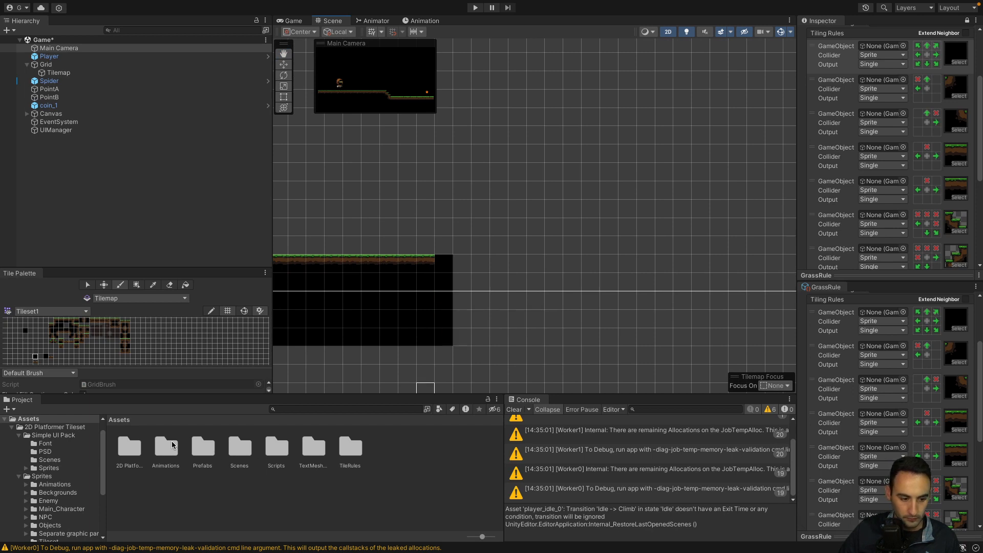
Browse the project assets, including TileRules and the 2D Platformer Tileset sprites, and look through the tiles in the Tileset_1 folder
{"action": "double_click", "coordinate": [165, 443]}
{"action": "left_click", "coordinate": [121, 421]}
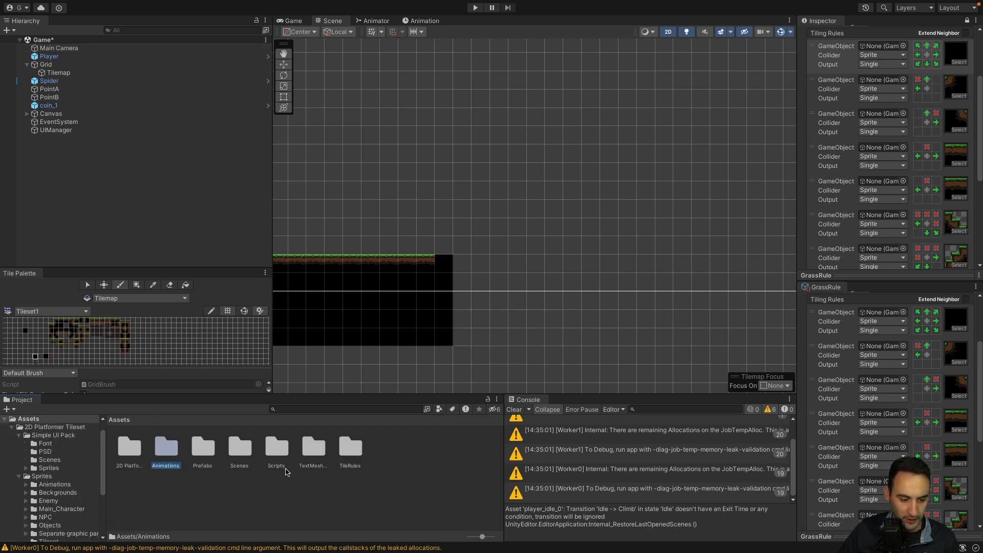
{"action": "double_click", "coordinate": [355, 450]}
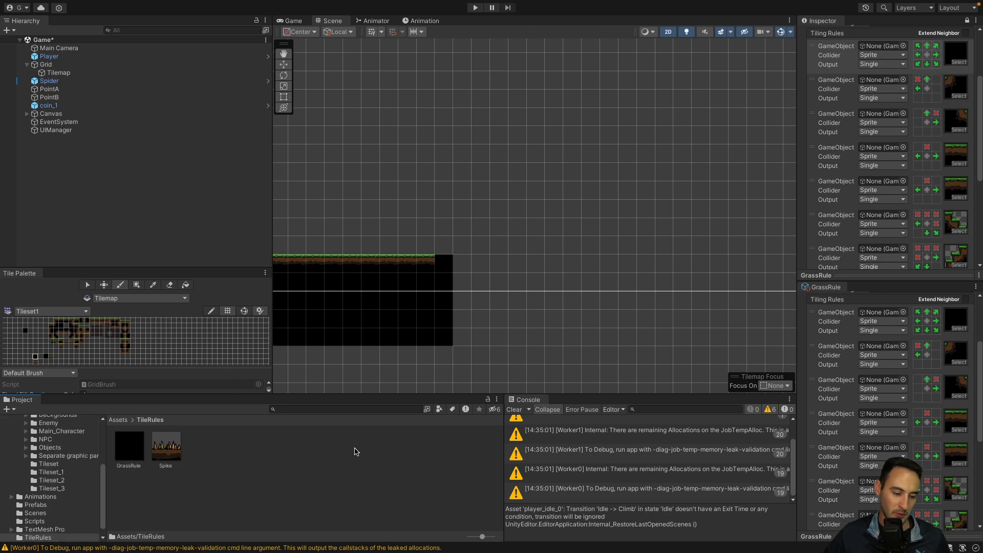
{"action": "left_click", "coordinate": [118, 419]}
{"action": "double_click", "coordinate": [129, 449]}
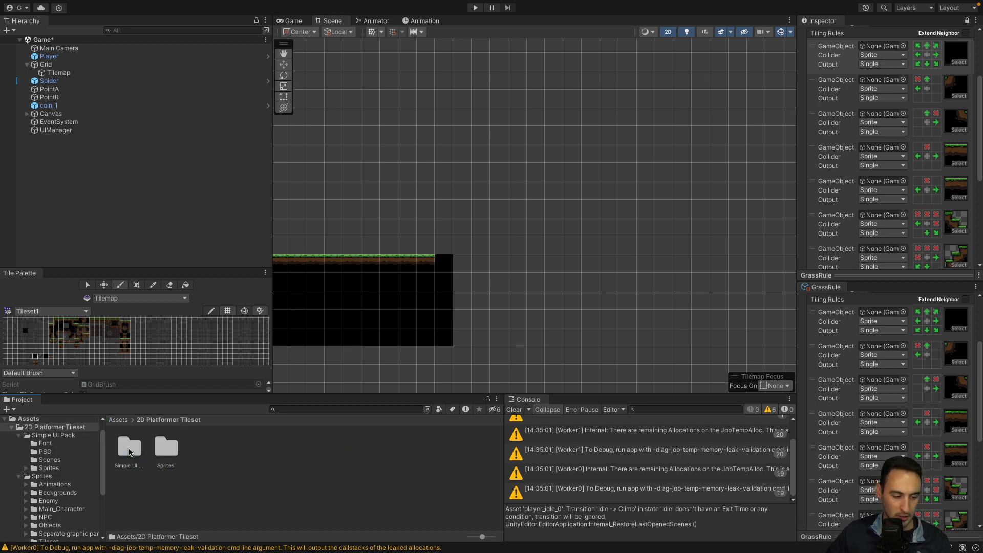
{"action": "double_click", "coordinate": [166, 448]}
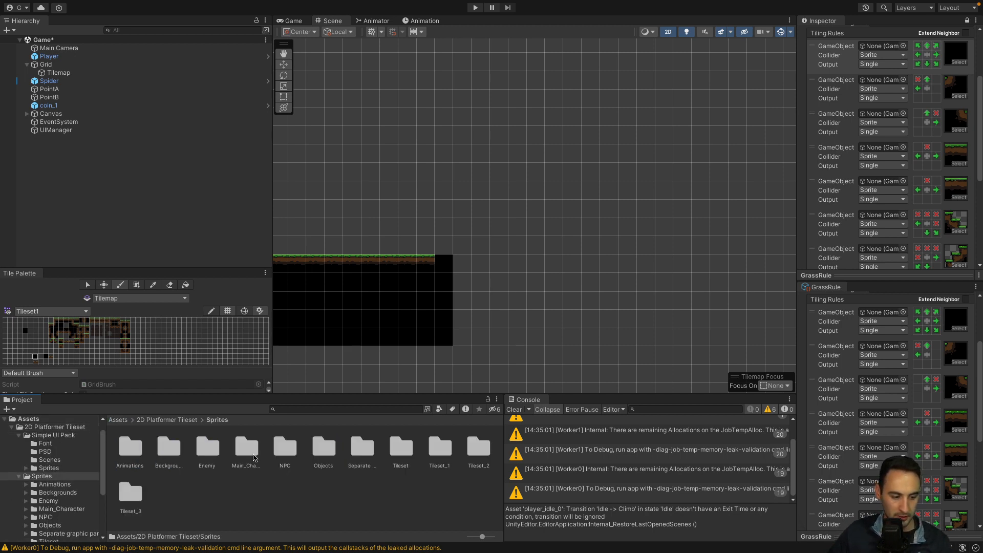
{"action": "double_click", "coordinate": [437, 450]}
{"action": "left_click", "coordinate": [133, 441]}
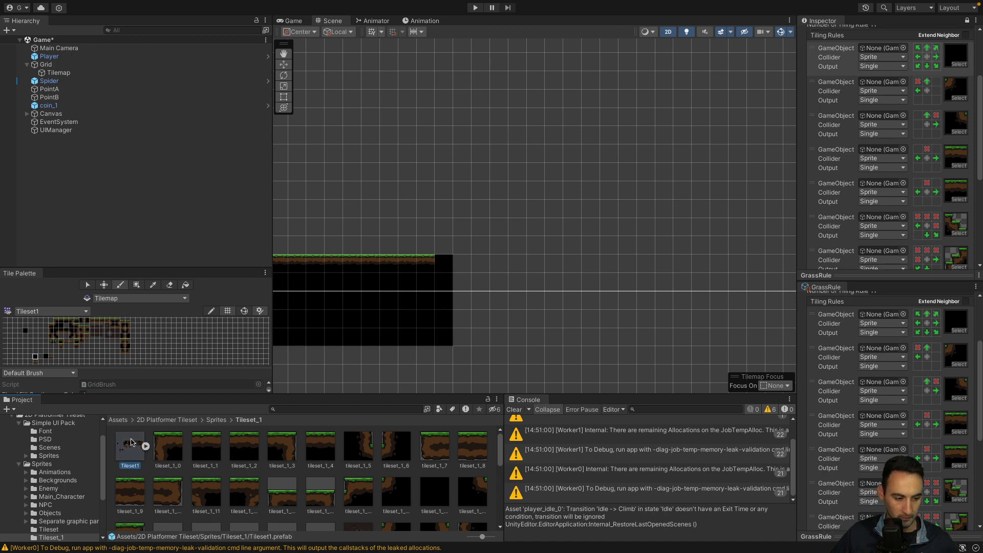
{"action": "scroll", "coordinate": [230, 477], "scroll_direction": "down", "scroll_amount": 5}
{"action": "scroll", "coordinate": [262, 504], "scroll_direction": "down", "scroll_amount": 2}
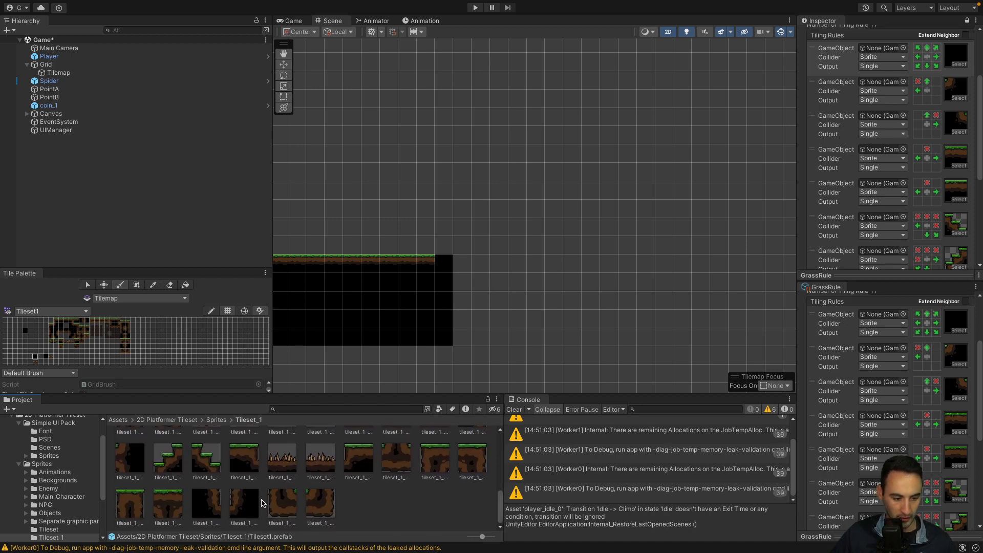
{"action": "scroll", "coordinate": [263, 502], "scroll_direction": "up", "scroll_amount": 3}
{"action": "scroll", "coordinate": [312, 514], "scroll_direction": "up", "scroll_amount": 4}
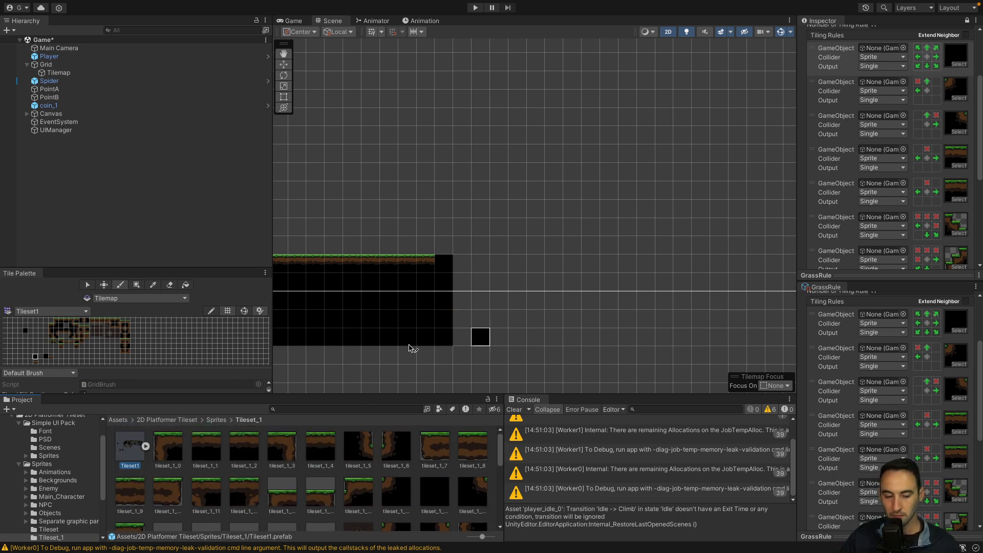
Paint a horizontal row of Spike rule tiles outward from the right end of the ground's surface
{"action": "left_click", "coordinate": [50, 357]}
{"action": "left_click", "coordinate": [451, 270]}
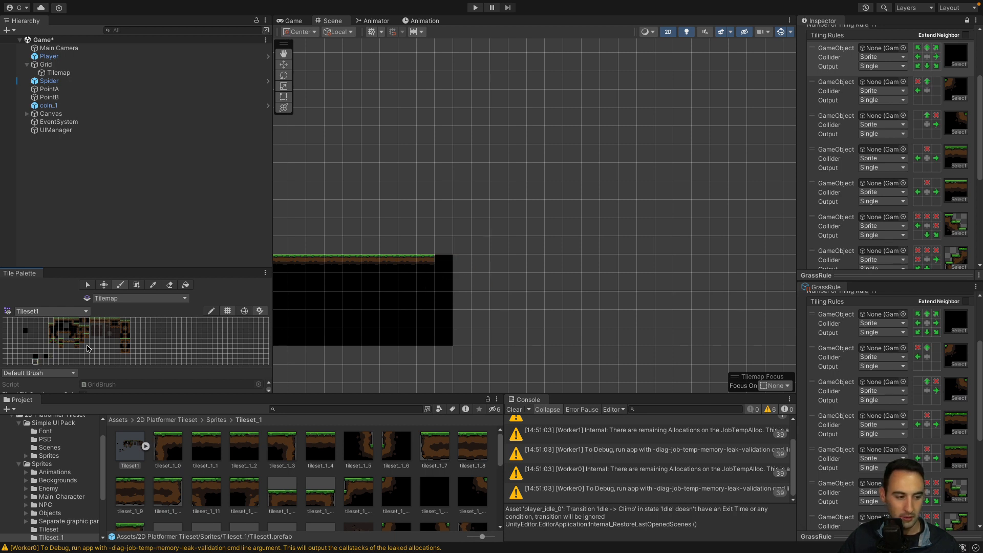
{"action": "left_click", "coordinate": [51, 357]}
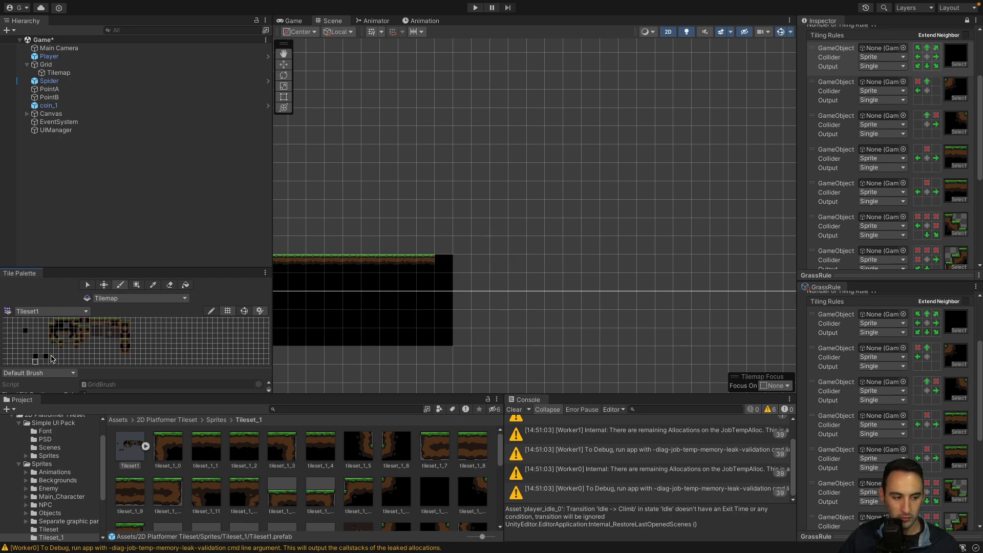
{"action": "left_click_drag", "start_coordinate": [443, 267], "coordinate": [535, 265]}
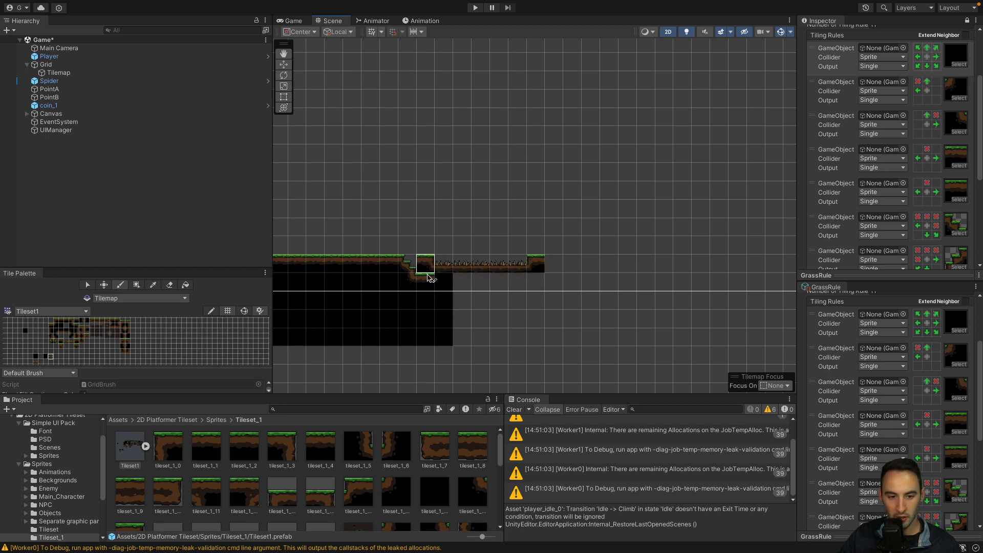
{"action": "left_click", "coordinate": [430, 278]}
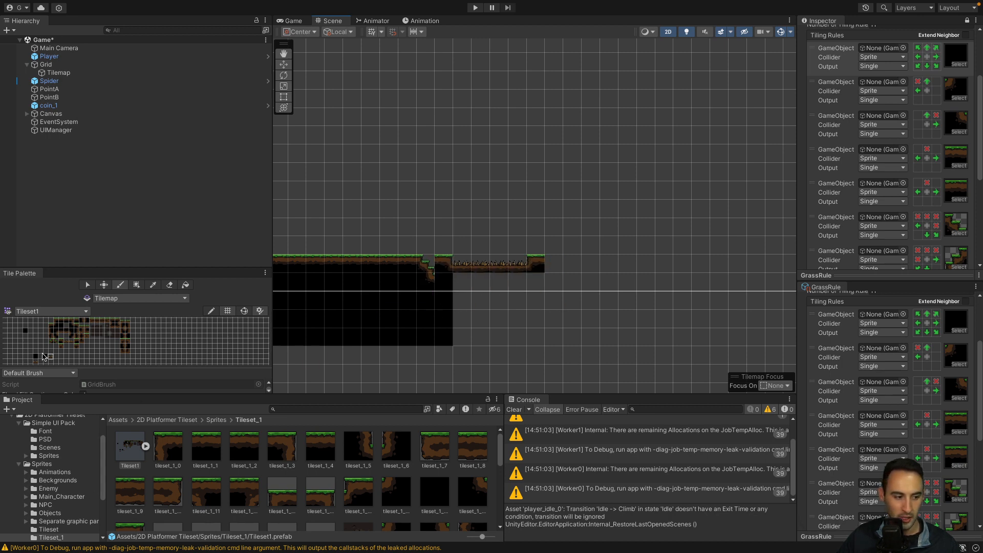
Fill the area beneath the spikes with GrassRule ground tiles and extend the full-depth ground beyond the spike row
{"action": "left_click", "coordinate": [46, 357]}
{"action": "left_click_drag", "start_coordinate": [439, 282], "coordinate": [530, 285]}
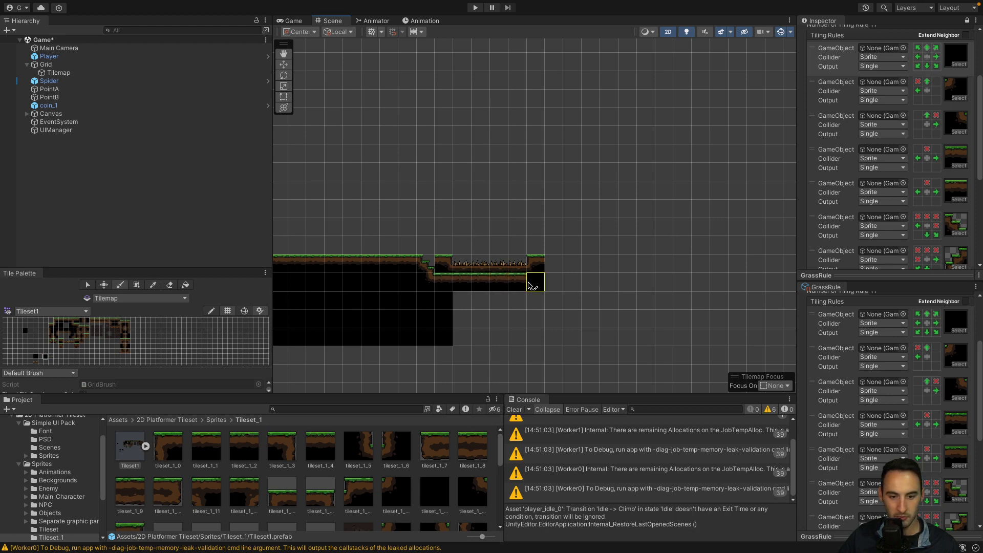
{"action": "mouse_move", "coordinate": [460, 299]}
{"action": "left_mouse_down"}
{"action": "mouse_move", "coordinate": [535, 302]}
{"action": "mouse_move", "coordinate": [461, 318]}
{"action": "mouse_move", "coordinate": [510, 335]}
{"action": "mouse_move", "coordinate": [551, 265]}
{"action": "mouse_move", "coordinate": [555, 340]}
{"action": "mouse_move", "coordinate": [554, 282]}
{"action": "mouse_move", "coordinate": [567, 263]}
{"action": "mouse_move", "coordinate": [627, 266]}
{"action": "mouse_move", "coordinate": [573, 302]}
{"action": "mouse_move", "coordinate": [568, 318]}
{"action": "mouse_move", "coordinate": [606, 333]}
{"action": "mouse_move", "coordinate": [604, 323]}
{"action": "left_mouse_up"}
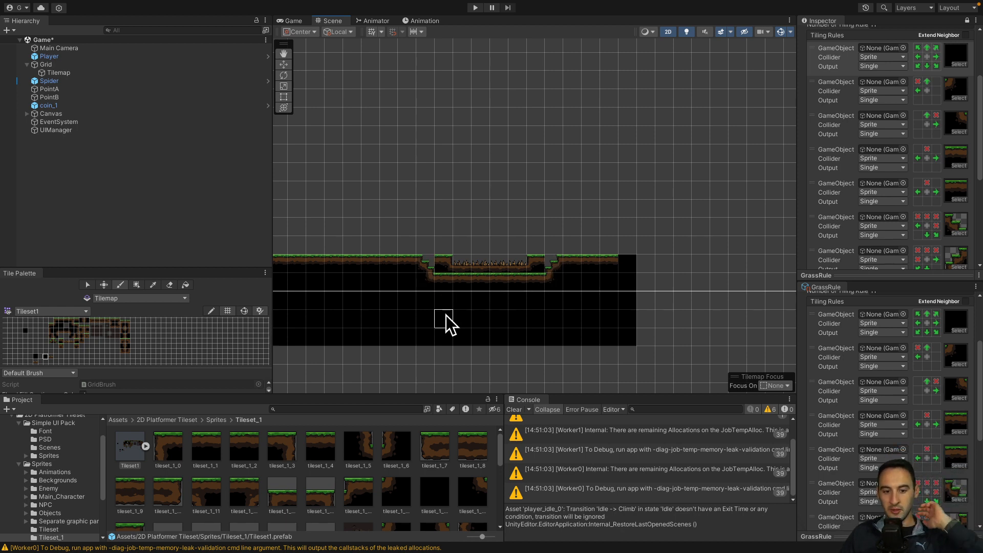
Try to patch the gap beside the spikes with single Tileset_1 tiles: tileset_1_2, tileset_1_7 and tileset_1_4
{"action": "middle_click_drag", "start_coordinate": [569, 320], "coordinate": [536, 353]}
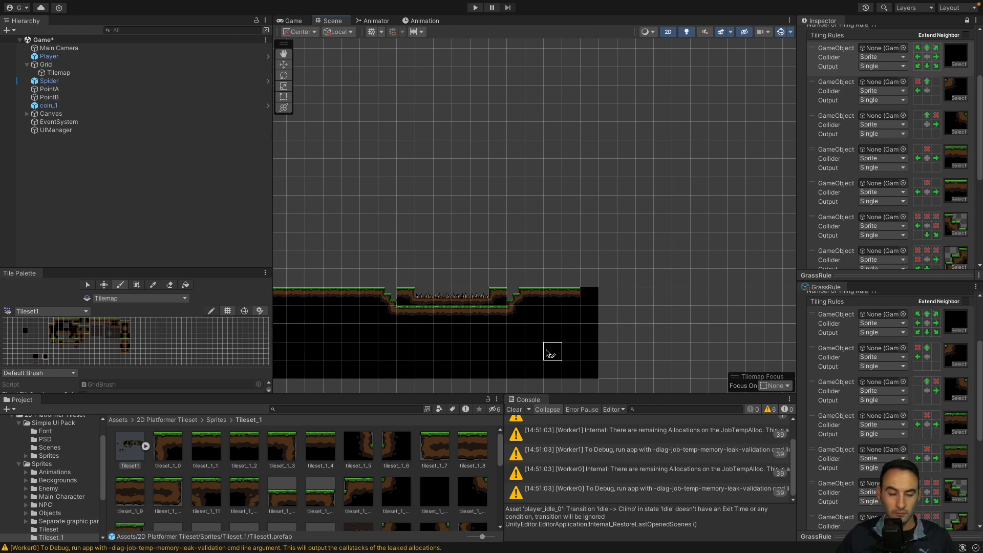
{"action": "left_click", "coordinate": [245, 444]}
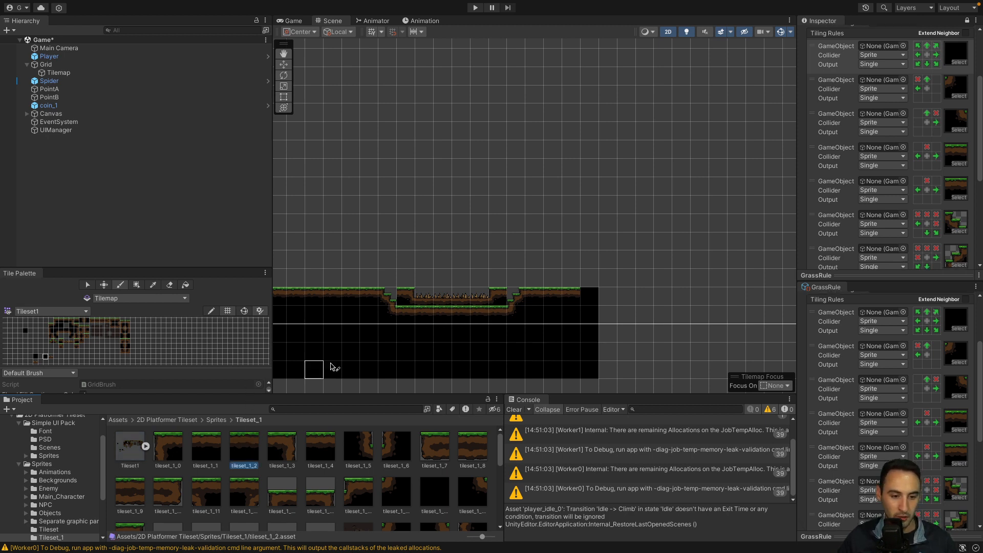
{"action": "left_click", "coordinate": [412, 322]}
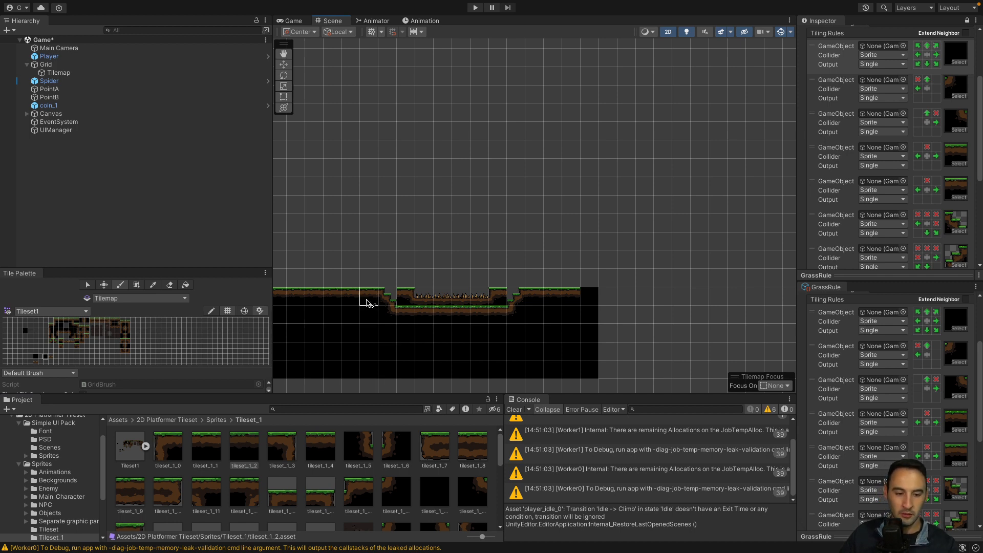
{"action": "left_click", "coordinate": [436, 450]}
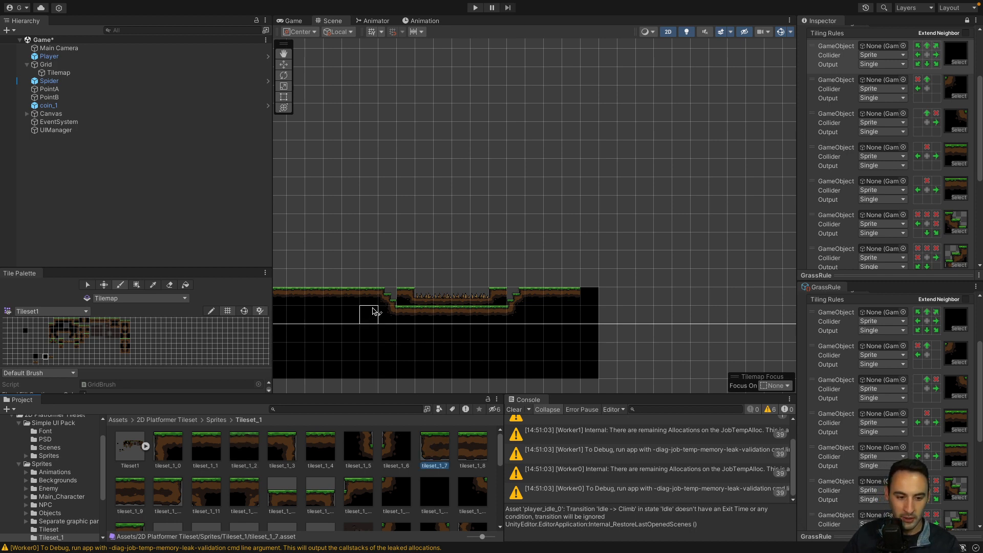
{"action": "left_click", "coordinate": [384, 301]}
{"action": "left_click", "coordinate": [314, 439]}
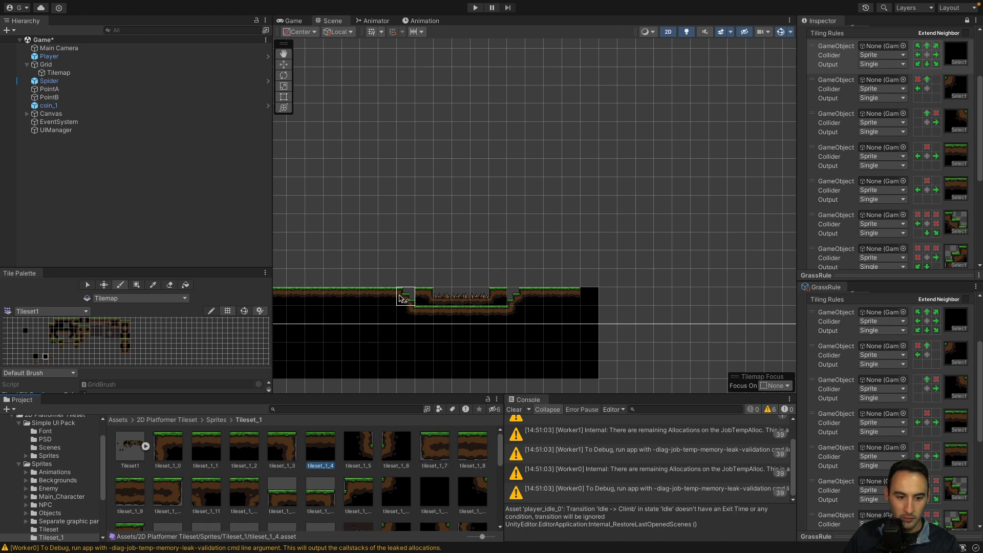
{"action": "left_click", "coordinate": [403, 298]}
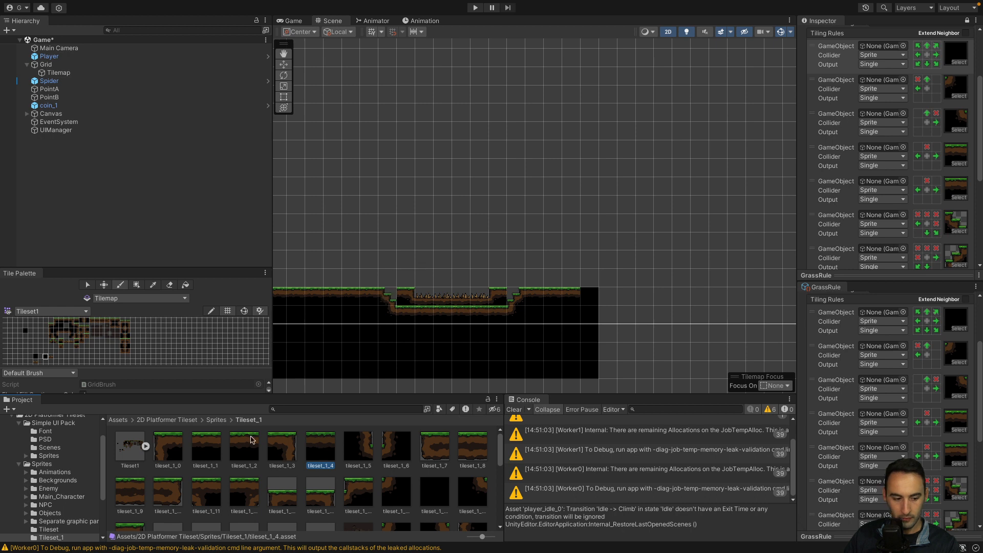
Try to paint the tileset_1_63 spike tile from the Tileset_1 folder over the spike row
{"action": "scroll", "coordinate": [338, 492], "scroll_direction": "down", "scroll_amount": 3}
{"action": "scroll", "coordinate": [338, 491], "scroll_direction": "down", "scroll_amount": 1}
{"action": "left_click", "coordinate": [321, 467]}
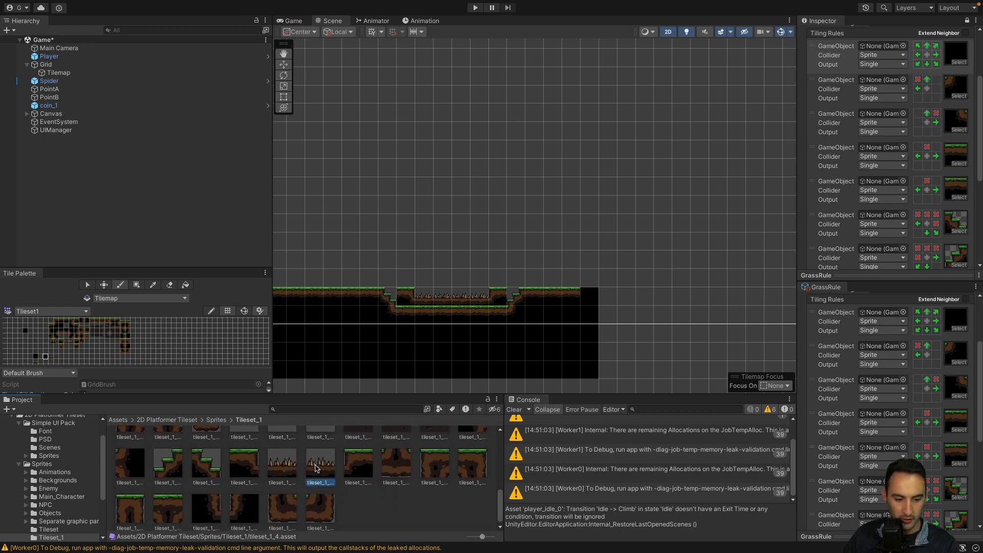
{"action": "left_click", "coordinate": [284, 474]}
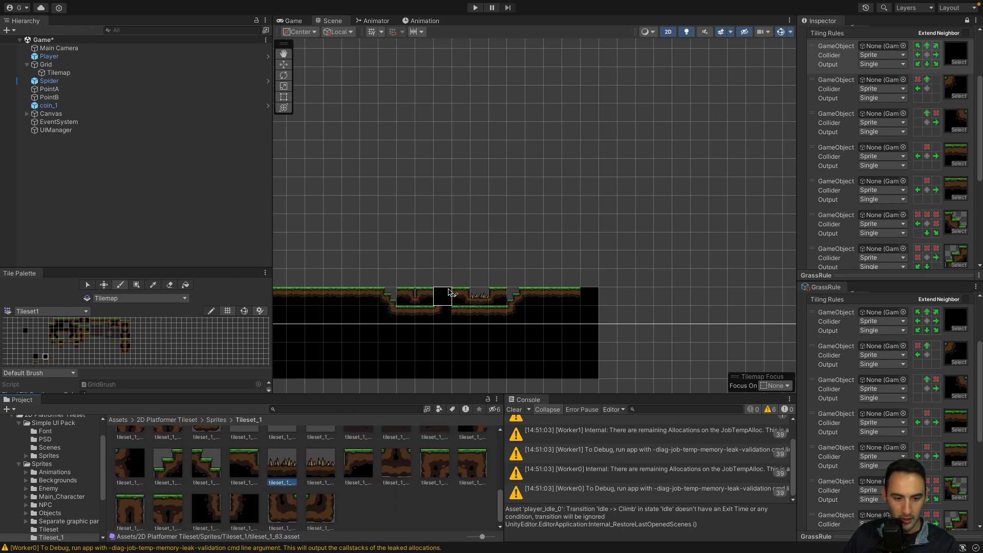
{"action": "left_click_drag", "start_coordinate": [468, 299], "coordinate": [441, 299]}
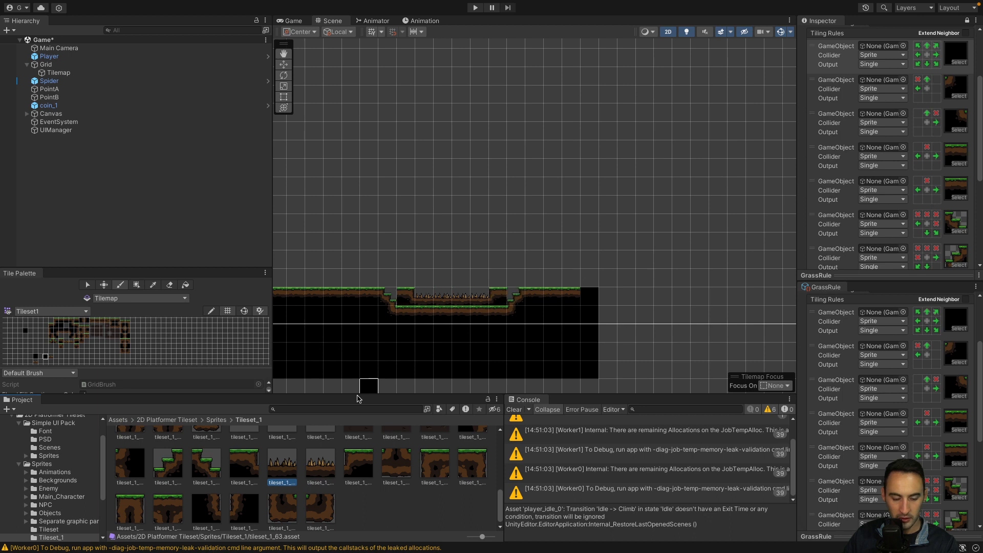
Try individual grass-edge tiles from the Tileset1 palette at the spike pit's edge, undoing the tile placed in the gap
{"action": "left_click", "coordinate": [67, 344]}
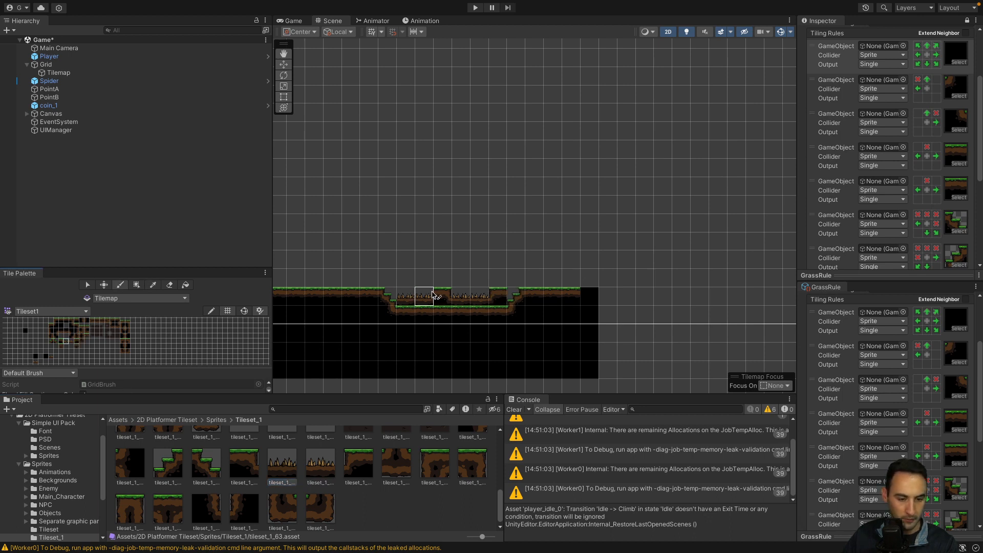
{"action": "left_click", "coordinate": [393, 299]}
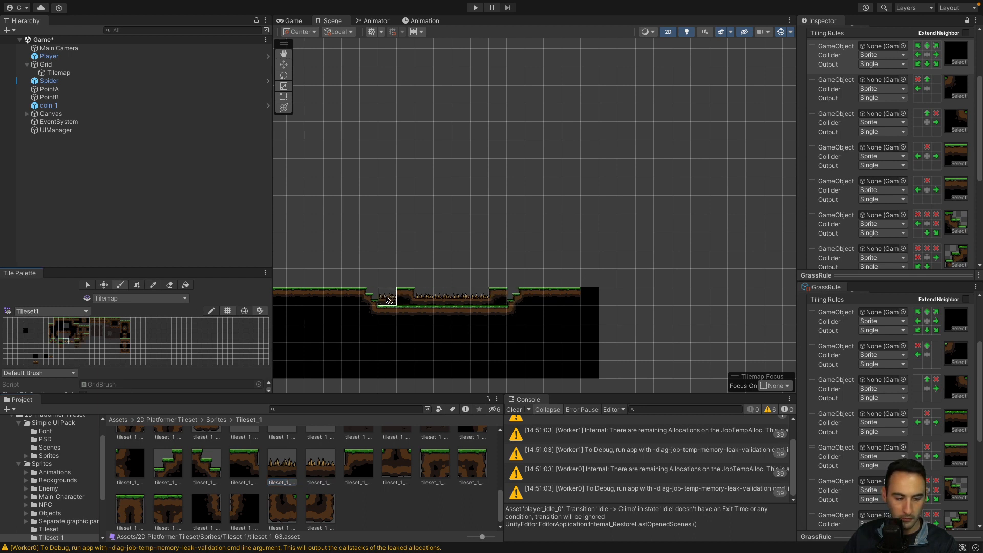
{"action": "key", "text": "ctrl+z"}
{"action": "scroll", "coordinate": [123, 355], "scroll_direction": "up", "scroll_amount": 5}
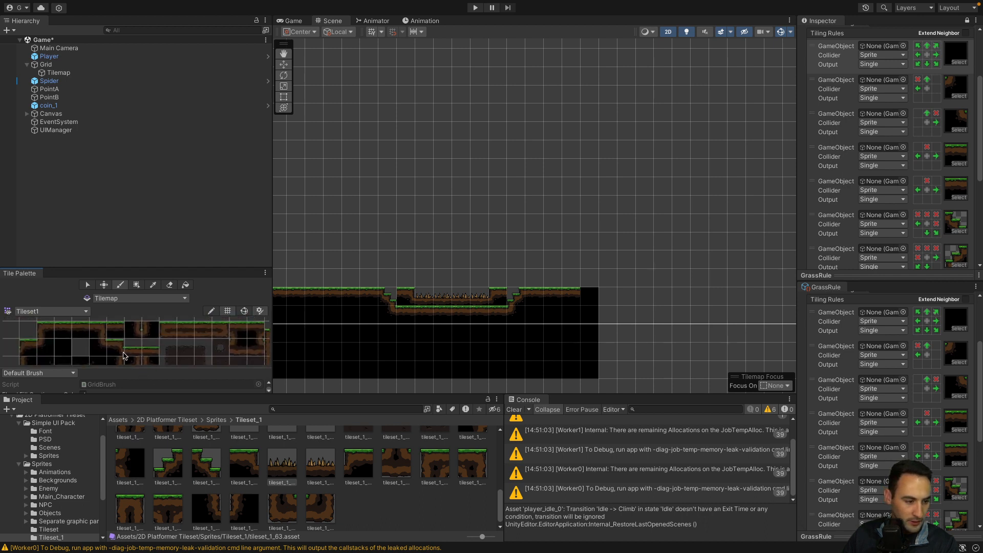
{"action": "middle_click_drag", "start_coordinate": [123, 352], "coordinate": [123, 360]}
{"action": "left_click", "coordinate": [78, 339]}
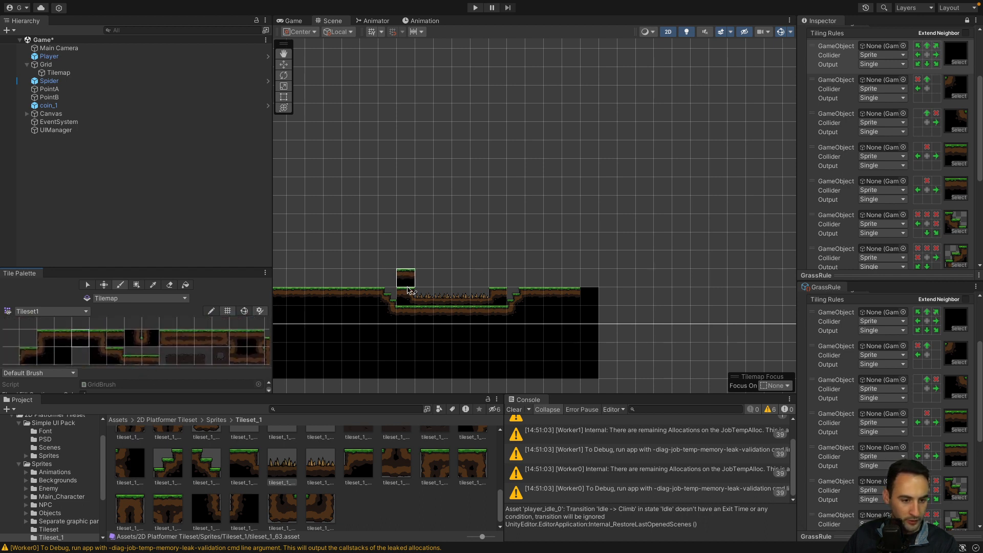
{"action": "left_click", "coordinate": [439, 297]}
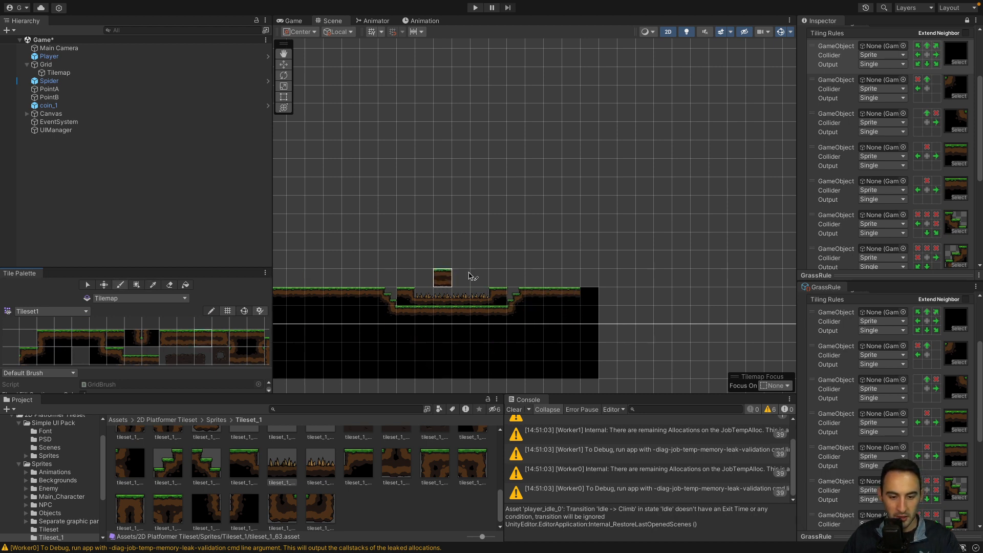
Paint over the spike pit with GrassRule ground tiles to make the surface continuous and level
{"action": "scroll", "coordinate": [133, 338], "scroll_direction": "down", "scroll_amount": 6}
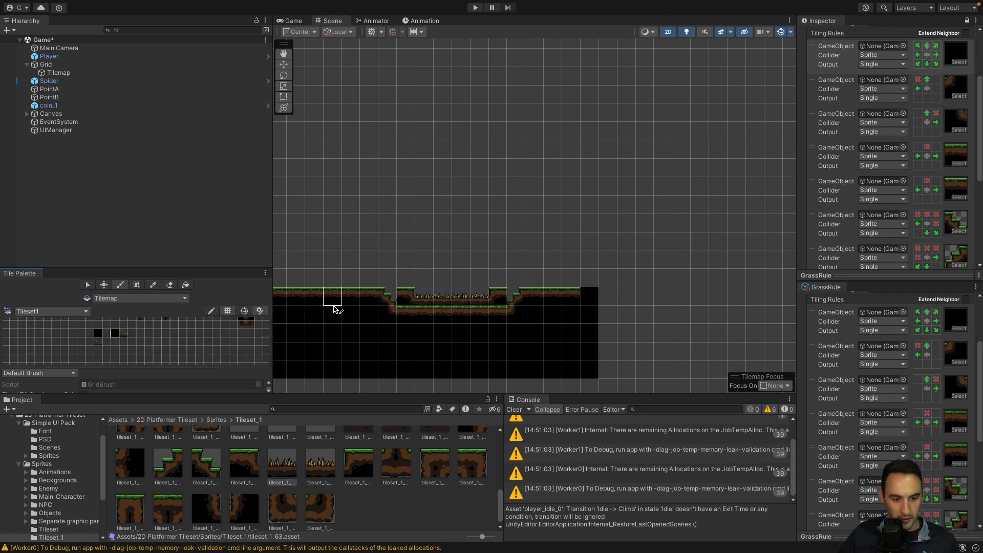
{"action": "left_click_drag", "start_coordinate": [335, 308], "coordinate": [538, 296]}
{"action": "scroll", "coordinate": [538, 320], "scroll_direction": "down", "scroll_amount": 8}
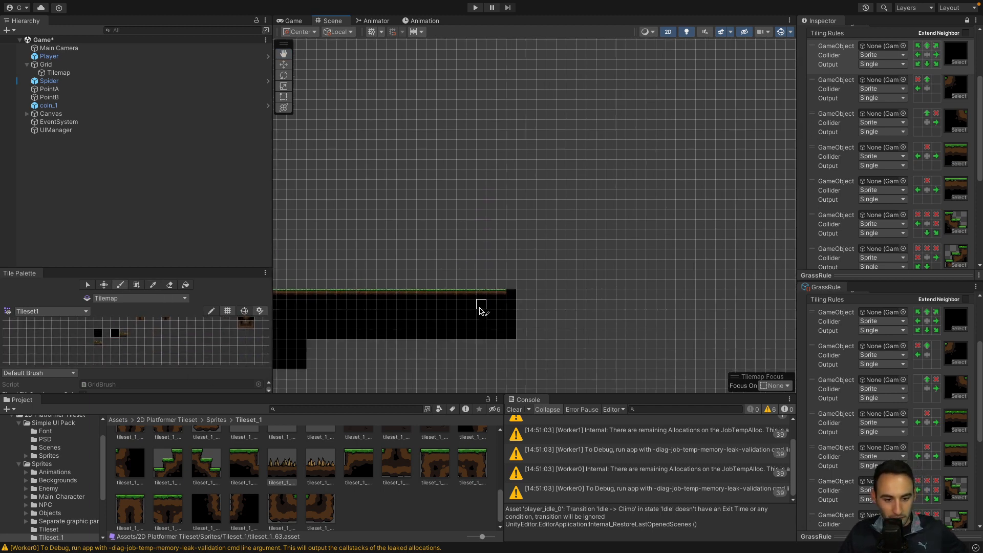
Try a small floating platform of ground tiles, four tiles wide and two high, above the raised plateau
{"action": "scroll", "coordinate": [543, 311], "scroll_direction": "up", "scroll_amount": 5}
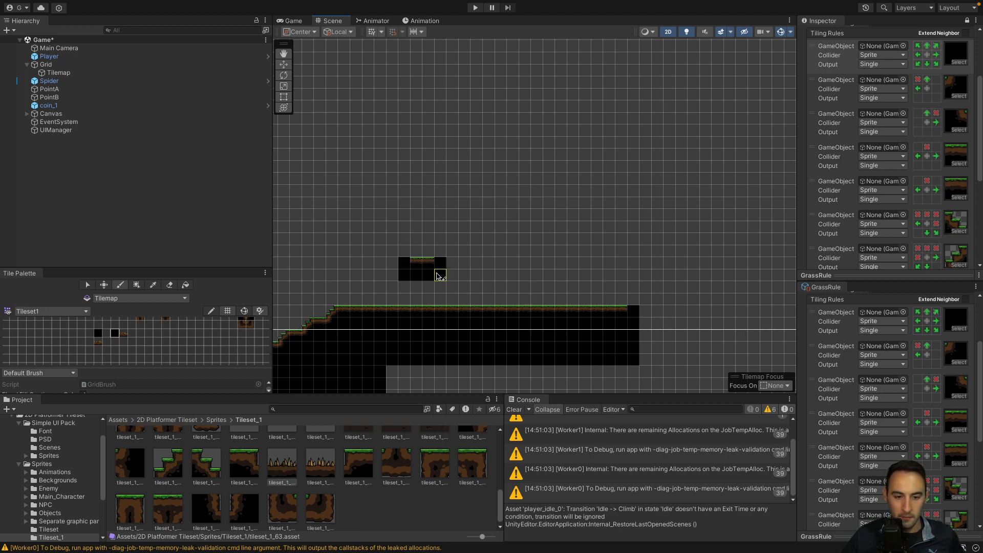
{"action": "scroll", "coordinate": [440, 266], "scroll_direction": "up", "scroll_amount": 3}
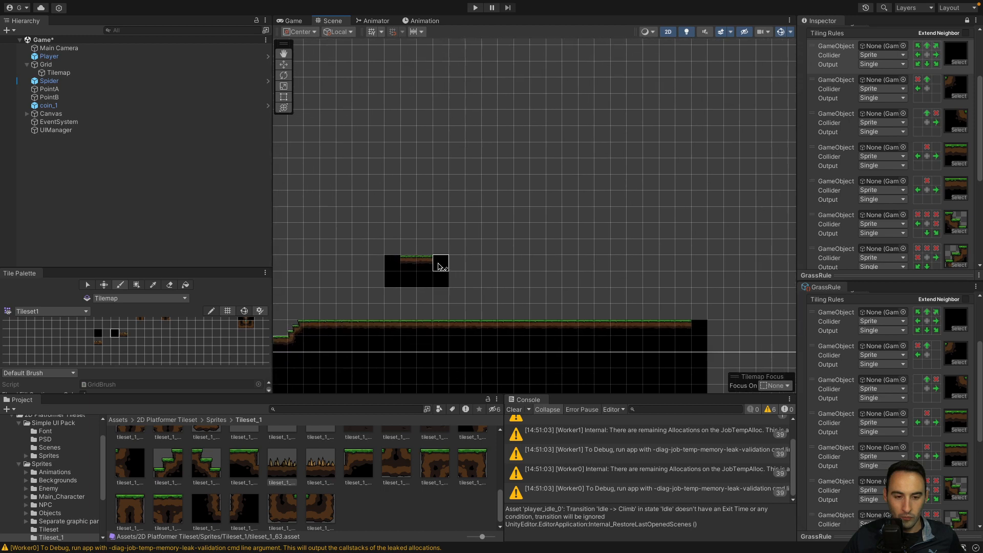
{"action": "middle_click_drag", "start_coordinate": [444, 282], "coordinate": [375, 290]}
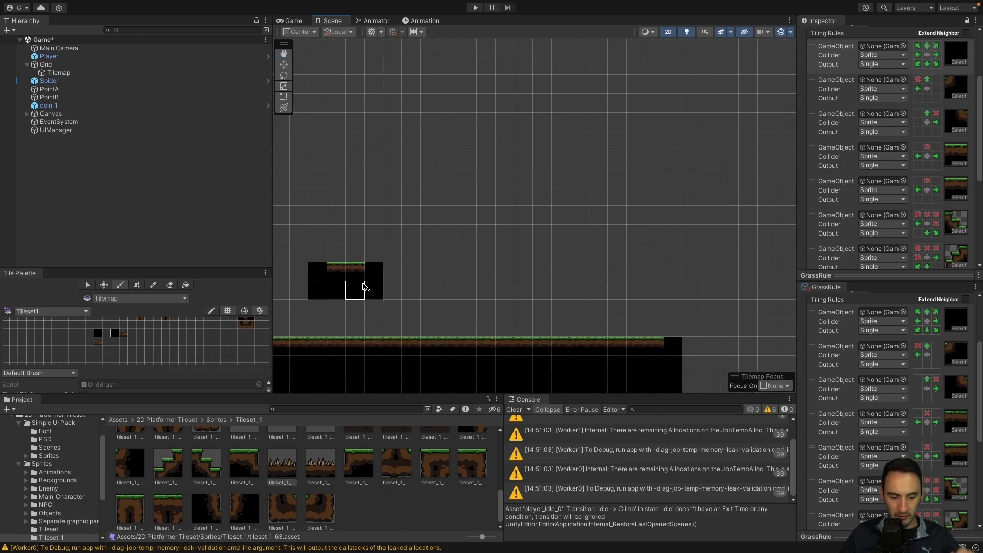
{"action": "scroll", "coordinate": [281, 517], "scroll_direction": "up", "scroll_amount": 5}
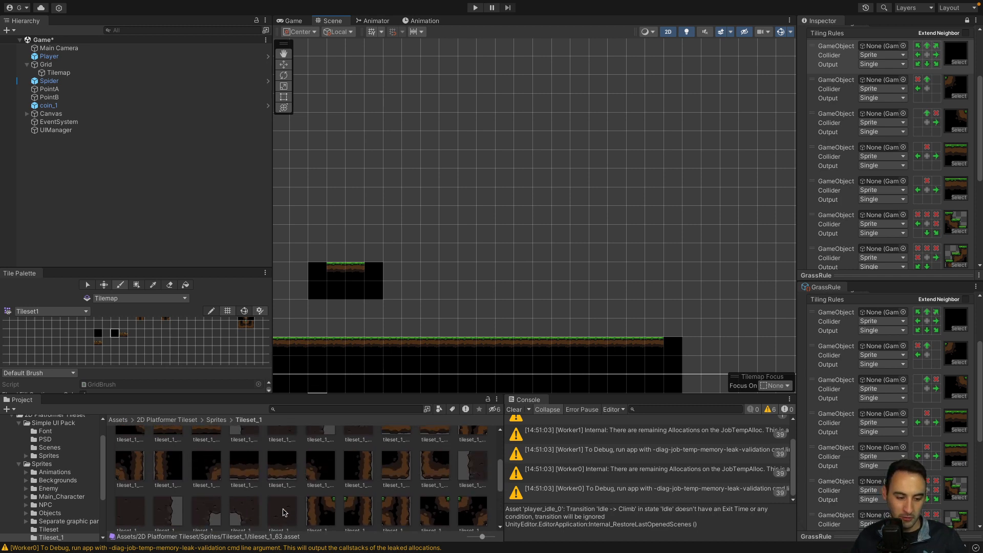
{"action": "middle_click_drag", "start_coordinate": [285, 340], "coordinate": [471, 355]}
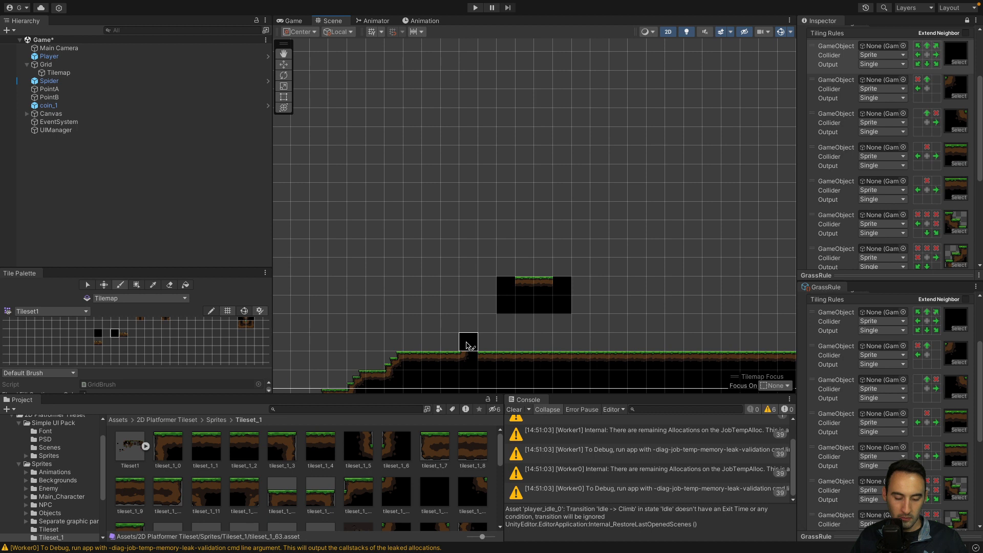
{"action": "key", "text": "ctrl+z"}
{"action": "key", "text": "ctrl+z"}
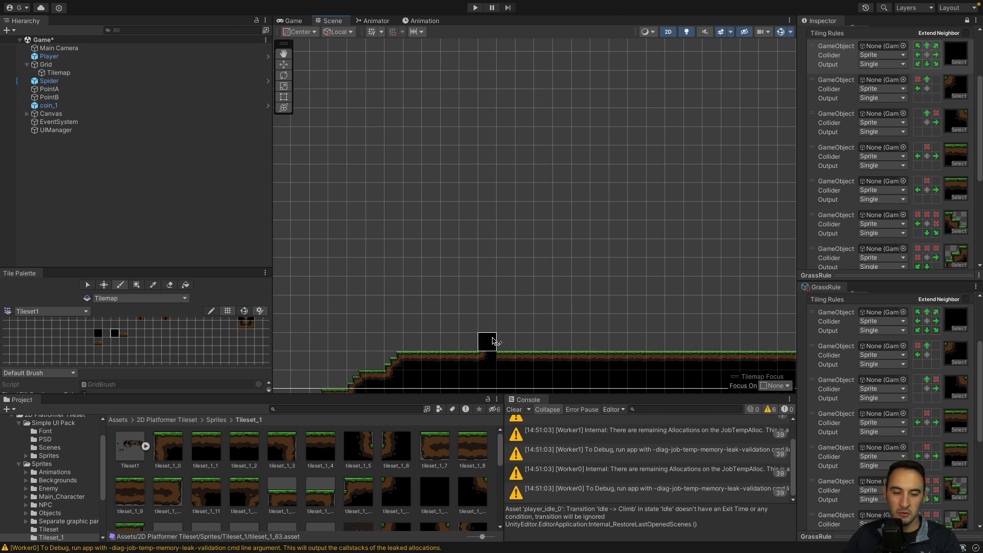
Extend the plateau to the right with GrassRule tiles, raising its surface two tiles higher beyond the current end
{"action": "scroll", "coordinate": [492, 344], "scroll_direction": "down", "scroll_amount": 6}
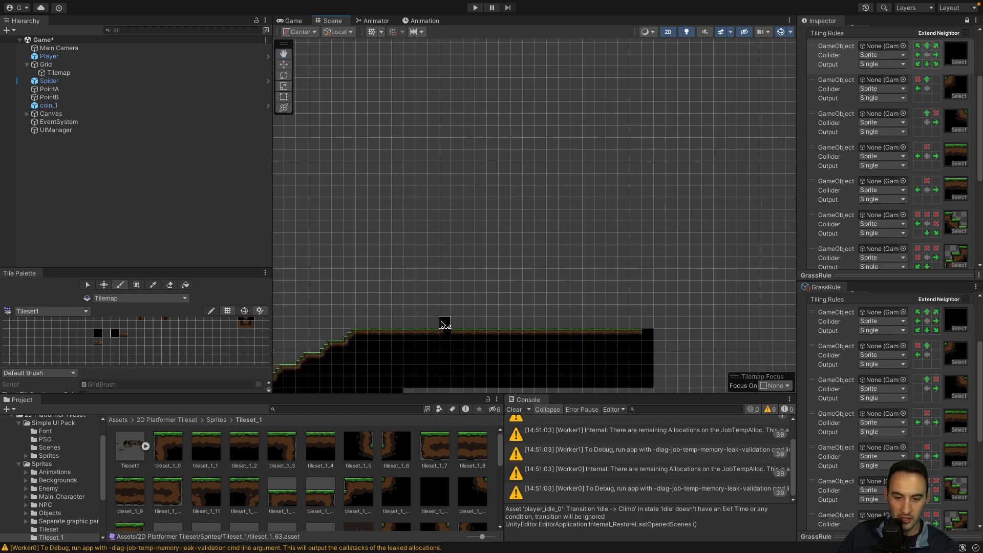
{"action": "scroll", "coordinate": [430, 323], "scroll_direction": "down", "scroll_amount": 6}
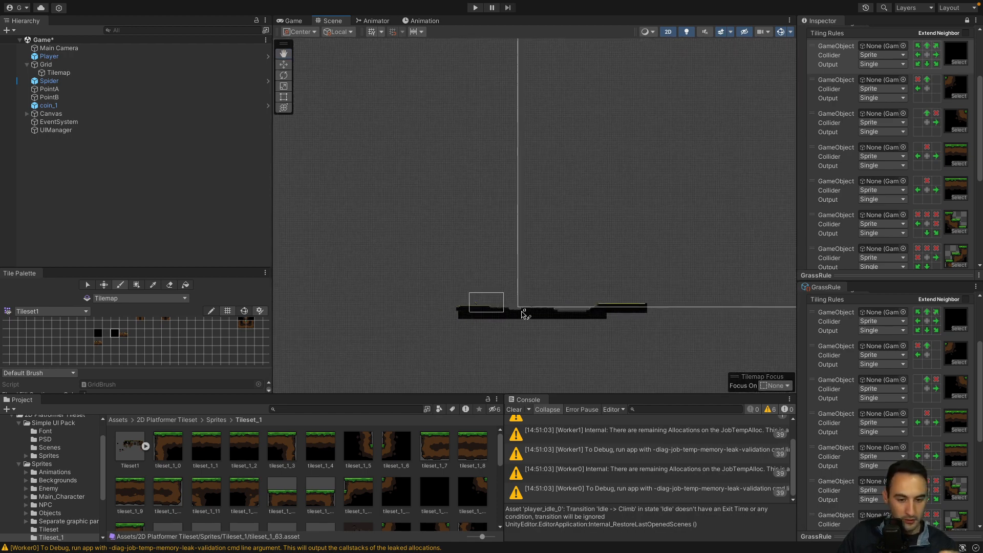
{"action": "scroll", "coordinate": [514, 314], "scroll_direction": "up", "scroll_amount": 6}
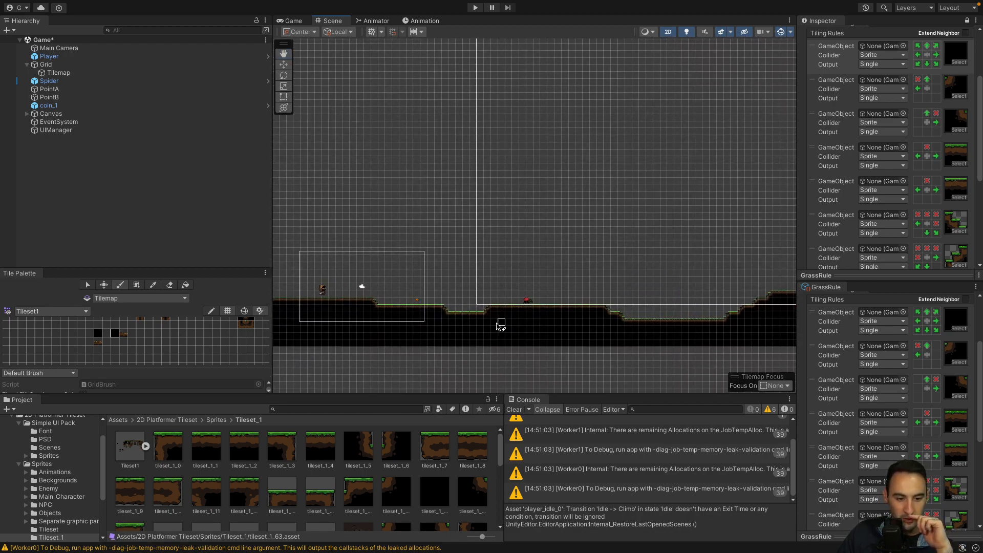
{"action": "scroll", "coordinate": [451, 331], "scroll_direction": "right", "scroll_amount": 4}
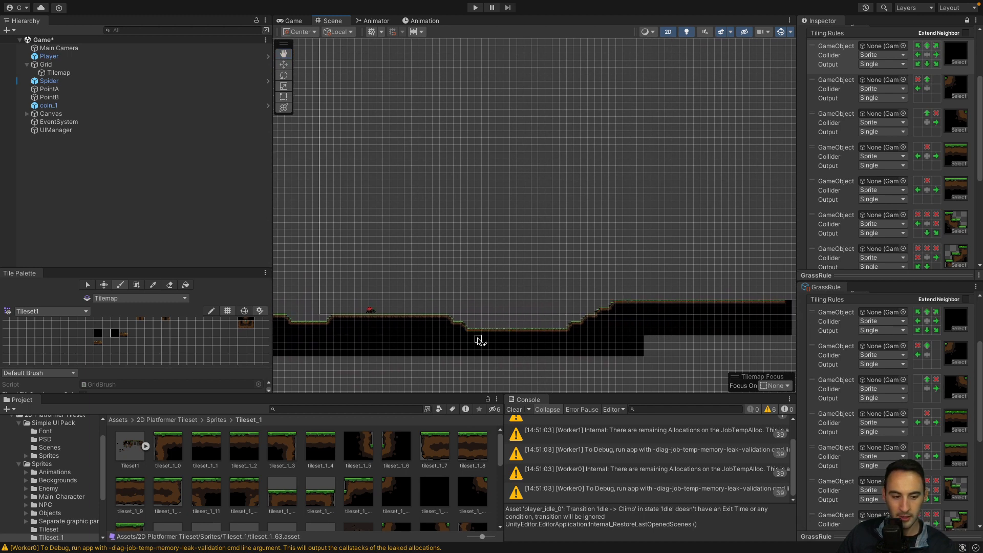
{"action": "scroll", "coordinate": [522, 341], "scroll_direction": "right", "scroll_amount": 4}
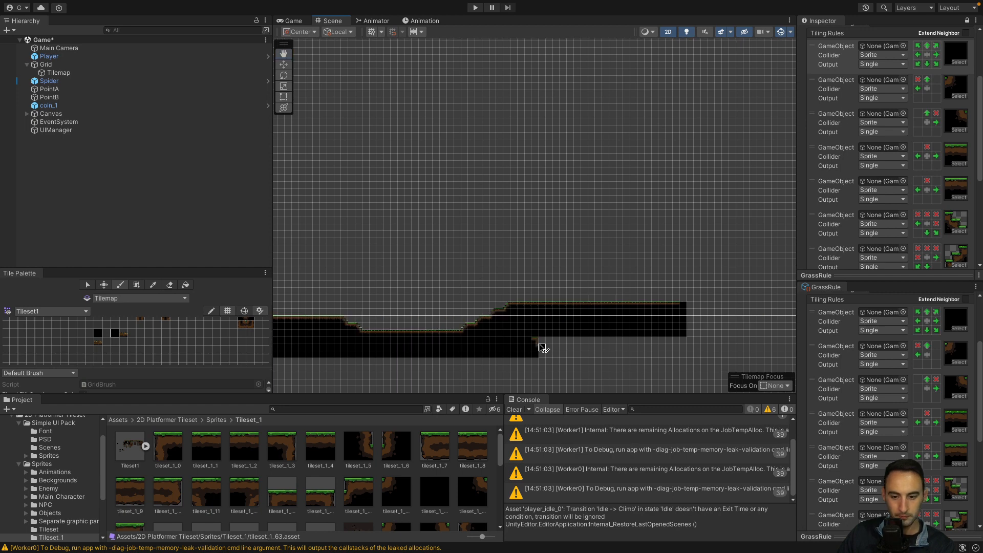
{"action": "scroll", "coordinate": [541, 347], "scroll_direction": "up", "scroll_amount": 8}
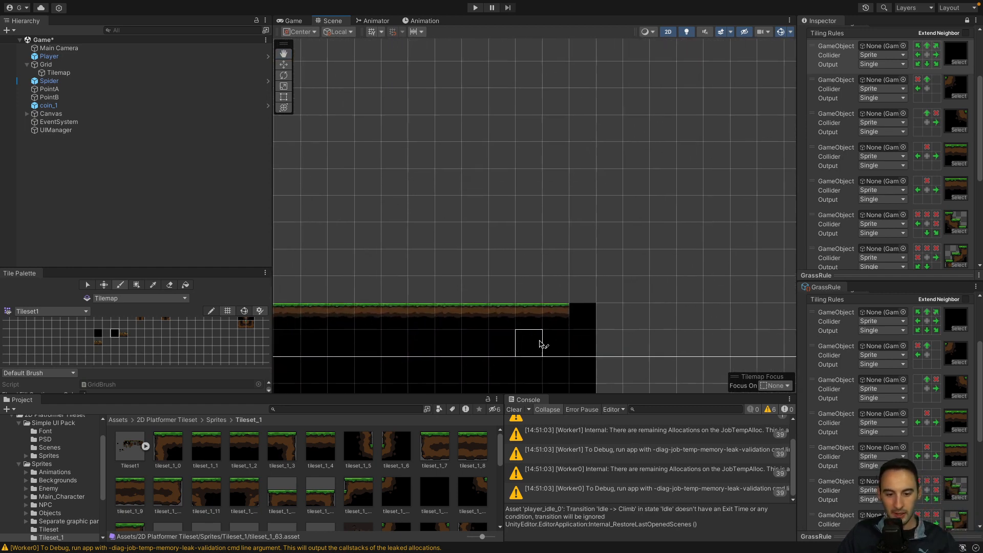
{"action": "middle_click_drag", "start_coordinate": [540, 344], "coordinate": [364, 348]}
{"action": "left_click_drag", "start_coordinate": [430, 323], "coordinate": [537, 320]}
{"action": "middle_click_drag", "start_coordinate": [594, 349], "coordinate": [435, 350]}
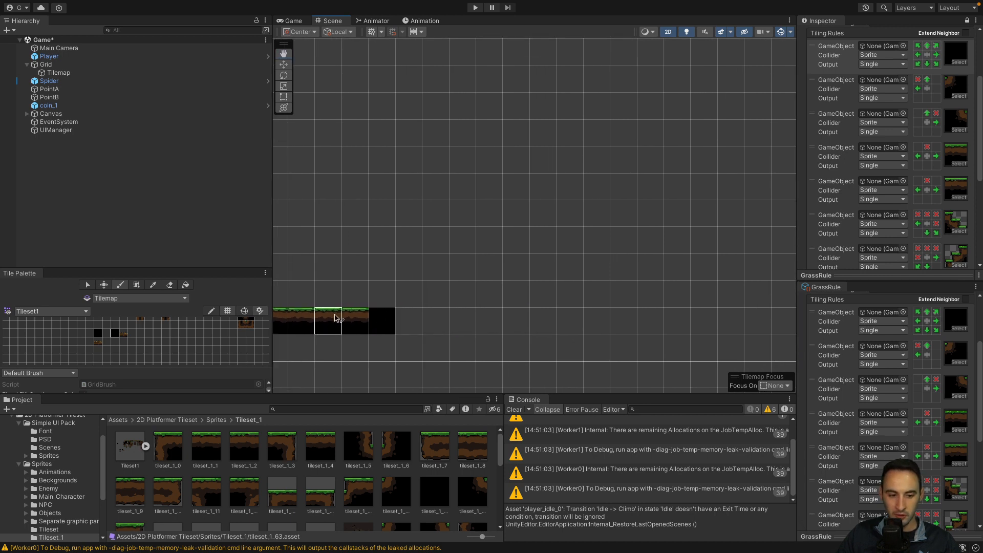
{"action": "mouse_move", "coordinate": [337, 318]}
{"action": "left_mouse_down"}
{"action": "mouse_move", "coordinate": [466, 266]}
{"action": "mouse_move", "coordinate": [594, 266]}
{"action": "mouse_move", "coordinate": [438, 296]}
{"action": "mouse_move", "coordinate": [514, 318]}
{"action": "mouse_move", "coordinate": [592, 276]}
{"action": "mouse_move", "coordinate": [567, 323]}
{"action": "left_mouse_up"}
{"action": "middle_click_drag", "start_coordinate": [600, 321], "coordinate": [430, 351]}
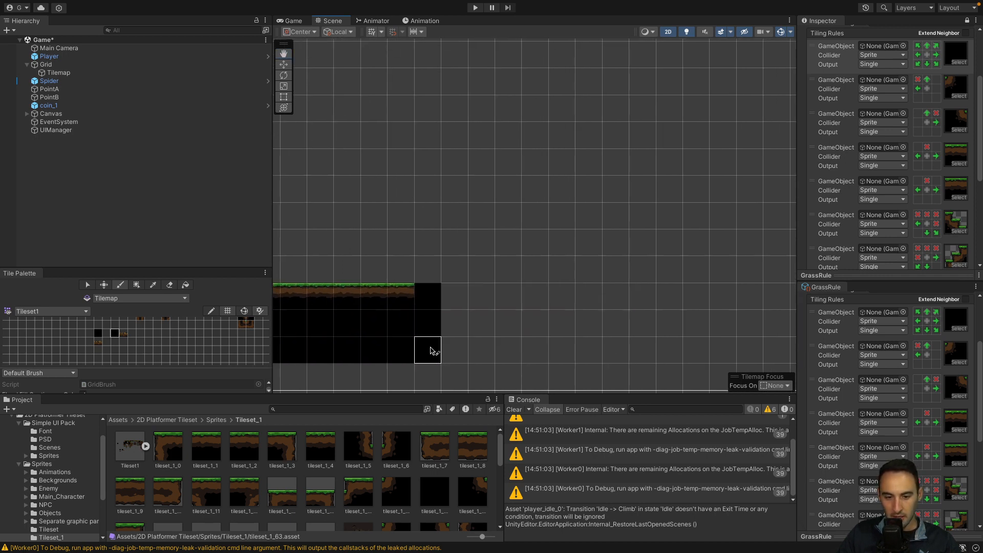
Raise the extended ground by one more tile as a hilltop and paint one-tile steps descending to the right of it
{"action": "scroll", "coordinate": [430, 351], "scroll_direction": "down", "scroll_amount": 4}
{"action": "mouse_move", "coordinate": [340, 323]}
{"action": "left_mouse_down"}
{"action": "mouse_move", "coordinate": [468, 326]}
{"action": "mouse_move", "coordinate": [377, 351]}
{"action": "mouse_move", "coordinate": [416, 342]}
{"action": "mouse_move", "coordinate": [468, 349]}
{"action": "mouse_move", "coordinate": [467, 324]}
{"action": "mouse_move", "coordinate": [591, 308]}
{"action": "mouse_move", "coordinate": [629, 323]}
{"action": "mouse_move", "coordinate": [489, 330]}
{"action": "mouse_move", "coordinate": [536, 354]}
{"action": "mouse_move", "coordinate": [564, 339]}
{"action": "mouse_move", "coordinate": [682, 338]}
{"action": "left_mouse_up"}
{"action": "middle_click_drag", "start_coordinate": [665, 333], "coordinate": [368, 317]}
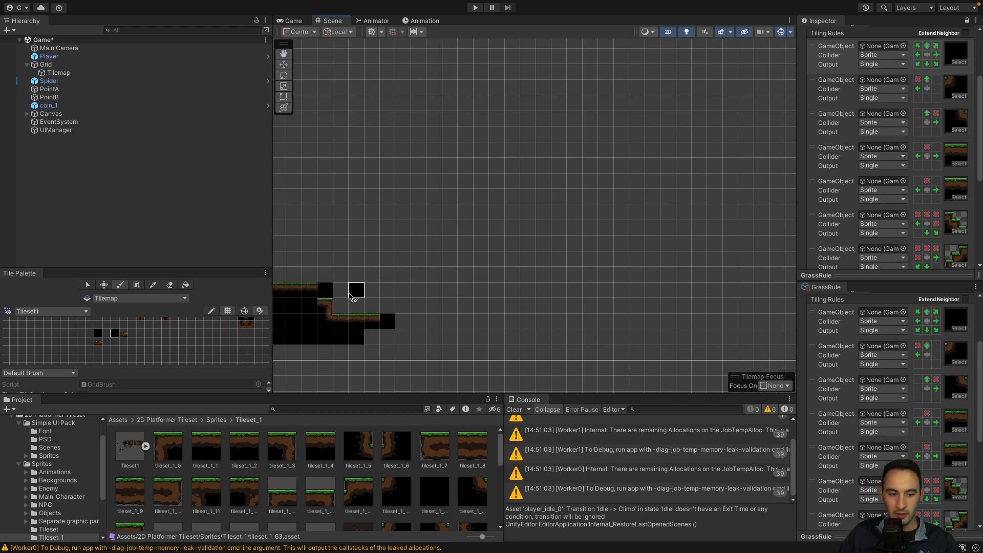
{"action": "mouse_move", "coordinate": [340, 306]}
{"action": "left_mouse_down"}
{"action": "mouse_move", "coordinate": [553, 345]}
{"action": "mouse_move", "coordinate": [558, 336]}
{"action": "left_mouse_up"}
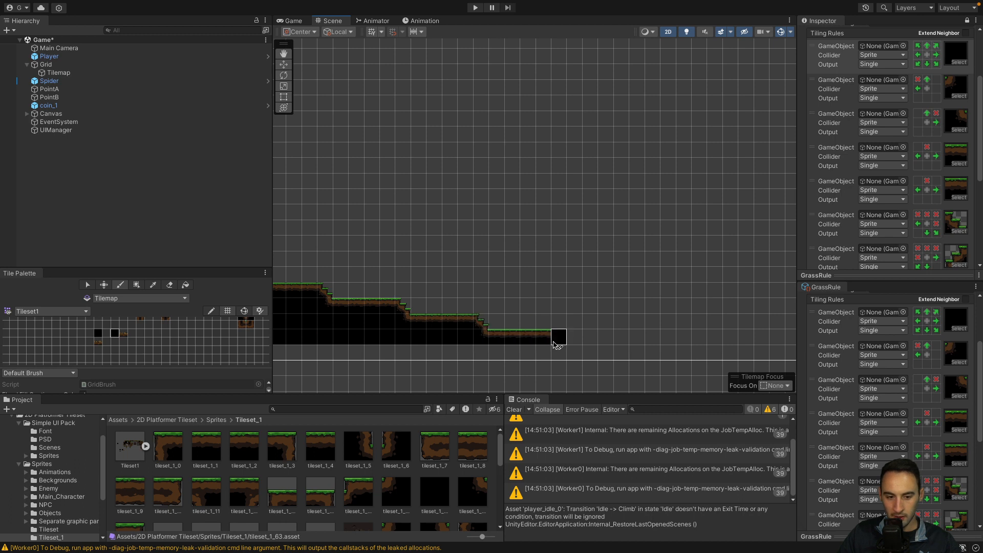
{"action": "middle_click_drag", "start_coordinate": [558, 336], "coordinate": [410, 321]}
{"action": "mouse_move", "coordinate": [413, 324]}
{"action": "left_mouse_down"}
{"action": "mouse_move", "coordinate": [428, 337]}
{"action": "mouse_move", "coordinate": [570, 341]}
{"action": "left_mouse_up"}
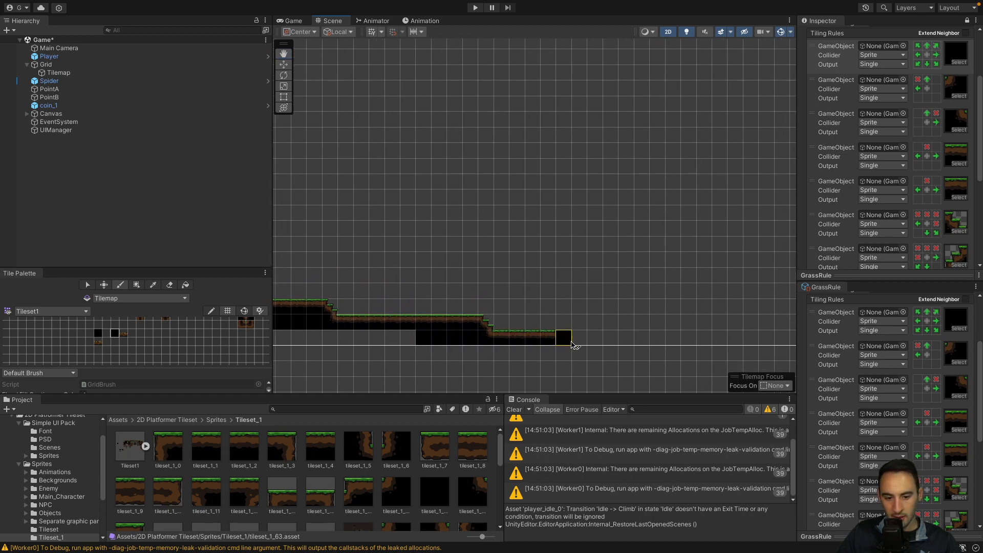
Try to paint a lower ground stretch at the foot of the steps, ending in a tall wall
{"action": "middle_click_drag", "start_coordinate": [571, 342], "coordinate": [439, 353]}
{"action": "mouse_move", "coordinate": [439, 353]}
{"action": "left_mouse_down"}
{"action": "mouse_move", "coordinate": [685, 361]}
{"action": "mouse_move", "coordinate": [689, 284]}
{"action": "mouse_move", "coordinate": [720, 285]}
{"action": "mouse_move", "coordinate": [724, 353]}
{"action": "mouse_move", "coordinate": [704, 292]}
{"action": "mouse_move", "coordinate": [731, 346]}
{"action": "mouse_move", "coordinate": [718, 326]}
{"action": "mouse_move", "coordinate": [731, 291]}
{"action": "left_mouse_up"}
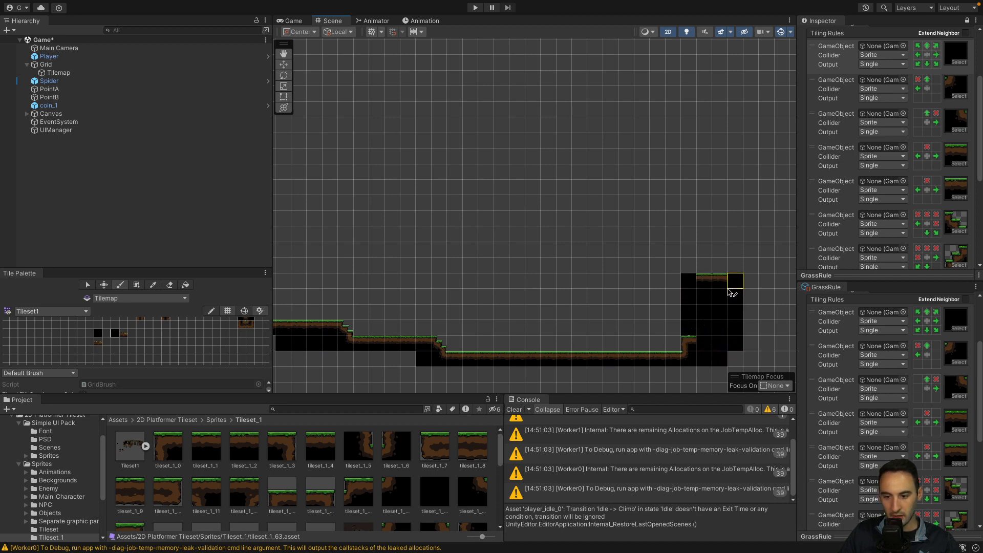
{"action": "left_click", "coordinate": [737, 361]}
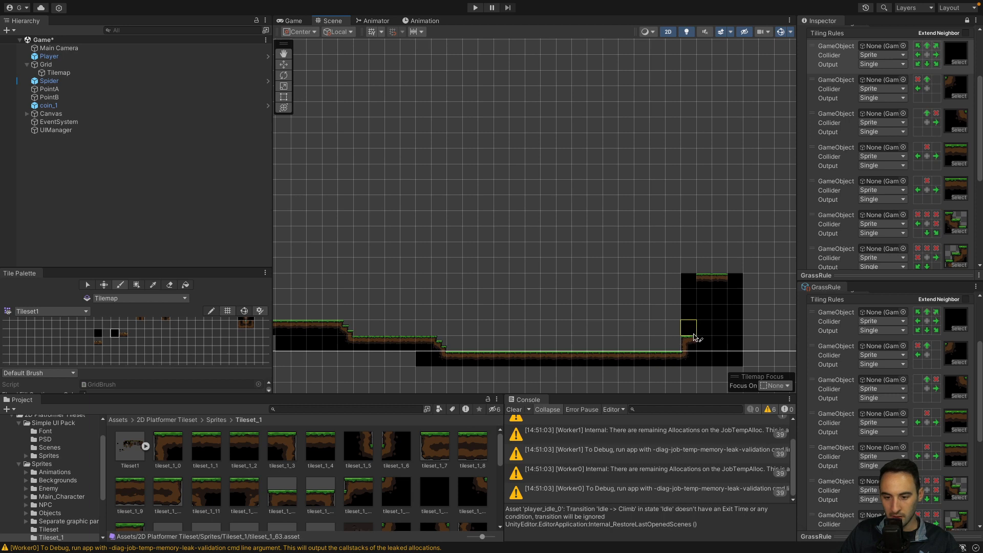
{"action": "key", "text": "ctrl+z"}
{"action": "key", "text": "ctrl+z"}
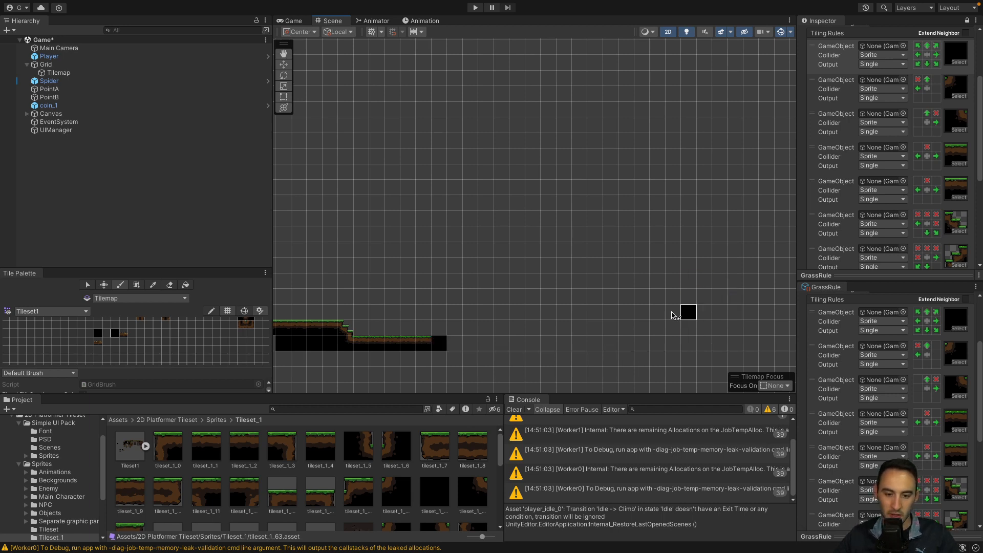
Paint a long flat stretch after the last step, then outline the ground down its far end and back along the base
{"action": "mouse_move", "coordinate": [450, 346]}
{"action": "left_mouse_down"}
{"action": "mouse_move", "coordinate": [692, 345]}
{"action": "mouse_move", "coordinate": [345, 356]}
{"action": "left_mouse_up"}
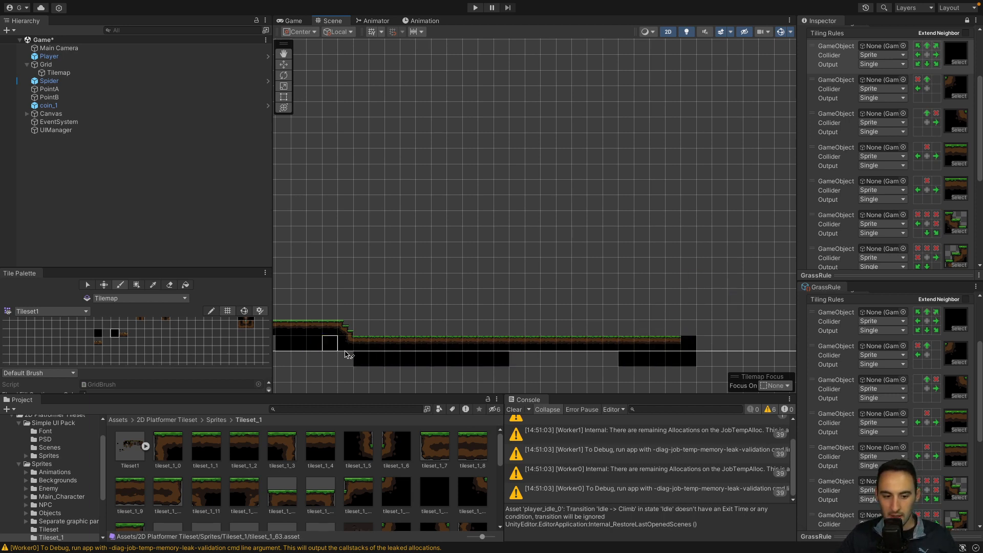
{"action": "scroll", "coordinate": [470, 360], "scroll_direction": "down", "scroll_amount": 7}
{"action": "middle_click_drag", "start_coordinate": [472, 362], "coordinate": [648, 276]}
{"action": "scroll", "coordinate": [650, 305], "scroll_direction": "down", "scroll_amount": 6}
{"action": "scroll", "coordinate": [640, 309], "scroll_direction": "down", "scroll_amount": 5}
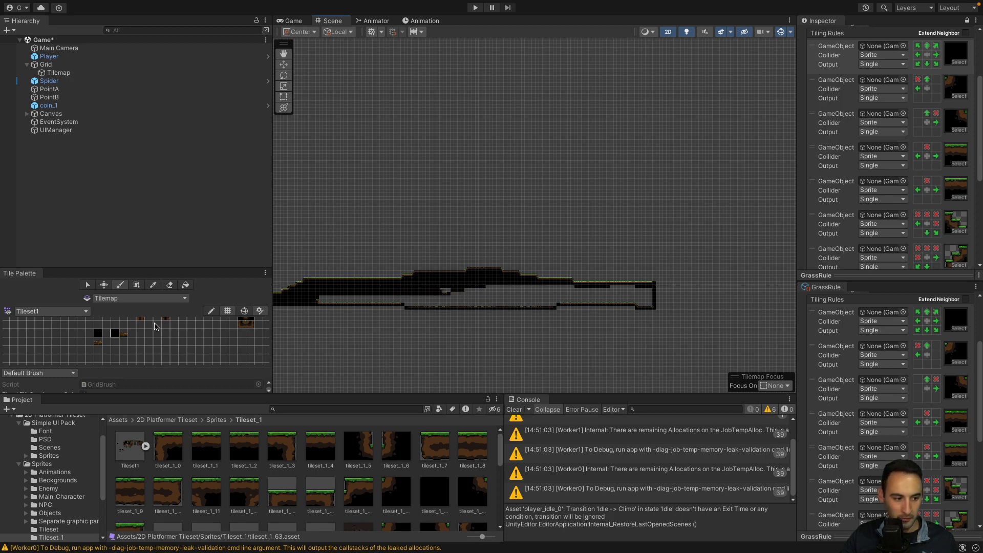
Fill the hollow area inside the ground outline using a wide, two-tile-high brush of solid black ground tiles
{"action": "scroll", "coordinate": [156, 330], "scroll_direction": "up", "scroll_amount": 5}
{"action": "scroll", "coordinate": [469, 318], "scroll_direction": "up", "scroll_amount": 2}
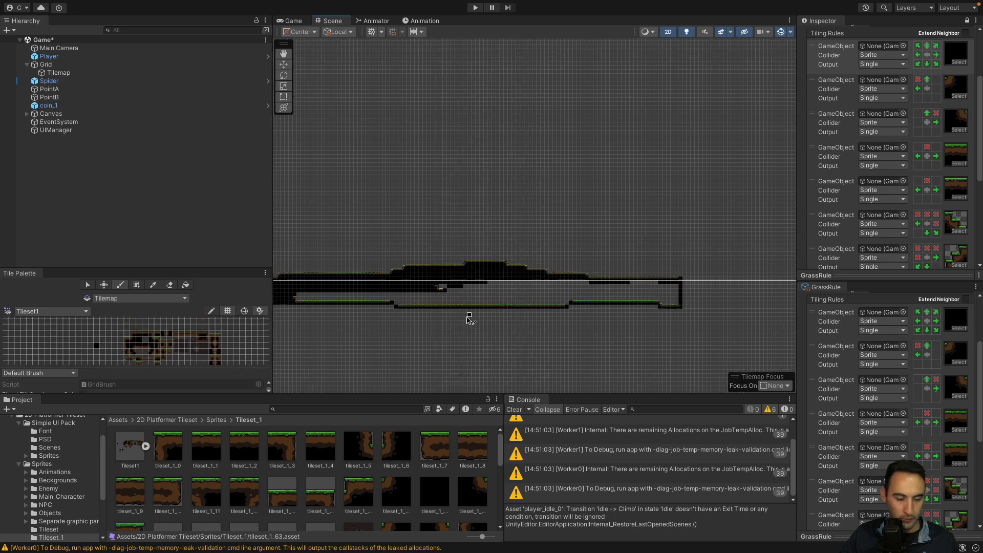
{"action": "scroll", "coordinate": [469, 317], "scroll_direction": "up", "scroll_amount": 4}
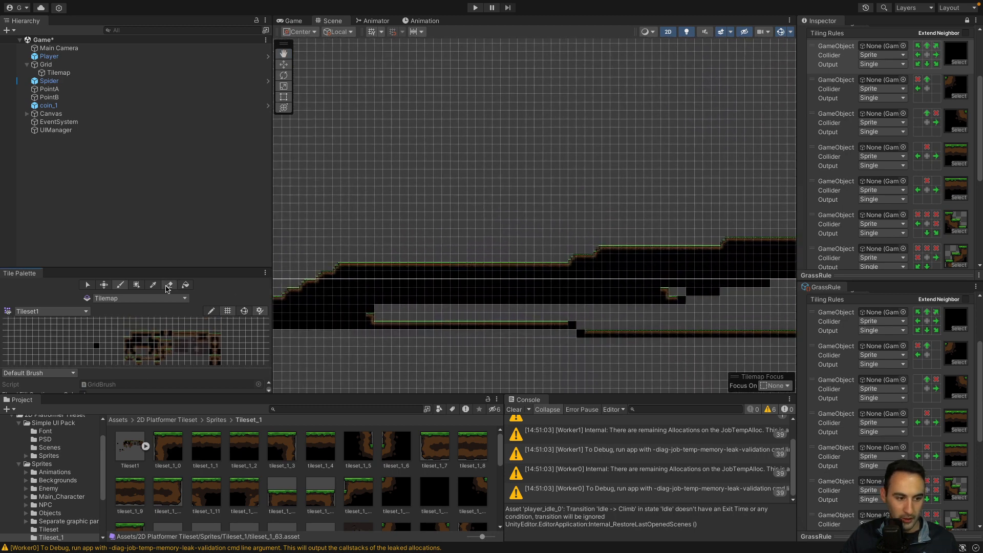
{"action": "left_click_drag", "start_coordinate": [477, 295], "coordinate": [556, 302]}
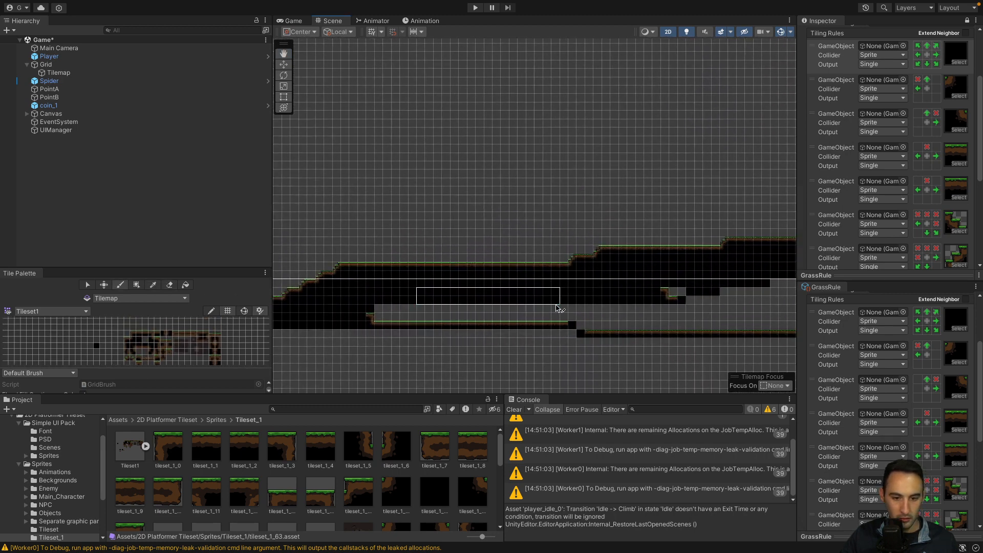
{"action": "mouse_move", "coordinate": [487, 309]}
{"action": "left_mouse_down"}
{"action": "mouse_move", "coordinate": [715, 336]}
{"action": "mouse_move", "coordinate": [471, 339]}
{"action": "left_mouse_up"}
{"action": "mouse_move", "coordinate": [471, 339]}
{"action": "middle_mouse_down"}
{"action": "mouse_move", "coordinate": [582, 325]}
{"action": "mouse_move", "coordinate": [599, 297]}
{"action": "middle_mouse_up"}
{"action": "middle_click_drag", "start_coordinate": [714, 334], "coordinate": [517, 309]}
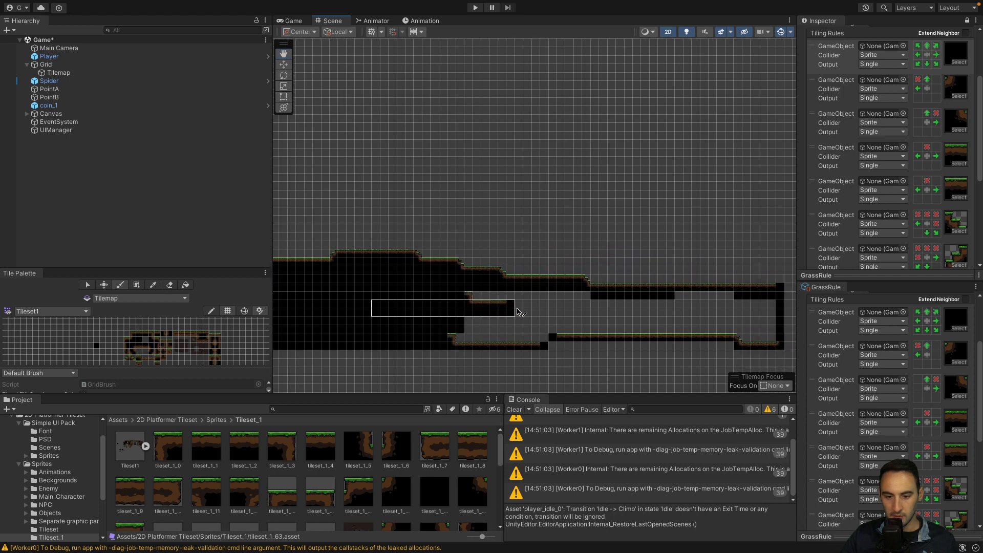
{"action": "mouse_move", "coordinate": [591, 344]}
{"action": "left_mouse_down"}
{"action": "mouse_move", "coordinate": [783, 342]}
{"action": "mouse_move", "coordinate": [774, 310]}
{"action": "mouse_move", "coordinate": [626, 342]}
{"action": "left_mouse_up"}
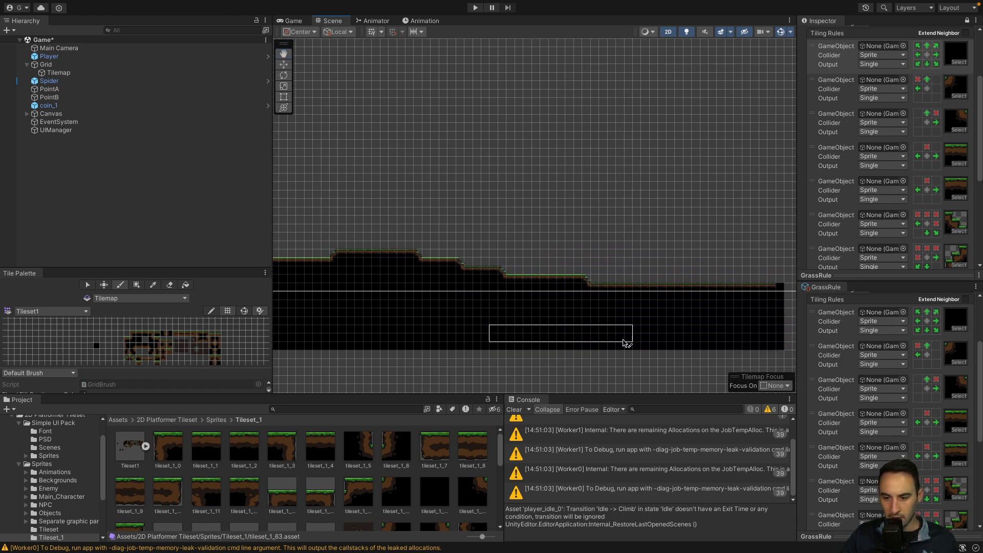
Fill in solid ground beneath the rest of the level back to the starting area, evening out the bottom edge
{"action": "middle_click_drag", "start_coordinate": [634, 338], "coordinate": [621, 330]}
{"action": "middle_click_drag", "start_coordinate": [358, 349], "coordinate": [741, 338]}
{"action": "middle_click_drag", "start_coordinate": [304, 340], "coordinate": [546, 322]}
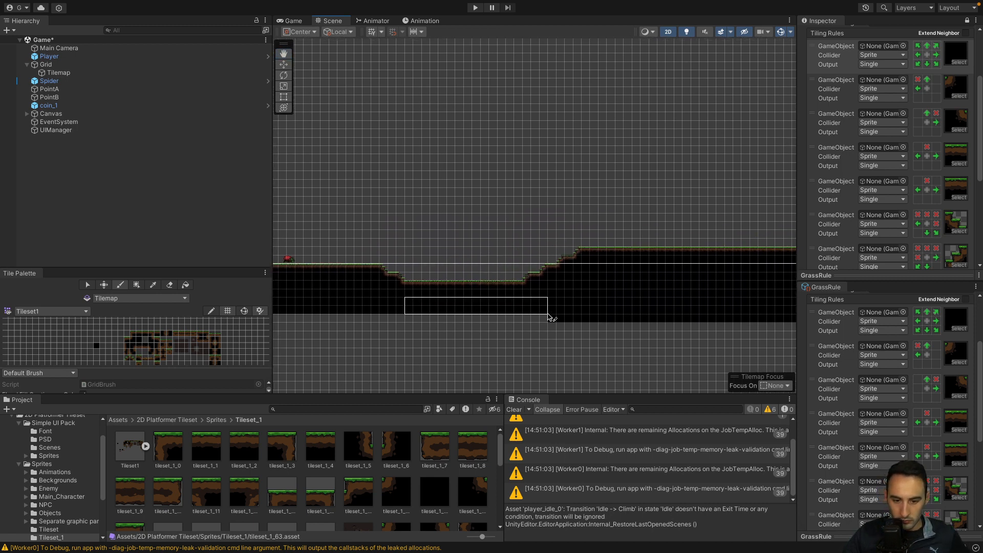
{"action": "left_click_drag", "start_coordinate": [542, 319], "coordinate": [412, 320]}
{"action": "middle_click_drag", "start_coordinate": [413, 319], "coordinate": [733, 319]}
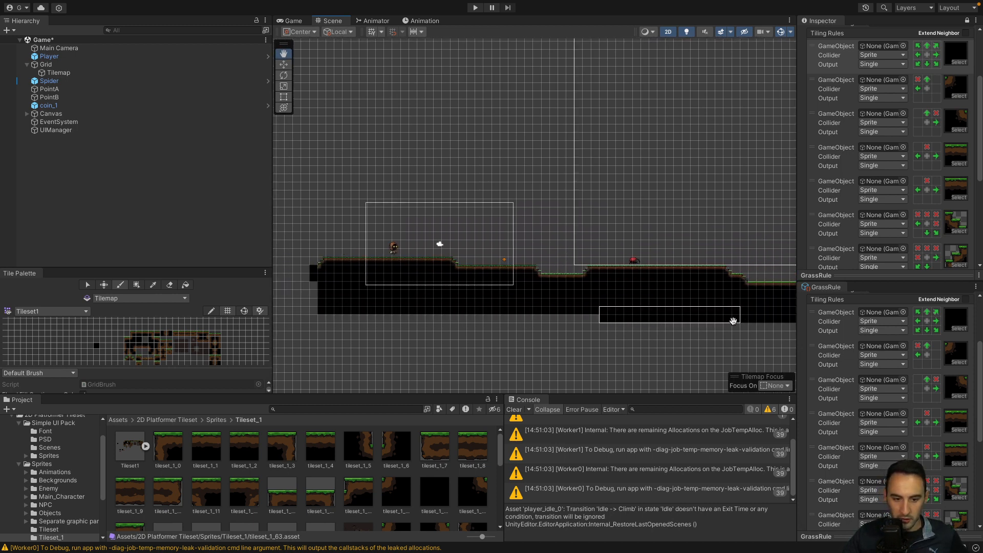
{"action": "mouse_move", "coordinate": [617, 318]}
{"action": "left_mouse_down"}
{"action": "mouse_move", "coordinate": [470, 320]}
{"action": "mouse_move", "coordinate": [450, 312]}
{"action": "mouse_move", "coordinate": [451, 302]}
{"action": "left_mouse_up"}
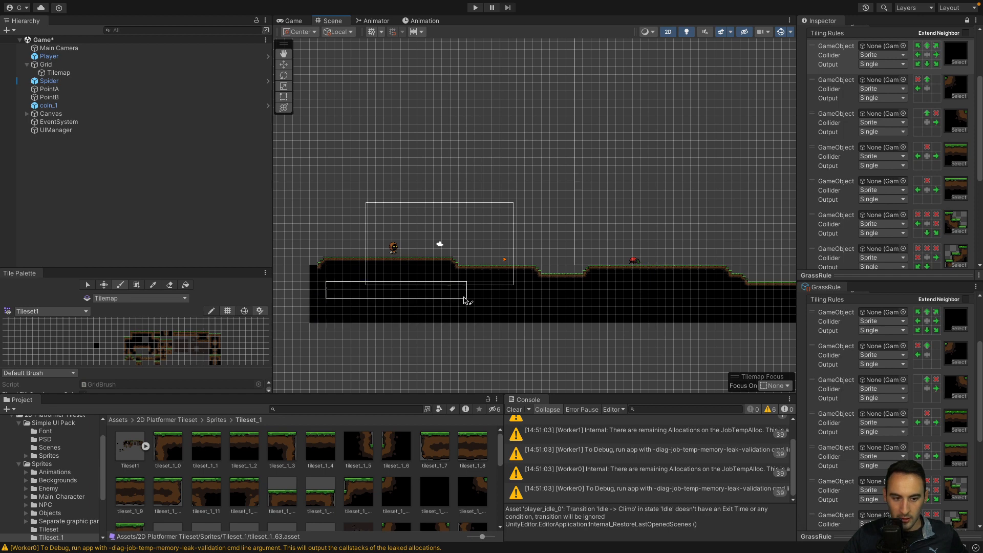
Play-test the level by walking the player left and right, set the Game view scale to 1x, and return to the Scene view
{"action": "left_click", "coordinate": [476, 9]}
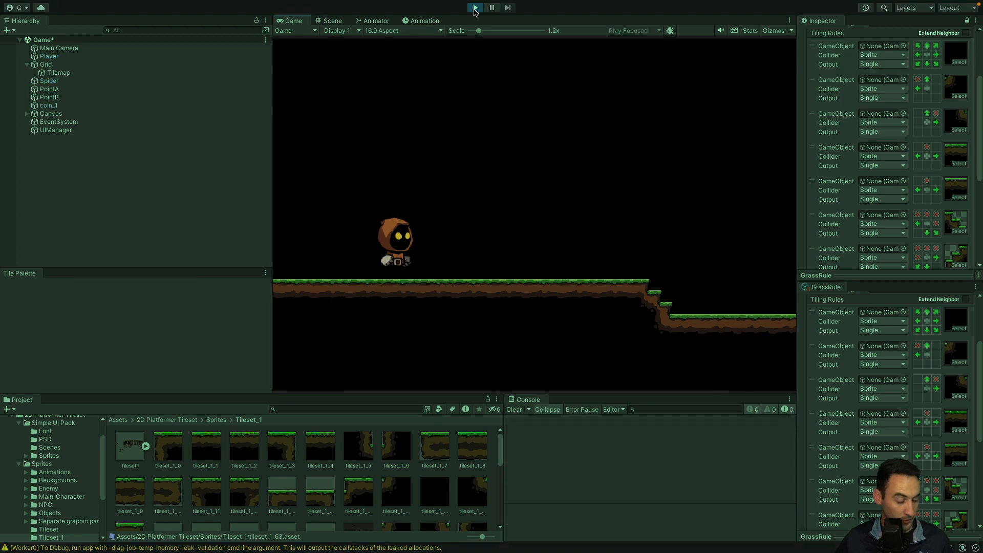
{"action": "key", "text": "a"}
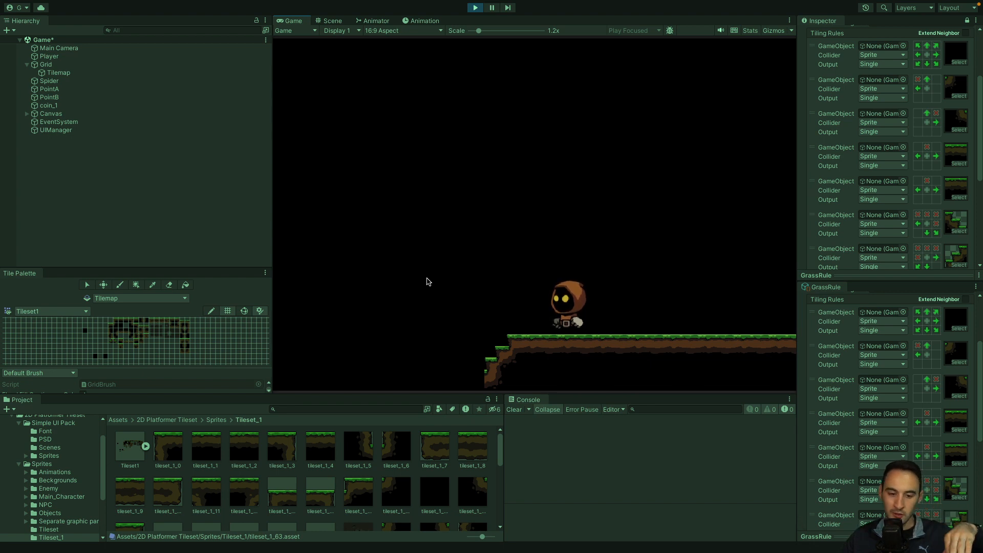
{"action": "key", "text": "d"}
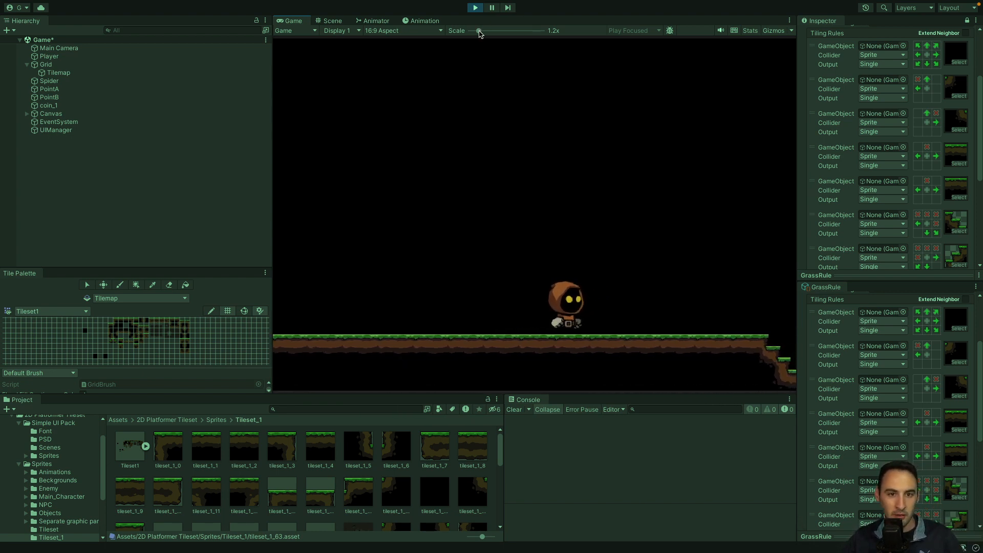
{"action": "left_click_drag", "start_coordinate": [478, 30], "coordinate": [426, 34]}
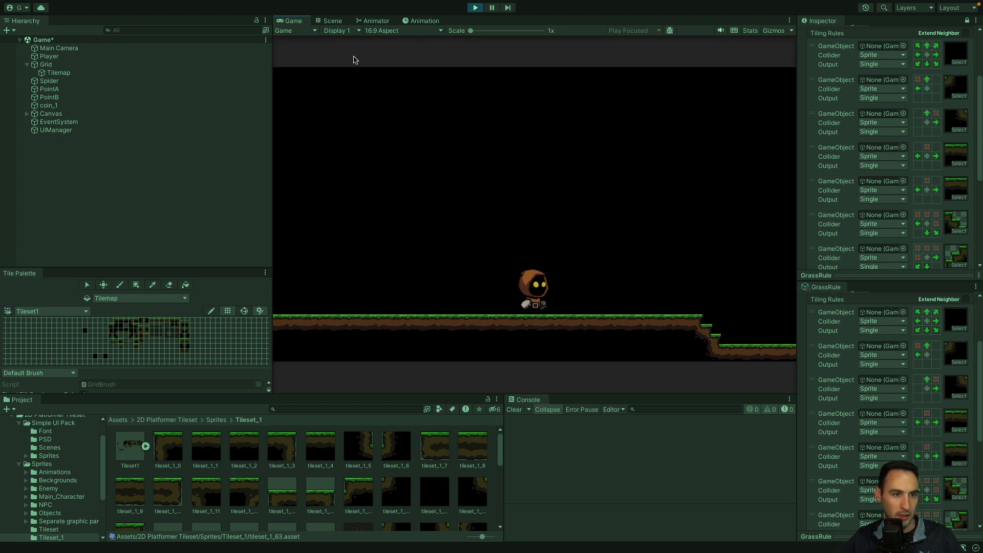
{"action": "left_click", "coordinate": [333, 21]}
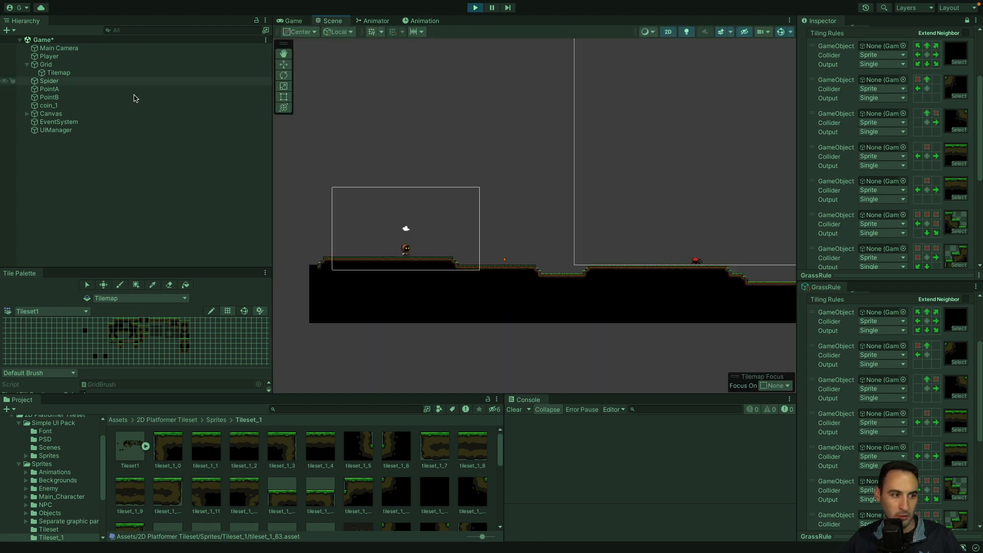
Stop the play-test and show the Canvas with its text indicators in the Scene view, with the Canvas selected
{"action": "double_click", "coordinate": [51, 113]}
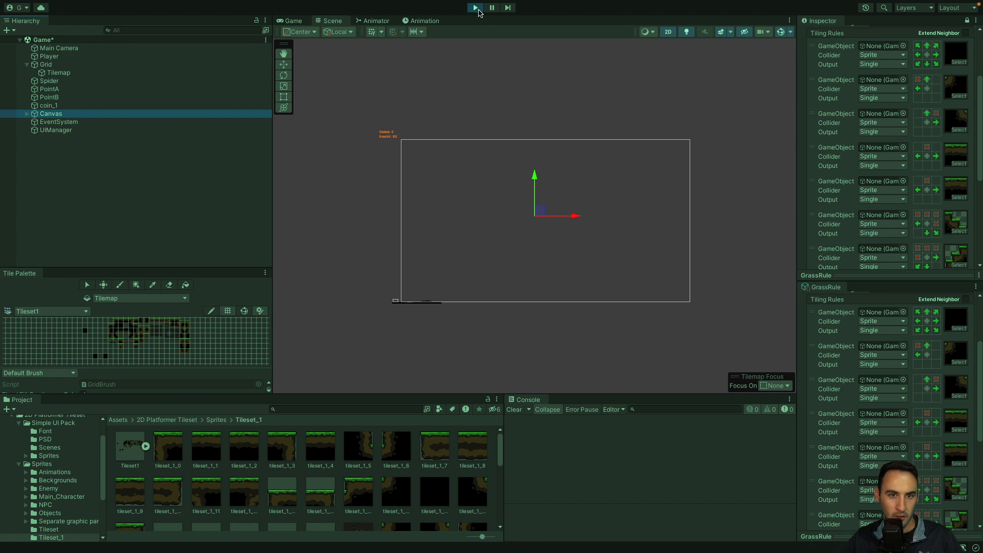
{"action": "left_click", "coordinate": [477, 8]}
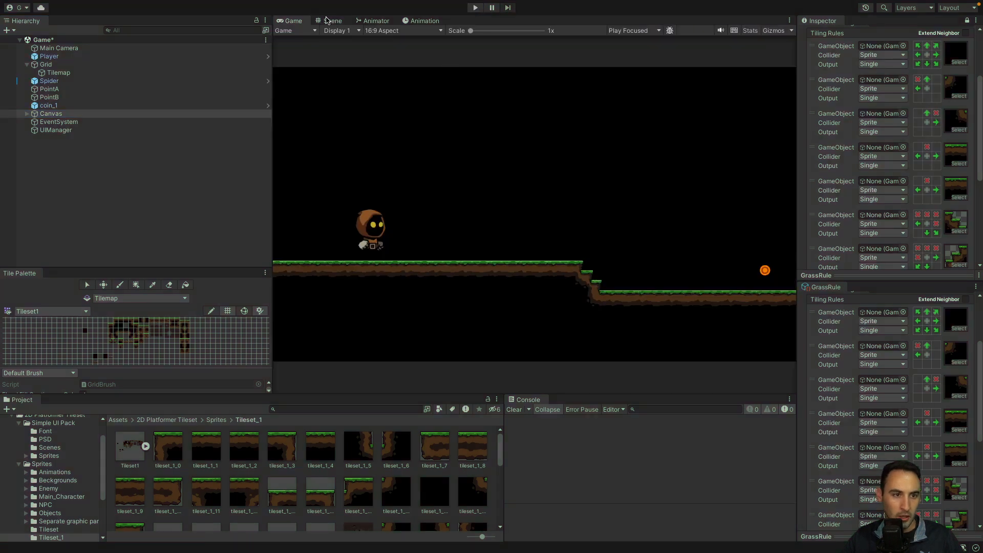
{"action": "left_click", "coordinate": [331, 21]}
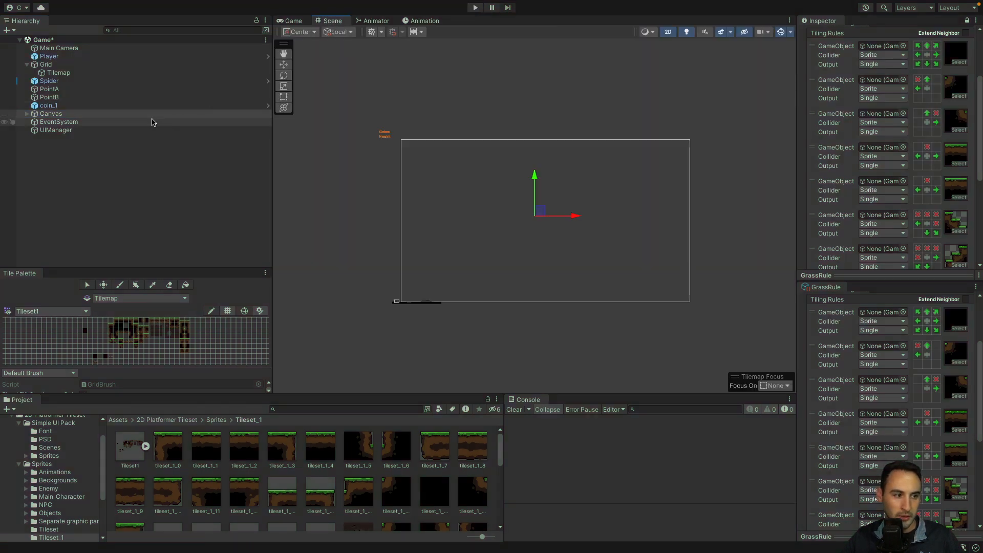
{"action": "left_click", "coordinate": [105, 106]}
{"action": "left_click", "coordinate": [101, 114]}
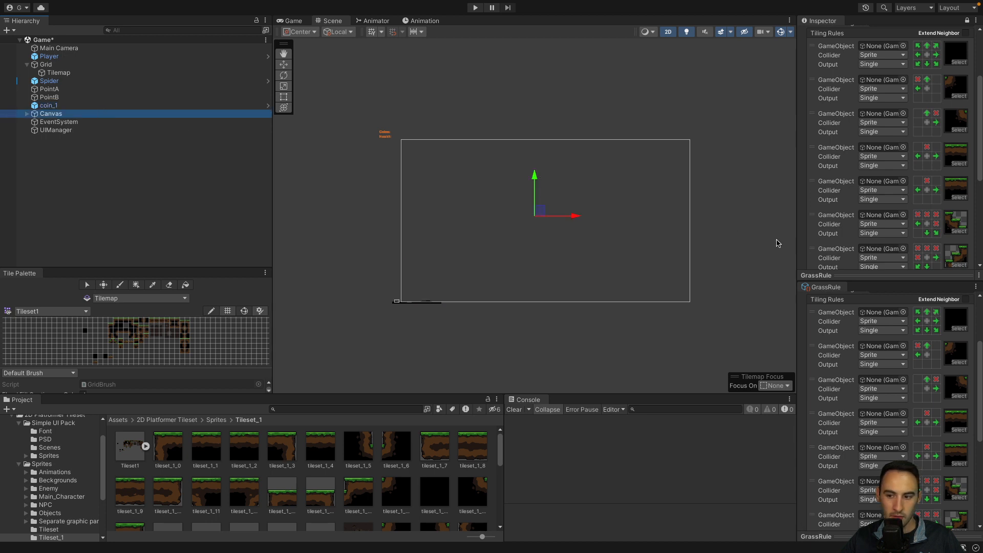
{"action": "left_click", "coordinate": [385, 136]}
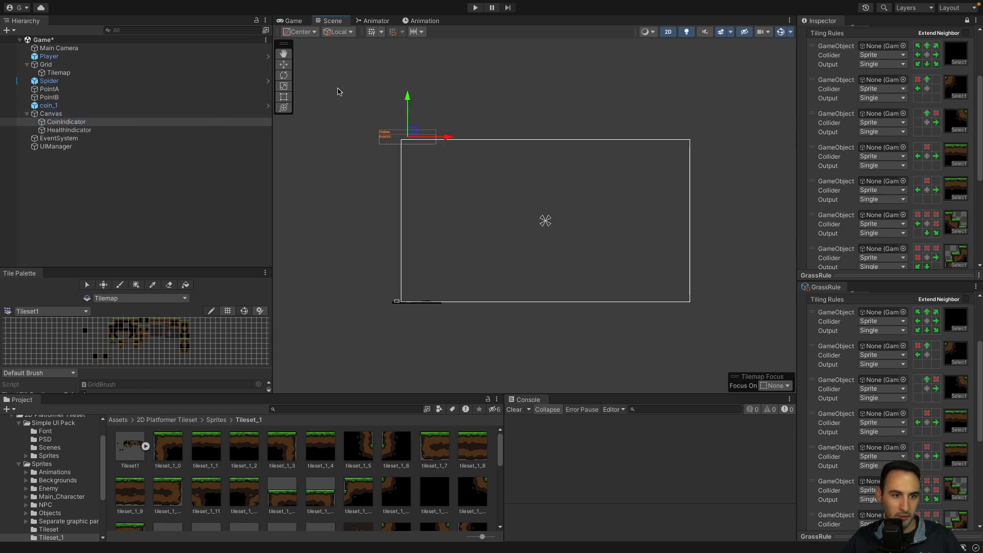
{"action": "left_click", "coordinate": [62, 114]}
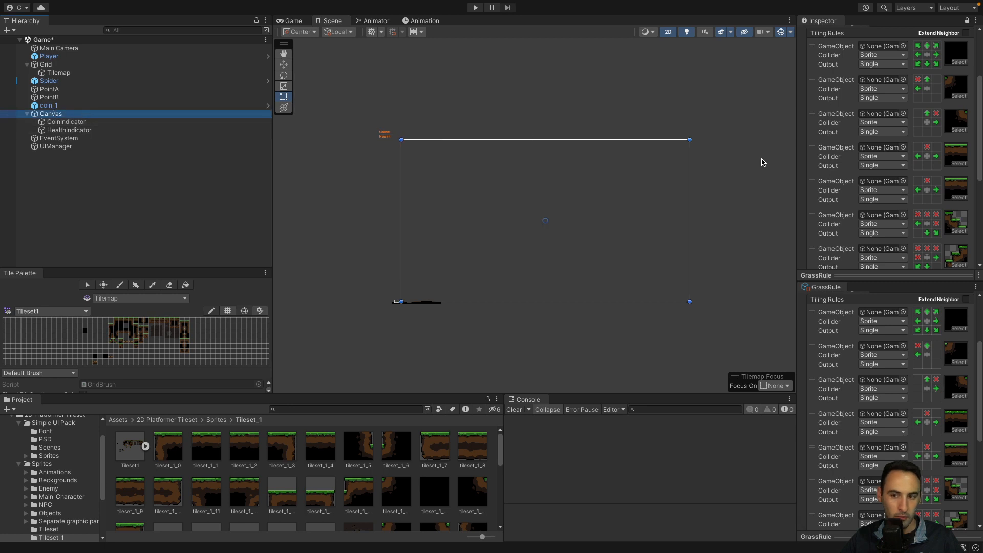
Unlock the Inspector from the tile rules and review the Canvas's render mode, target display and Canvas Scaler settings
{"action": "scroll", "coordinate": [582, 65], "scroll_direction": "down", "scroll_amount": 1}
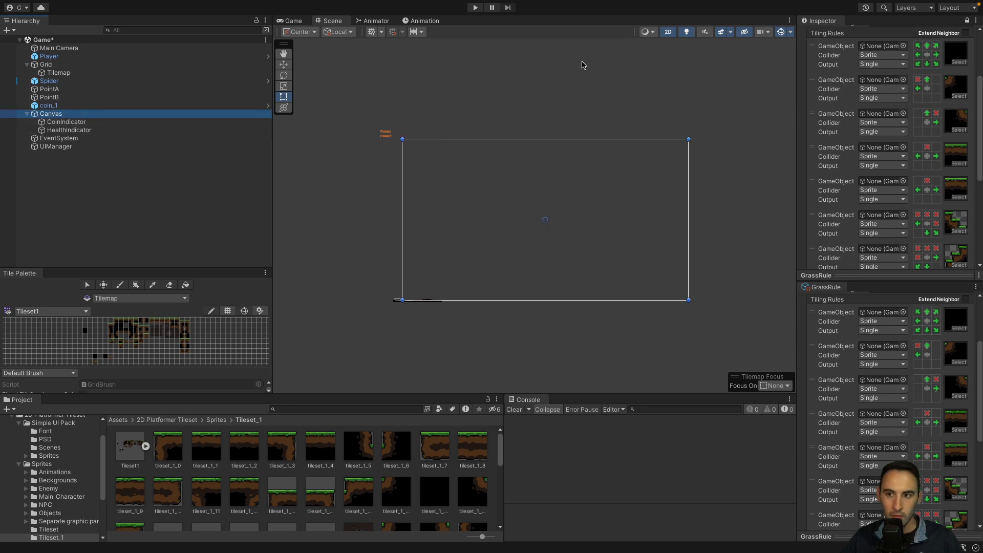
{"action": "left_click", "coordinate": [967, 20]}
{"action": "scroll", "coordinate": [844, 178], "scroll_direction": "up", "scroll_amount": 2}
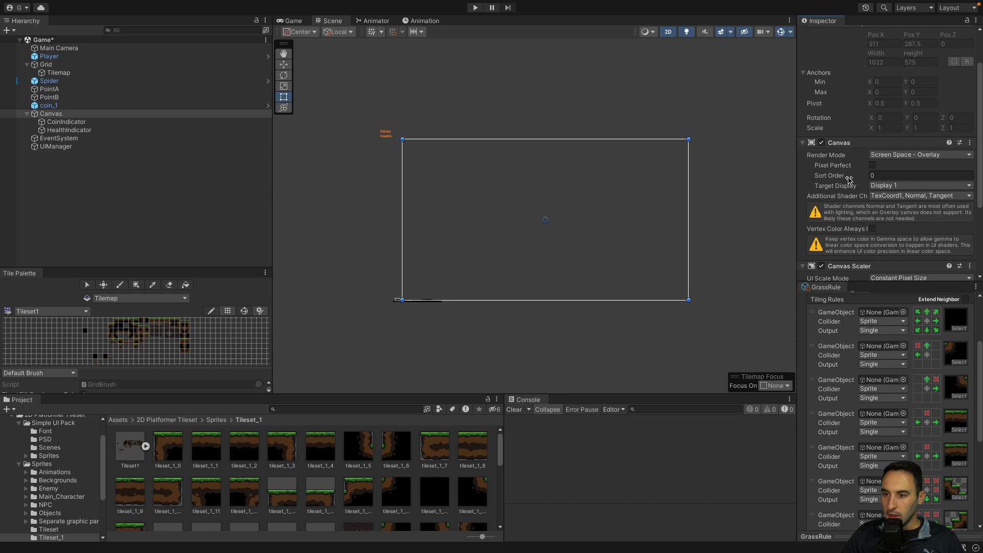
{"action": "left_click", "coordinate": [897, 188]}
{"action": "left_click", "coordinate": [904, 163]}
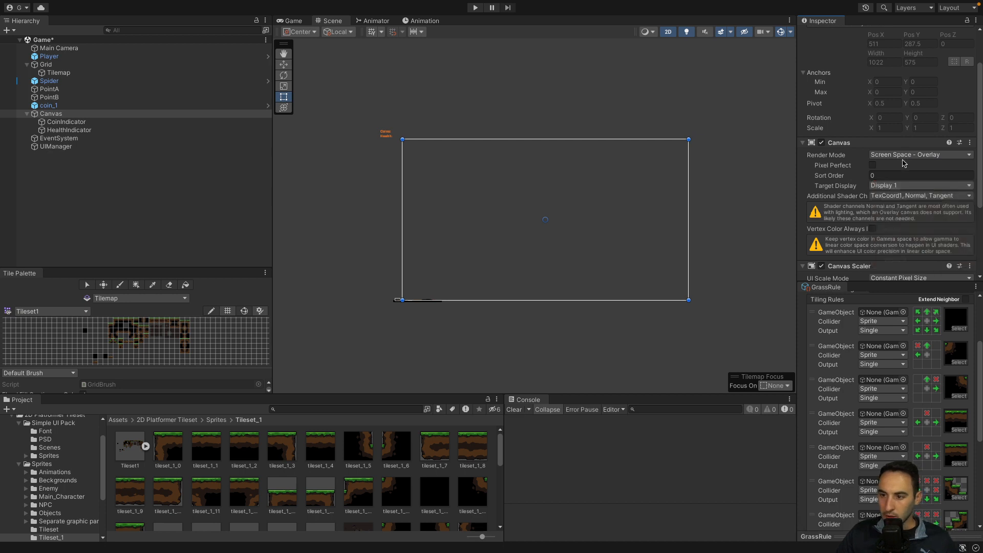
{"action": "scroll", "coordinate": [878, 223], "scroll_direction": "down", "scroll_amount": 4}
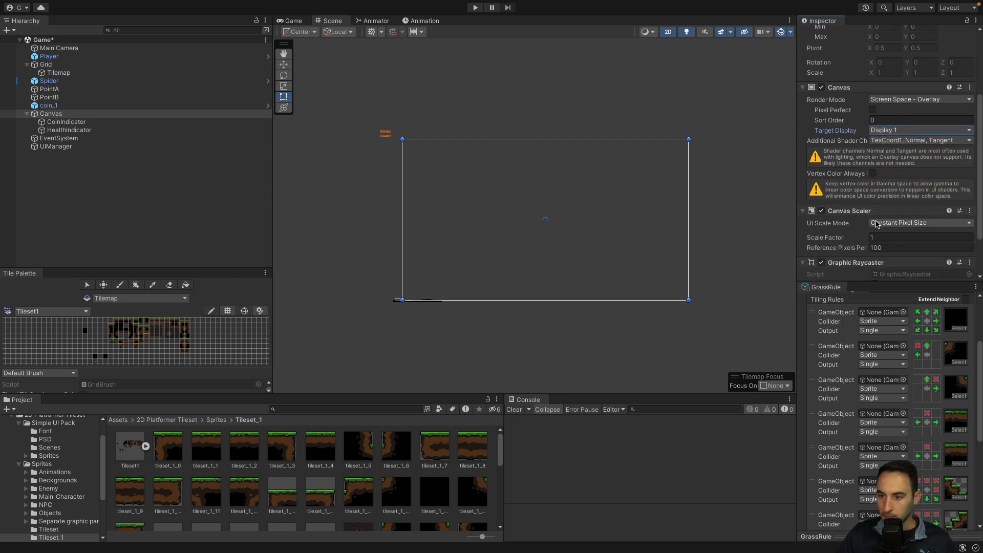
{"action": "scroll", "coordinate": [878, 223], "scroll_direction": "down", "scroll_amount": 1}
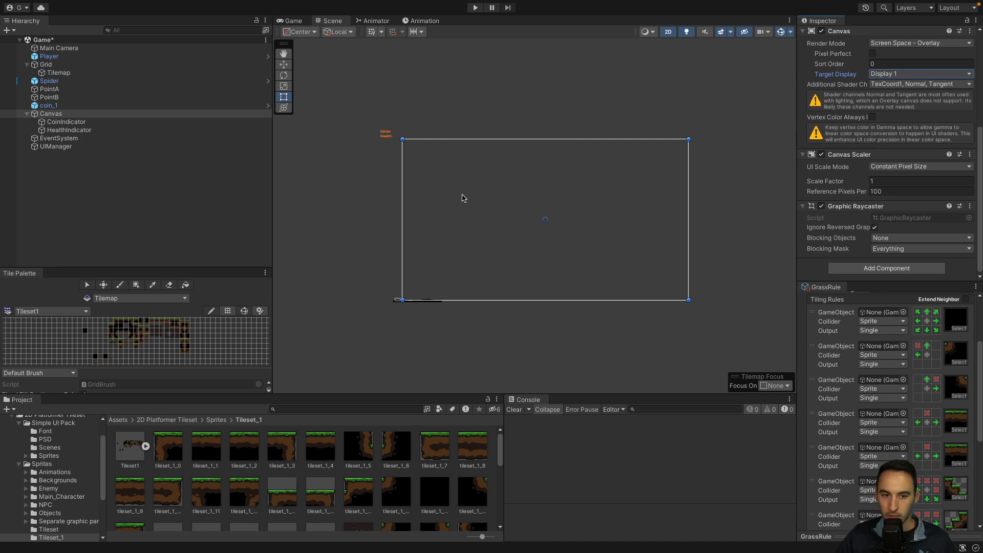
Move CoinIndicator and HealthIndicator together just inside the Canvas's upper-left corner, at X position -391, and check them in the Game view
{"action": "left_click", "coordinate": [124, 113]}
{"action": "scroll", "coordinate": [298, 91], "scroll_direction": "up", "scroll_amount": 1}
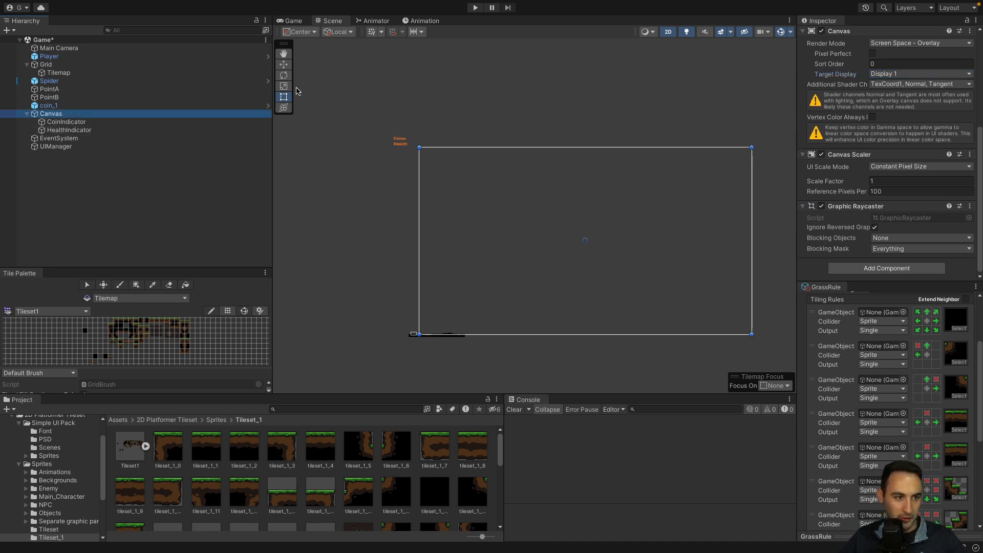
{"action": "key", "text": "w"}
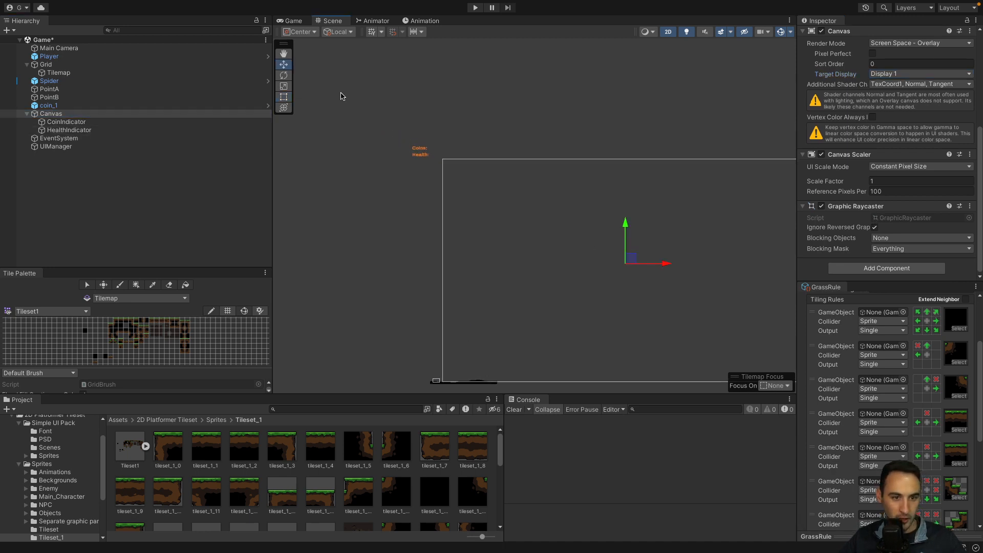
{"action": "left_click", "coordinate": [66, 122]}
{"action": "scroll", "coordinate": [817, 160], "scroll_direction": "up", "scroll_amount": 5}
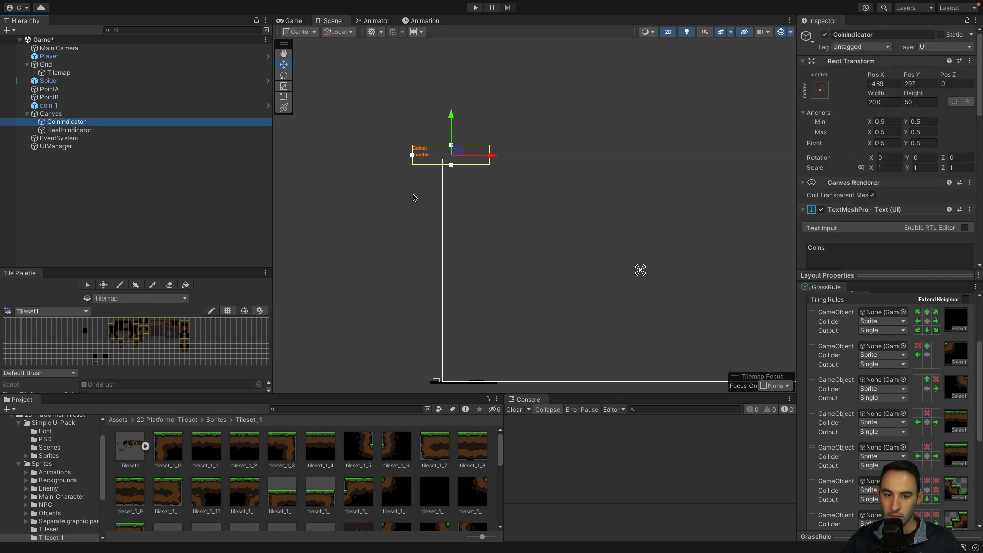
{"action": "left_click", "coordinate": [97, 131], "text": "ctrl"}
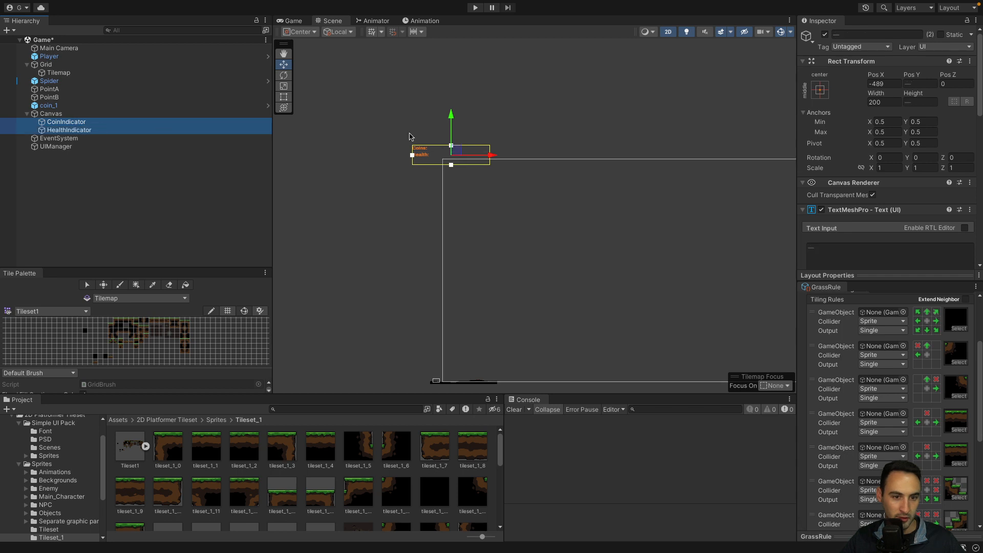
{"action": "left_click_drag", "start_coordinate": [485, 155], "coordinate": [528, 154]}
{"action": "left_click_drag", "start_coordinate": [494, 115], "coordinate": [495, 139]}
{"action": "left_click_drag", "start_coordinate": [533, 179], "coordinate": [529, 179]}
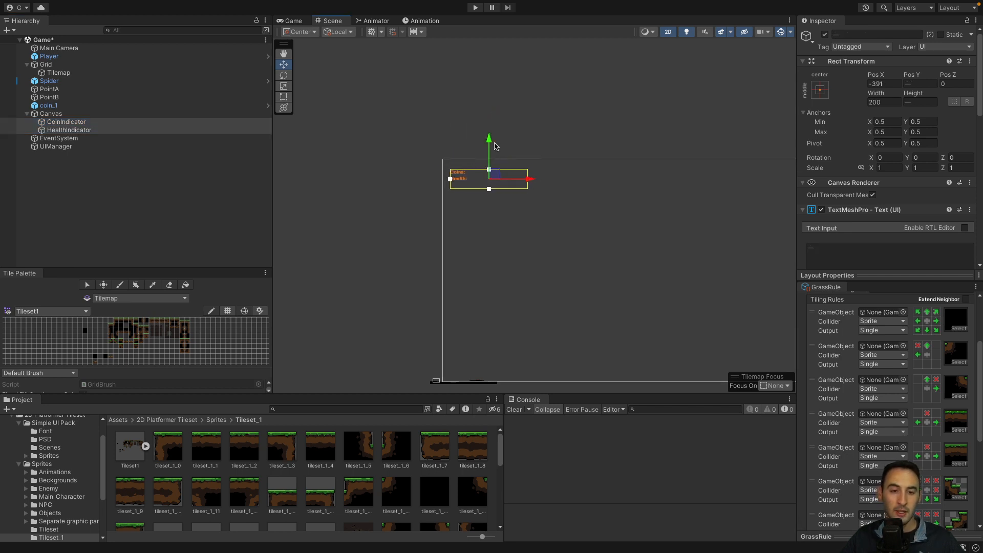
{"action": "left_click", "coordinate": [491, 143]}
{"action": "left_click", "coordinate": [290, 20]}
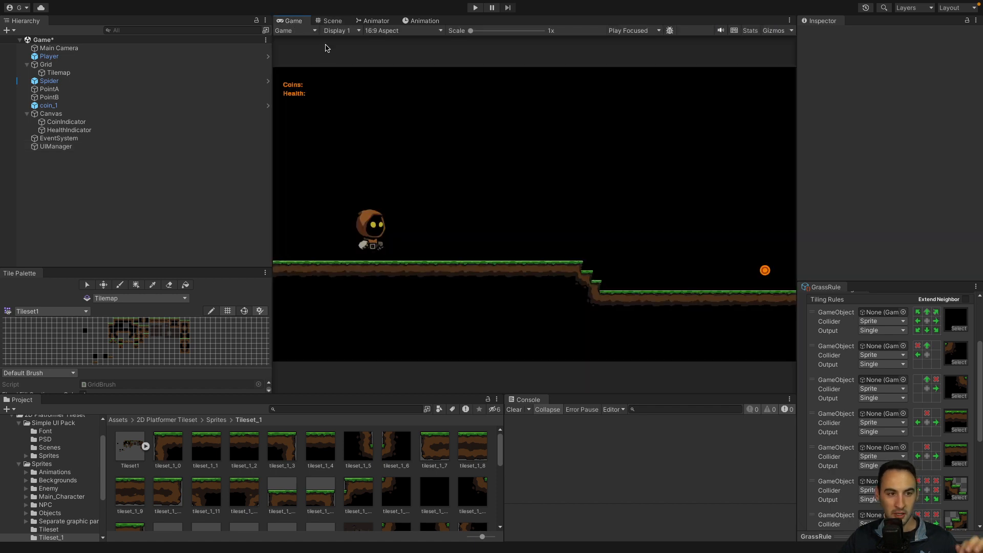
Play-test the opening of the level, collecting the coin, crossing the dip and going past the spider
{"action": "left_click", "coordinate": [475, 8]}
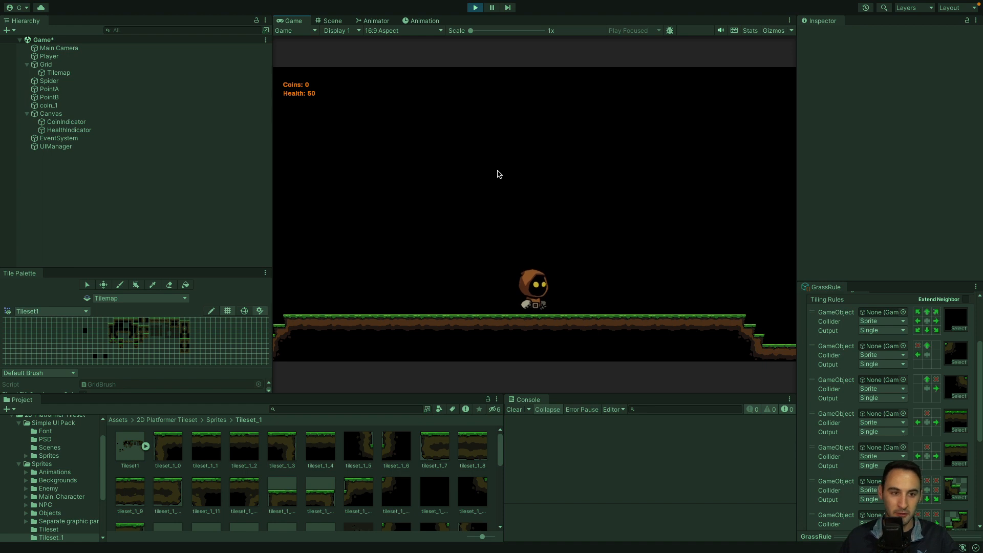
{"action": "key", "text": "d"}
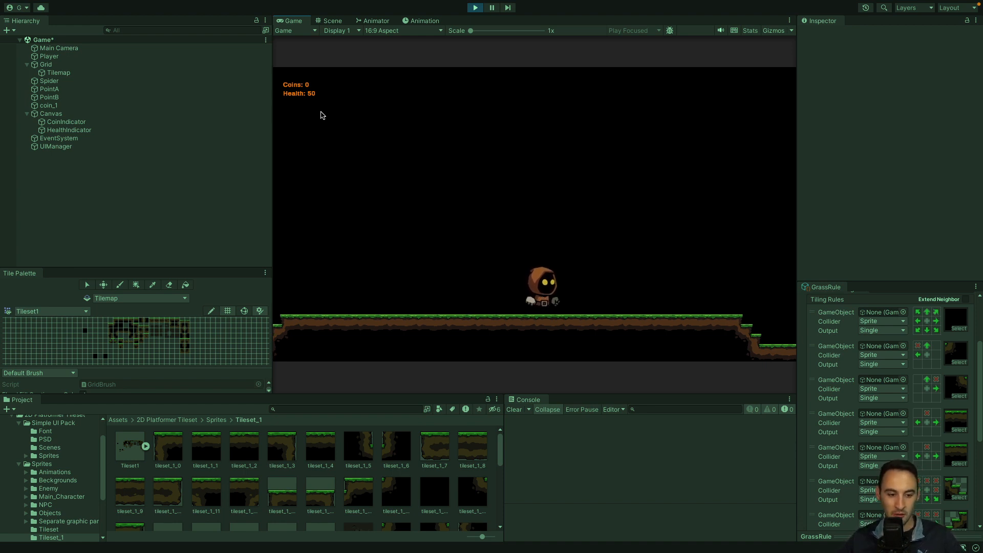
{"action": "key", "text": "d"}
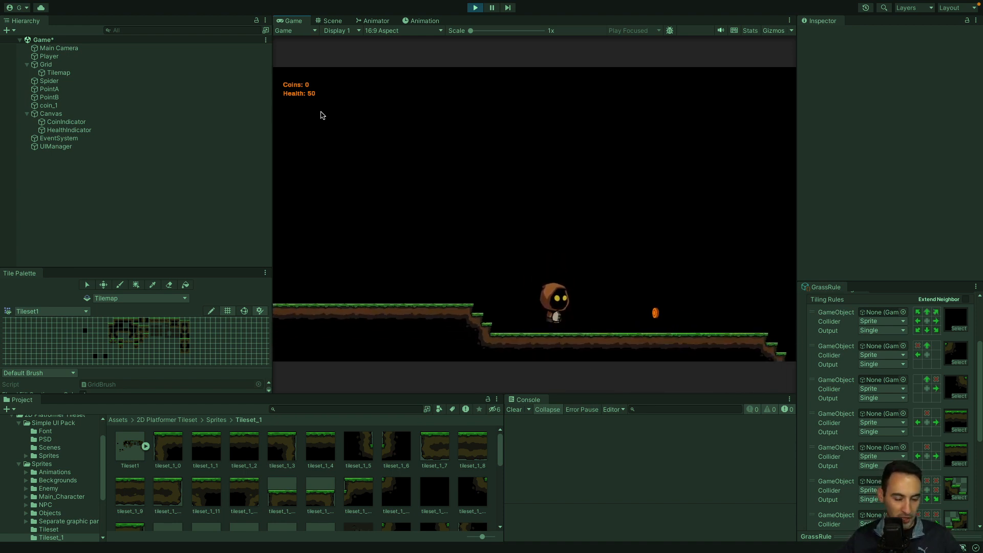
{"action": "key", "text": "d"}
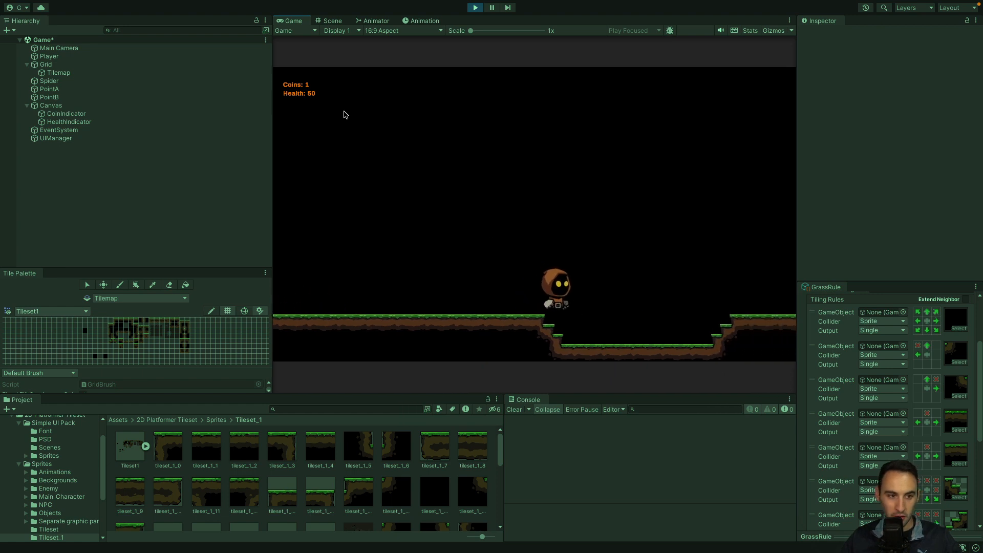
{"action": "key", "text": "space"}
{"action": "key", "text": "d"}
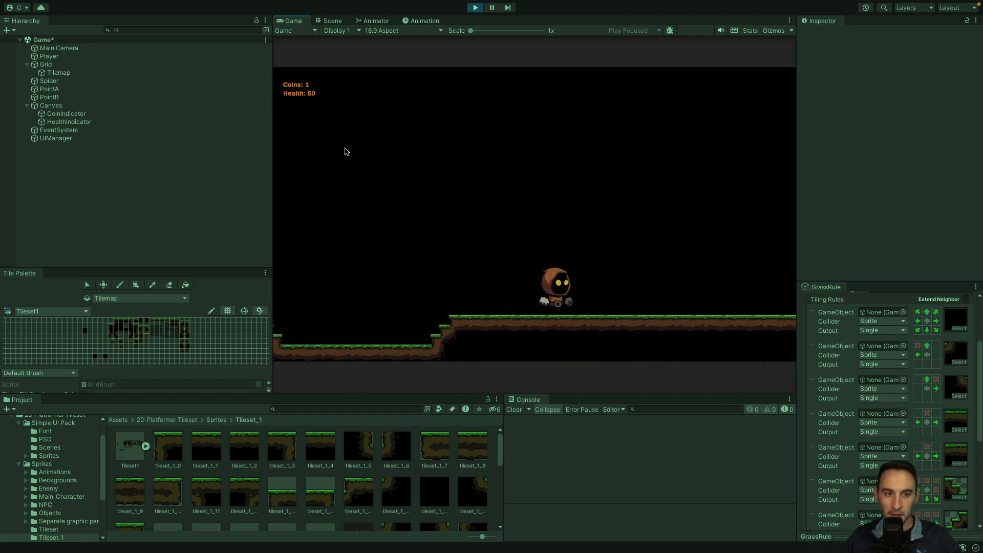
{"action": "key", "text": "d"}
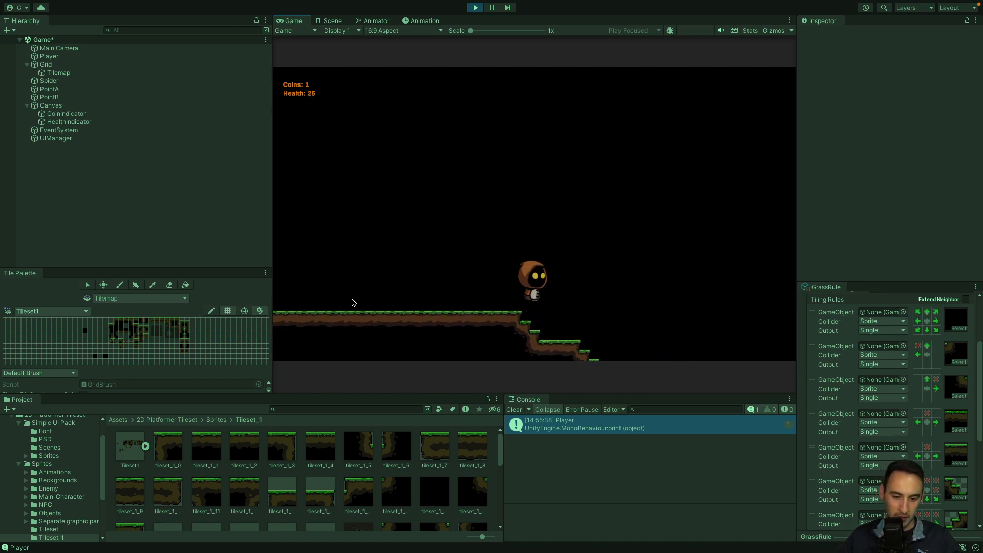
Continue the play-test through the low valley, jumping the player up the rising steps along the middle of the level
{"action": "key", "text": "d"}
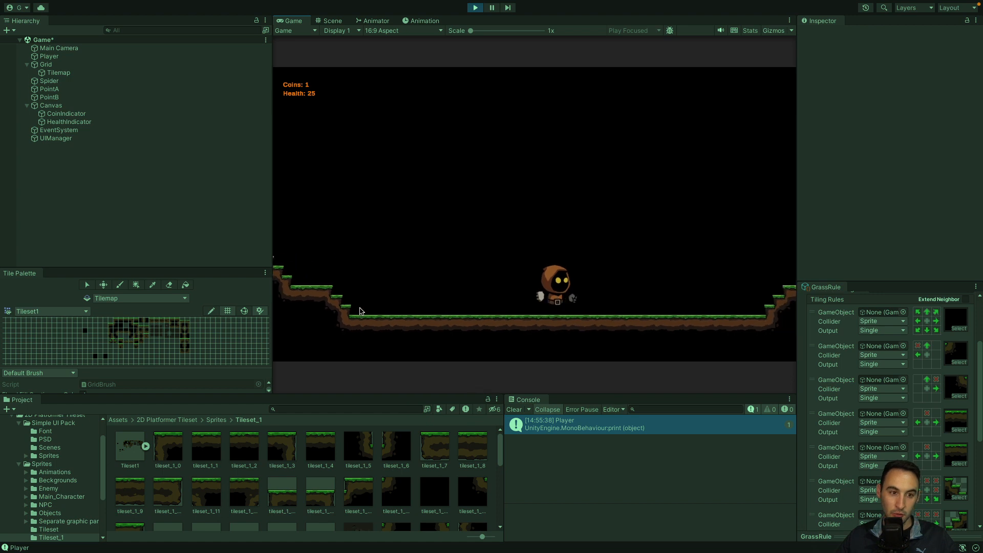
{"action": "key", "text": "d"}
{"action": "key", "text": "space"}
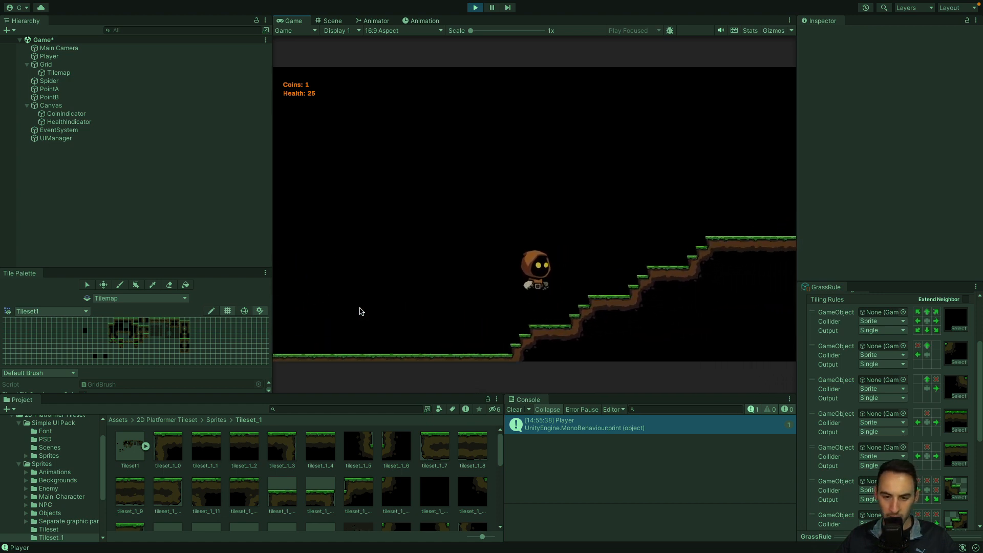
{"action": "key", "text": "d"}
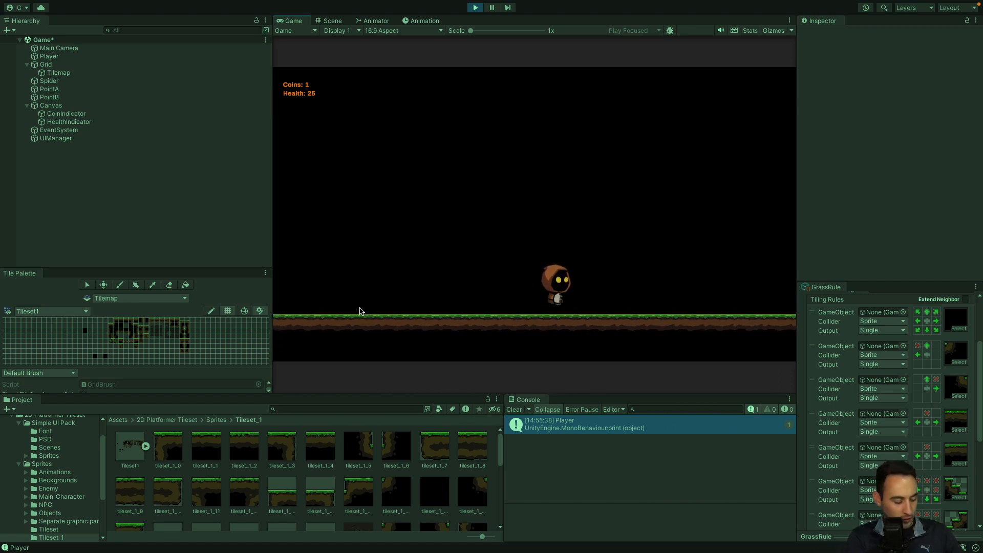
{"action": "key", "text": "d"}
{"action": "key", "text": "space"}
{"action": "key", "text": "space"}
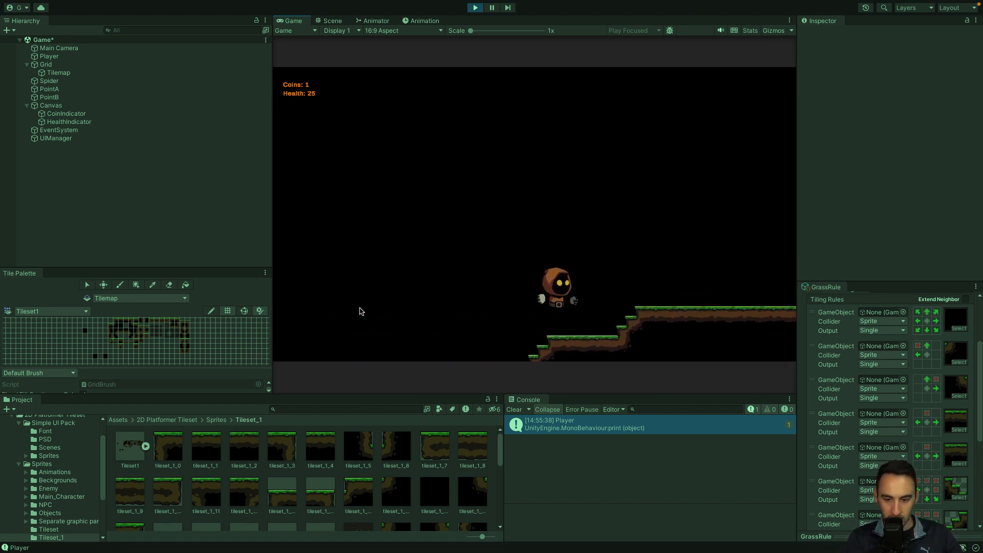
{"action": "key", "text": "d"}
{"action": "key", "text": "d"}
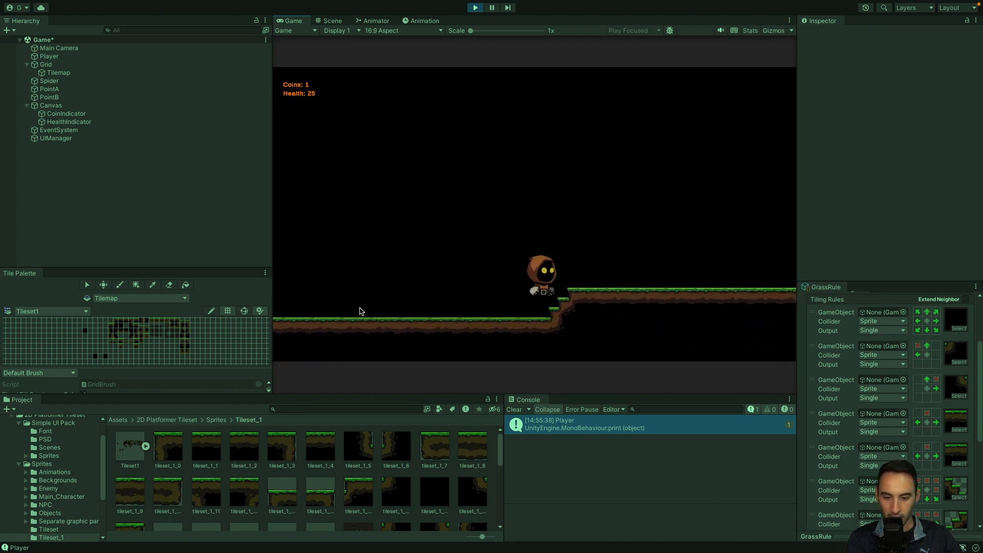
Run the player over the last raised plateau and down the descending steps, off the level's far end, and stop the play-test
{"action": "key", "text": "d"}
{"action": "key", "text": "d"}
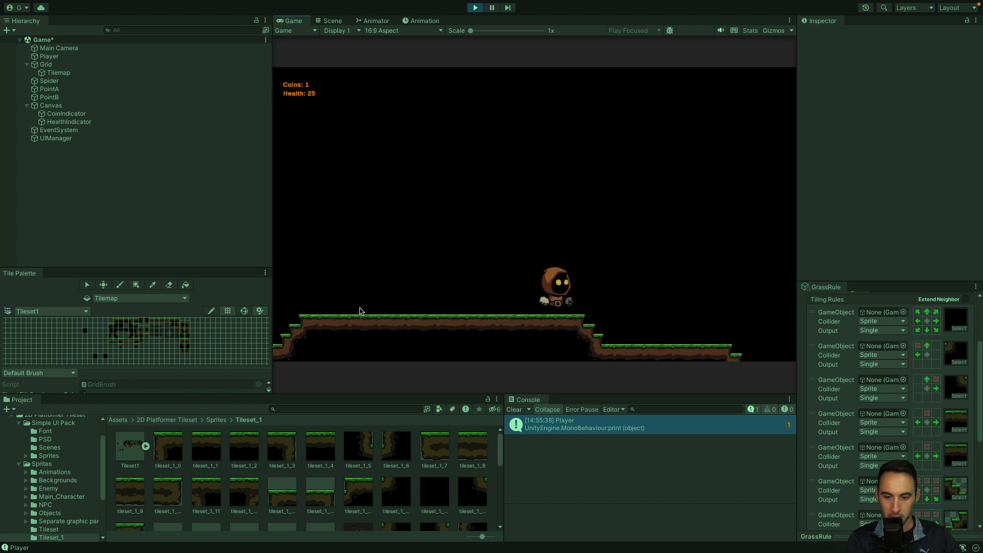
{"action": "key", "text": "d"}
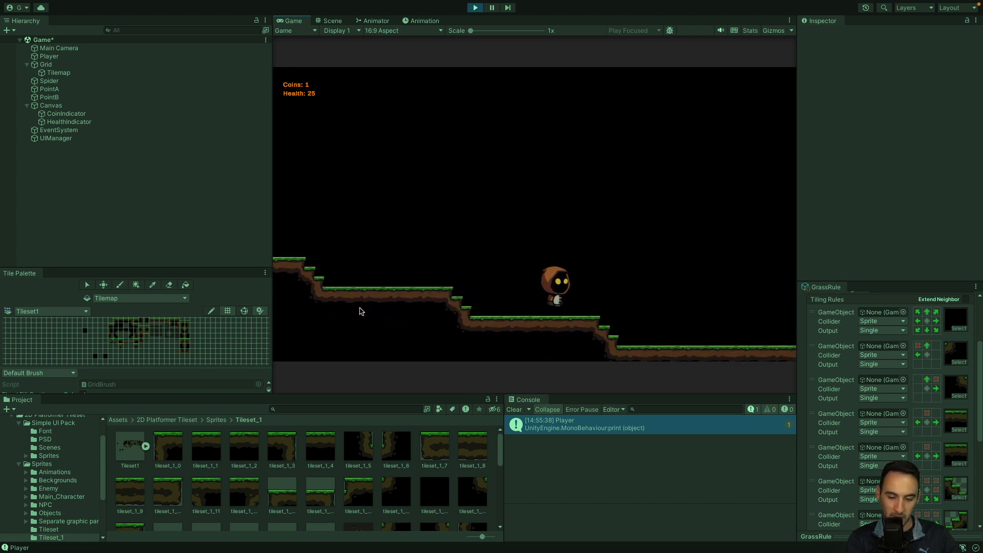
{"action": "key", "text": "d"}
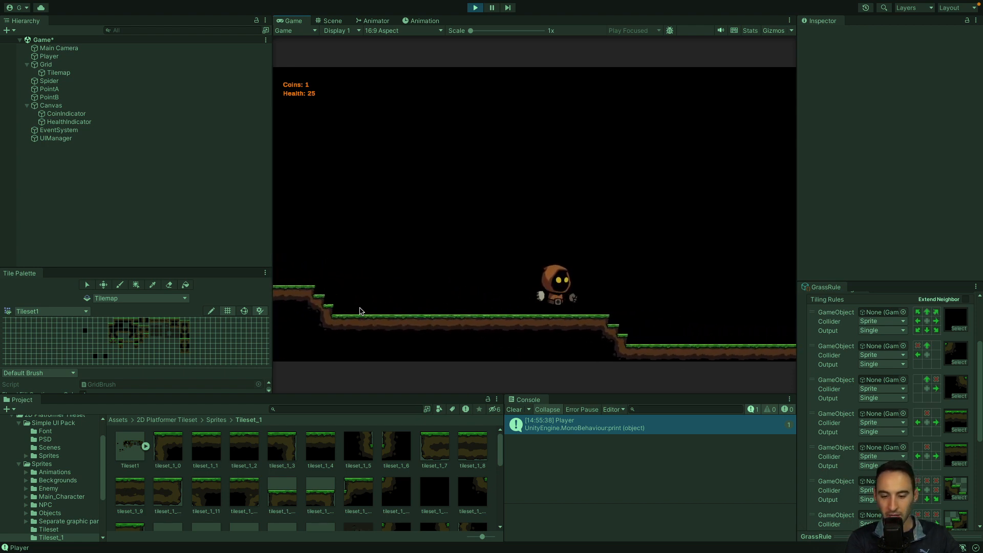
{"action": "key", "text": "space"}
{"action": "key", "text": "d"}
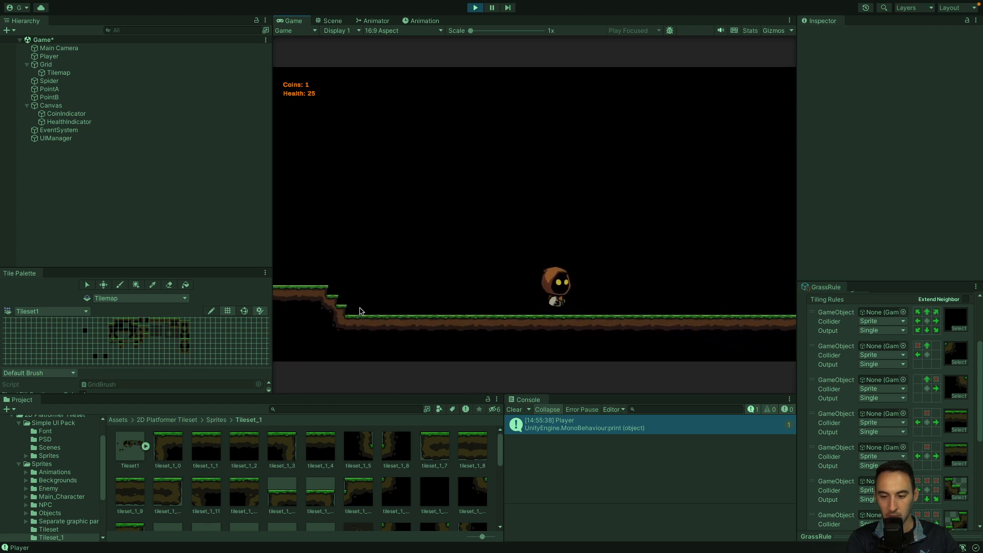
{"action": "key", "text": "d"}
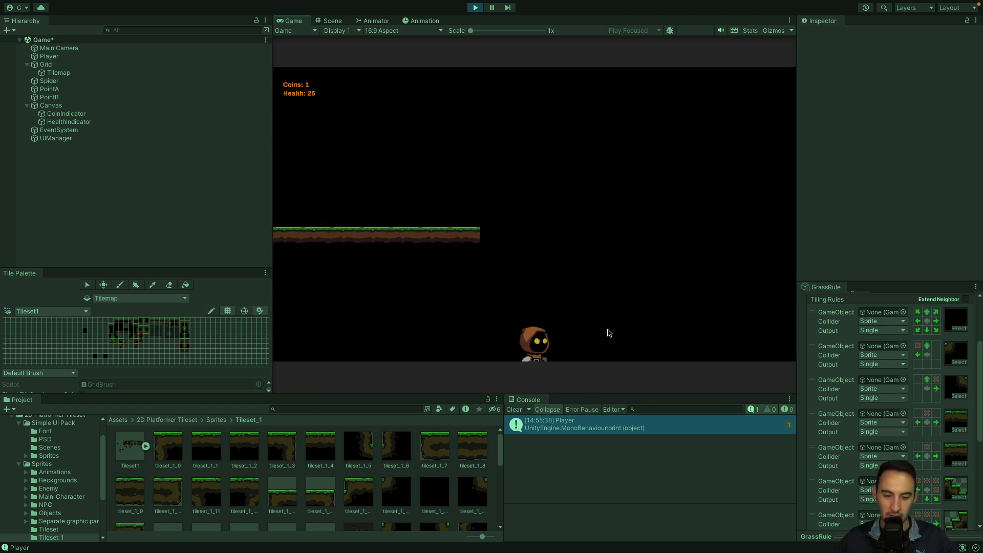
{"action": "left_click", "coordinate": [474, 8]}
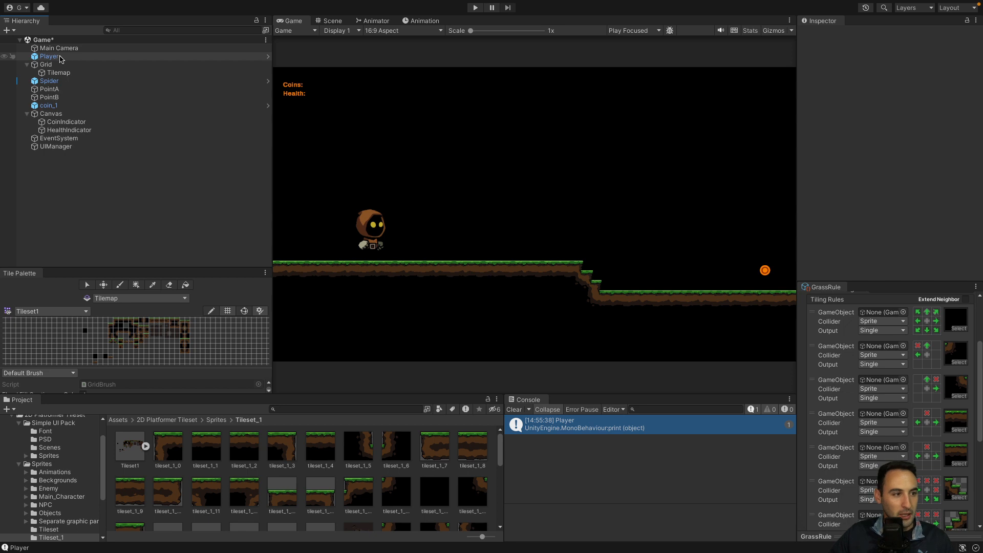
Review the Player, Grid and Tilemap objects' settings and save the Game scene
{"action": "left_click", "coordinate": [63, 57]}
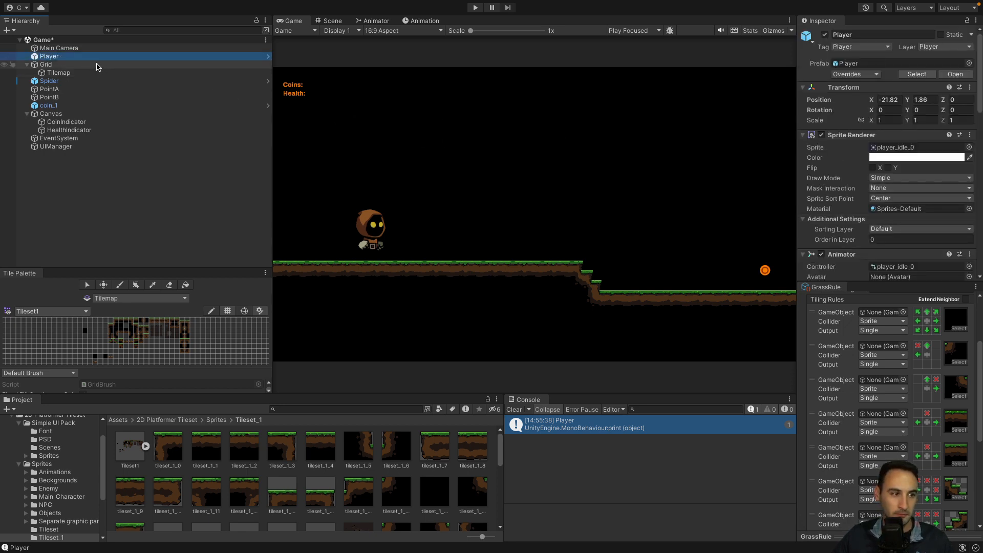
{"action": "left_click", "coordinate": [91, 65]}
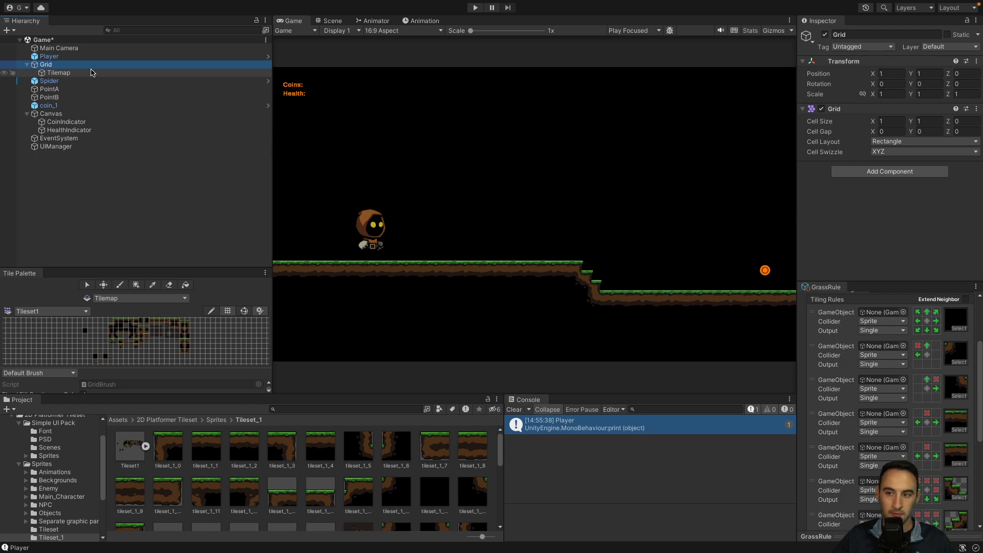
{"action": "left_click", "coordinate": [59, 72]}
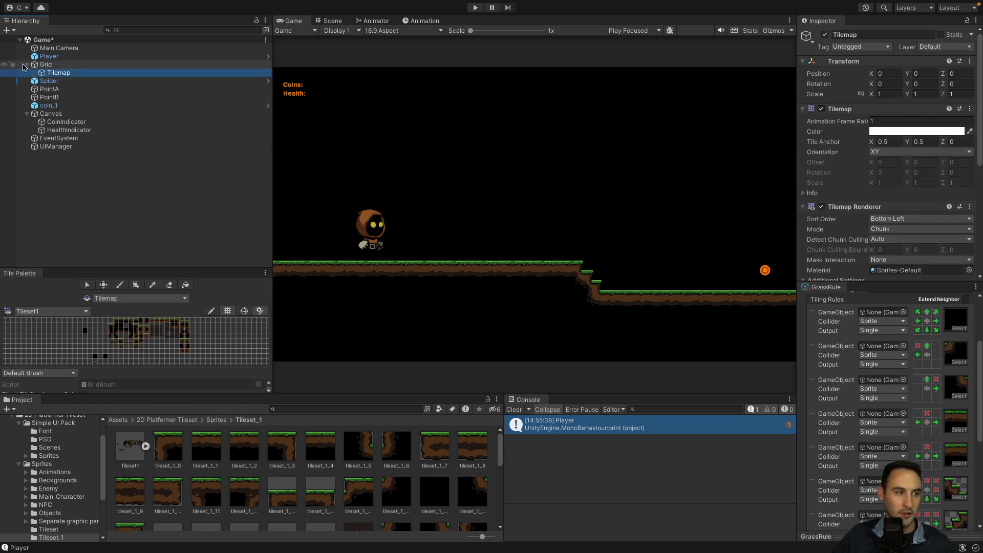
{"action": "left_click", "coordinate": [31, 66]}
{"action": "left_click", "coordinate": [96, 174]}
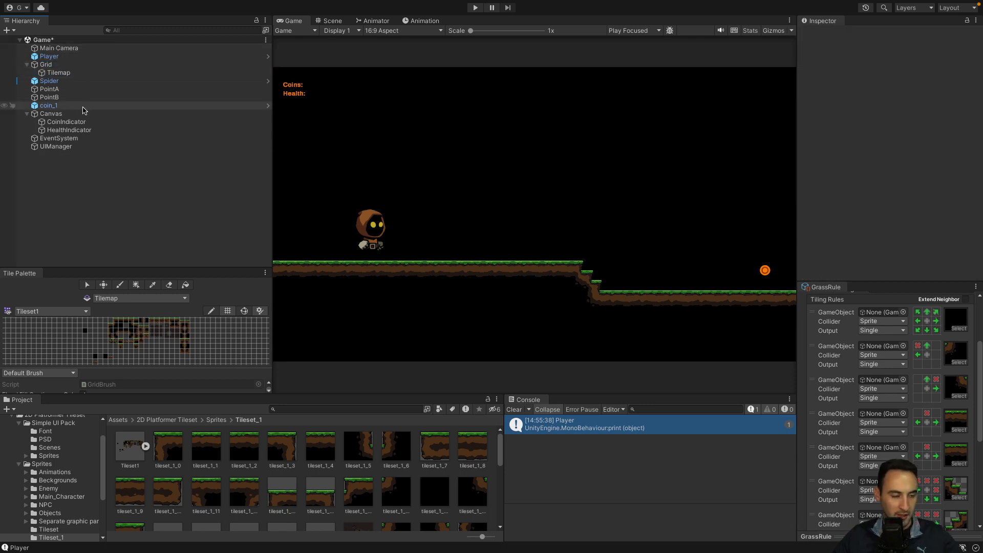
{"action": "key", "text": "ctrl+s"}
Open the project's Tags & Layers settings by choosing to add a layer for the Player object
{"action": "left_click", "coordinate": [64, 57]}
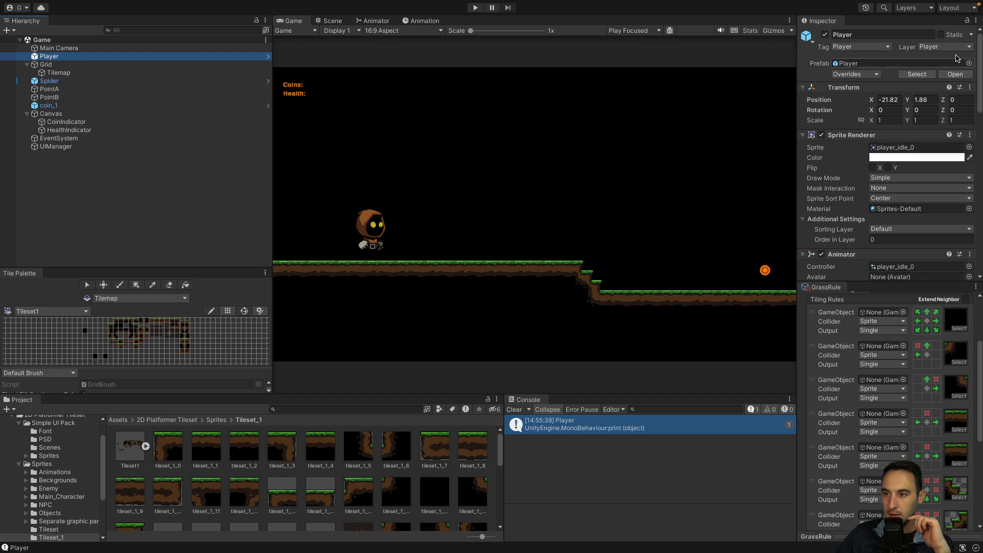
{"action": "left_click", "coordinate": [956, 47]}
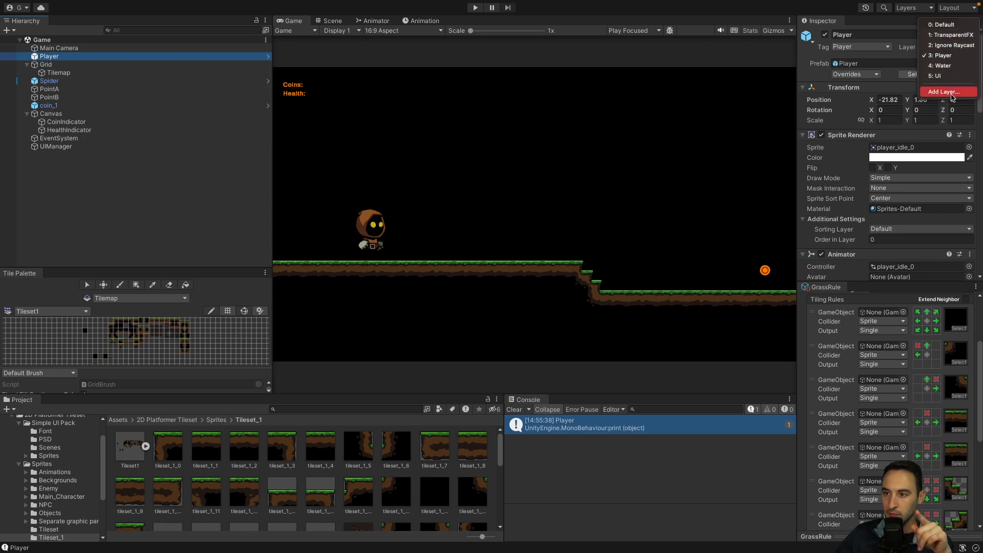
{"action": "left_click", "coordinate": [950, 94]}
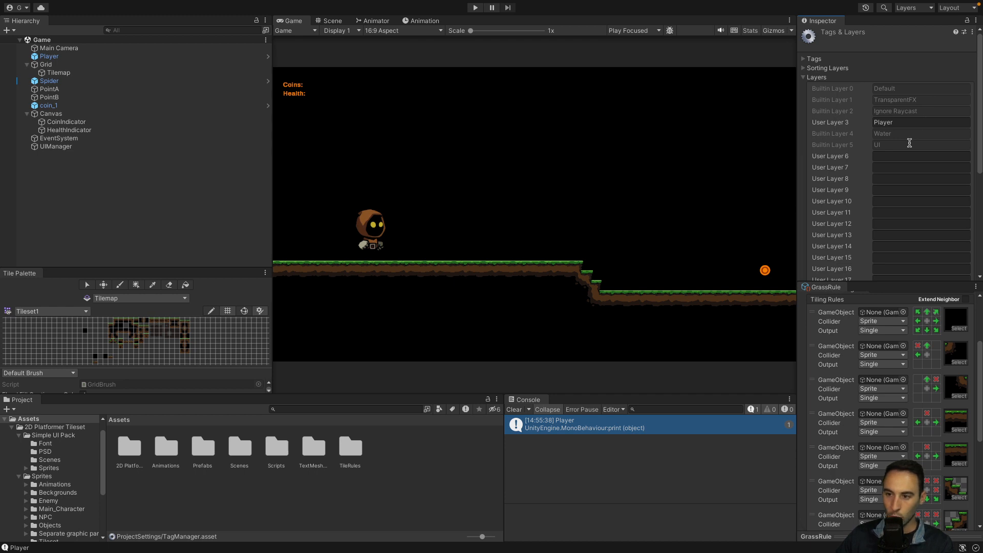
Name User Layer 6 Background and go over the other entries in the Layers list
{"action": "left_click", "coordinate": [902, 156]}
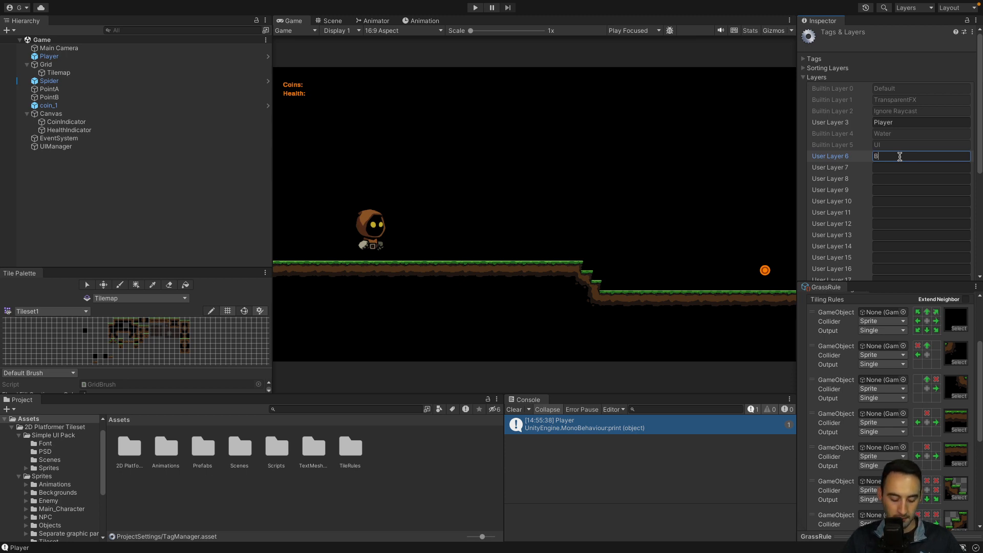
{"action": "type", "text": "ackground"}
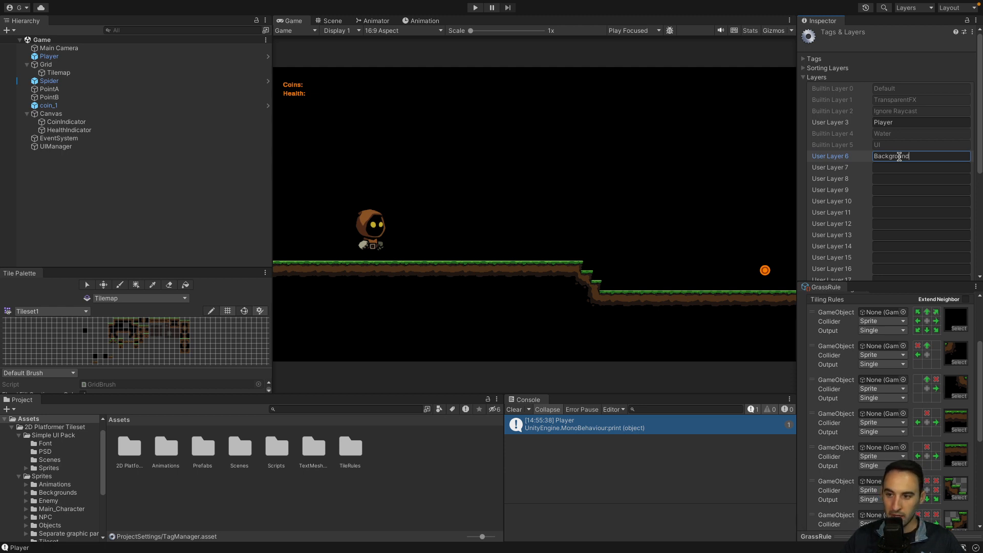
{"action": "left_click", "coordinate": [907, 167]}
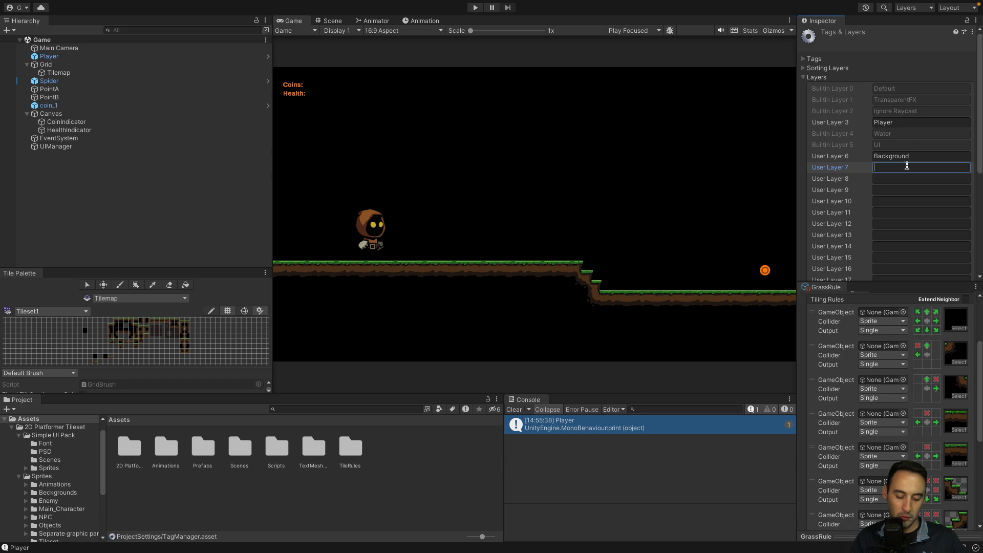
{"action": "left_click", "coordinate": [891, 201]}
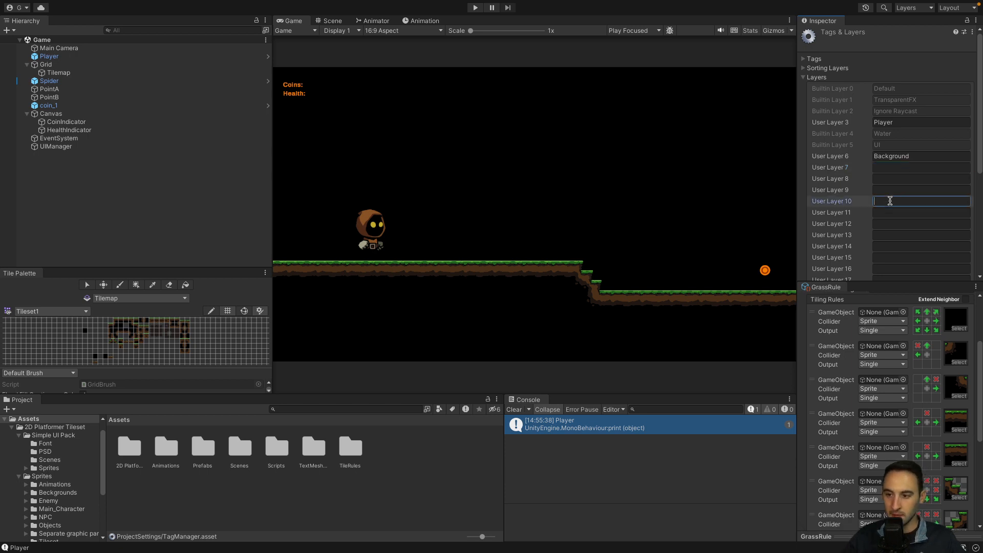
{"action": "left_click", "coordinate": [889, 180]}
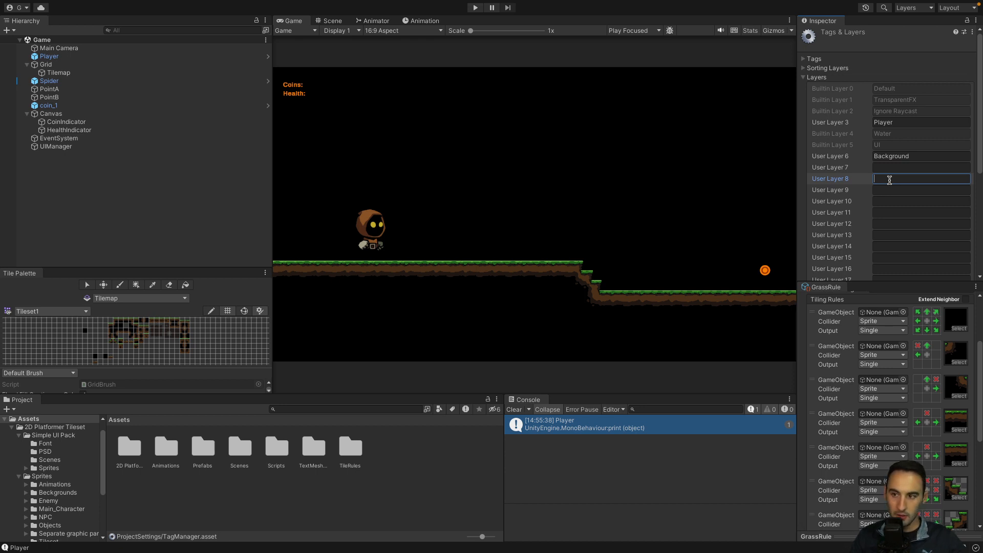
{"action": "left_click", "coordinate": [846, 90]}
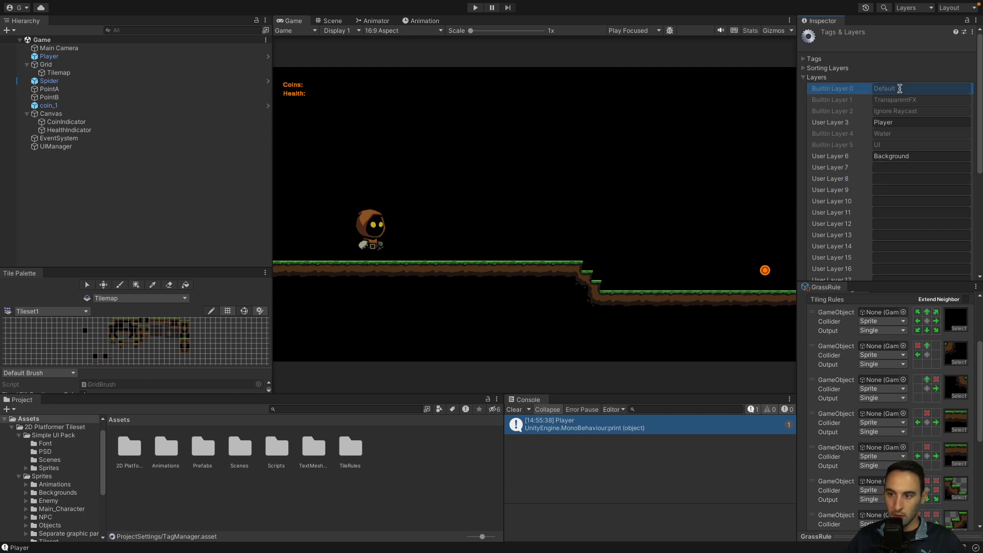
{"action": "left_click", "coordinate": [887, 179]}
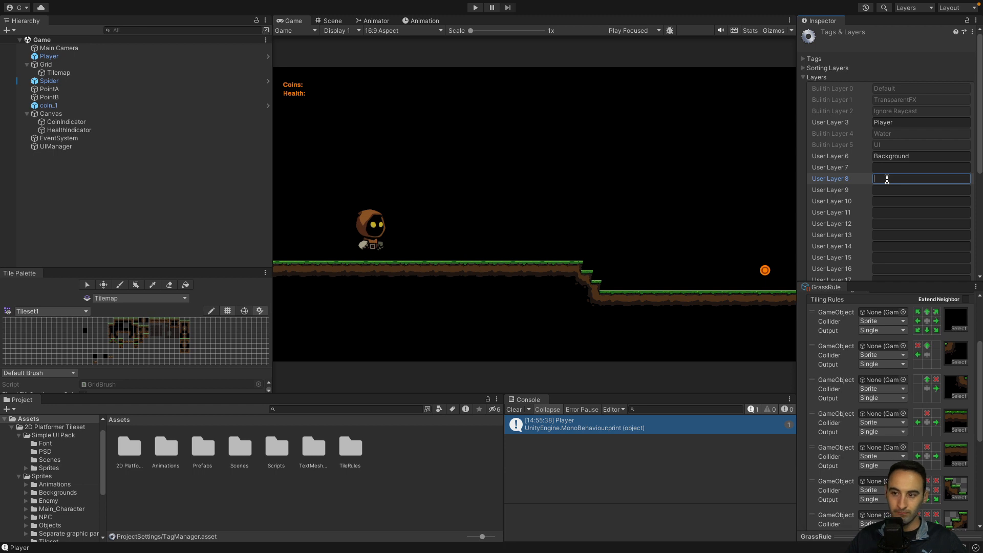
{"action": "left_click", "coordinate": [904, 89]}
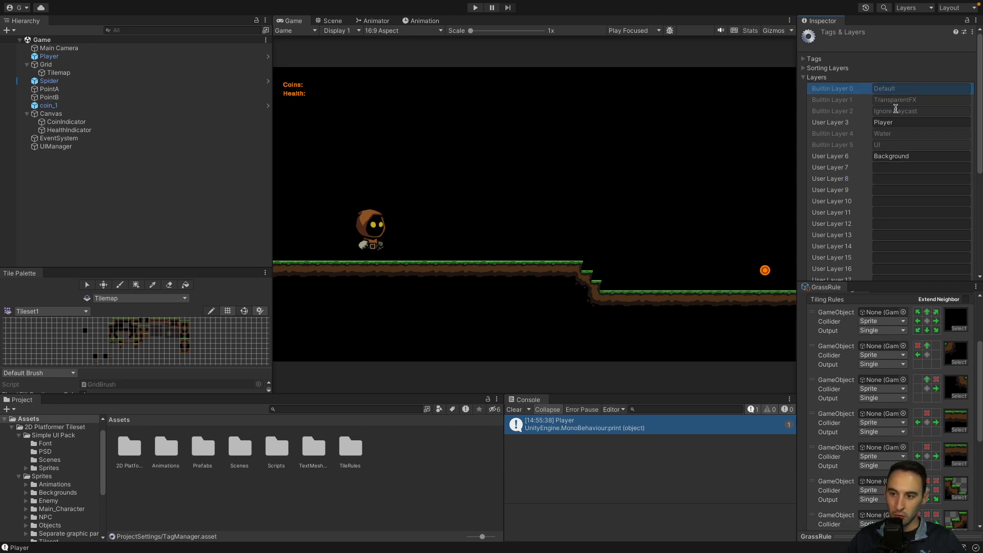
{"action": "left_click", "coordinate": [856, 123]}
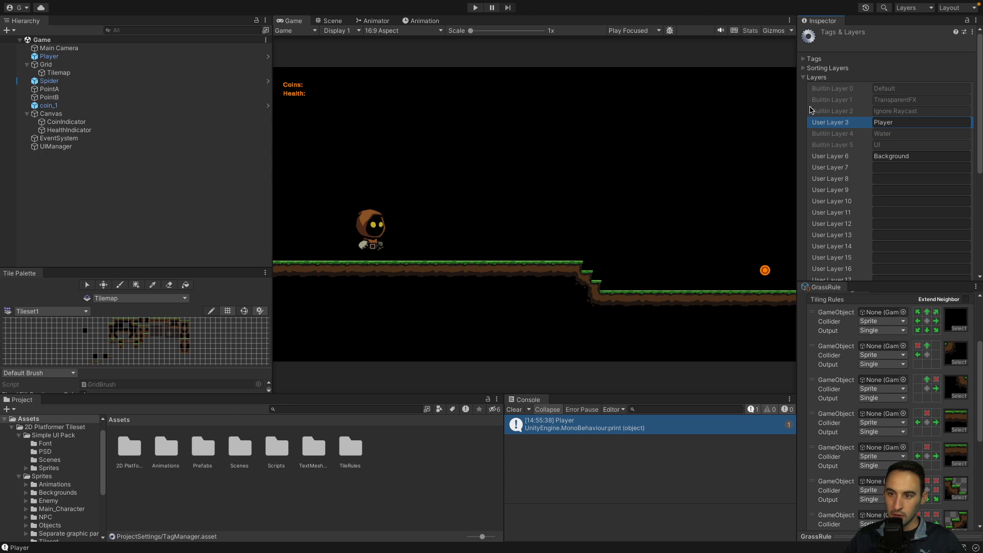
Expand the Sorting Layers list and clear the names of User Layer 6 and User Layer 3
{"action": "left_click", "coordinate": [804, 68]}
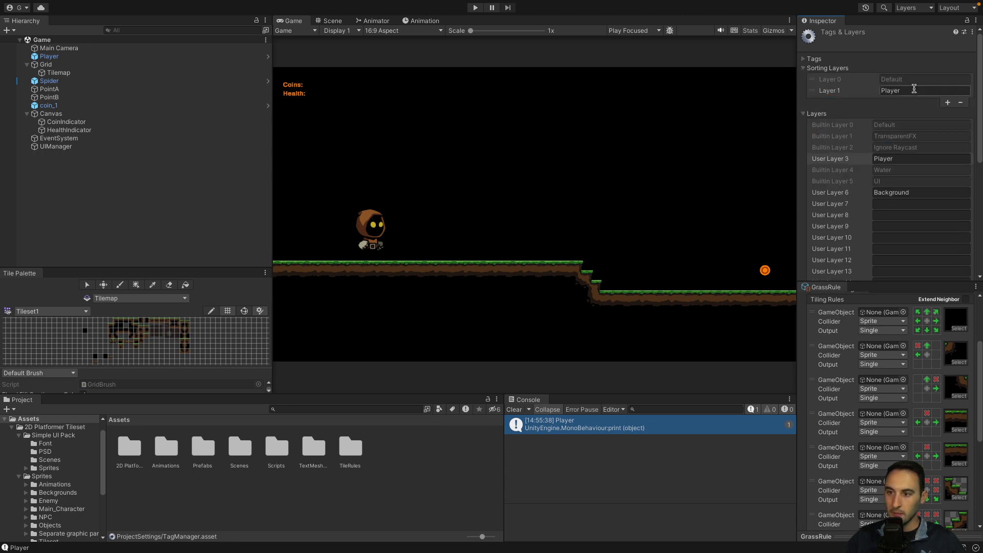
{"action": "left_click", "coordinate": [913, 192]}
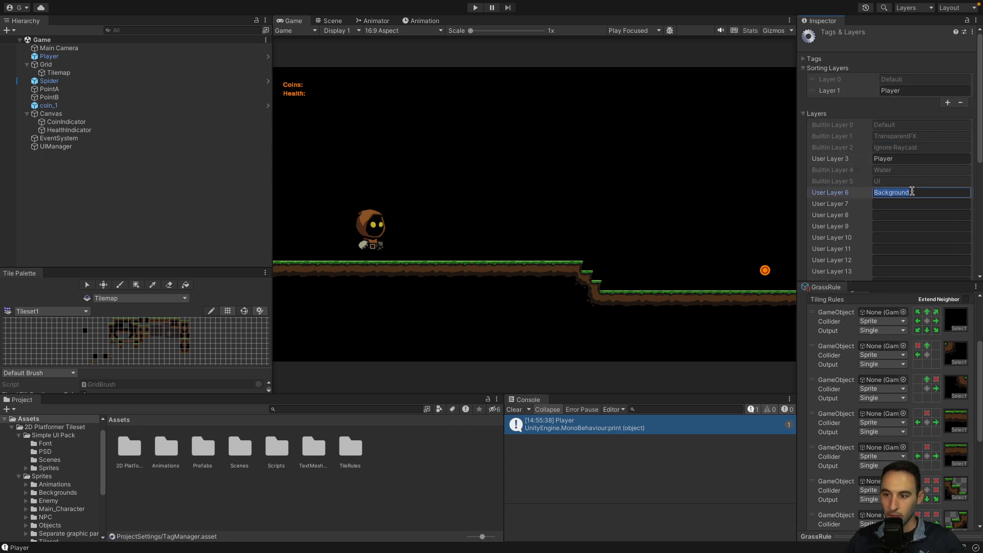
{"action": "key", "text": "BackSpace"}
{"action": "left_click", "coordinate": [910, 158]}
{"action": "key", "text": "BackSpace"}
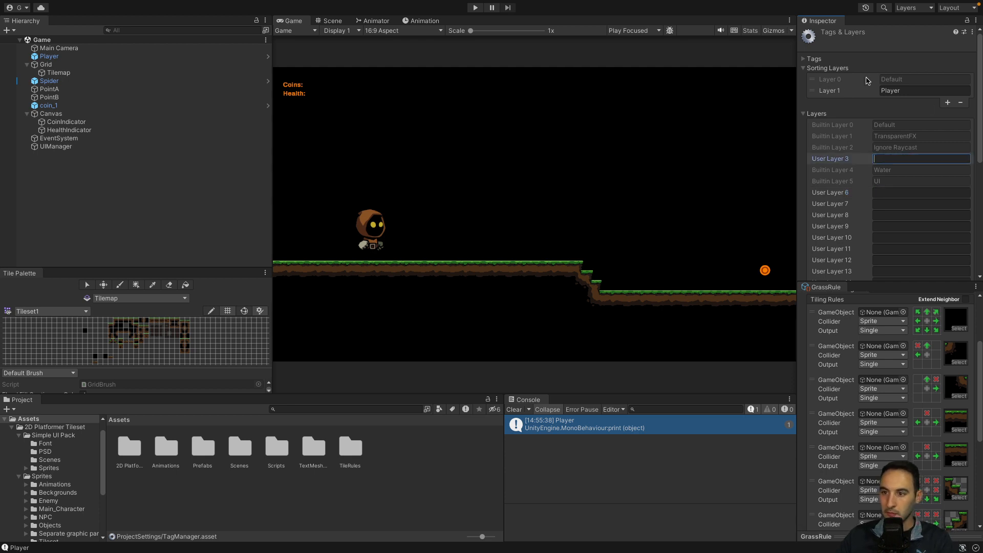
Add a sorting layer with a blank name and order the list as blank layer, Default, Player
{"action": "left_click", "coordinate": [924, 86]}
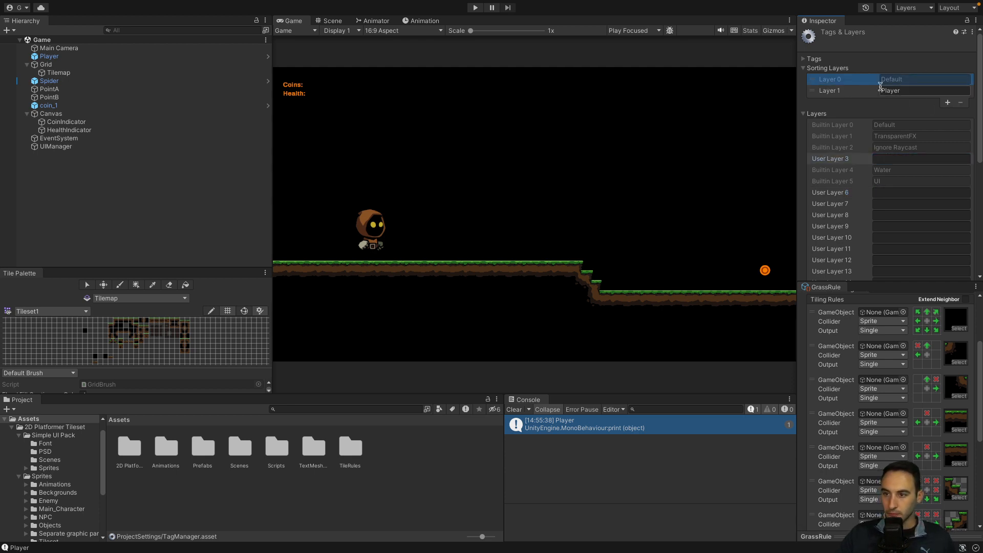
{"action": "left_click", "coordinate": [811, 92]}
{"action": "mouse_move", "coordinate": [811, 89]}
{"action": "left_mouse_down"}
{"action": "mouse_move", "coordinate": [812, 80]}
{"action": "mouse_move", "coordinate": [812, 95]}
{"action": "left_mouse_up"}
{"action": "left_click", "coordinate": [948, 102]}
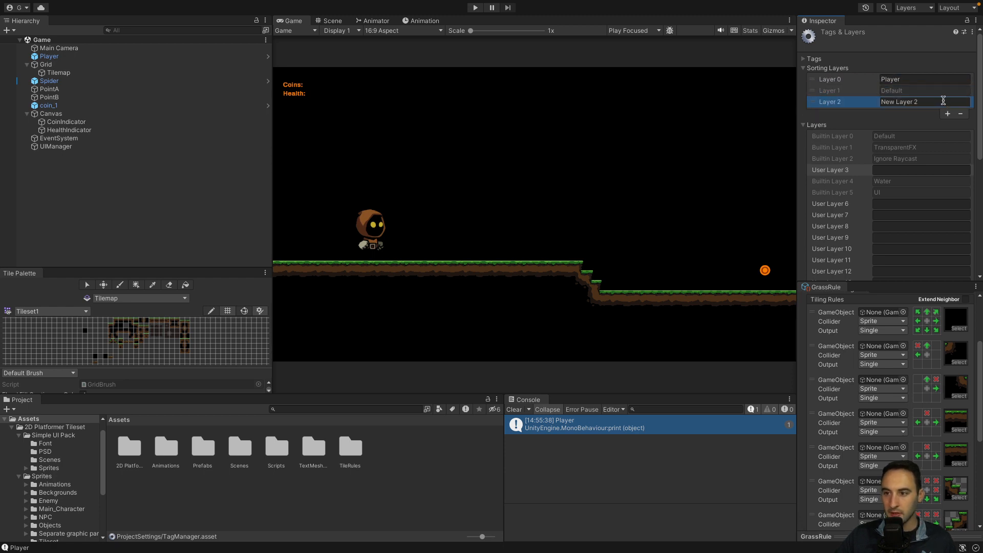
{"action": "left_click", "coordinate": [917, 102]}
{"action": "left_click_drag", "start_coordinate": [812, 102], "coordinate": [812, 91]}
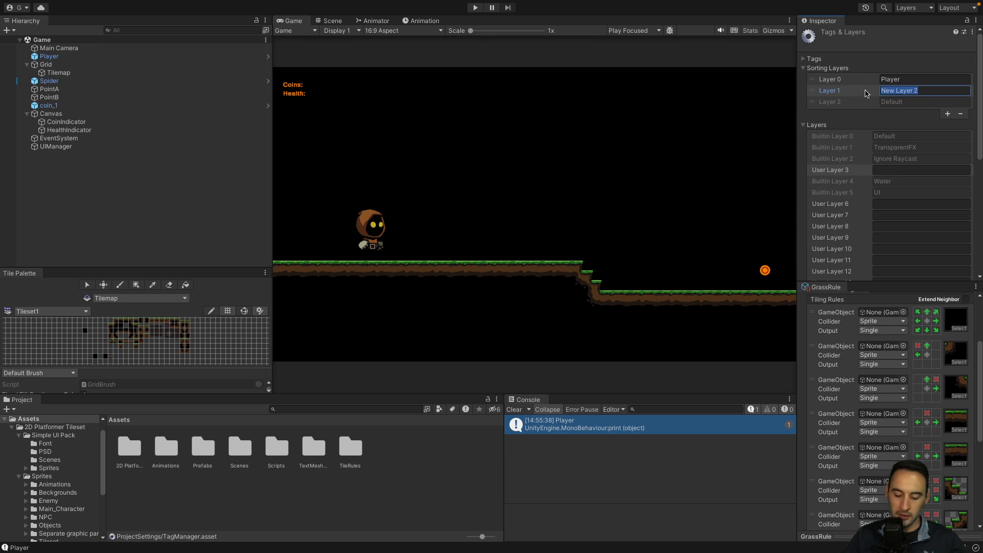
{"action": "key", "text": "BackSpace"}
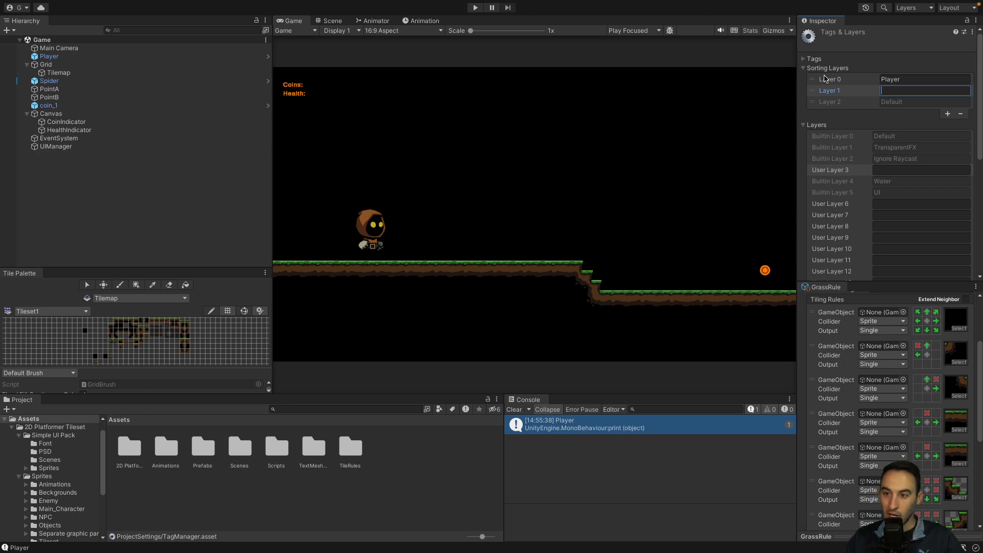
{"action": "left_click_drag", "start_coordinate": [817, 79], "coordinate": [812, 107]}
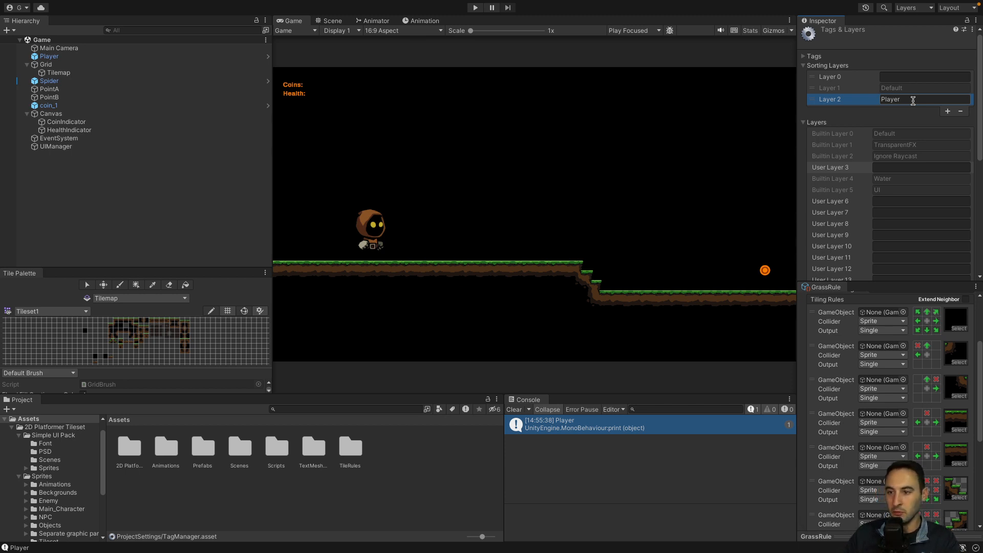
Add two more sorting layers after Player and name the blank first sorting layer Background
{"action": "left_click", "coordinate": [947, 111]}
{"action": "left_click", "coordinate": [948, 123]}
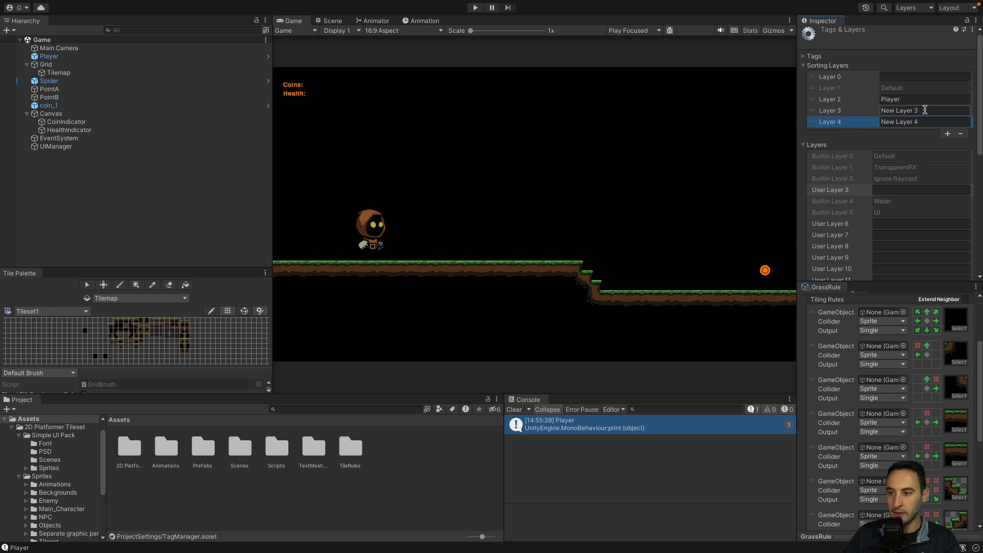
{"action": "left_click", "coordinate": [923, 77]}
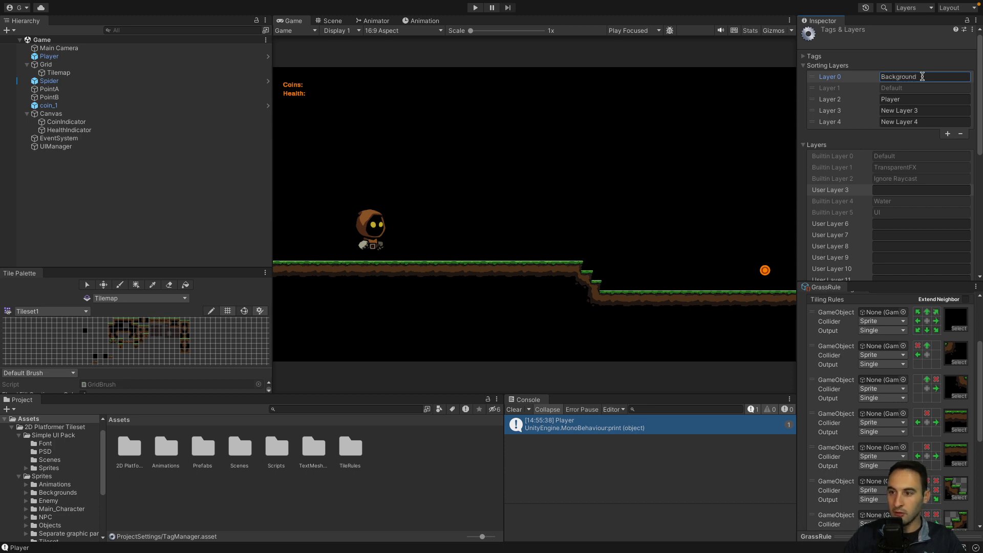
Move Default ahead of Background and insert a new sorting layer named Object-1 between Background and Player
{"action": "left_click", "coordinate": [853, 88]}
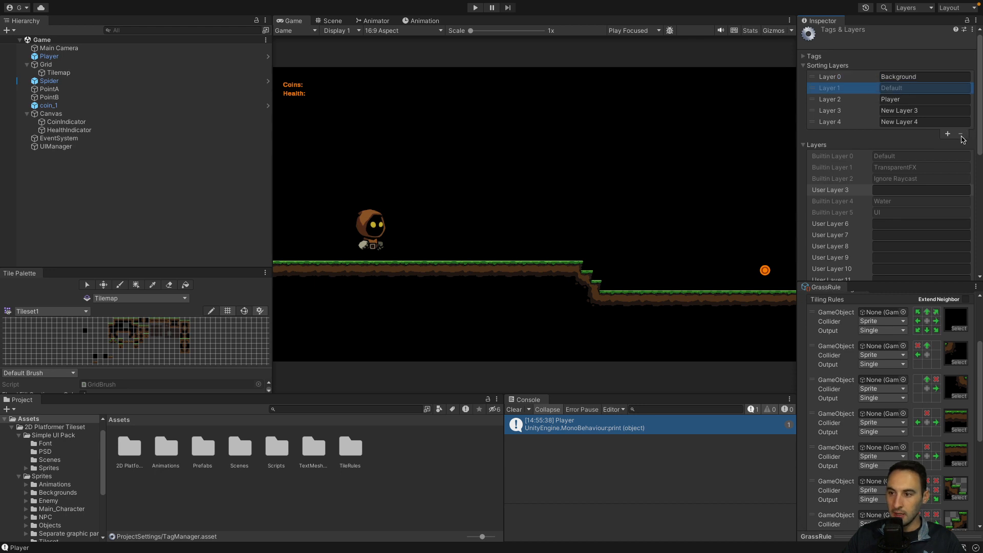
{"action": "left_click_drag", "start_coordinate": [816, 90], "coordinate": [816, 78]}
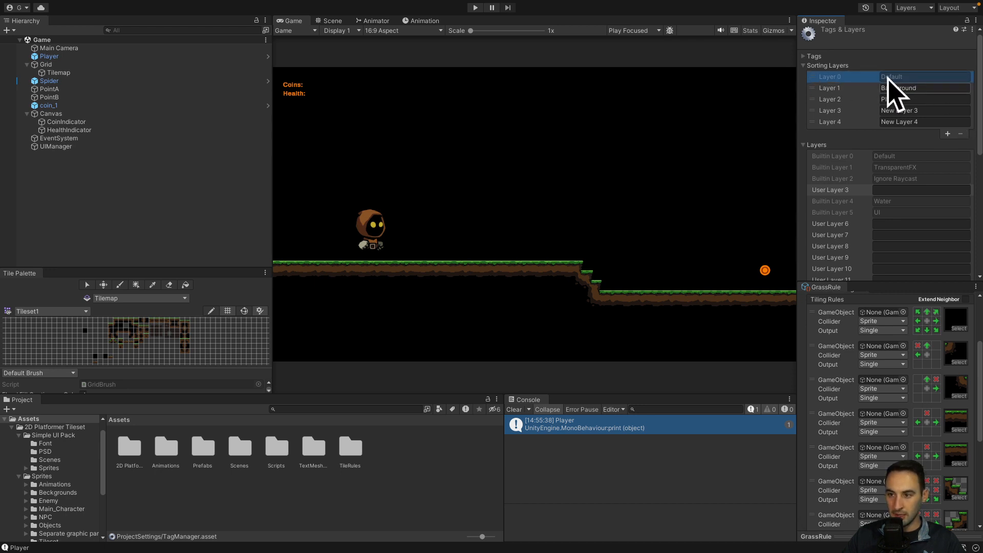
{"action": "left_click", "coordinate": [947, 134]}
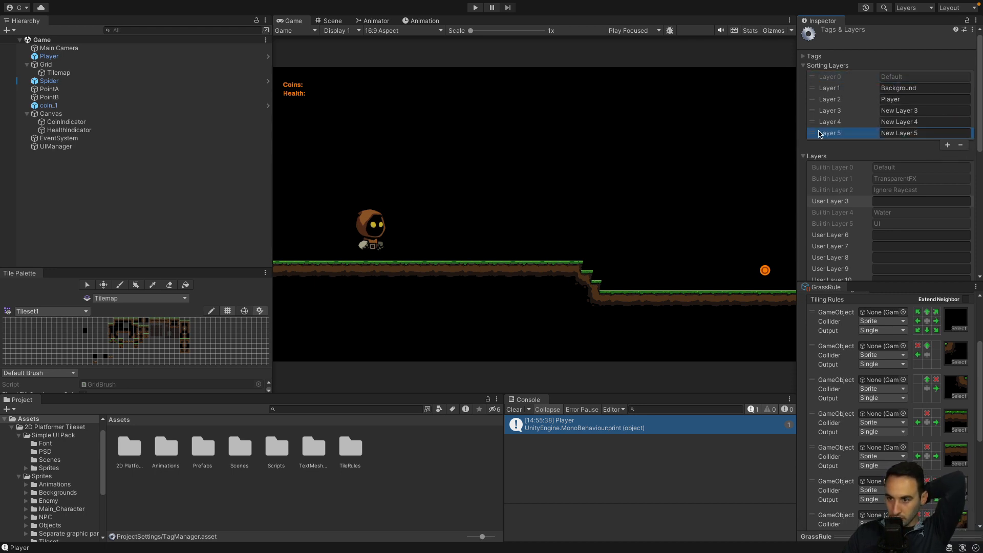
{"action": "left_click_drag", "start_coordinate": [819, 134], "coordinate": [818, 100]}
{"action": "left_click", "coordinate": [932, 99]}
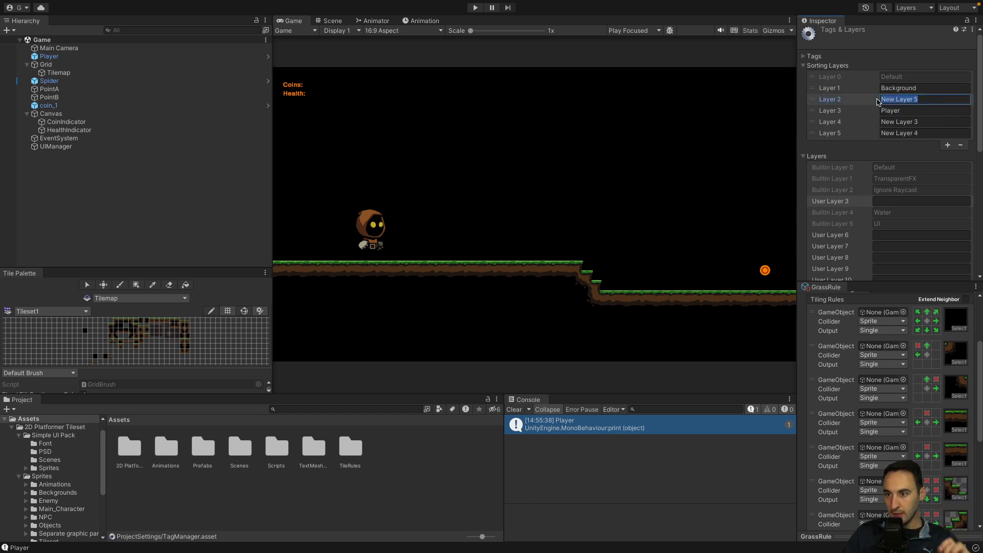
{"action": "type", "text": "Object-1"}
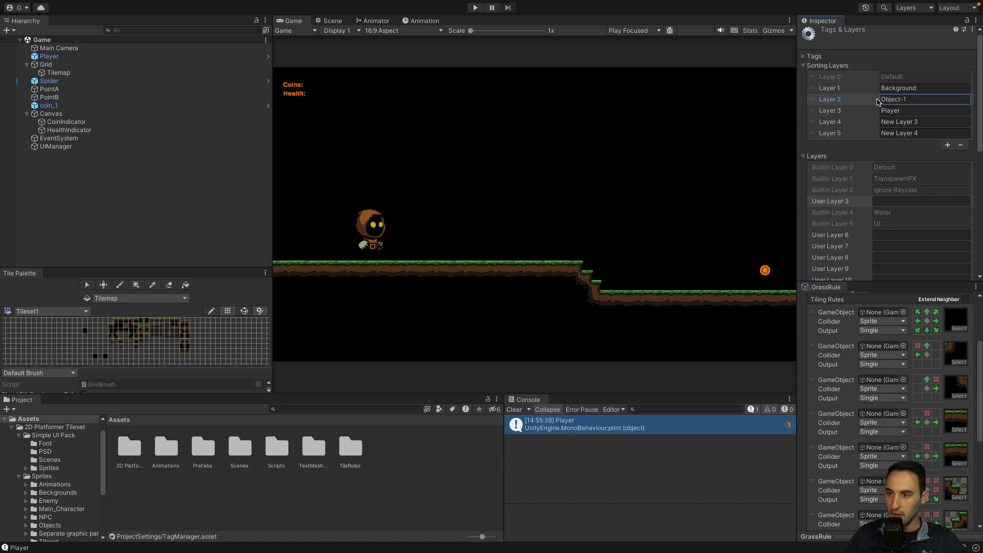
Reuse the copied Object-1 name for the two sorting layers after Player, naming them Object-1 and Object-2
{"action": "double_click", "coordinate": [921, 101]}
{"action": "triple_click", "coordinate": [920, 100]}
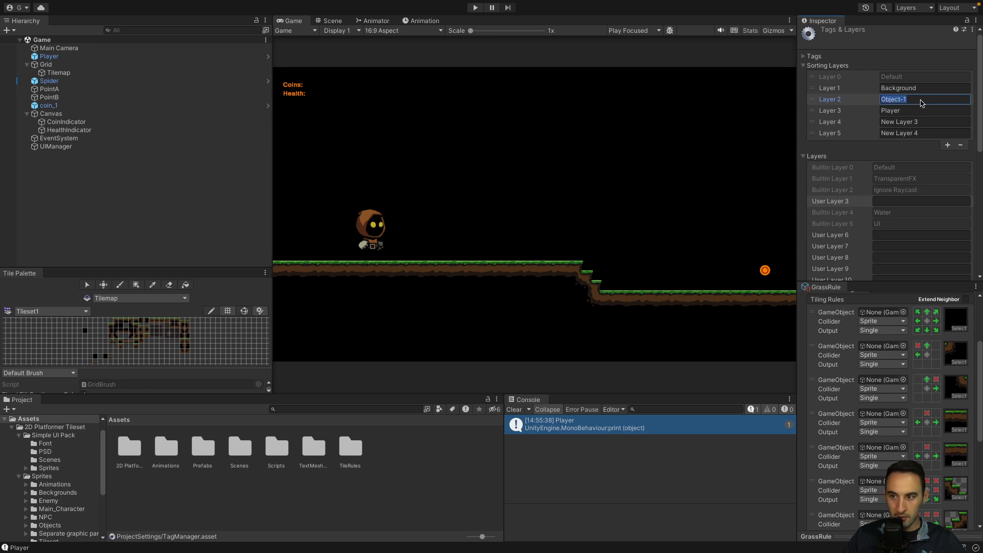
{"action": "key", "text": "ctrl+c"}
{"action": "left_click", "coordinate": [924, 122]}
{"action": "key", "text": "ctrl+v"}
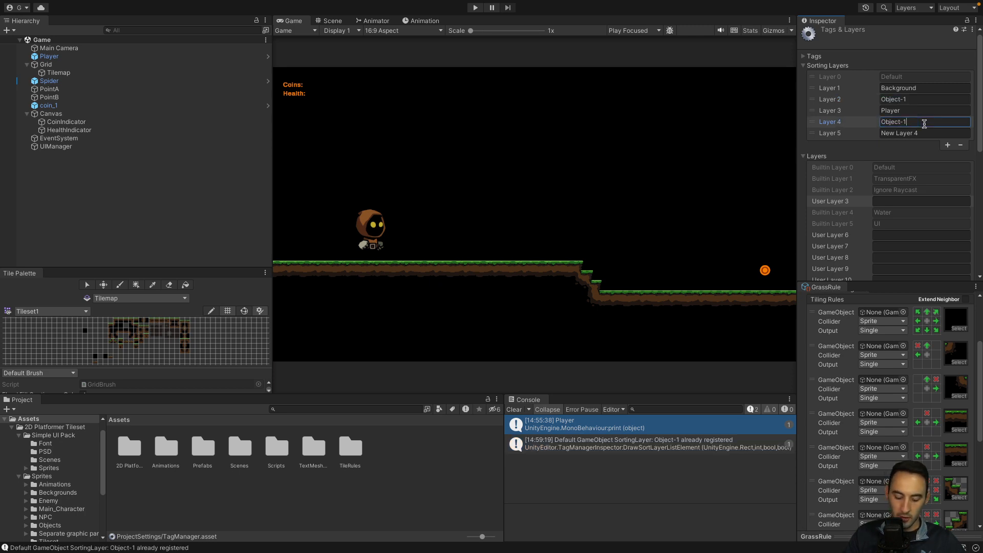
{"action": "type", "text": "1"}
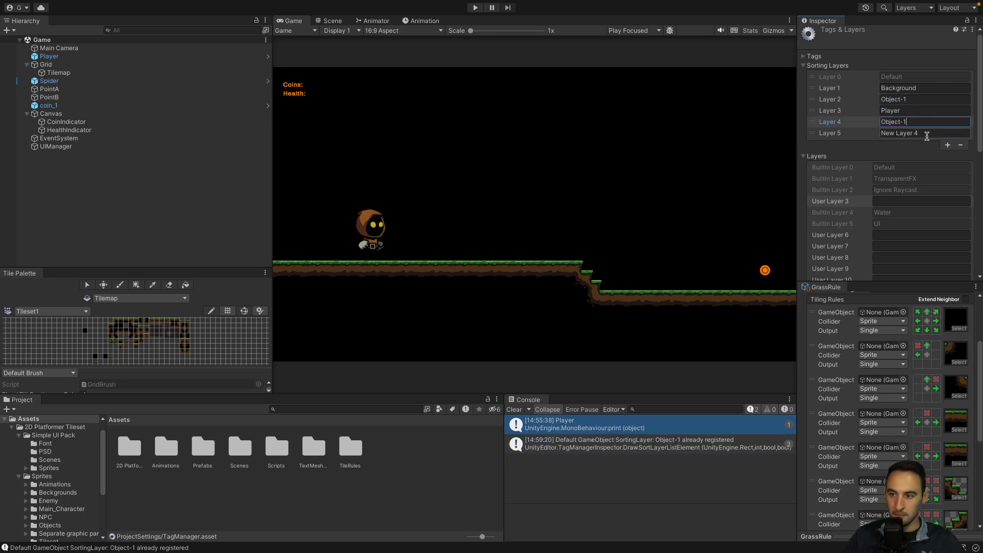
{"action": "left_click", "coordinate": [926, 134]}
{"action": "key", "text": "ctrl+v"}
{"action": "type", "text": "1"}
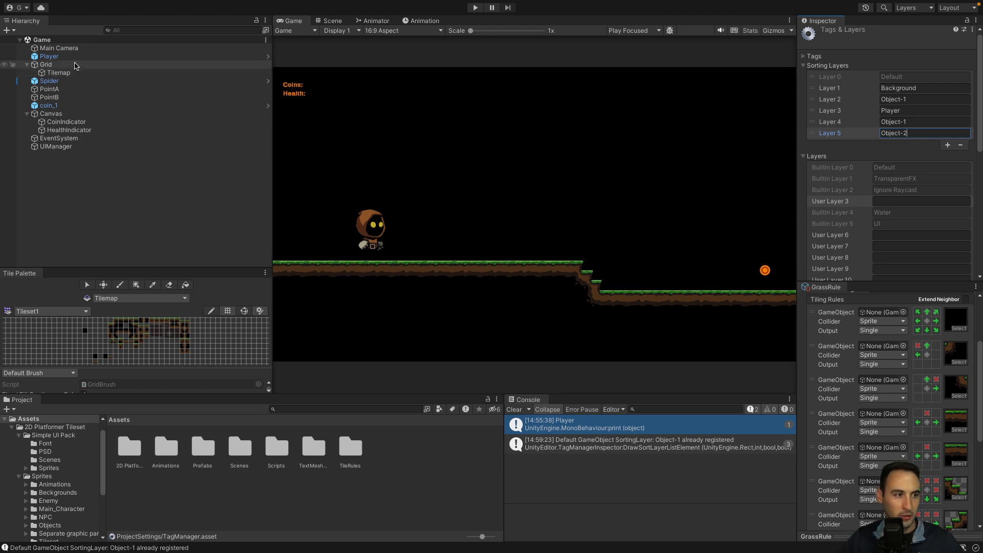
Try moving the Player along Z to -2.63 in the 3D scene view, and undo the move
{"action": "left_click", "coordinate": [59, 56]}
{"action": "left_click", "coordinate": [330, 20]}
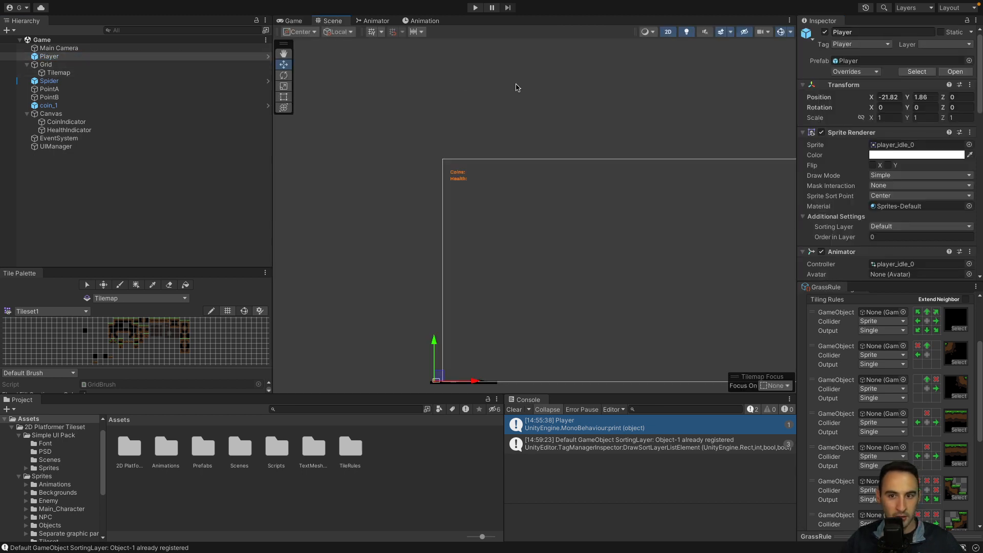
{"action": "left_click", "coordinate": [668, 32]}
{"action": "scroll", "coordinate": [558, 223], "scroll_direction": "down", "scroll_amount": 4}
{"action": "left_click_drag", "start_coordinate": [525, 228], "coordinate": [569, 230], "text": "alt"}
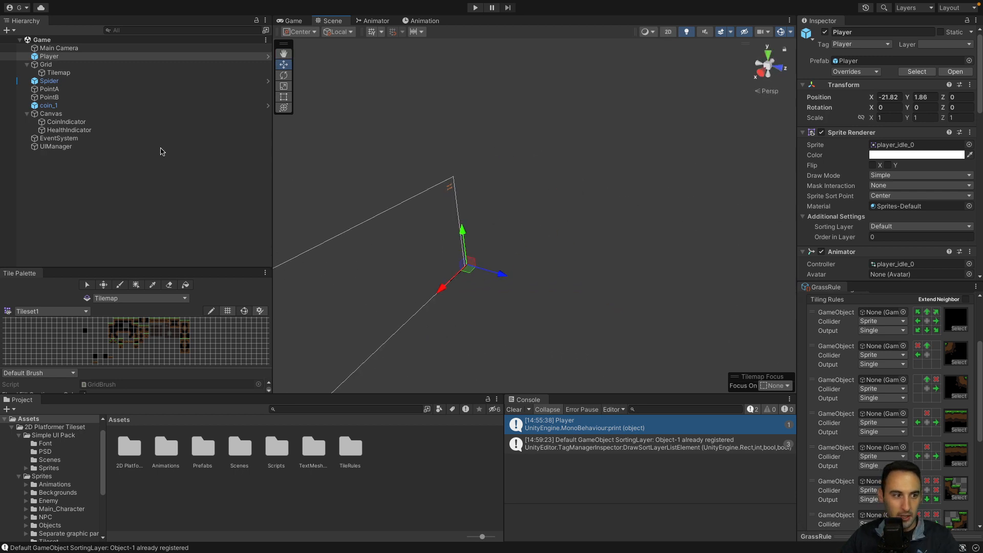
{"action": "double_click", "coordinate": [77, 57]}
{"action": "left_click_drag", "start_coordinate": [303, 202], "coordinate": [519, 247], "text": "alt"}
{"action": "left_click_drag", "start_coordinate": [531, 292], "coordinate": [524, 304]}
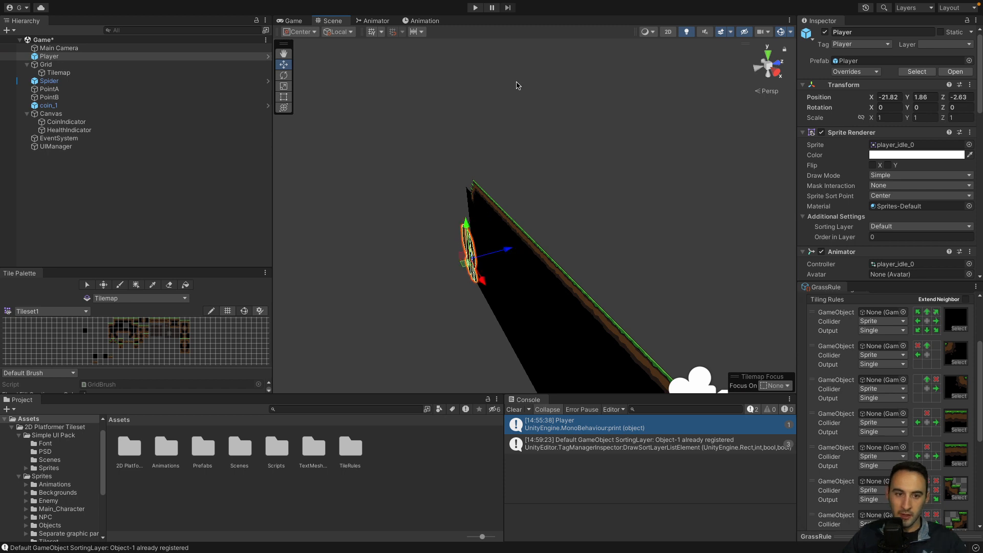
{"action": "key", "text": "ctrl+z"}
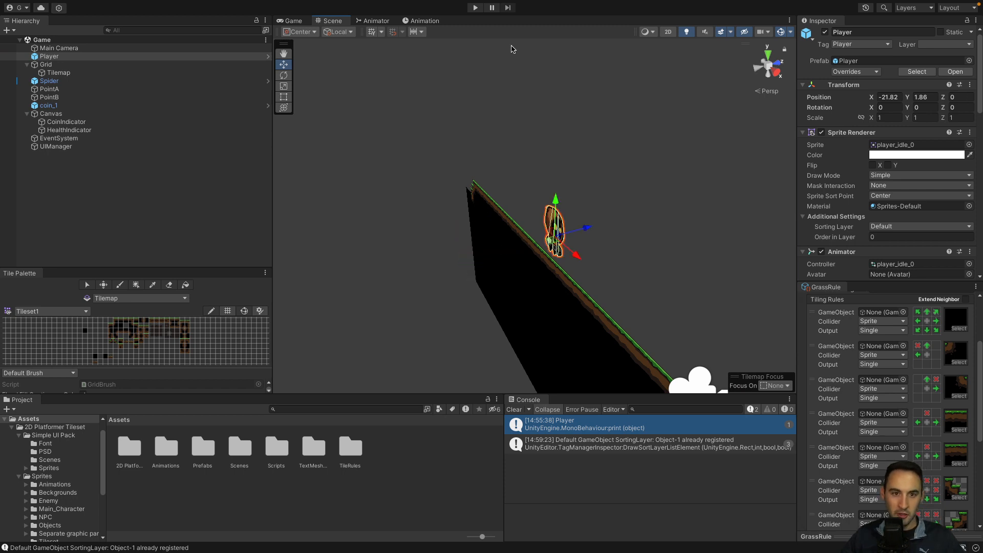
Rename the sorting layer before Player as ObjectLayer1 and the two after it as ObjectLayer-1 and ObjectLayer-2
{"action": "left_click", "coordinate": [968, 45]}
{"action": "left_click", "coordinate": [955, 74]}
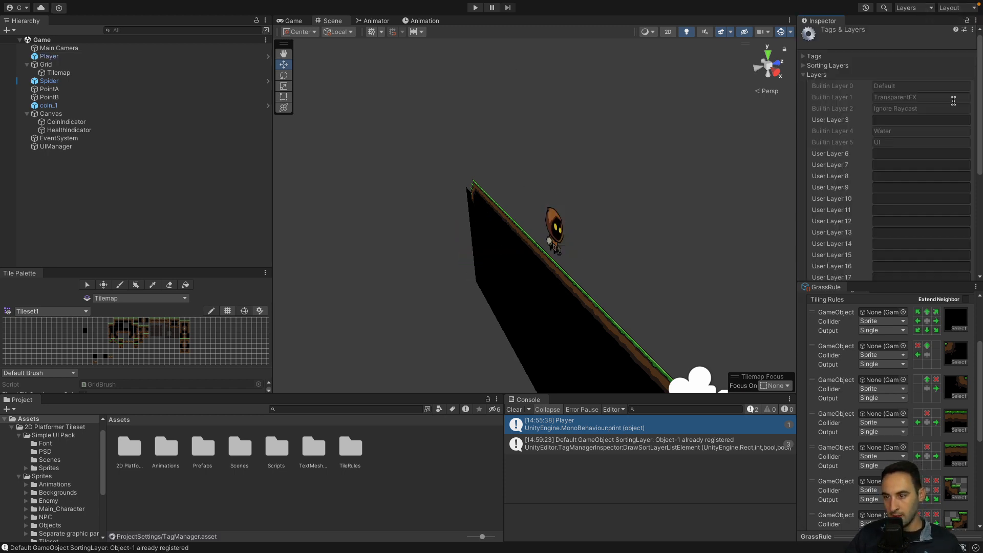
{"action": "left_click", "coordinate": [804, 65]}
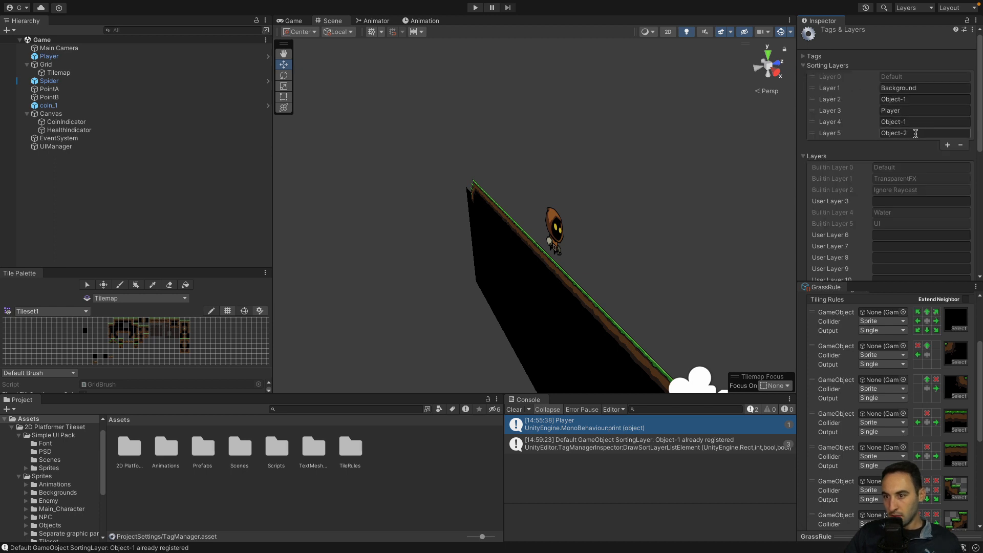
{"action": "left_click", "coordinate": [920, 98]}
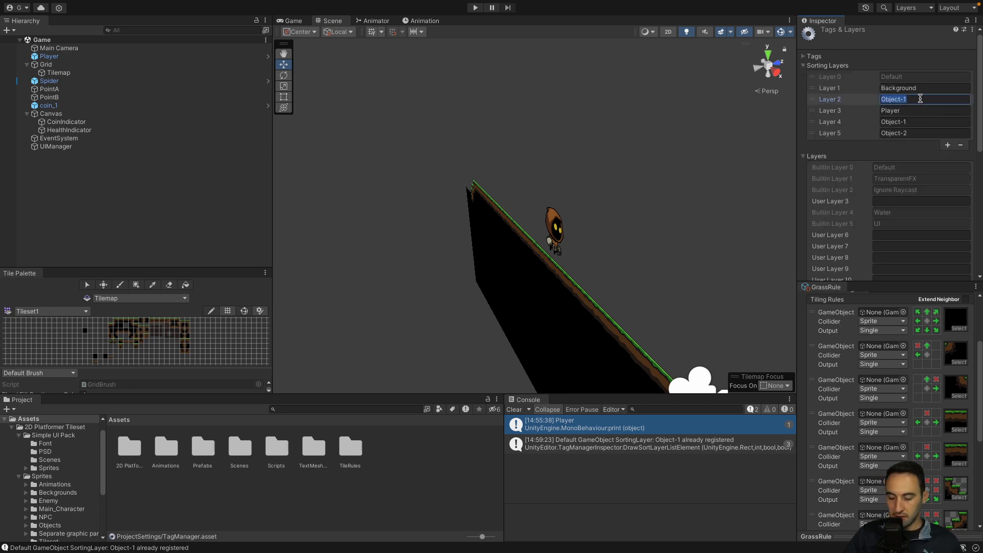
{"action": "left_click", "coordinate": [920, 98]}
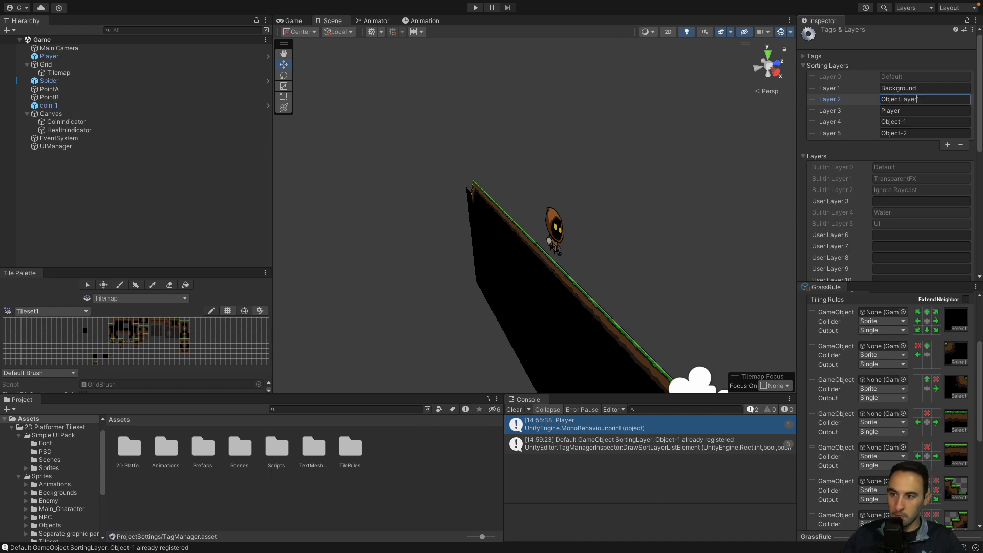
{"action": "left_click", "coordinate": [903, 123]}
{"action": "left_click", "coordinate": [903, 123]}
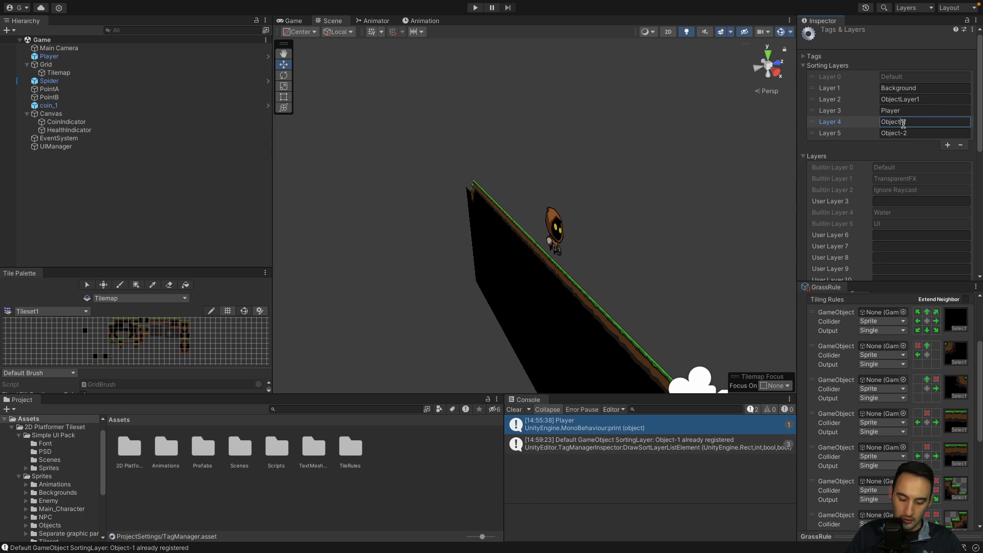
{"action": "left_click", "coordinate": [914, 133]}
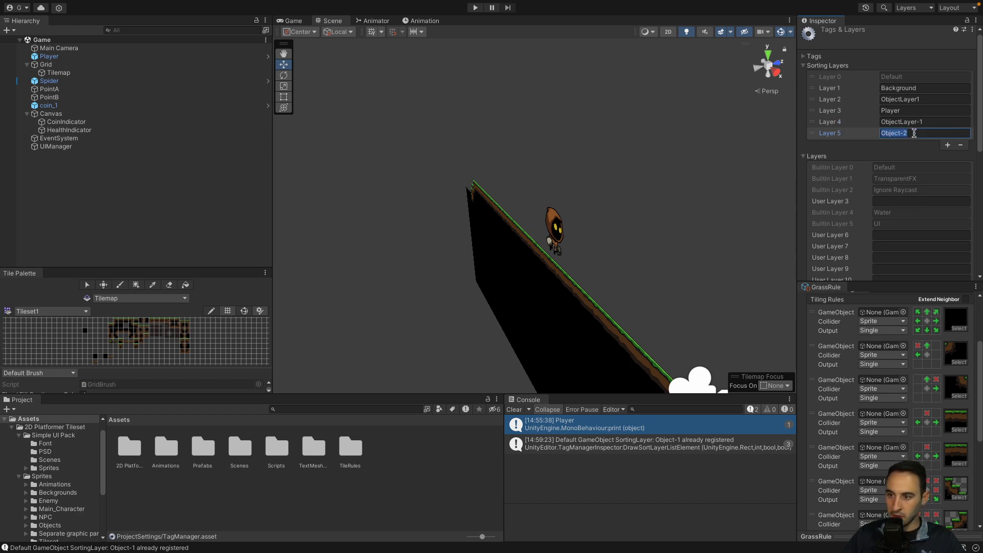
{"action": "left_click", "coordinate": [915, 133]}
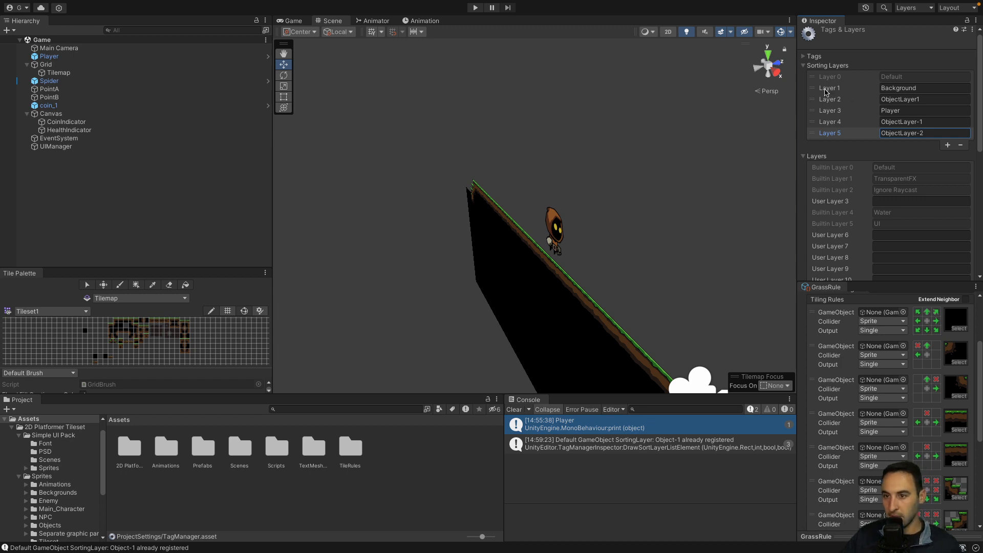
{"action": "left_click", "coordinate": [804, 65]}
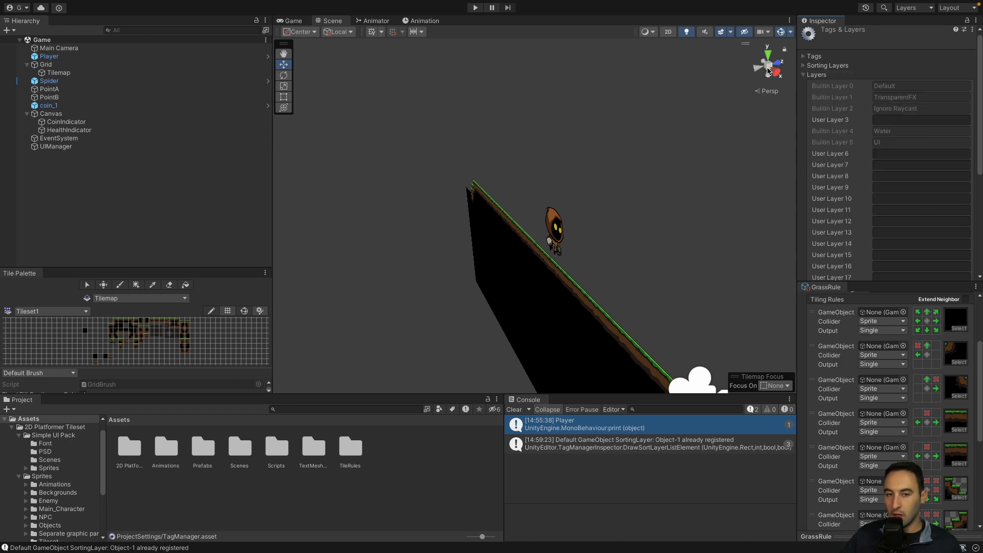
Assign the Player object's Sprite Renderer to the Player sorting layer
{"action": "left_click", "coordinate": [130, 57]}
{"action": "left_click", "coordinate": [955, 45]}
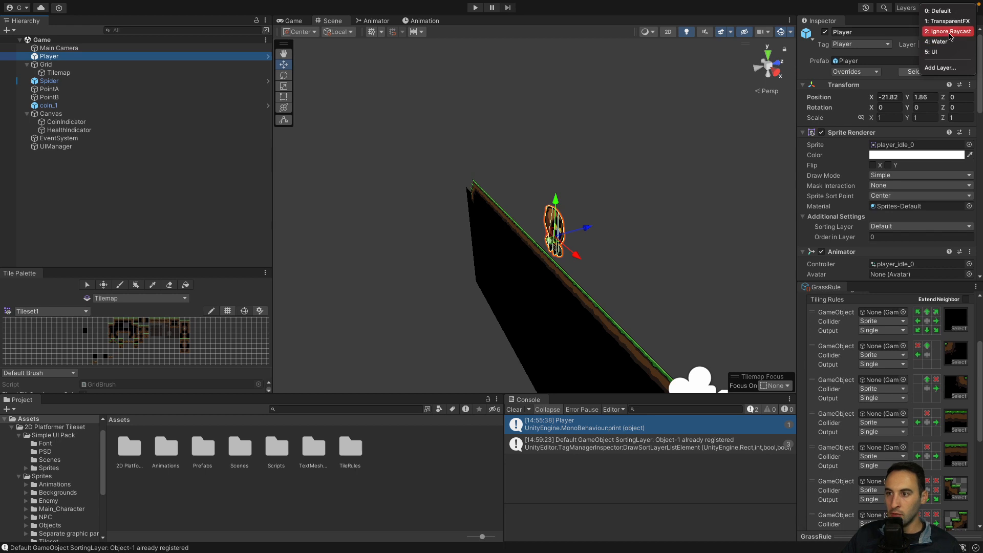
{"action": "left_click", "coordinate": [952, 67]}
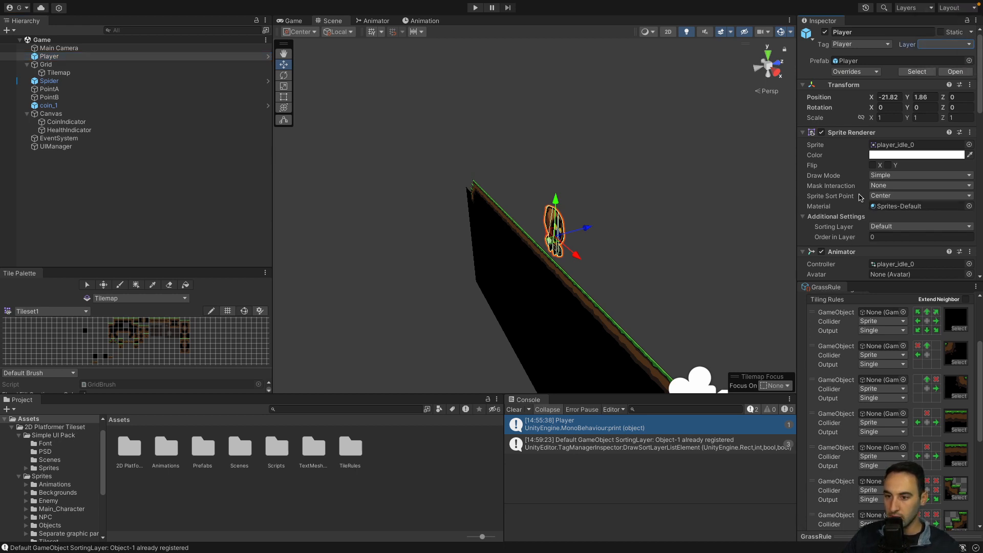
{"action": "left_click", "coordinate": [941, 227]}
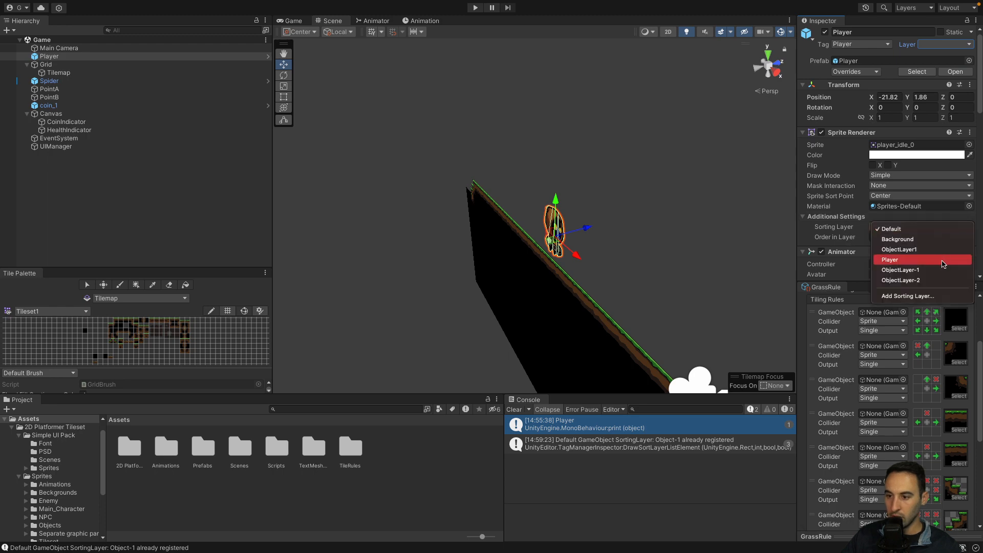
{"action": "left_click", "coordinate": [942, 262]}
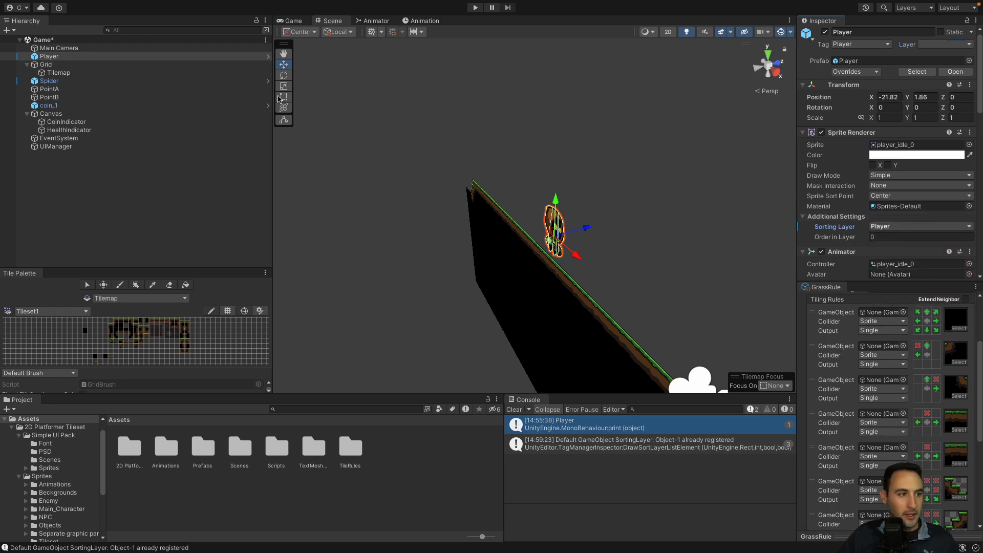
Rename the sorting layer between Background and Player as Grid
{"action": "left_click", "coordinate": [52, 66]}
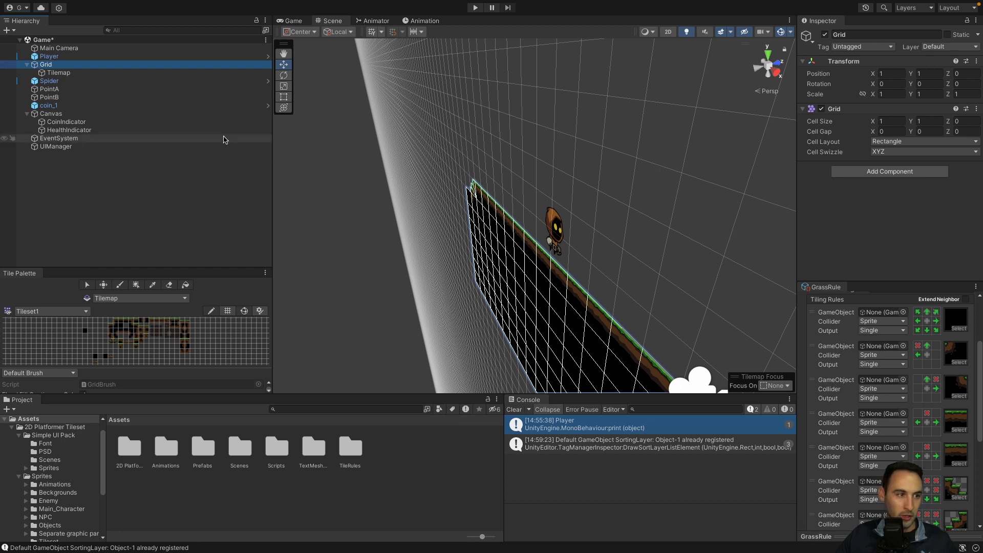
{"action": "left_click", "coordinate": [71, 72]}
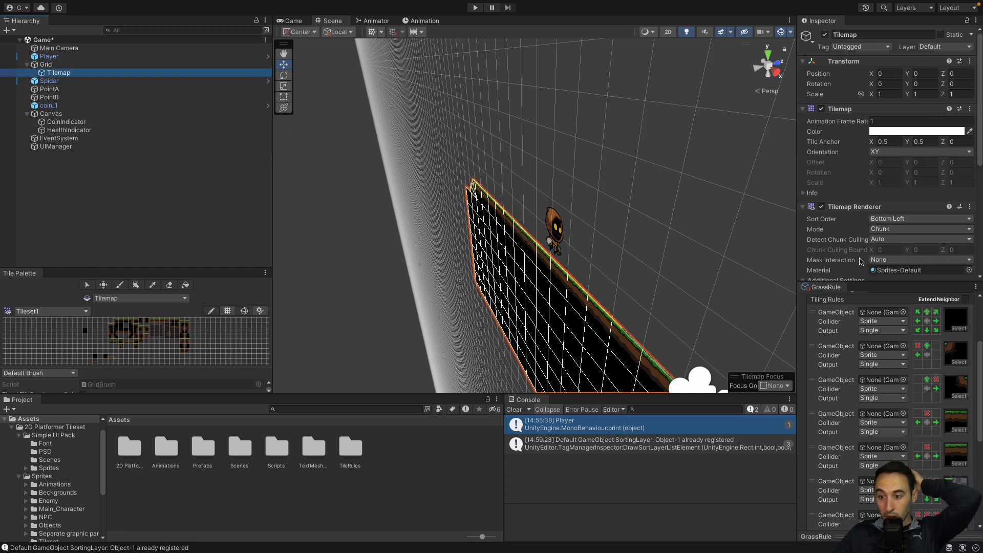
{"action": "scroll", "coordinate": [860, 262], "scroll_direction": "down", "scroll_amount": 3}
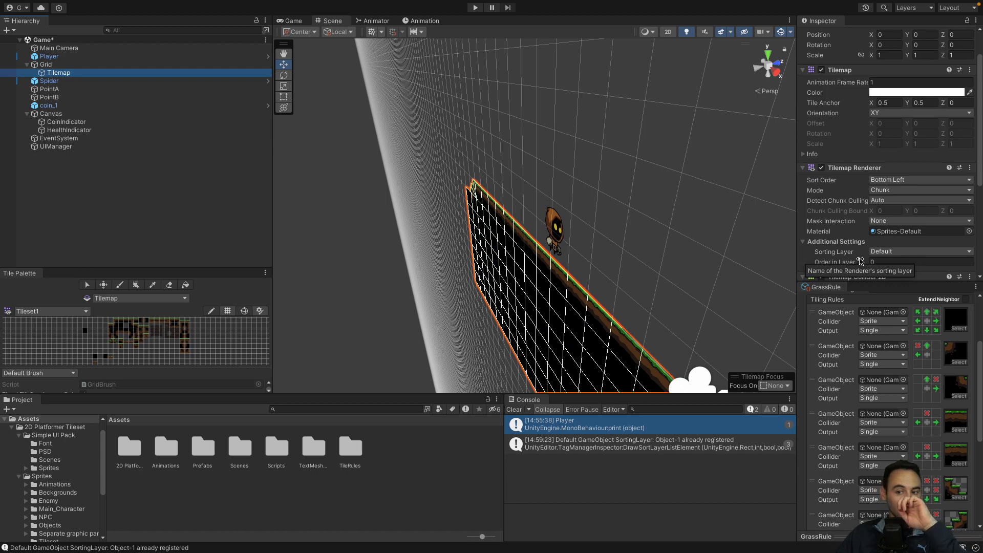
{"action": "scroll", "coordinate": [860, 261], "scroll_direction": "down", "scroll_amount": 3}
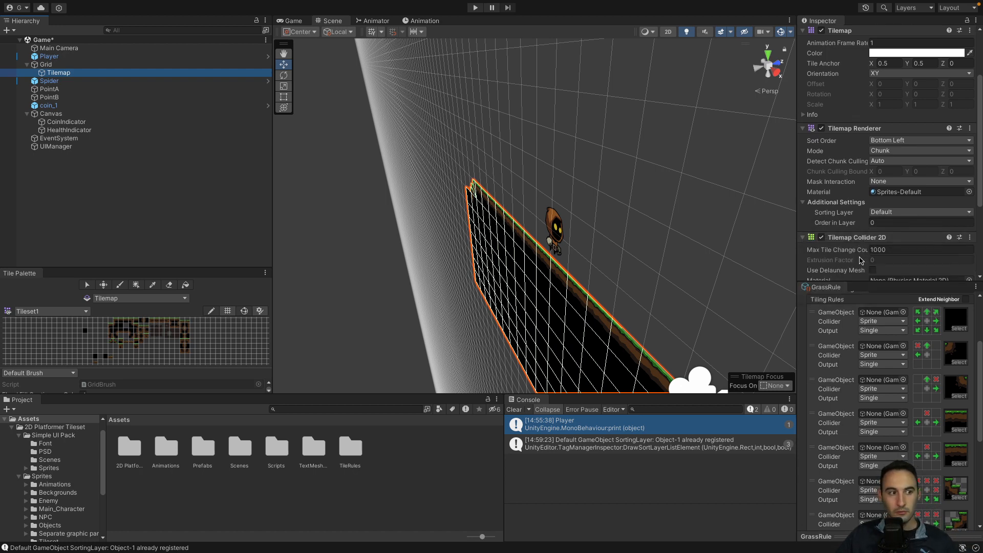
{"action": "scroll", "coordinate": [862, 260], "scroll_direction": "up", "scroll_amount": 6}
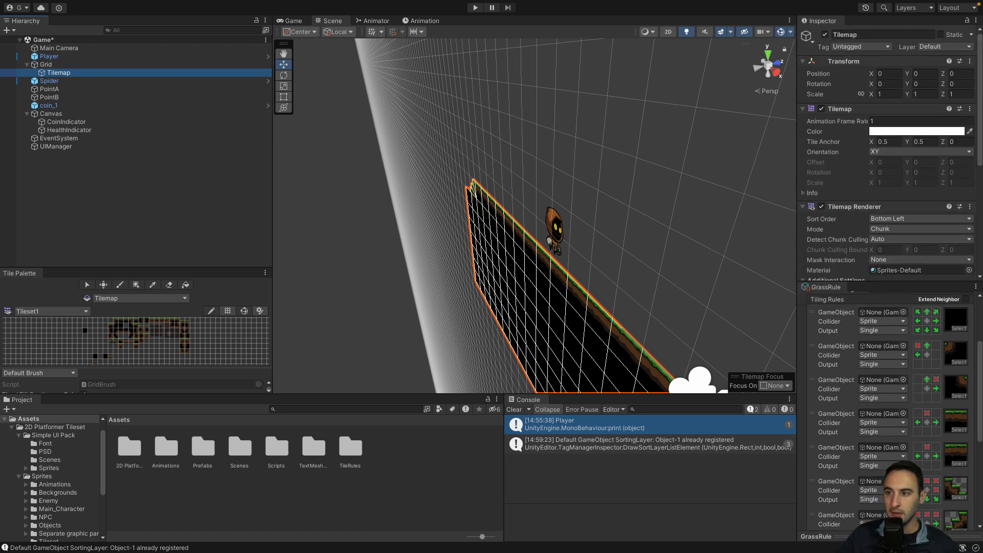
{"action": "left_click", "coordinate": [962, 47]}
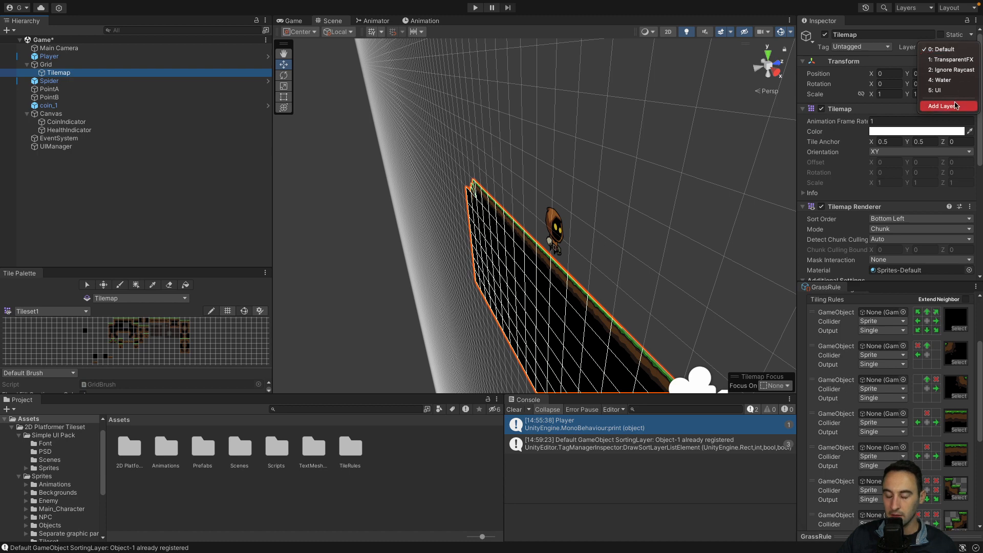
{"action": "left_click", "coordinate": [954, 106]}
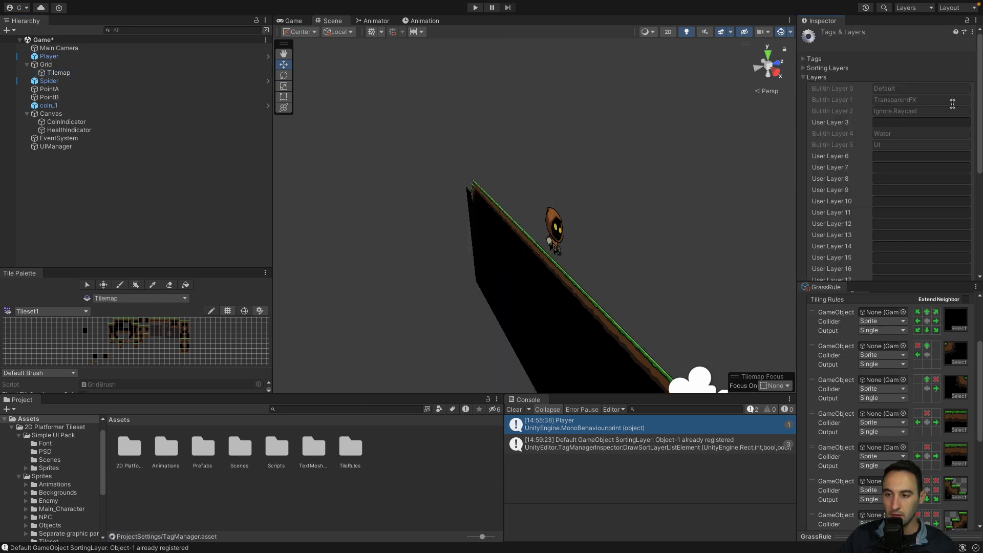
{"action": "left_click", "coordinate": [807, 68]}
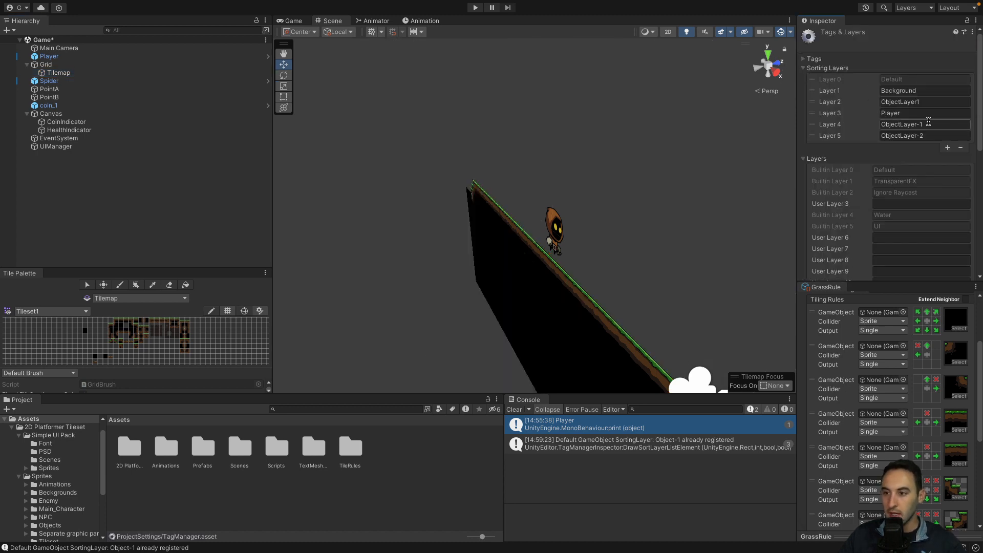
{"action": "left_click", "coordinate": [926, 102]}
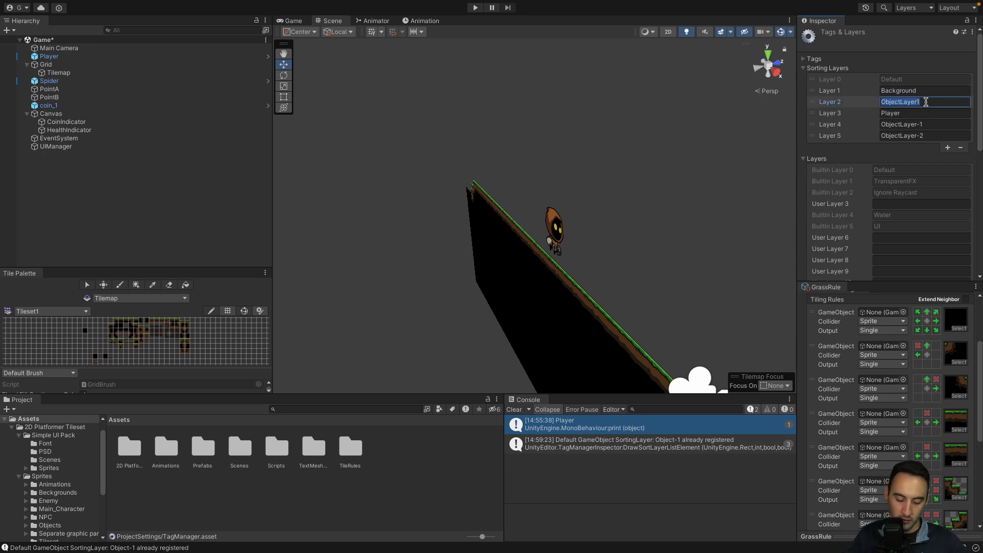
{"action": "type", "text": "Grid"}
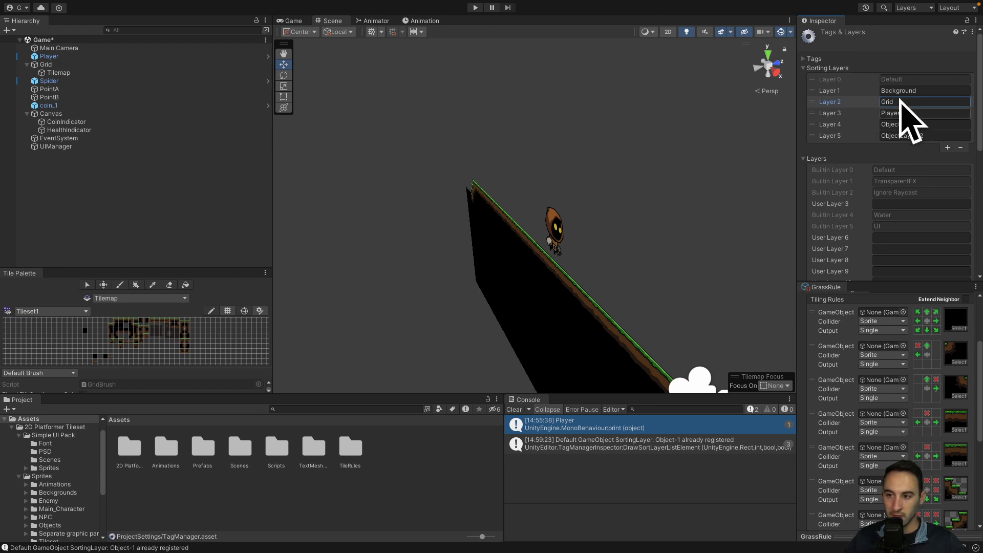
{"action": "scroll", "coordinate": [891, 106], "scroll_direction": "down", "scroll_amount": 1}
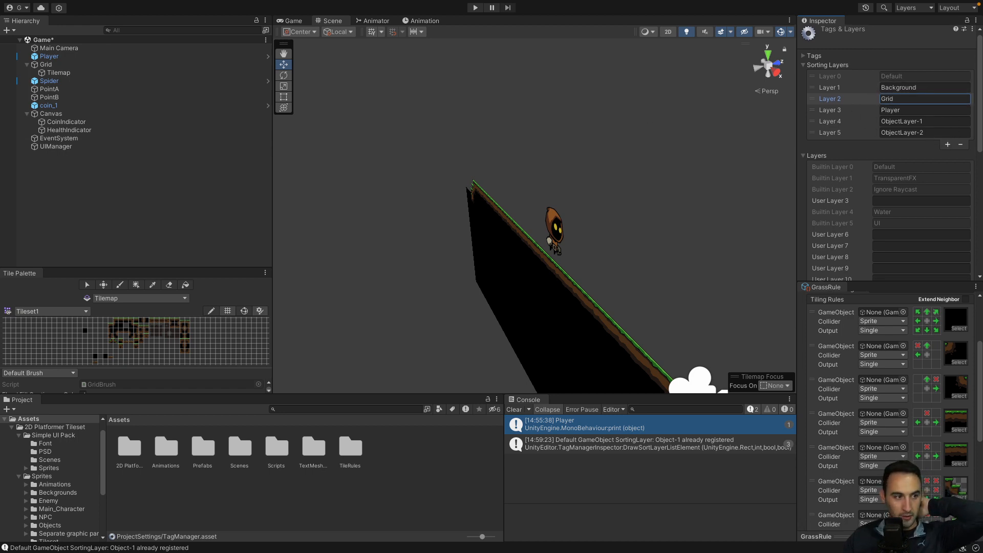
Assign the Tilemap's renderer to the Grid sorting layer
{"action": "left_click", "coordinate": [58, 72]}
{"action": "scroll", "coordinate": [849, 224], "scroll_direction": "down", "scroll_amount": 2}
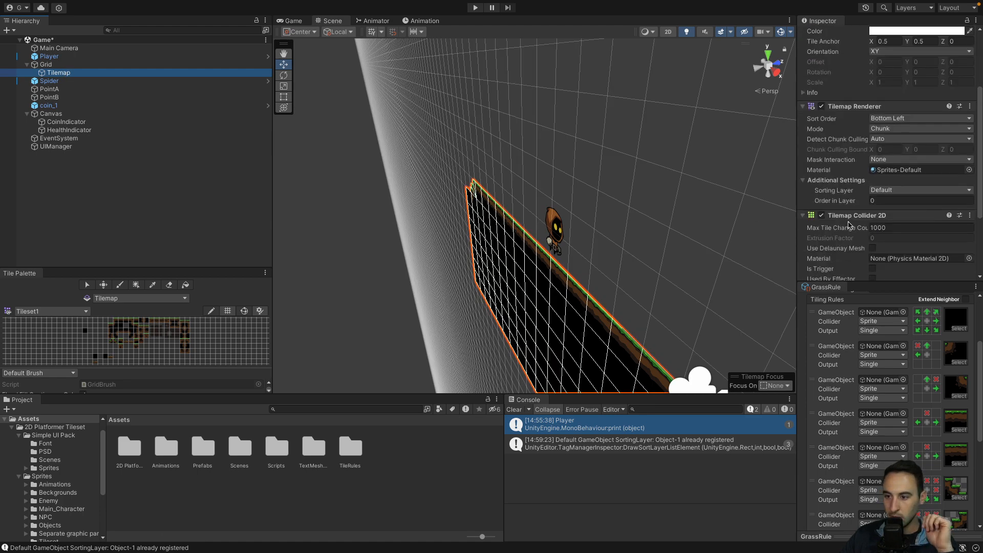
{"action": "scroll", "coordinate": [848, 224], "scroll_direction": "down", "scroll_amount": 1}
{"action": "left_click", "coordinate": [916, 175]}
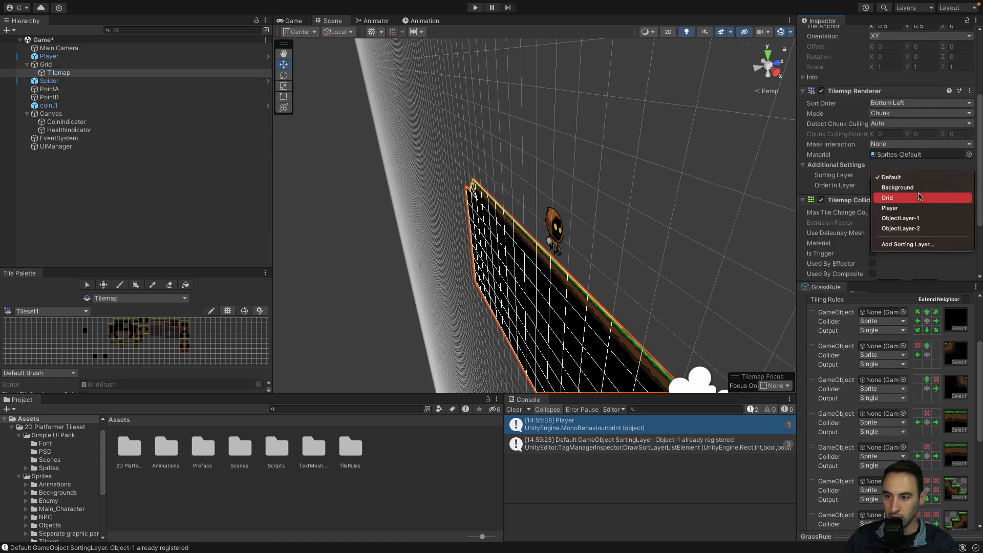
{"action": "left_click", "coordinate": [919, 197]}
Add a sorting layer named Enemies and place it between Player and ObjectLayer-1
{"action": "left_click", "coordinate": [64, 81]}
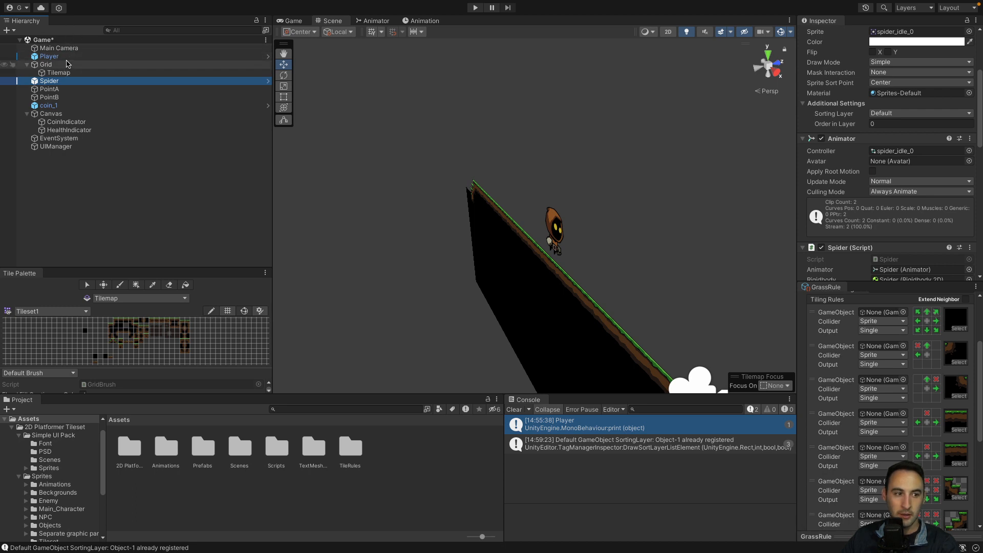
{"action": "scroll", "coordinate": [886, 154], "scroll_direction": "up", "scroll_amount": 5}
{"action": "left_click", "coordinate": [945, 47]}
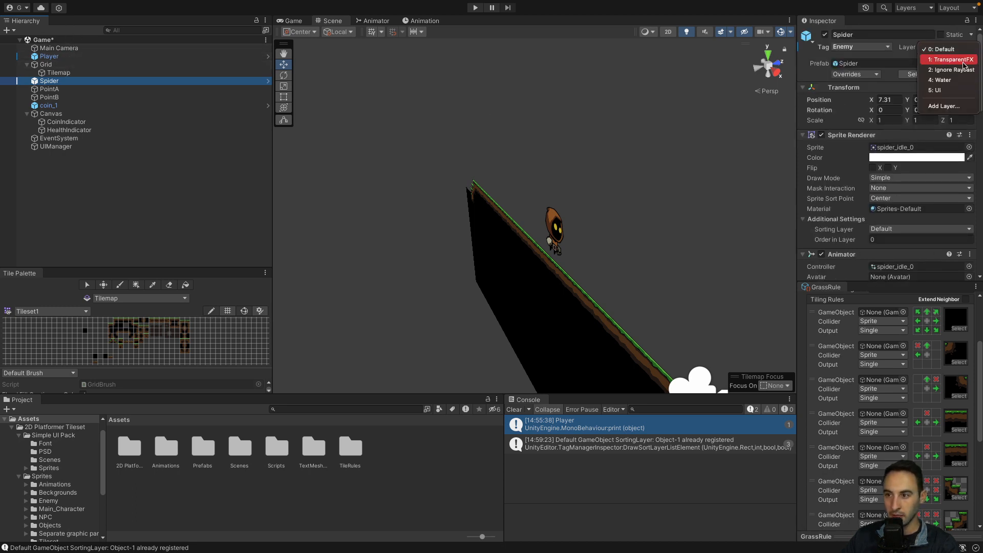
{"action": "left_click", "coordinate": [947, 106]}
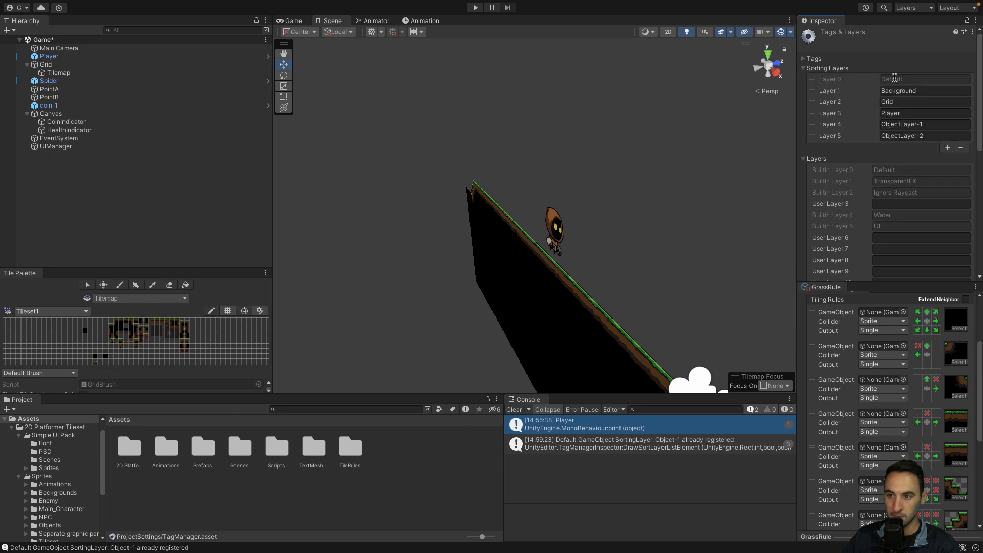
{"action": "left_click", "coordinate": [947, 148]}
{"action": "left_click_drag", "start_coordinate": [811, 149], "coordinate": [813, 125]}
{"action": "double_click", "coordinate": [933, 125]}
{"action": "key", "text": "BackSpace"}
{"action": "key", "text": "BackSpace"}
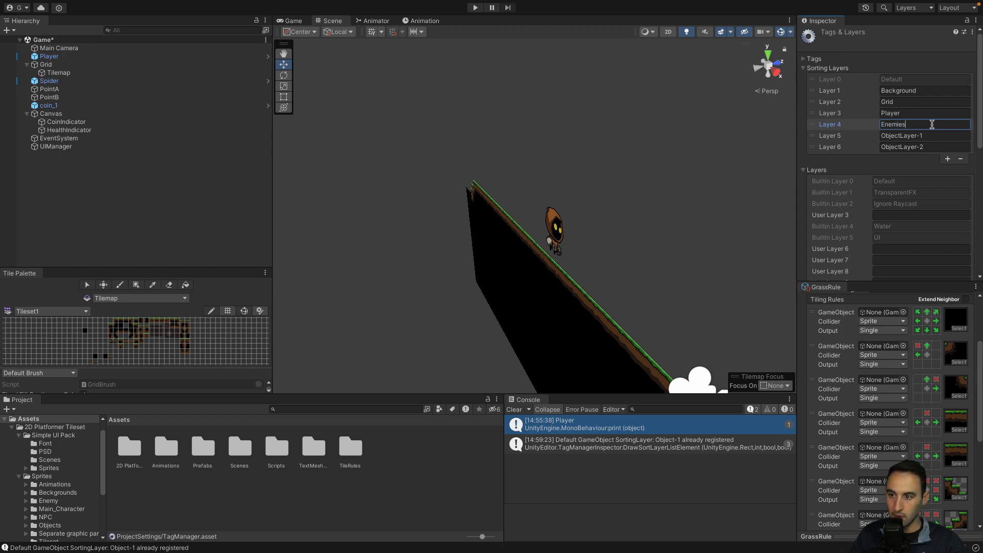
Assign the Spider's Sprite Renderer to the Enemies sorting layer
{"action": "left_click", "coordinate": [49, 81]}
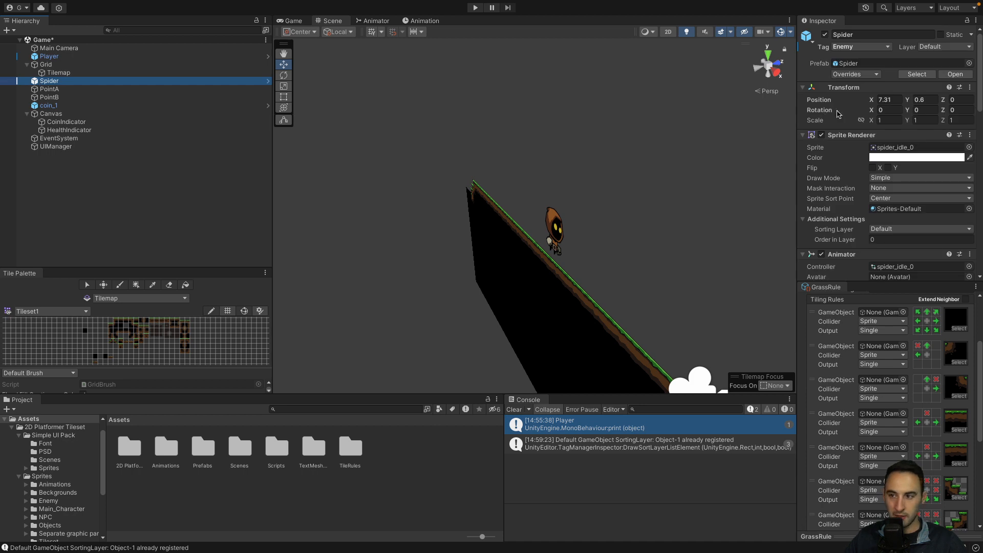
{"action": "left_click", "coordinate": [945, 46]}
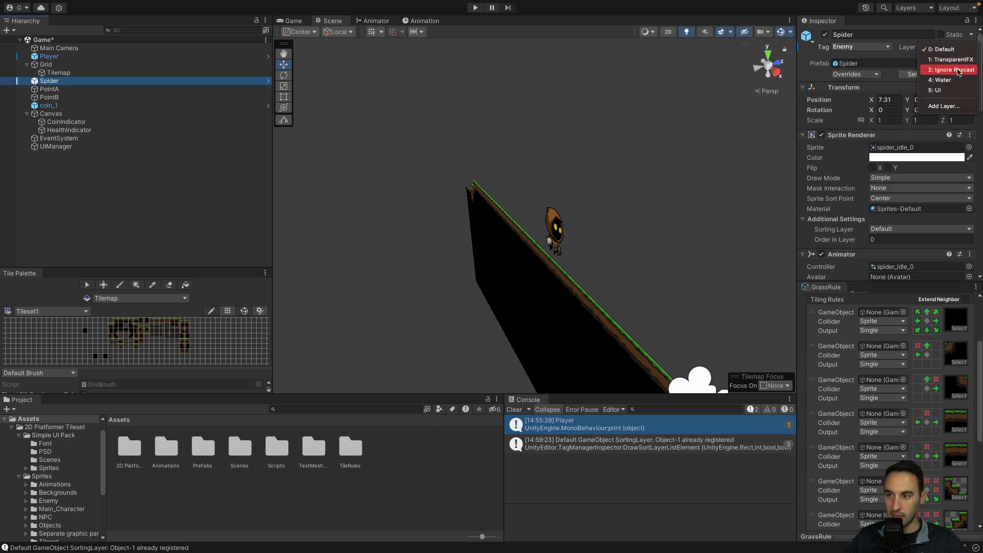
{"action": "left_click", "coordinate": [920, 41]}
{"action": "scroll", "coordinate": [911, 215], "scroll_direction": "down", "scroll_amount": 2}
{"action": "left_click", "coordinate": [911, 200]}
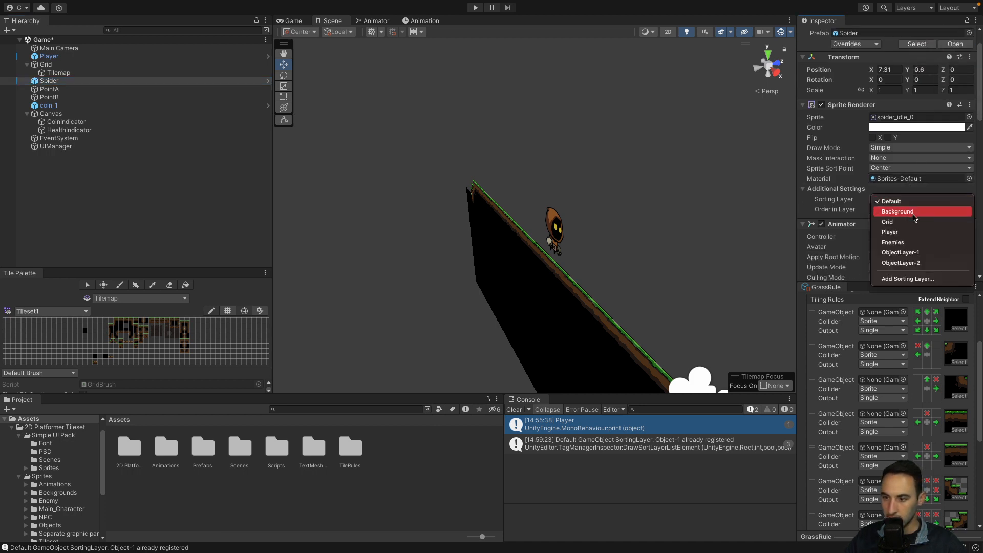
{"action": "left_click", "coordinate": [892, 242]}
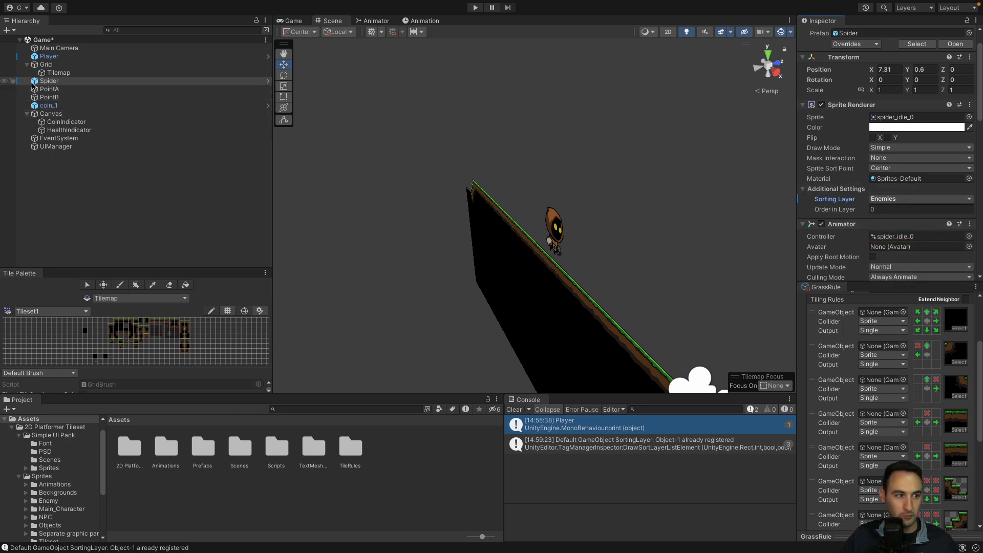
Apply all of the Spider instance's overrides to its prefab
{"action": "scroll", "coordinate": [860, 76], "scroll_direction": "up", "scroll_amount": 2}
{"action": "left_click", "coordinate": [855, 74]}
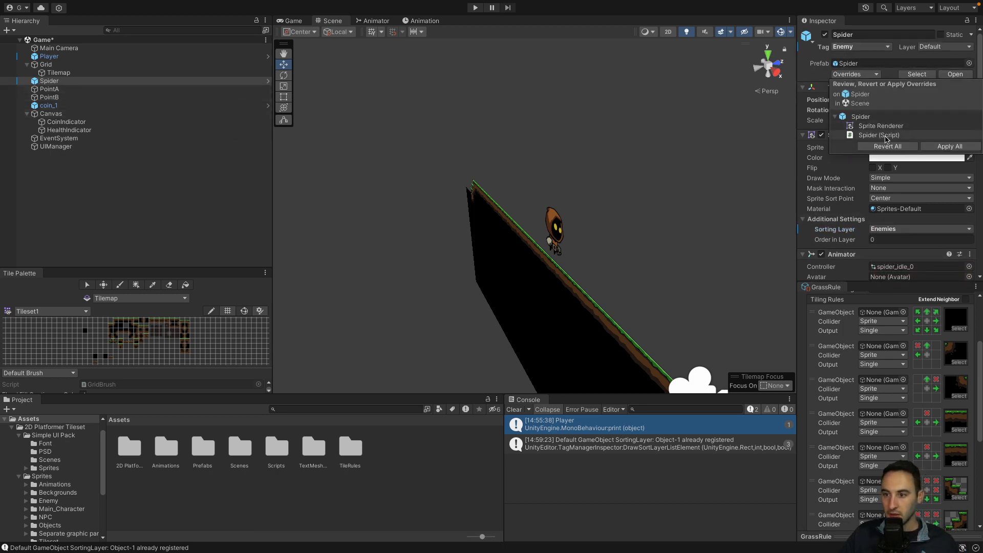
{"action": "left_click", "coordinate": [949, 147]}
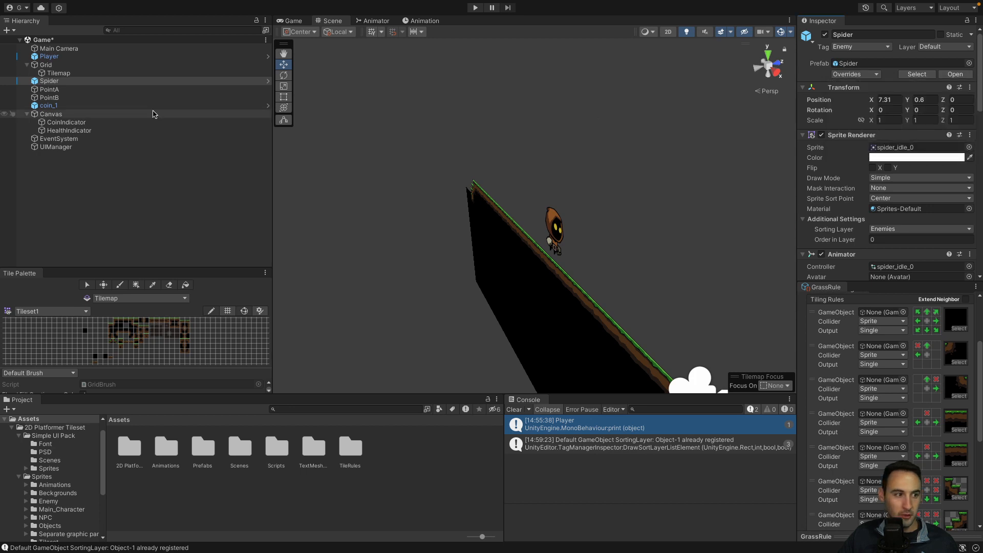
Apply all of the Player instance's overrides to its prefab, and review the Spider's overrides
{"action": "left_click", "coordinate": [57, 59]}
{"action": "left_click", "coordinate": [861, 46]}
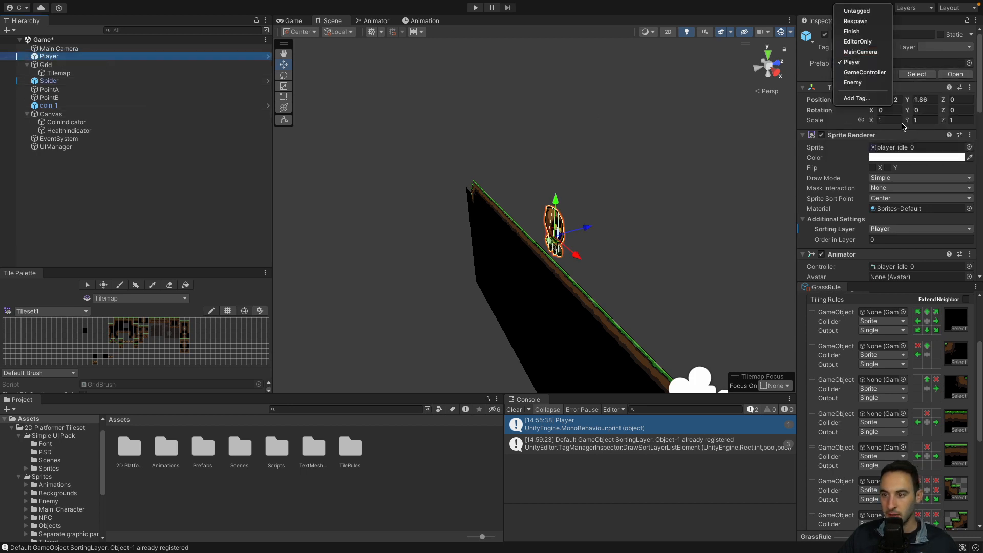
{"action": "left_click", "coordinate": [909, 57]}
{"action": "left_click", "coordinate": [855, 74]}
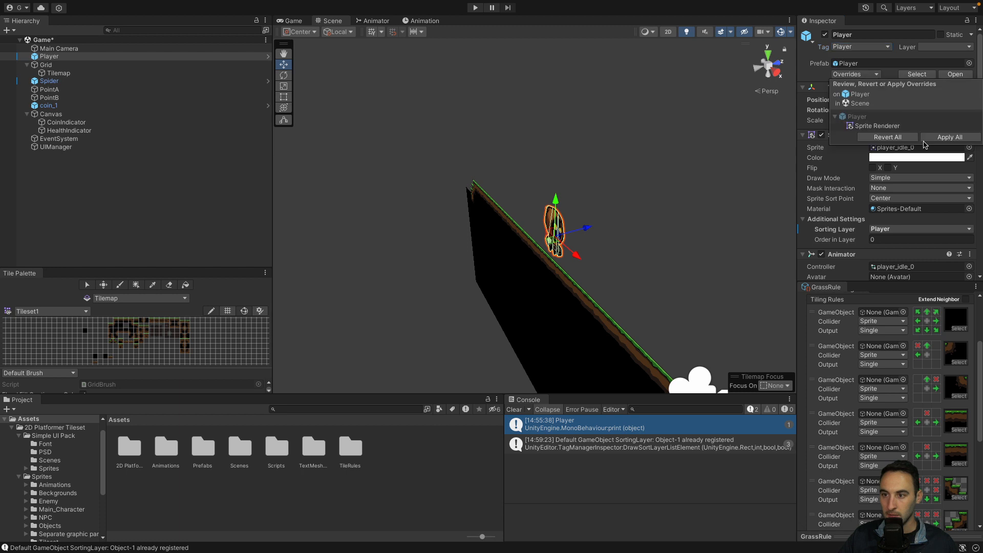
{"action": "left_click", "coordinate": [949, 137]}
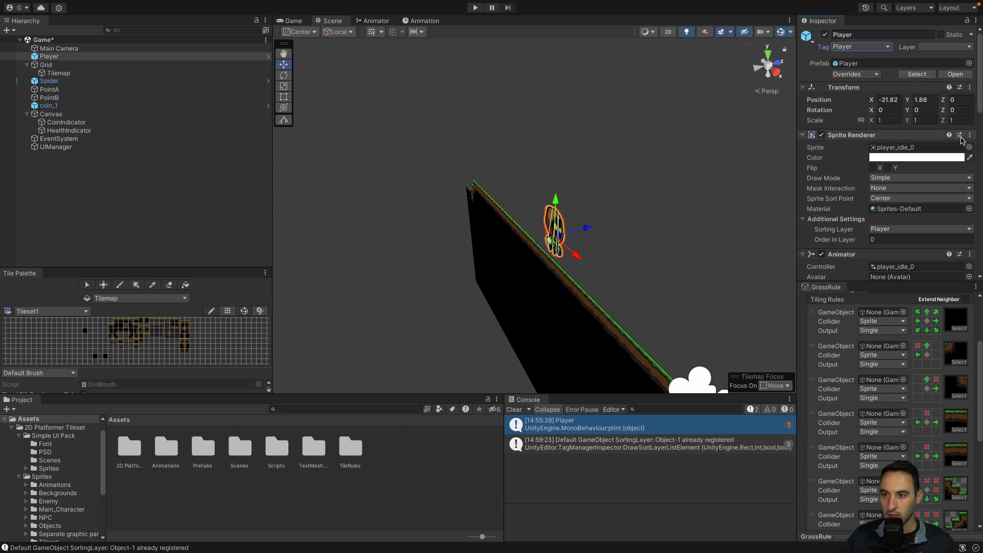
{"action": "left_click", "coordinate": [157, 82]}
{"action": "left_click", "coordinate": [884, 75]}
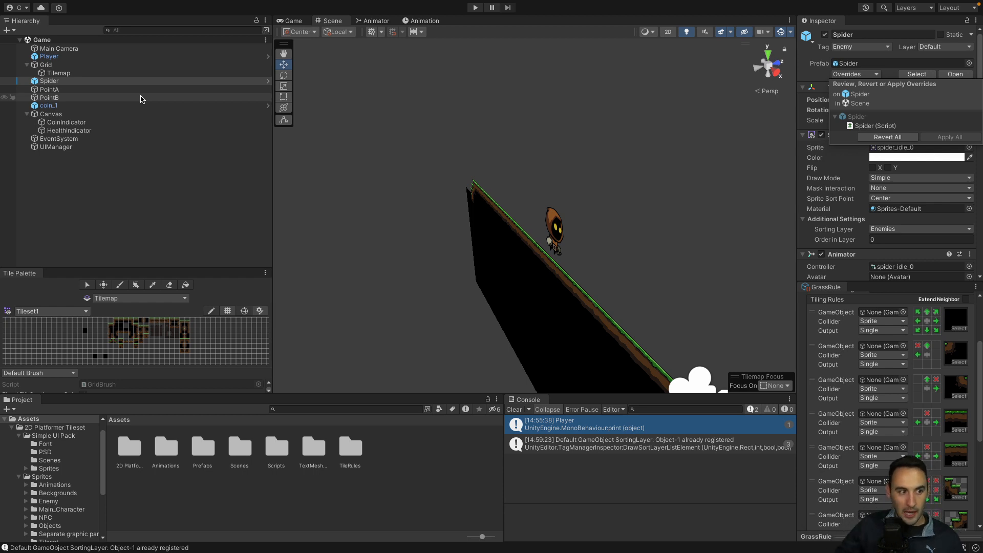
Assign coin_1's Sprite Renderer to the ObjectLayer-1 sorting layer
{"action": "left_click", "coordinate": [128, 105]}
{"action": "scroll", "coordinate": [895, 259], "scroll_direction": "down", "scroll_amount": 1}
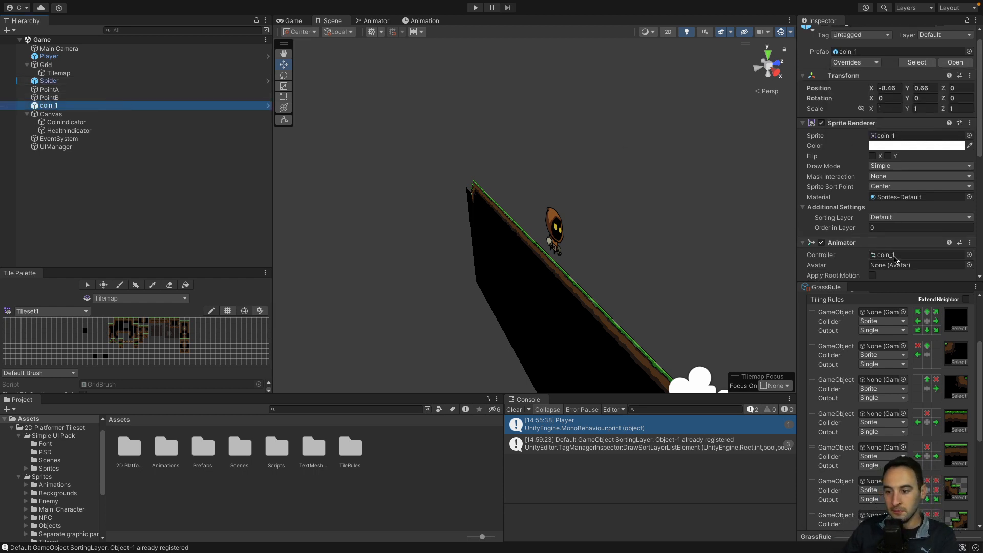
{"action": "scroll", "coordinate": [895, 258], "scroll_direction": "down", "scroll_amount": 2}
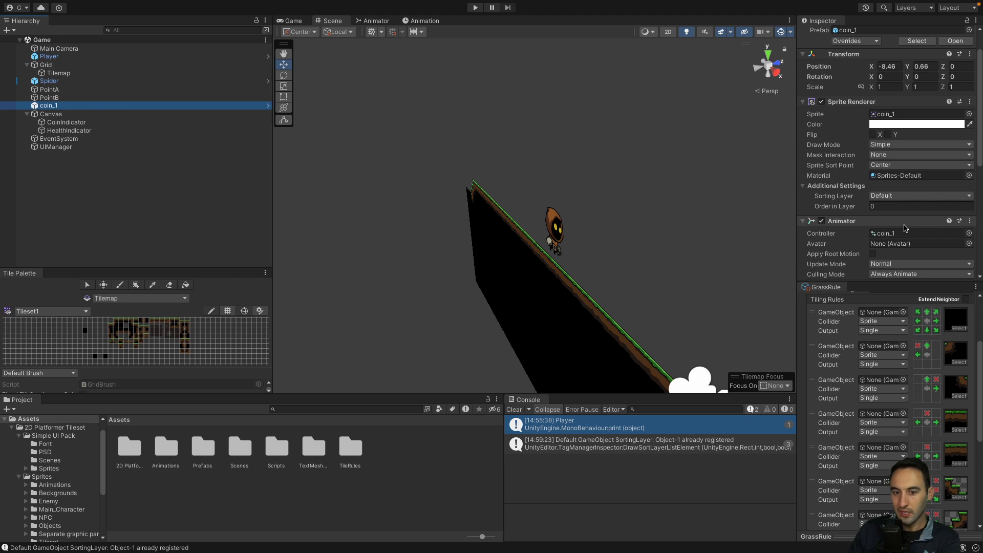
{"action": "scroll", "coordinate": [900, 165], "scroll_direction": "down", "scroll_amount": 1}
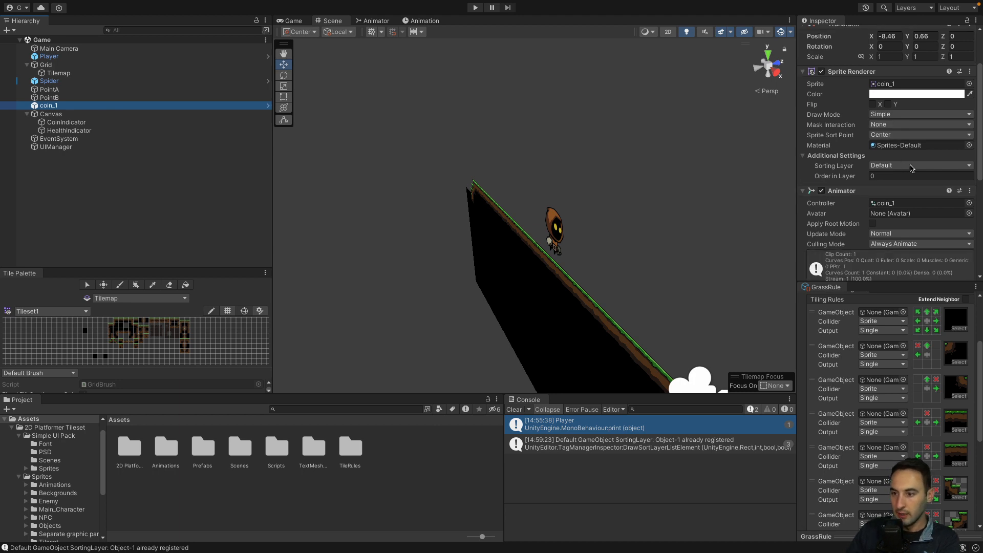
{"action": "left_click", "coordinate": [911, 165]}
{"action": "left_click", "coordinate": [922, 219]}
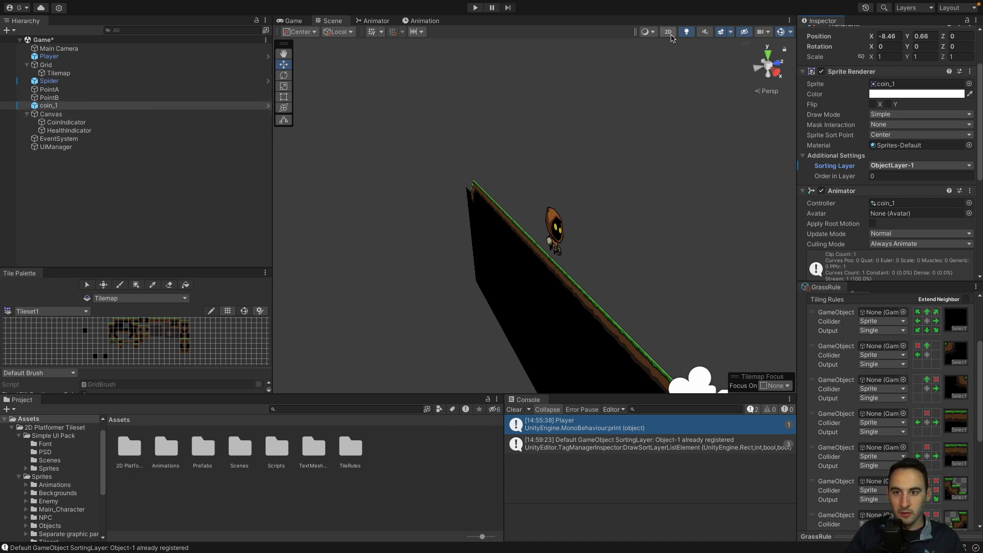
Return the Scene view to 2D and start playtesting the level, moving the player toward the coin
{"action": "left_click", "coordinate": [668, 32]}
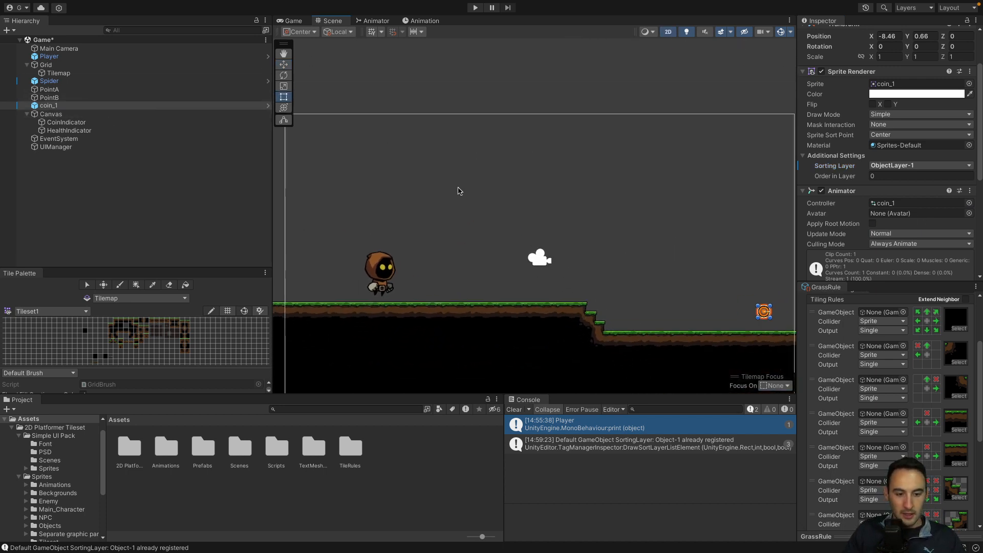
{"action": "scroll", "coordinate": [459, 191], "scroll_direction": "down", "scroll_amount": 5}
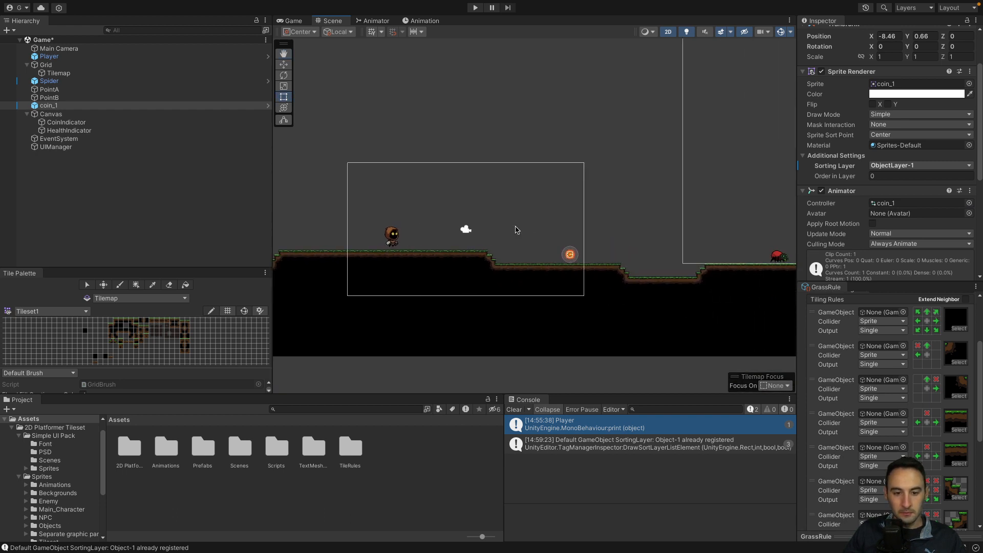
{"action": "left_click", "coordinate": [475, 8]}
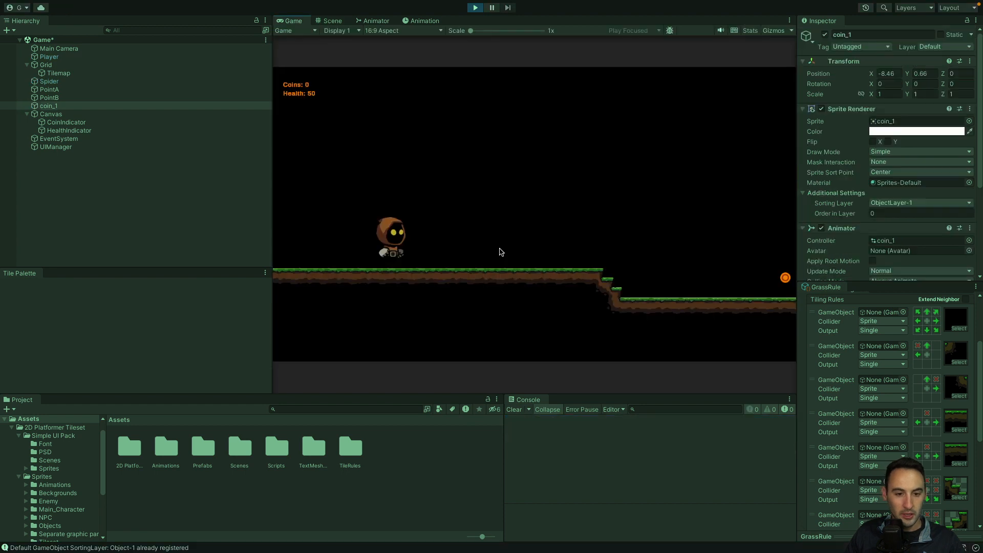
{"action": "key", "text": "d"}
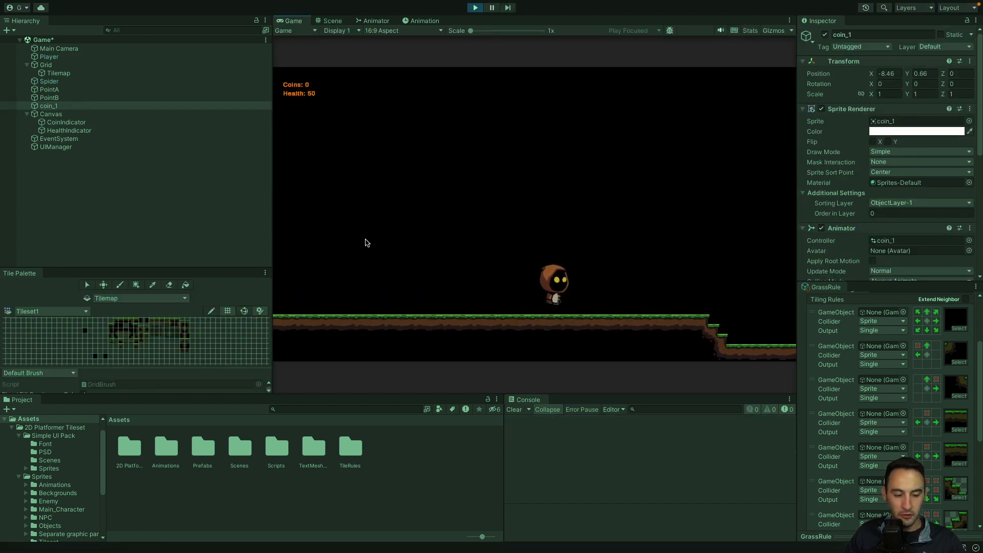
Check the draw order of coin and player in play mode with coin_1's Circle Collider 2D temporarily disabled, then re-enable it
{"action": "left_click", "coordinate": [64, 106]}
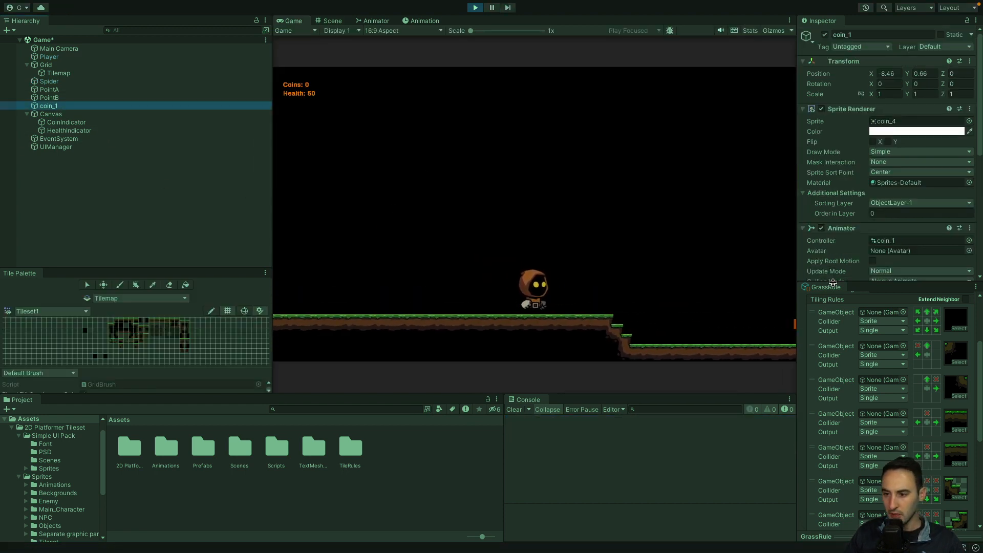
{"action": "scroll", "coordinate": [865, 259], "scroll_direction": "down", "scroll_amount": 10}
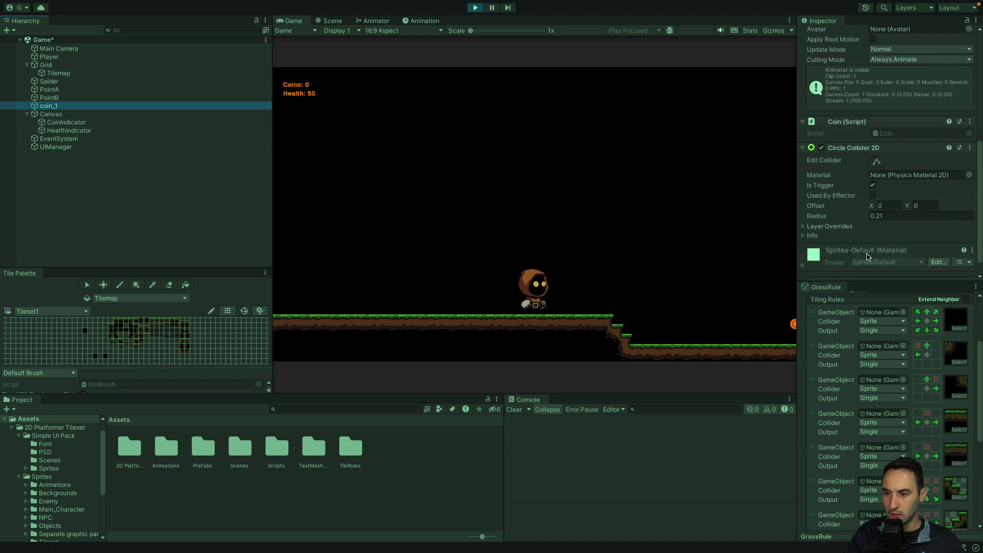
{"action": "scroll", "coordinate": [867, 256], "scroll_direction": "down", "scroll_amount": 1}
{"action": "left_click", "coordinate": [822, 135]}
{"action": "left_click", "coordinate": [586, 242]}
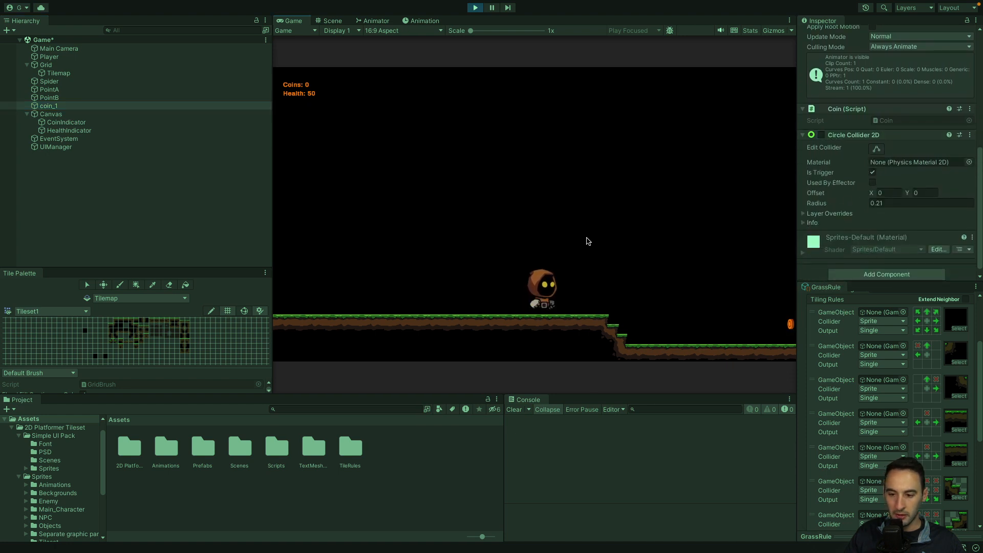
{"action": "key", "text": "d"}
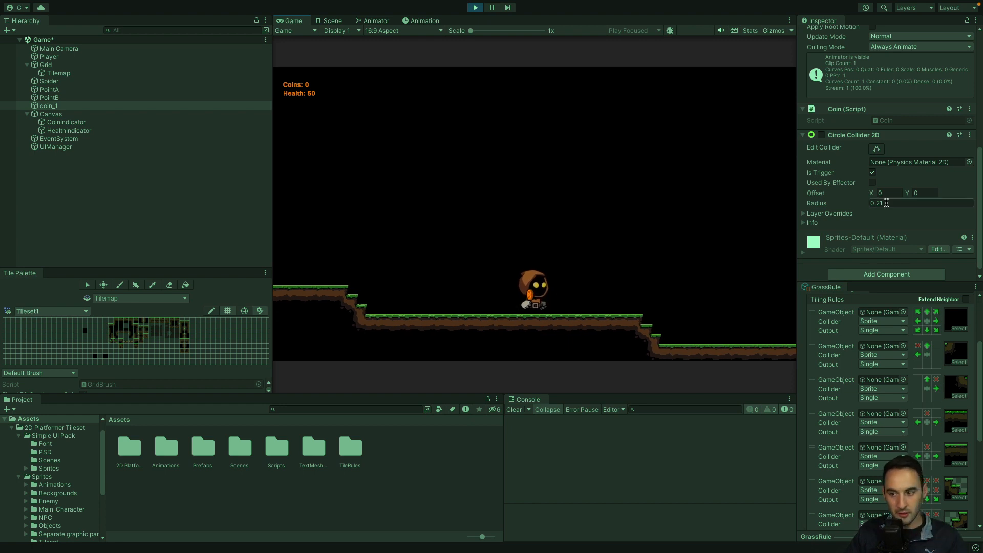
{"action": "left_click", "coordinate": [822, 135]}
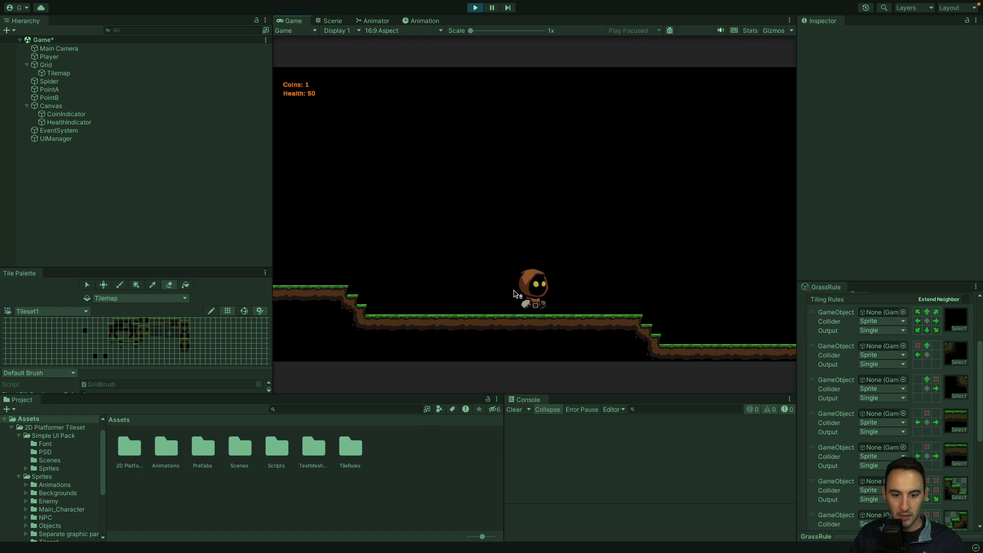
Move the player past the patrolling spider to check how they overlap, clearing the console, and stop play mode
{"action": "key", "text": "d"}
{"action": "key", "text": "space"}
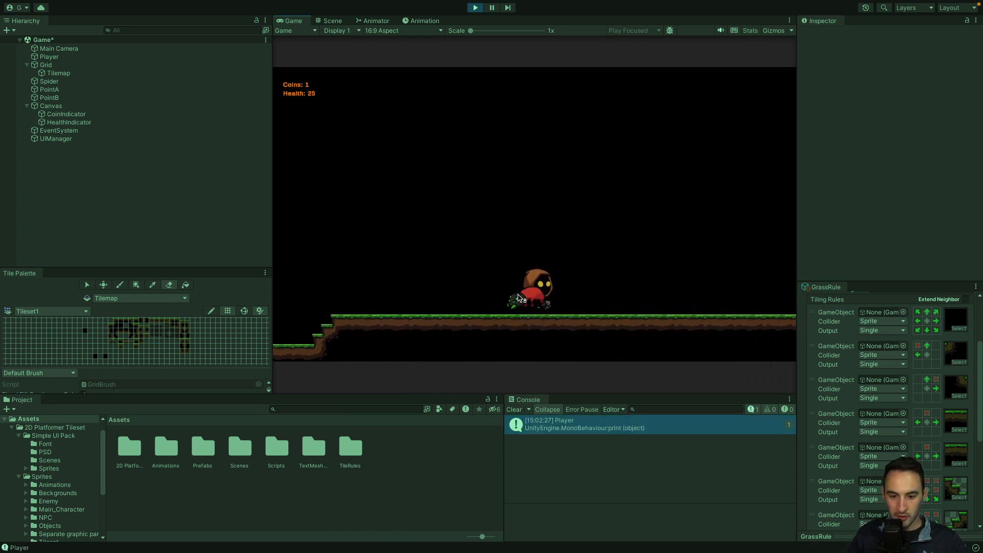
{"action": "key", "text": "a"}
{"action": "key", "text": "d"}
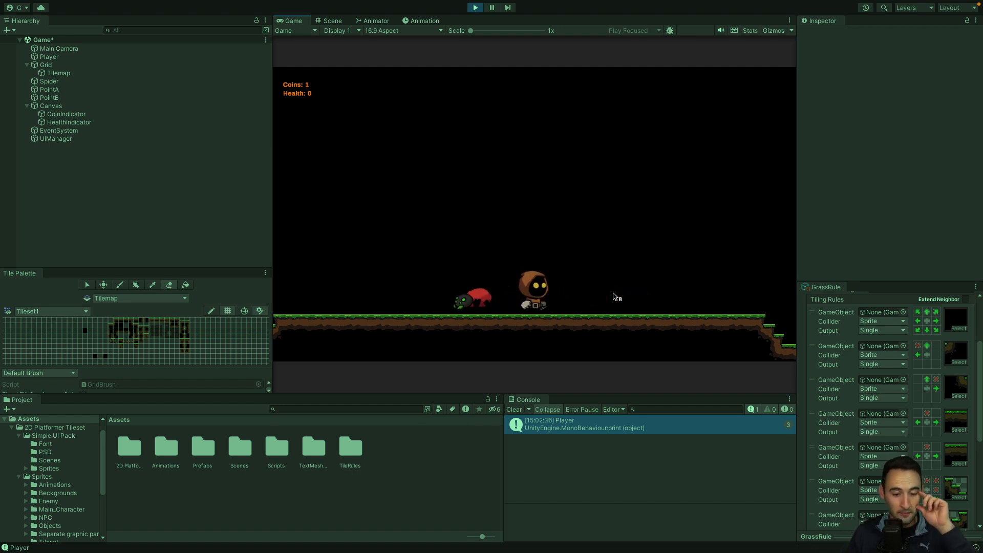
{"action": "left_click", "coordinate": [514, 409]}
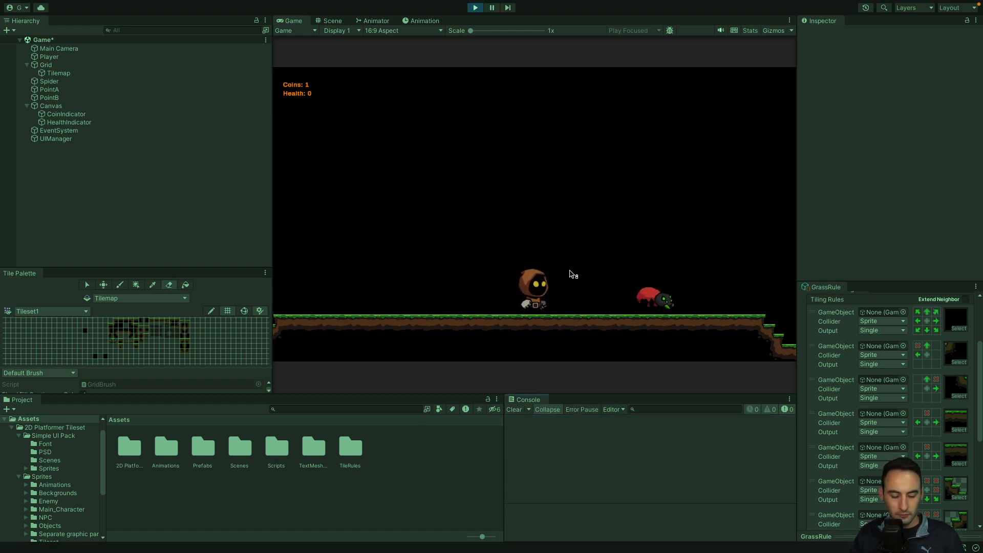
{"action": "key", "text": "d"}
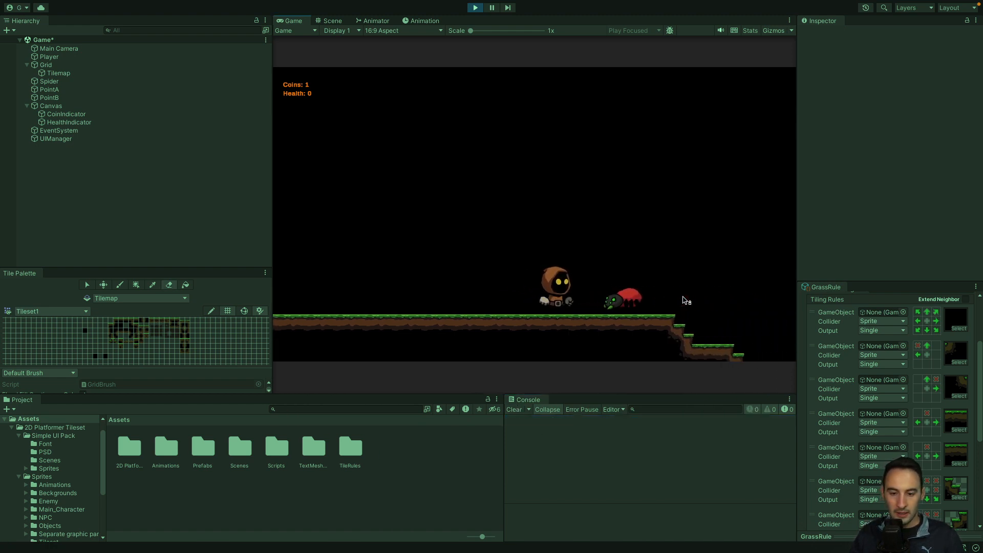
{"action": "key", "text": "a"}
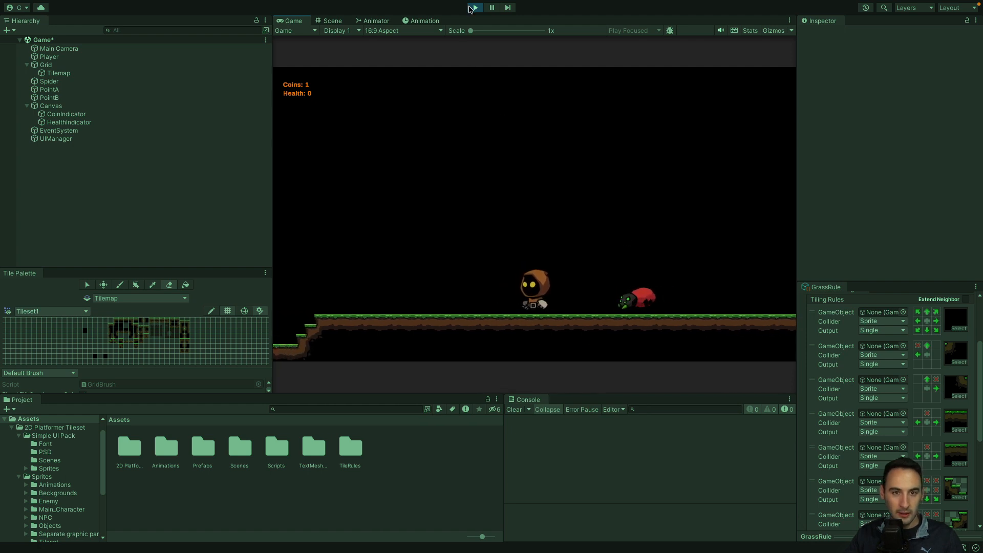
{"action": "left_click", "coordinate": [472, 8]}
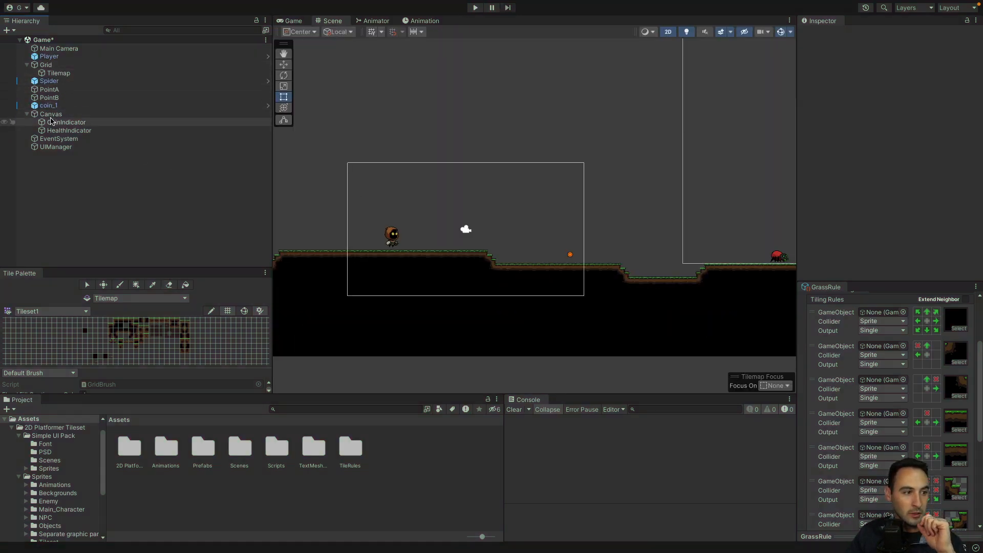
Apply coin_1's overrides to its prefab, and review the Spider's overrides and components
{"action": "left_click", "coordinate": [49, 106]}
{"action": "left_click", "coordinate": [845, 74]}
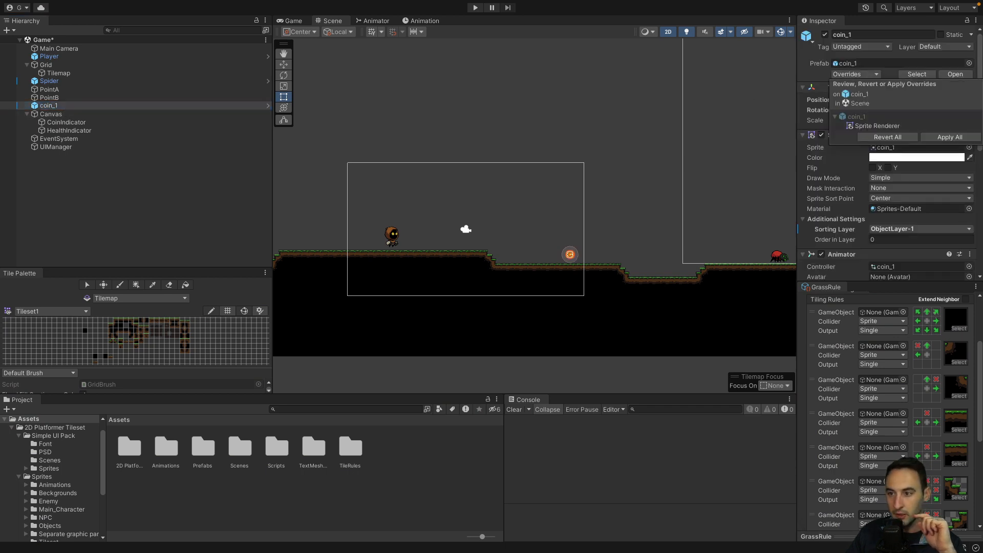
{"action": "left_click", "coordinate": [49, 81]}
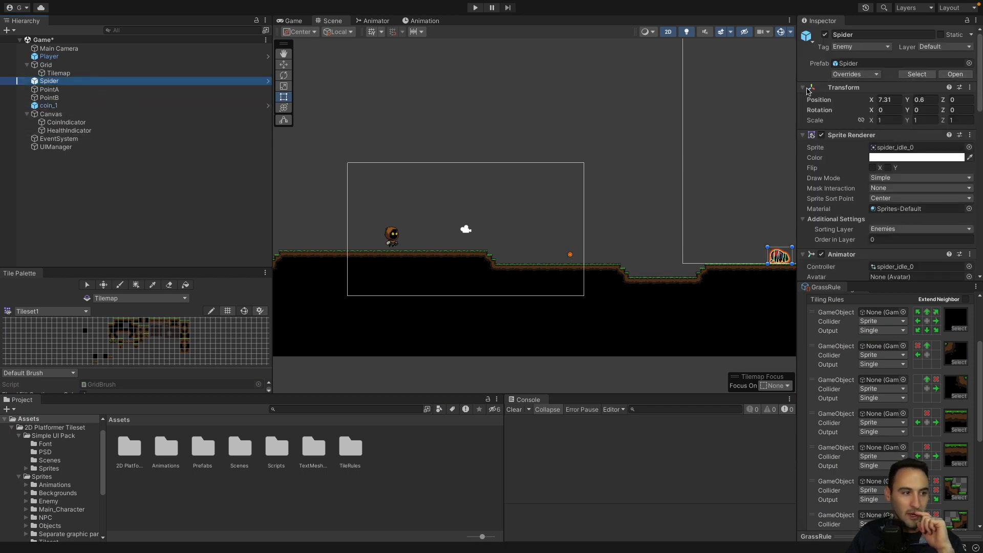
{"action": "left_click", "coordinate": [876, 76]}
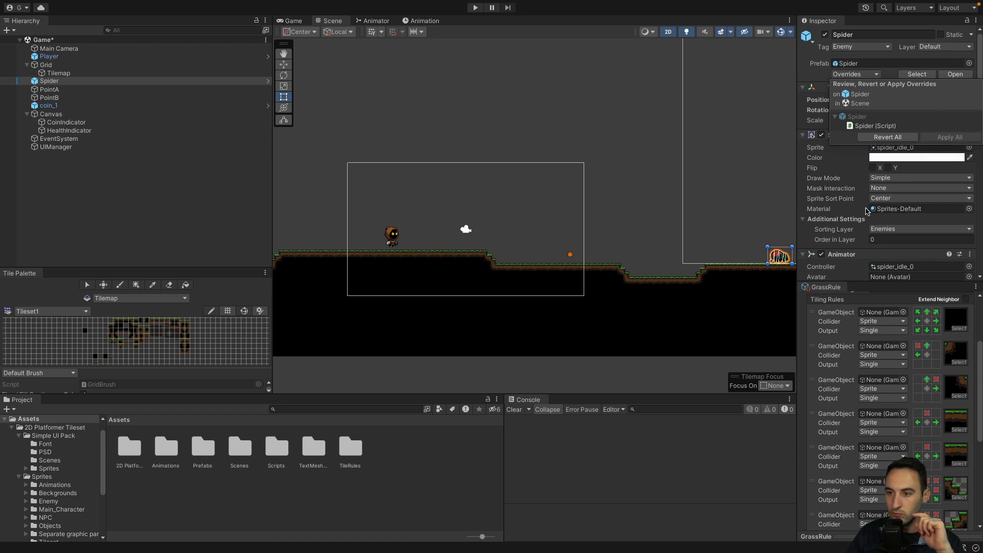
{"action": "scroll", "coordinate": [866, 211], "scroll_direction": "down", "scroll_amount": 10}
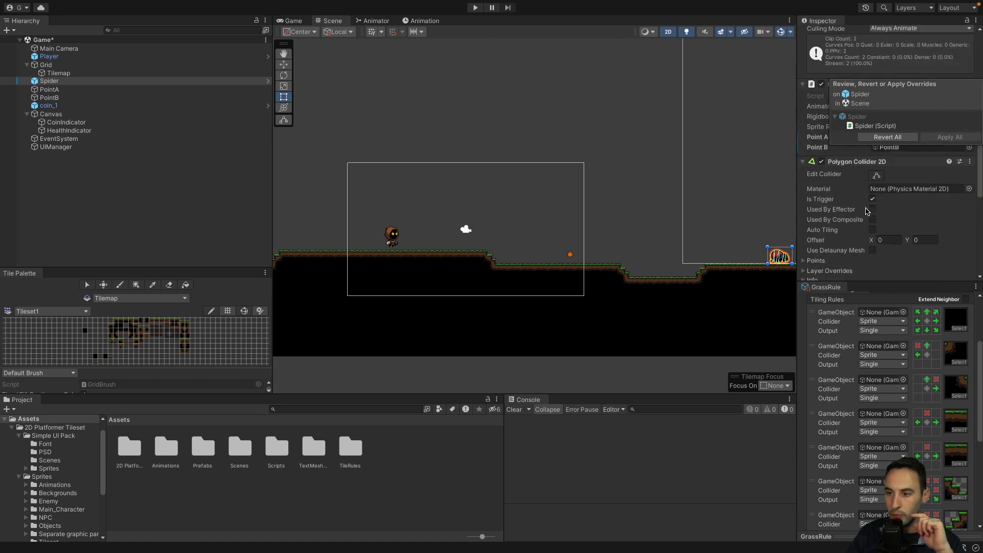
{"action": "scroll", "coordinate": [867, 211], "scroll_direction": "down", "scroll_amount": 3}
Clear the selection and collapse the Grid object in the scene hierarchy
{"action": "left_click", "coordinate": [228, 191]}
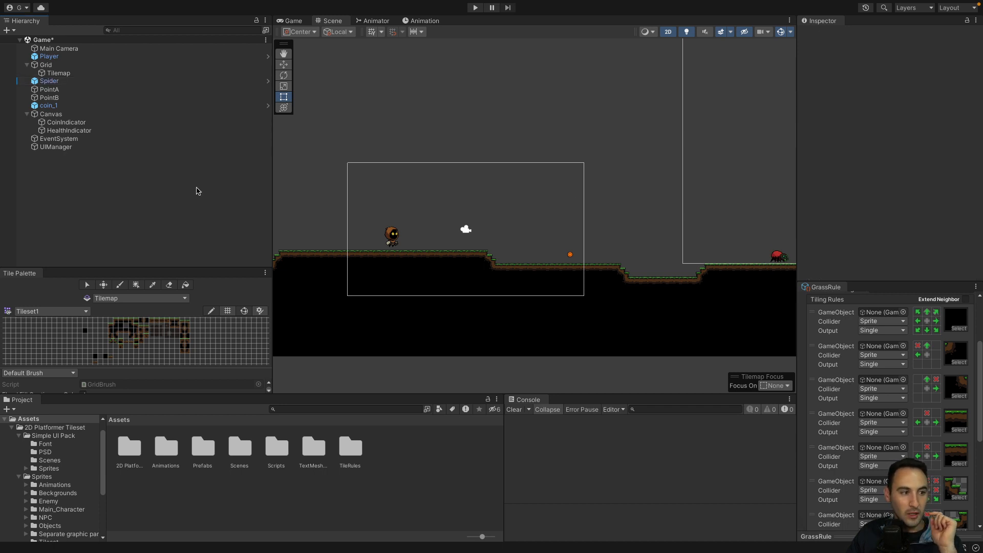
{"action": "left_click", "coordinate": [27, 64]}
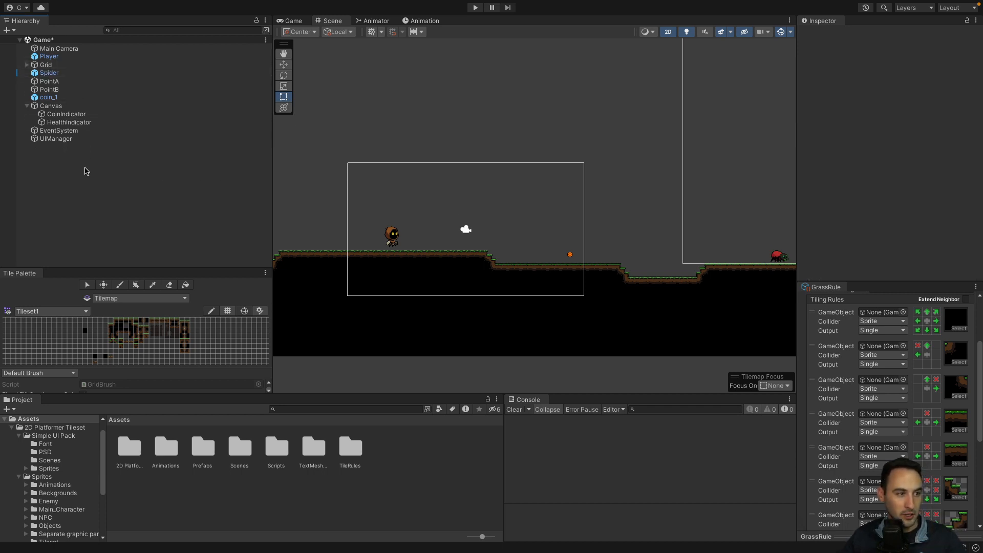
Save the scene and create an empty game object named SceneObjects in the hierarchy
{"action": "right_click", "coordinate": [85, 167]}
{"action": "left_click", "coordinate": [62, 168]}
{"action": "key", "text": "super+s"}
{"action": "right_click", "coordinate": [63, 166]}
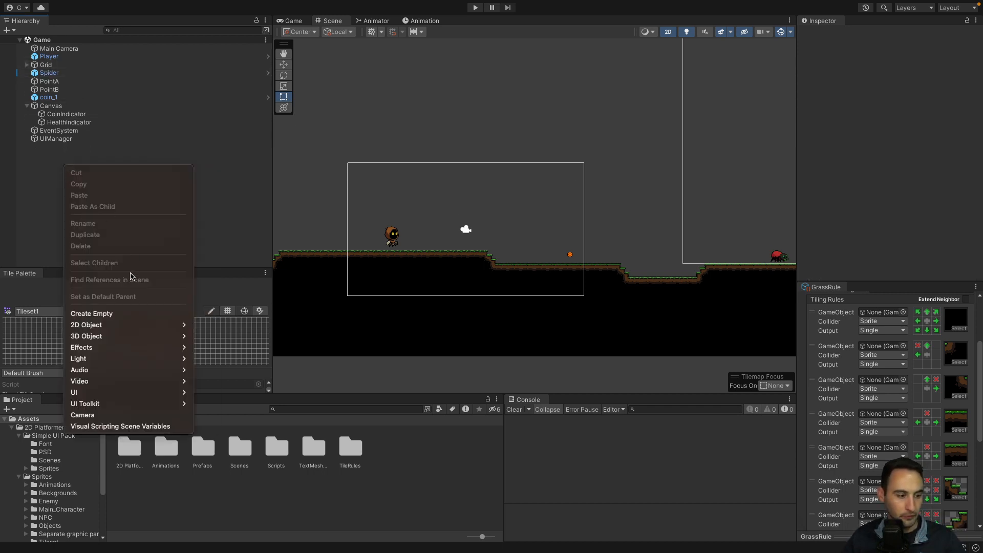
{"action": "left_click", "coordinate": [118, 314]}
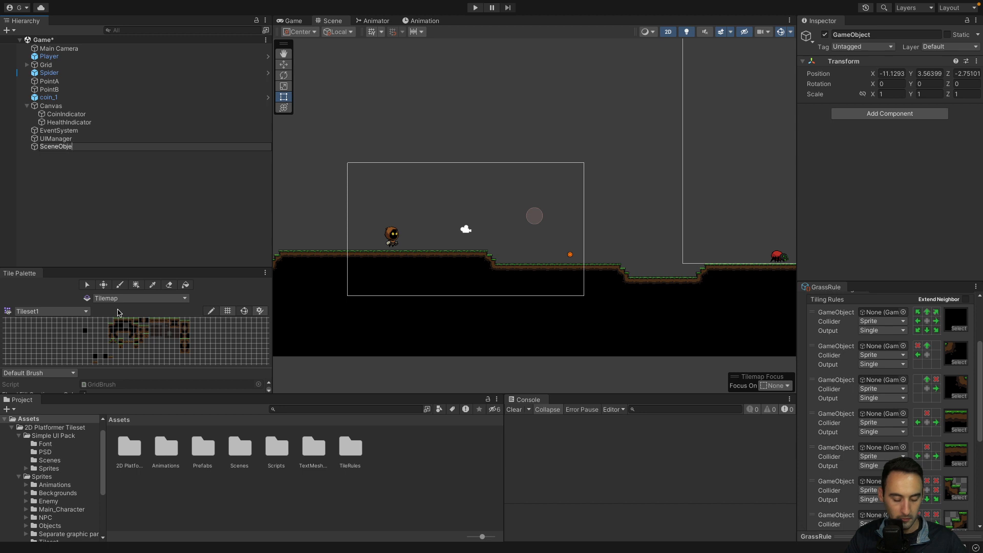
{"action": "key", "text": "Return"}
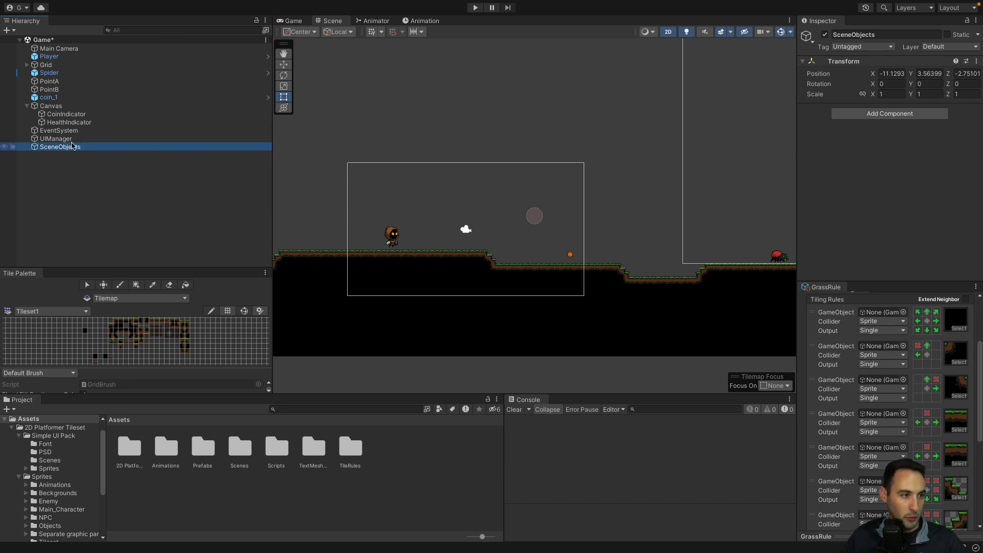
Reorder the hierarchy so UIManager, EventSystem and the collapsed Canvas come first, above Main Camera
{"action": "left_click_drag", "start_coordinate": [66, 138], "coordinate": [60, 49]}
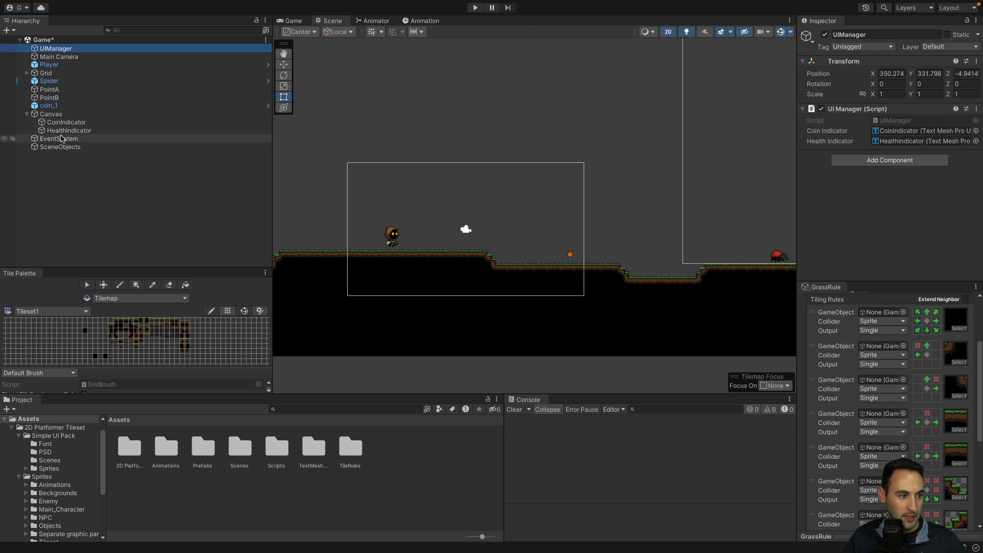
{"action": "left_click_drag", "start_coordinate": [60, 138], "coordinate": [60, 53]}
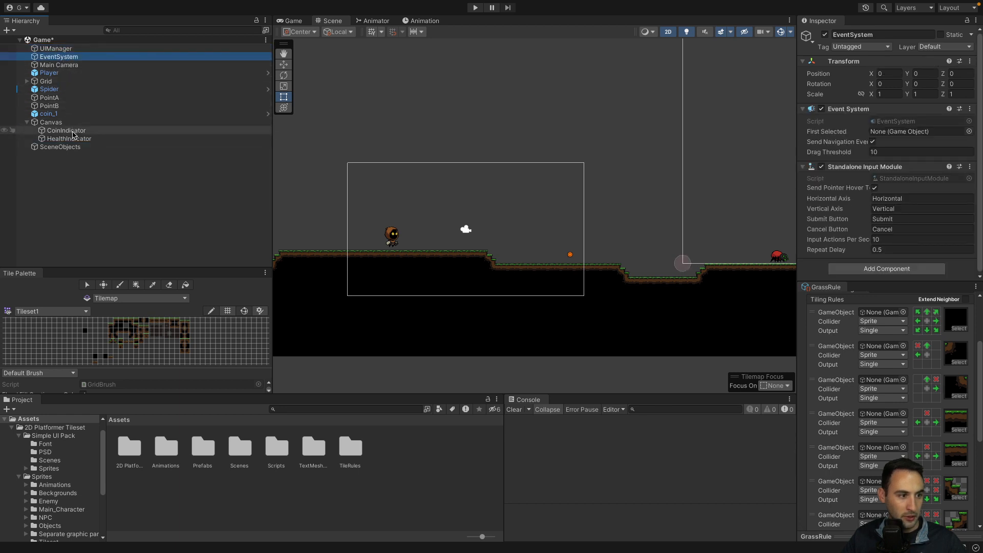
{"action": "left_click", "coordinate": [26, 122]}
{"action": "left_click_drag", "start_coordinate": [51, 123], "coordinate": [49, 60]}
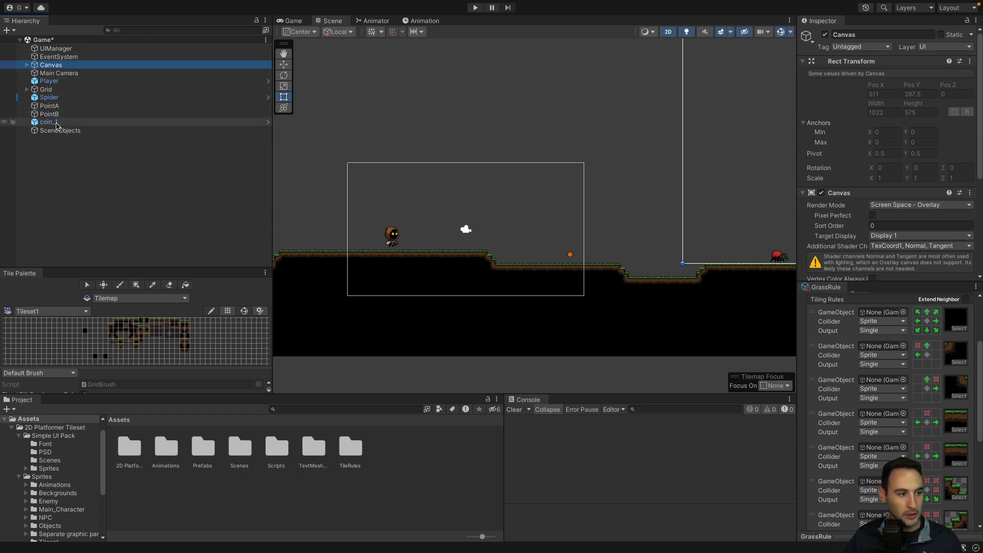
Place SceneObjects and Player directly below Grid in the hierarchy, and nest coin_1 inside SceneObjects
{"action": "left_click_drag", "start_coordinate": [56, 131], "coordinate": [51, 95]}
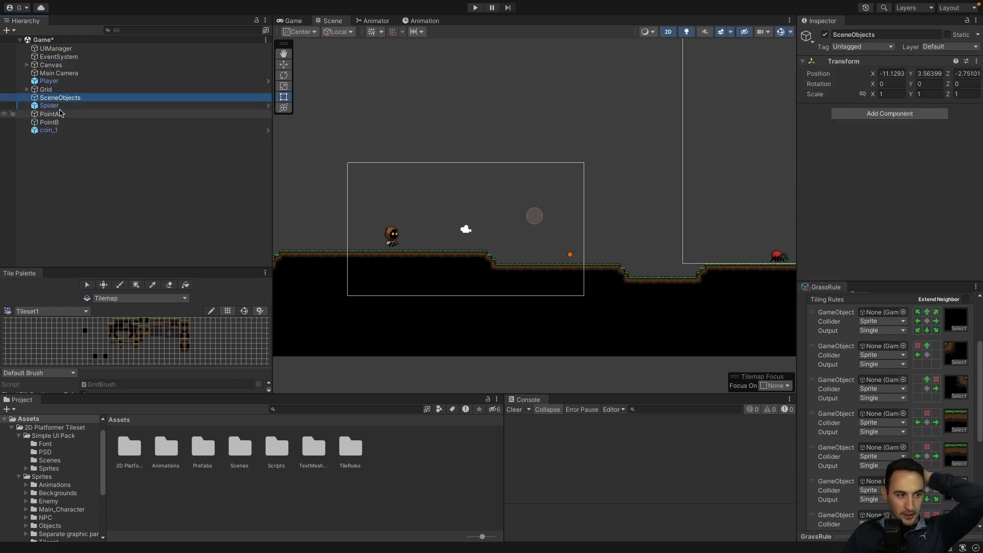
{"action": "left_click_drag", "start_coordinate": [49, 81], "coordinate": [49, 105]}
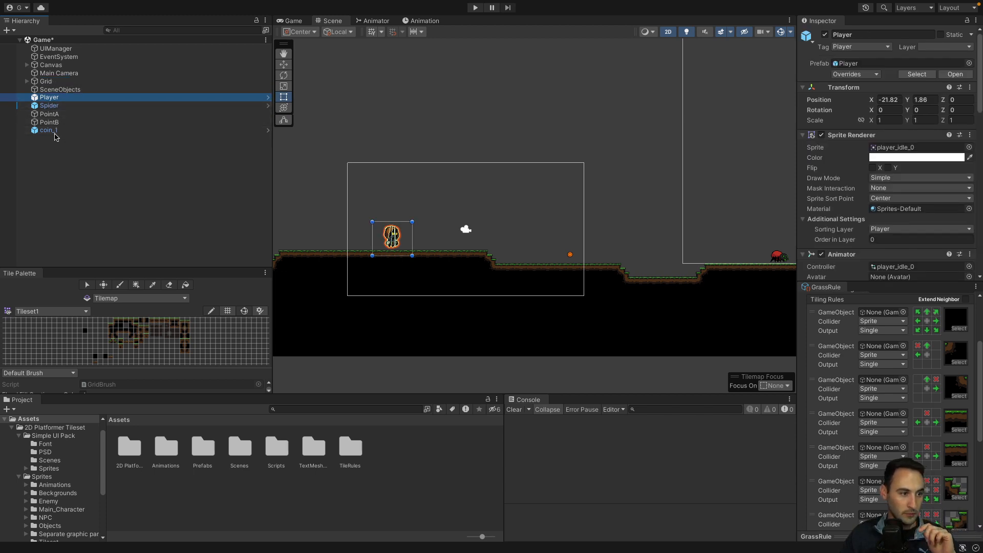
{"action": "left_click_drag", "start_coordinate": [56, 130], "coordinate": [58, 90]}
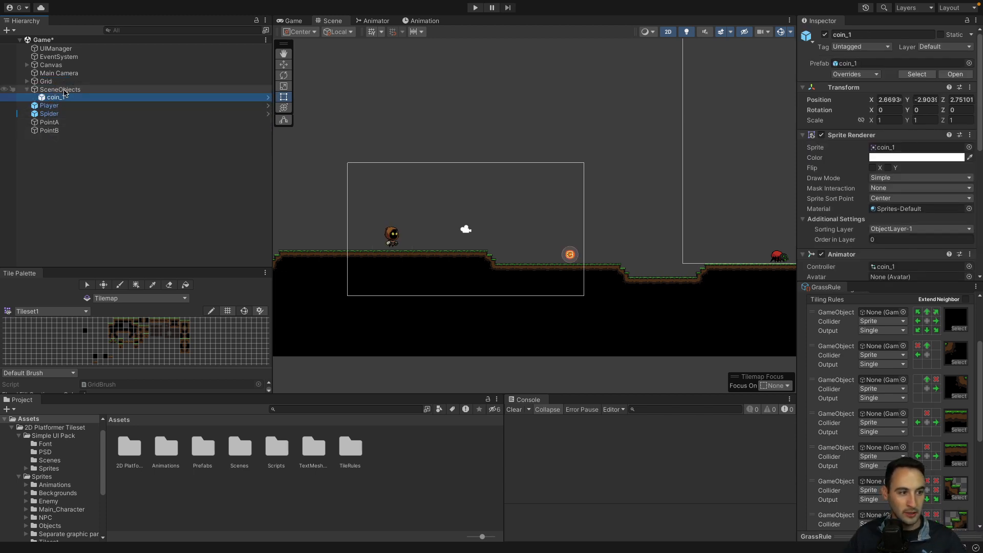
{"action": "left_click", "coordinate": [60, 89]}
Check in play mode how coin_1 overlaps the player with its Circle Collider 2D temporarily disabled, and stop play mode
{"action": "left_click", "coordinate": [475, 7]}
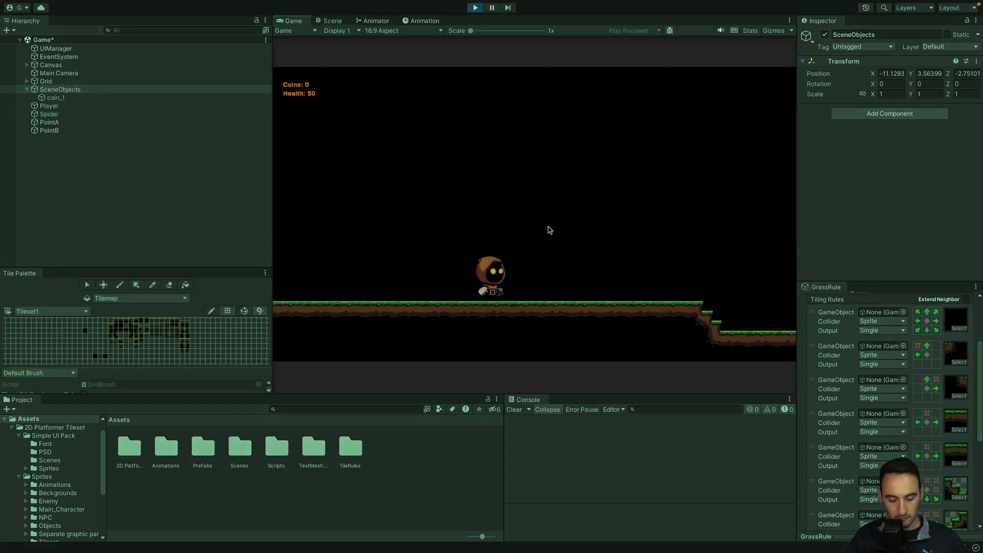
{"action": "left_click", "coordinate": [55, 98]}
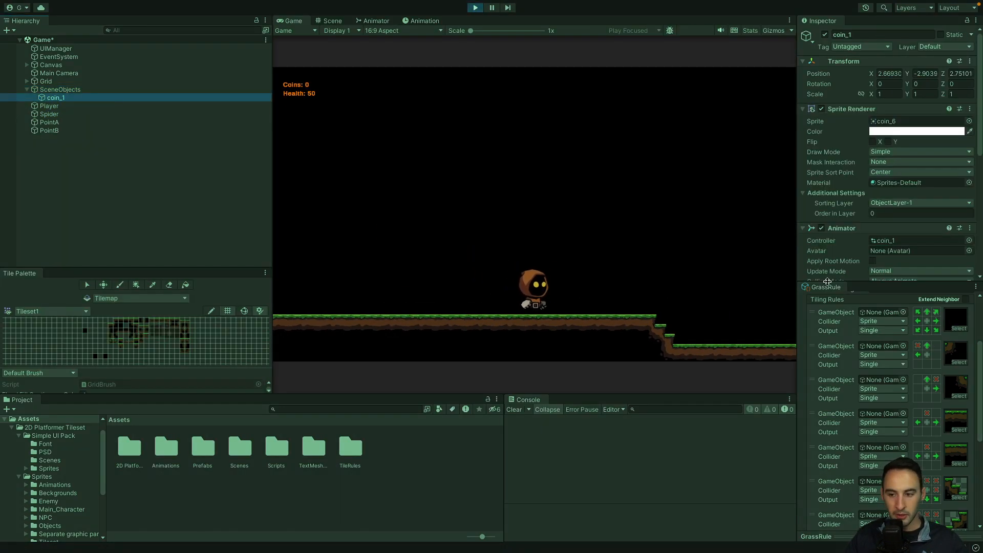
{"action": "scroll", "coordinate": [832, 214], "scroll_direction": "down", "scroll_amount": 3}
{"action": "scroll", "coordinate": [832, 214], "scroll_direction": "down", "scroll_amount": 3}
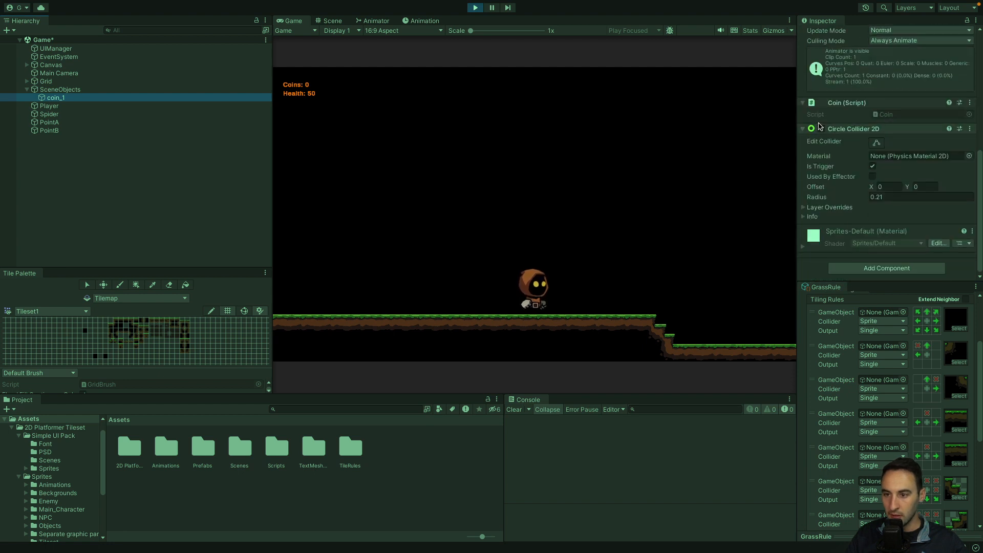
{"action": "left_click", "coordinate": [585, 199]}
{"action": "key", "text": "d"}
{"action": "key", "text": "d"}
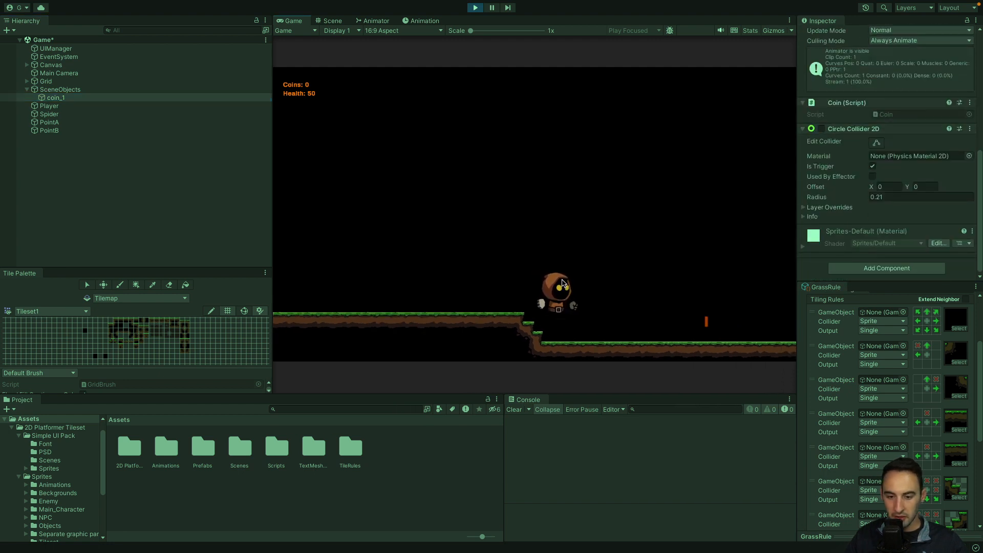
{"action": "key", "text": "d"}
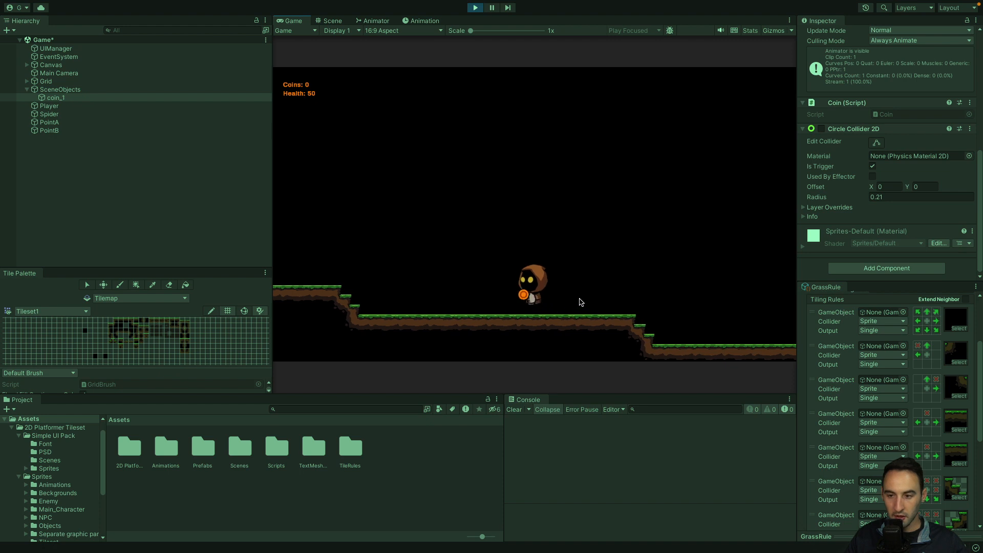
{"action": "left_click", "coordinate": [475, 7]}
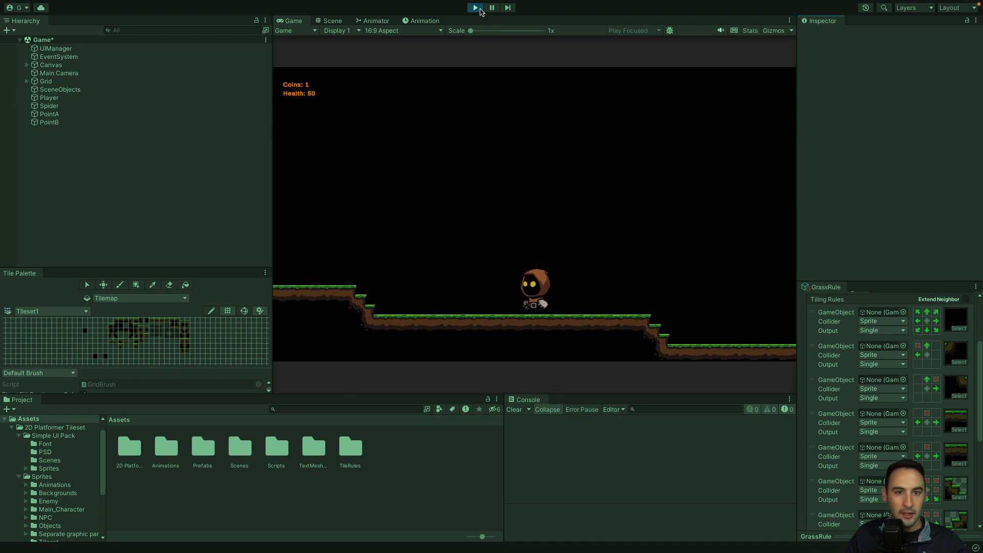
Select SceneObjects, make the Project window taller and frame the level's starting area in the Scene view
{"action": "left_click", "coordinate": [60, 89]}
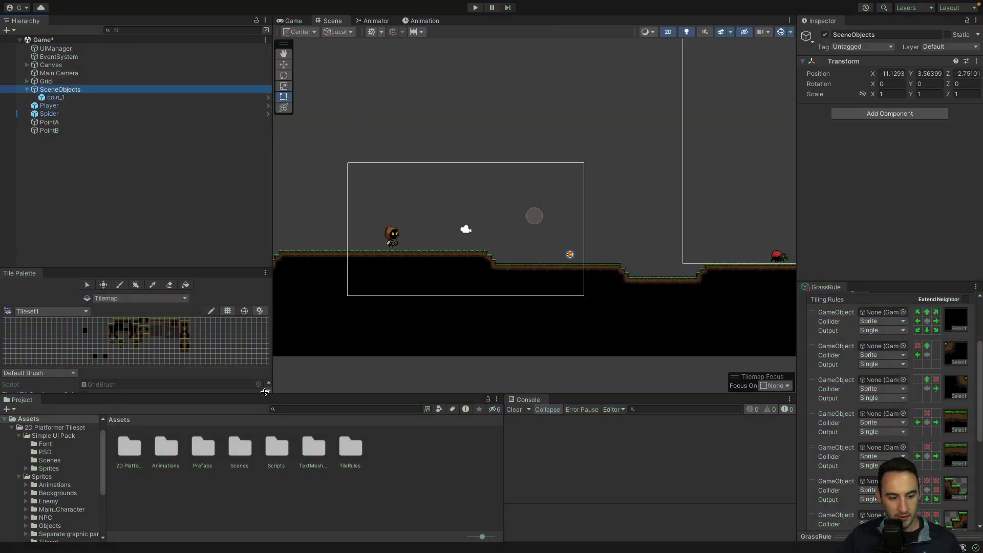
{"action": "left_click_drag", "start_coordinate": [309, 393], "coordinate": [309, 304]}
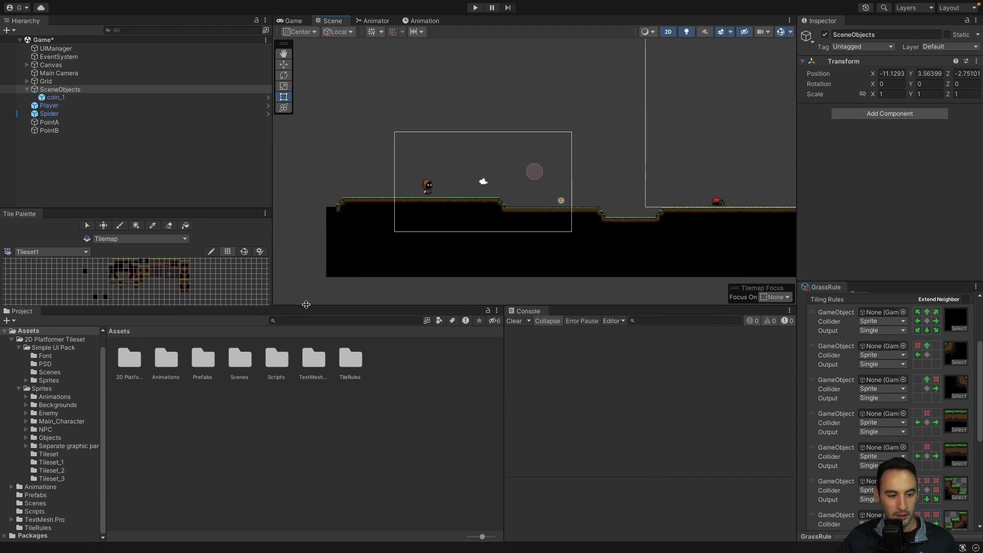
{"action": "middle_click_drag", "start_coordinate": [507, 261], "coordinate": [594, 229]}
{"action": "scroll", "coordinate": [456, 270], "scroll_direction": "down", "scroll_amount": 8}
{"action": "scroll", "coordinate": [425, 248], "scroll_direction": "down", "scroll_amount": 14}
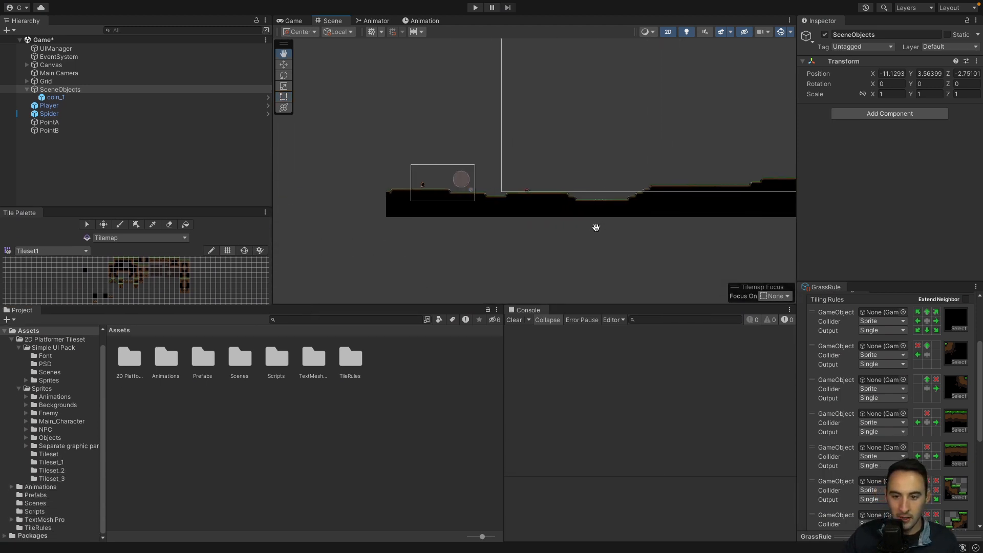
{"action": "scroll", "coordinate": [445, 203], "scroll_direction": "up", "scroll_amount": 10}
{"action": "middle_click_drag", "start_coordinate": [417, 204], "coordinate": [406, 224]}
{"action": "scroll", "coordinate": [406, 224], "scroll_direction": "up", "scroll_amount": 1}
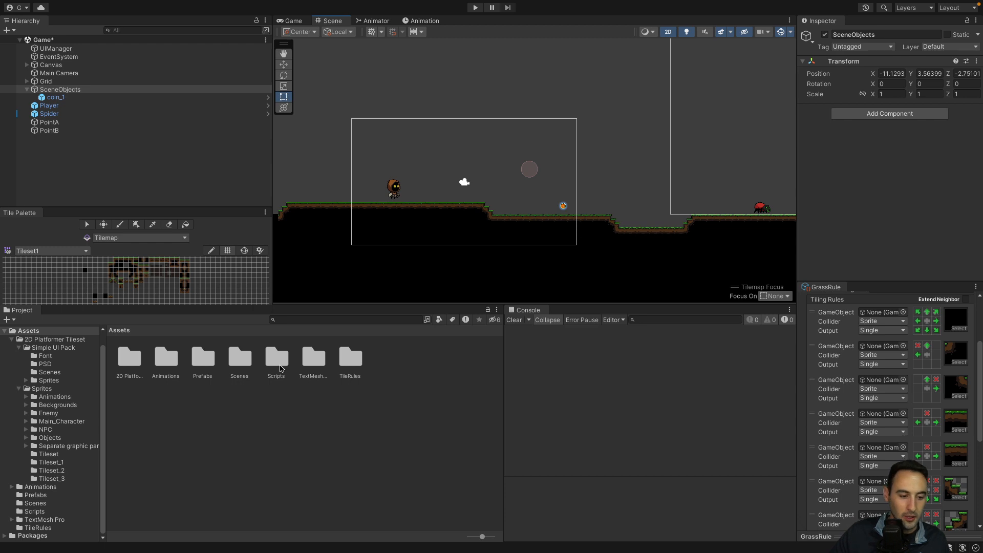
Open the Buildings folder under 2D Platformer Tileset/Sprites/Objects, and widen the Project window with larger thumbnails
{"action": "double_click", "coordinate": [136, 363]}
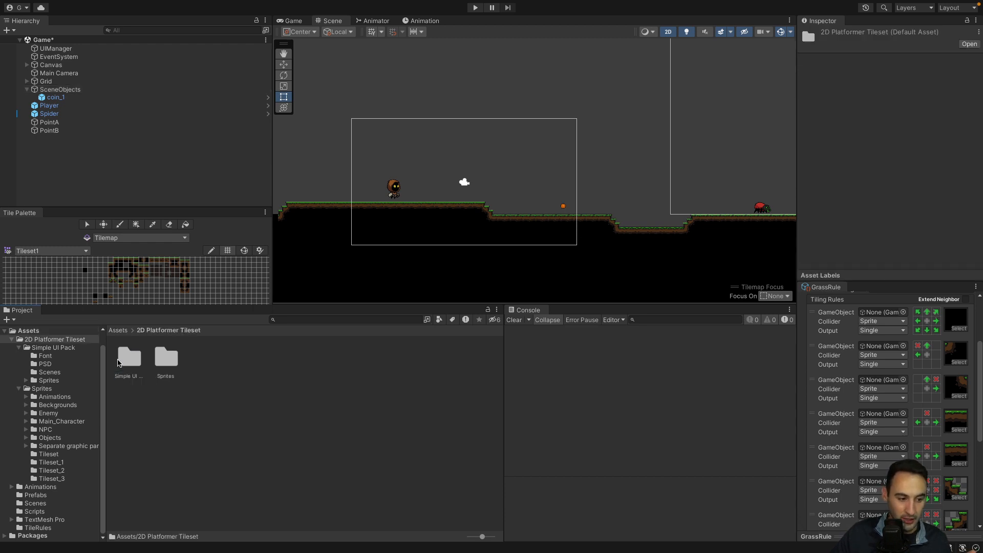
{"action": "double_click", "coordinate": [165, 358]}
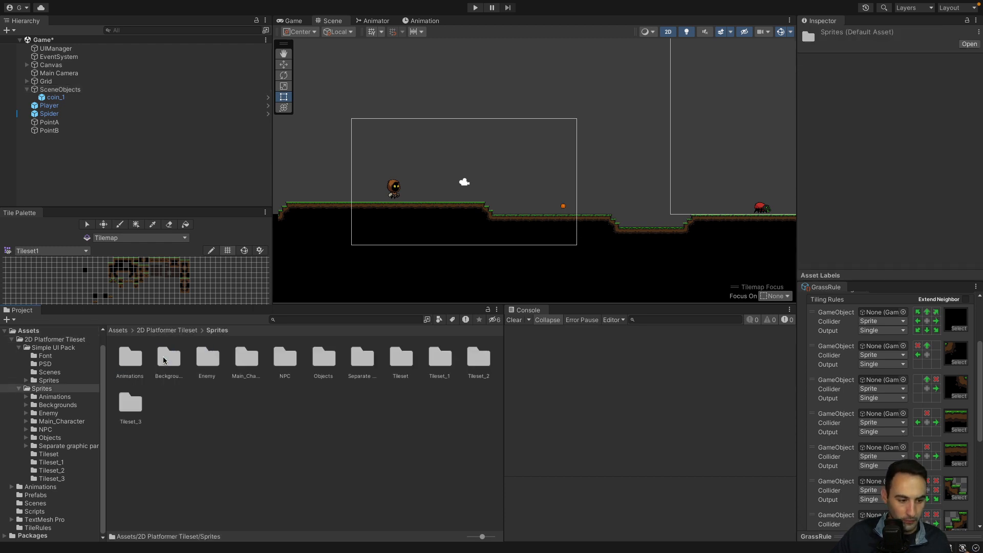
{"action": "double_click", "coordinate": [324, 355]}
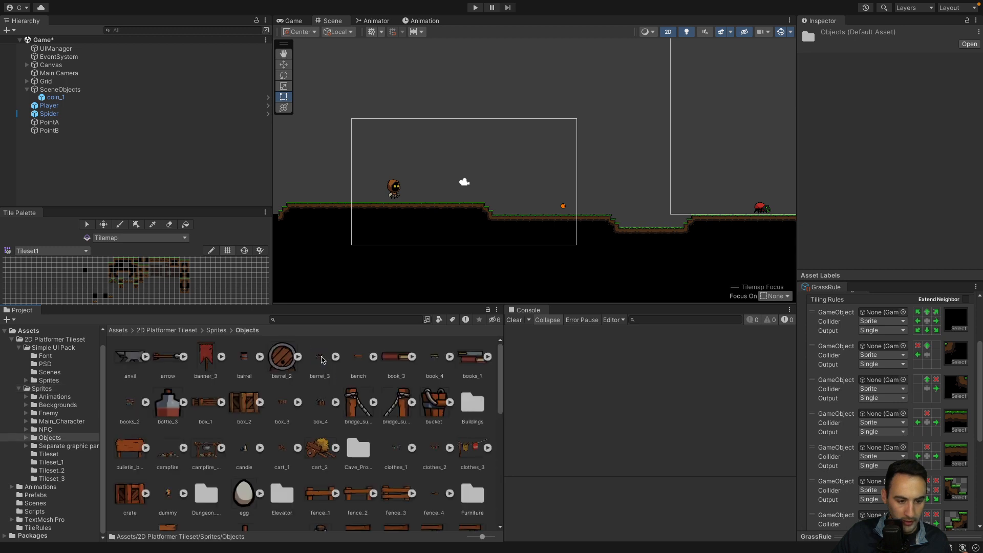
{"action": "scroll", "coordinate": [246, 373], "scroll_direction": "down", "scroll_amount": 2}
{"action": "scroll", "coordinate": [246, 372], "scroll_direction": "down", "scroll_amount": 8}
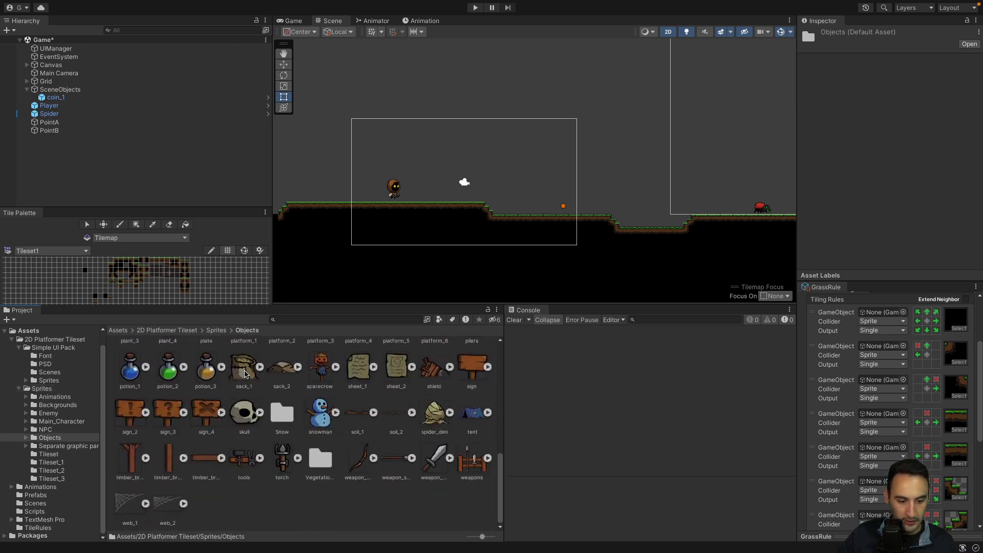
{"action": "scroll", "coordinate": [324, 462], "scroll_direction": "up", "scroll_amount": 5}
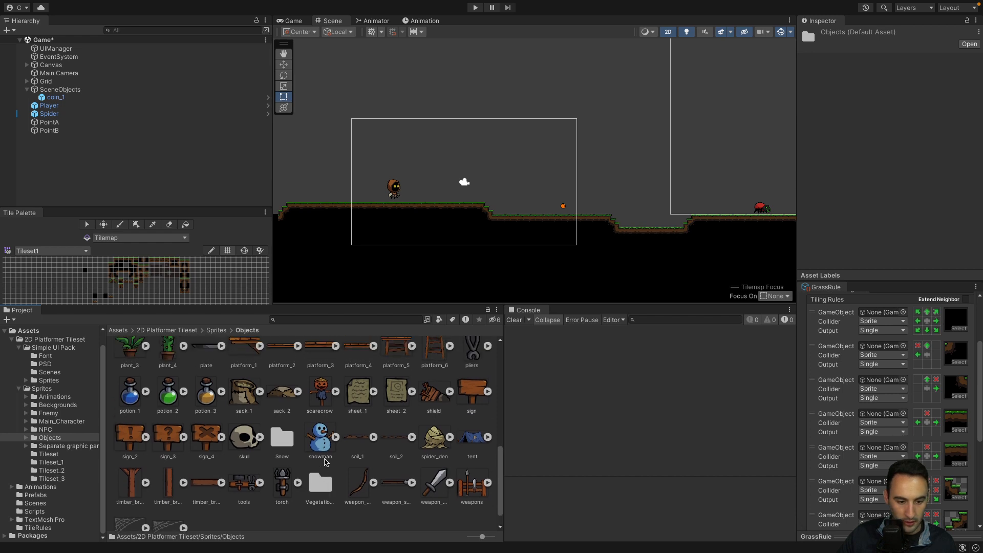
{"action": "scroll", "coordinate": [325, 462], "scroll_direction": "up", "scroll_amount": 2}
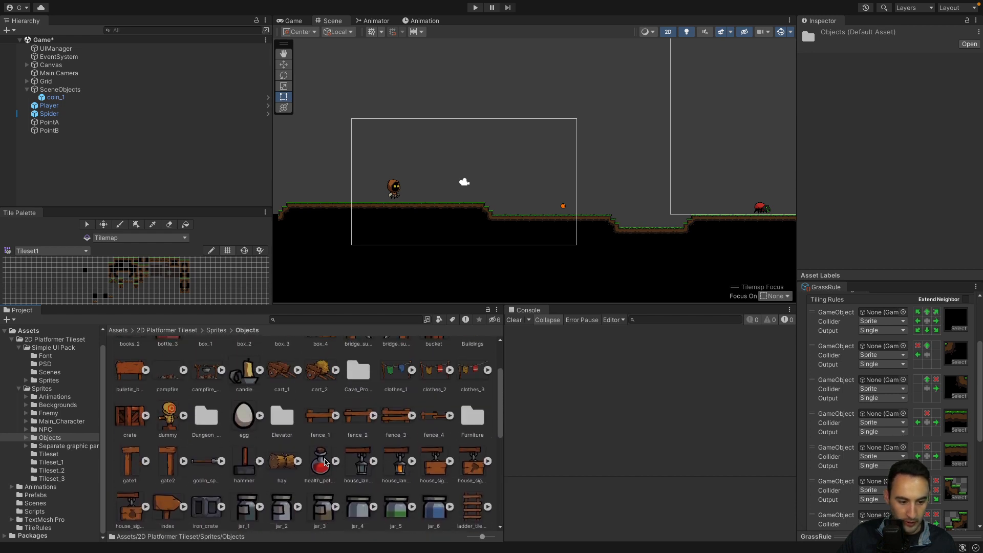
{"action": "scroll", "coordinate": [460, 404], "scroll_direction": "up", "scroll_amount": 2}
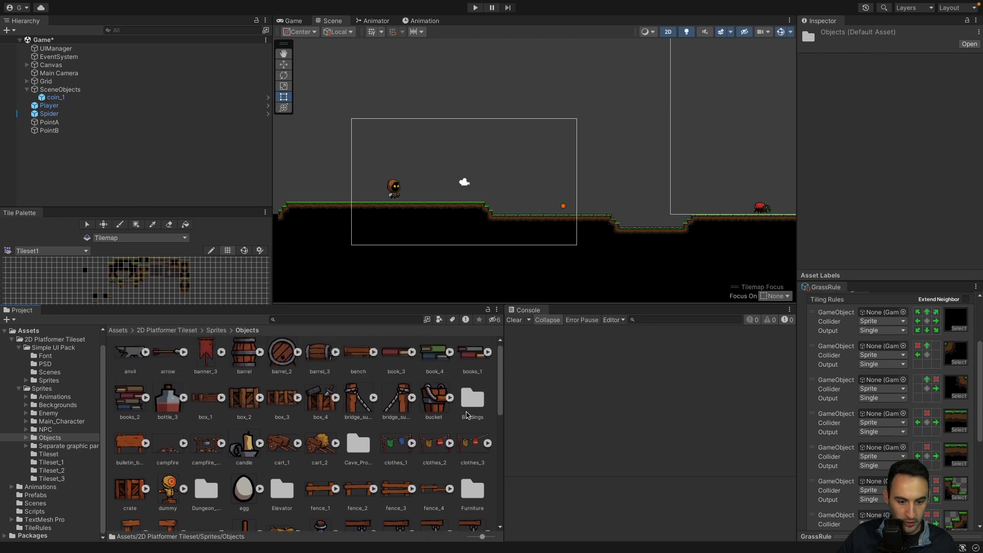
{"action": "double_click", "coordinate": [468, 402]}
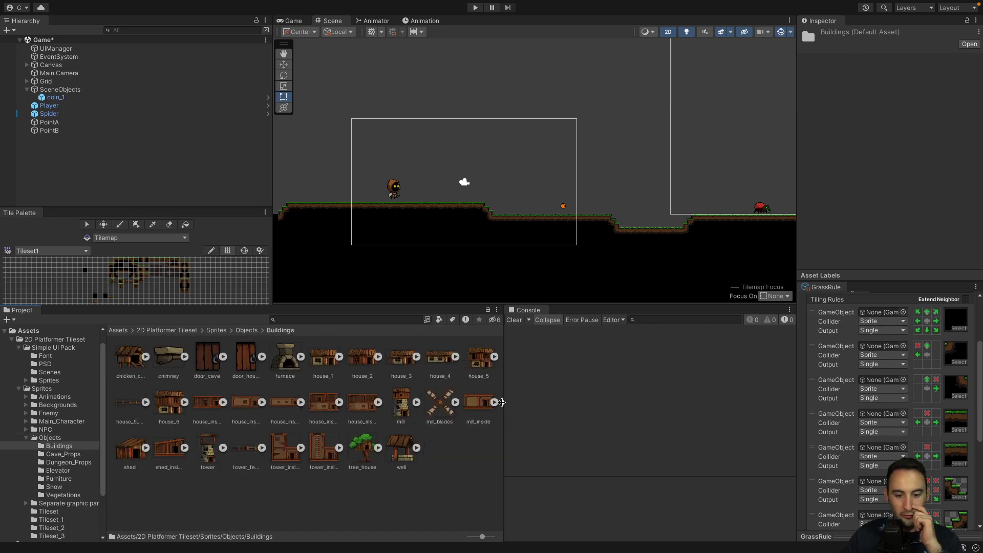
{"action": "left_click_drag", "start_coordinate": [501, 403], "coordinate": [738, 410]}
{"action": "left_click_drag", "start_coordinate": [726, 537], "coordinate": [749, 541]}
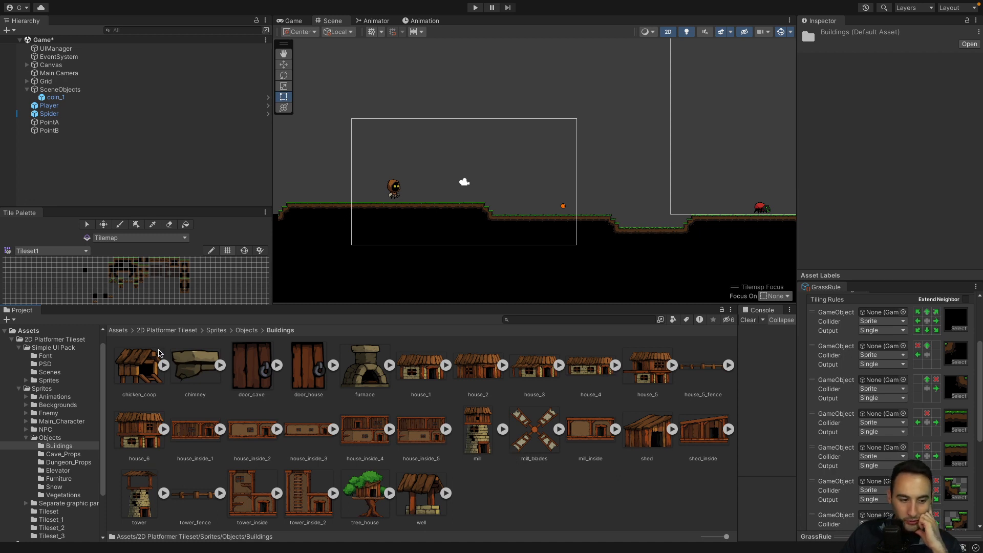
{"action": "left_click_drag", "start_coordinate": [204, 318], "coordinate": [323, 189]}
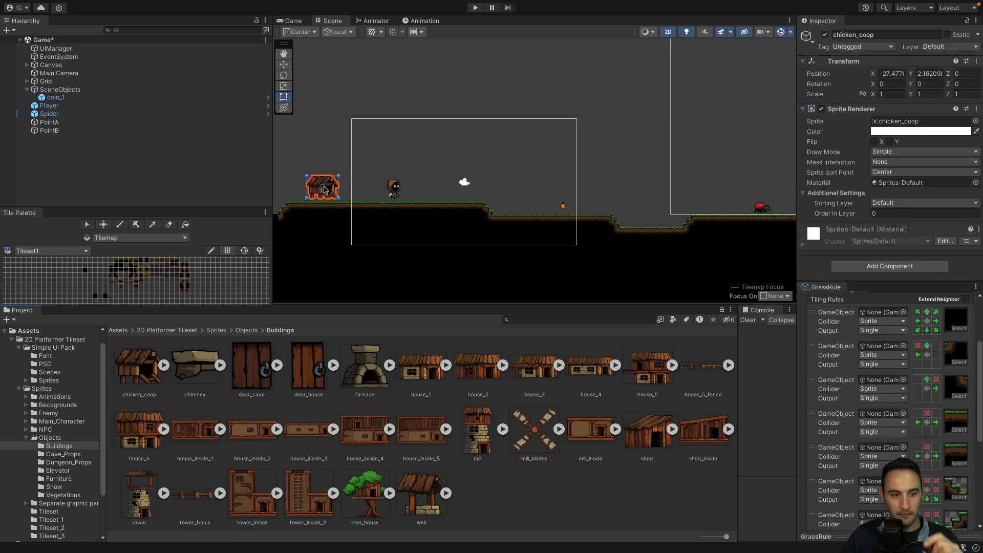
{"action": "right_click", "coordinate": [56, 140]}
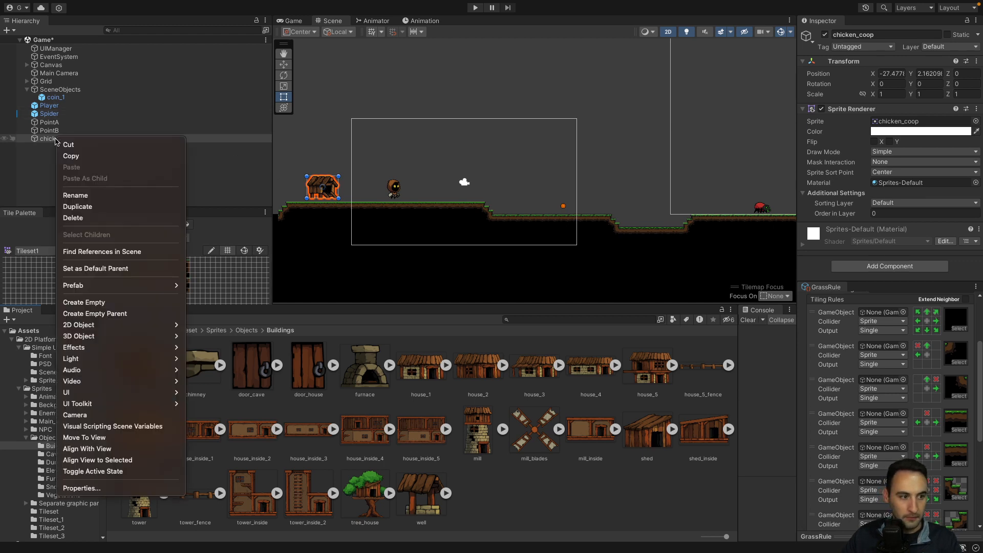
{"action": "left_click", "coordinate": [73, 217]}
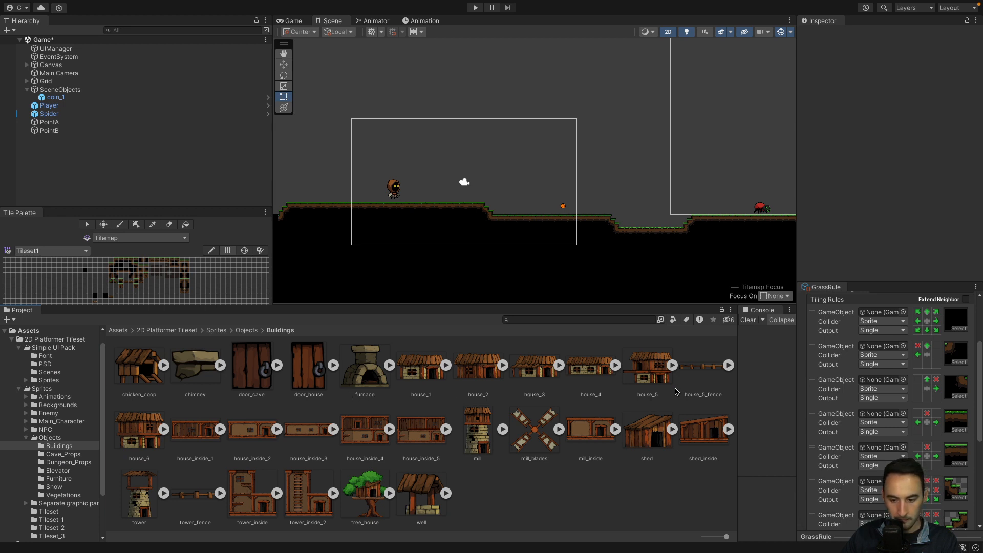
Place the shed sprite on the grass just behind the player's start, at about X -26.56, Y 2.78
{"action": "left_click_drag", "start_coordinate": [653, 444], "coordinate": [313, 205]}
{"action": "scroll", "coordinate": [487, 178], "scroll_direction": "up", "scroll_amount": 6}
{"action": "middle_click_drag", "start_coordinate": [328, 200], "coordinate": [536, 180]}
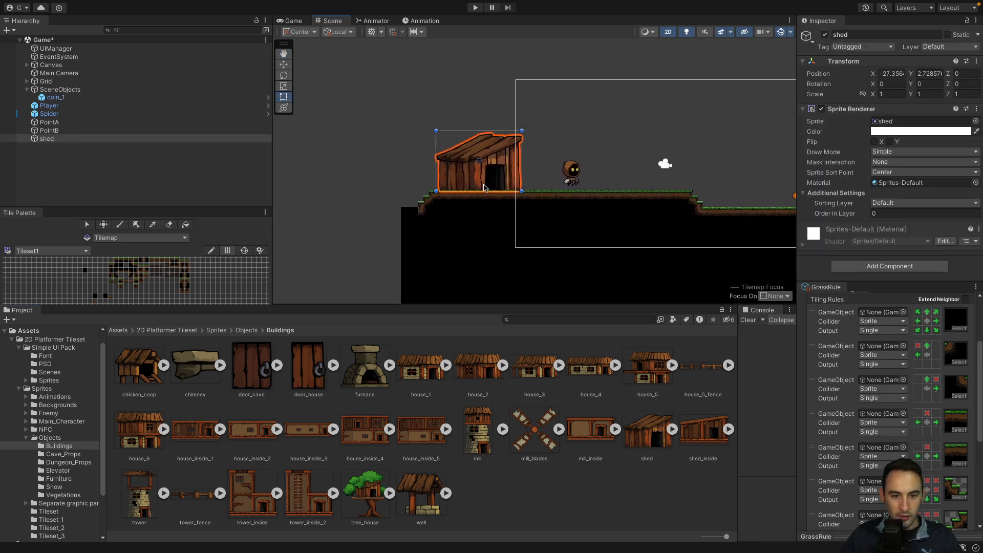
{"action": "scroll", "coordinate": [471, 186], "scroll_direction": "up", "scroll_amount": 12}
{"action": "scroll", "coordinate": [472, 186], "scroll_direction": "up", "scroll_amount": 3}
{"action": "left_click_drag", "start_coordinate": [461, 176], "coordinate": [495, 171]}
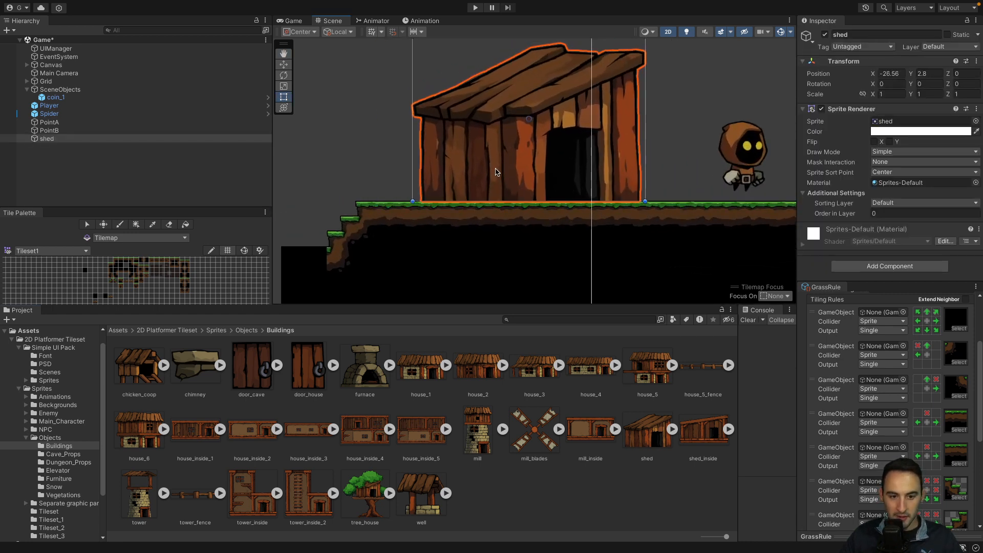
{"action": "middle_click_drag", "start_coordinate": [658, 233], "coordinate": [616, 271]}
{"action": "left_click", "coordinate": [571, 201]}
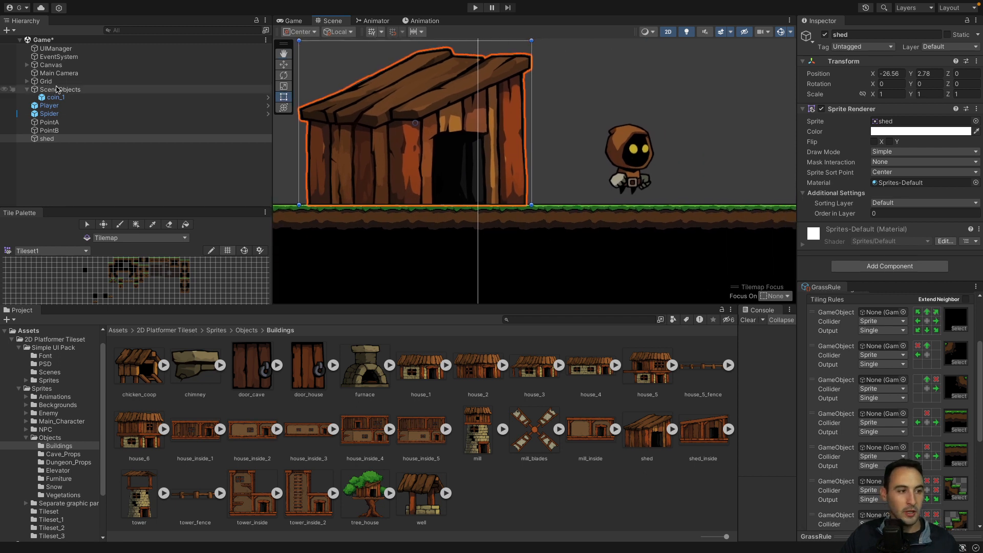
Check the layer options of SceneObjects and the sorting layer assigned in coin_1's Sprite Renderer
{"action": "left_click", "coordinate": [969, 48]}
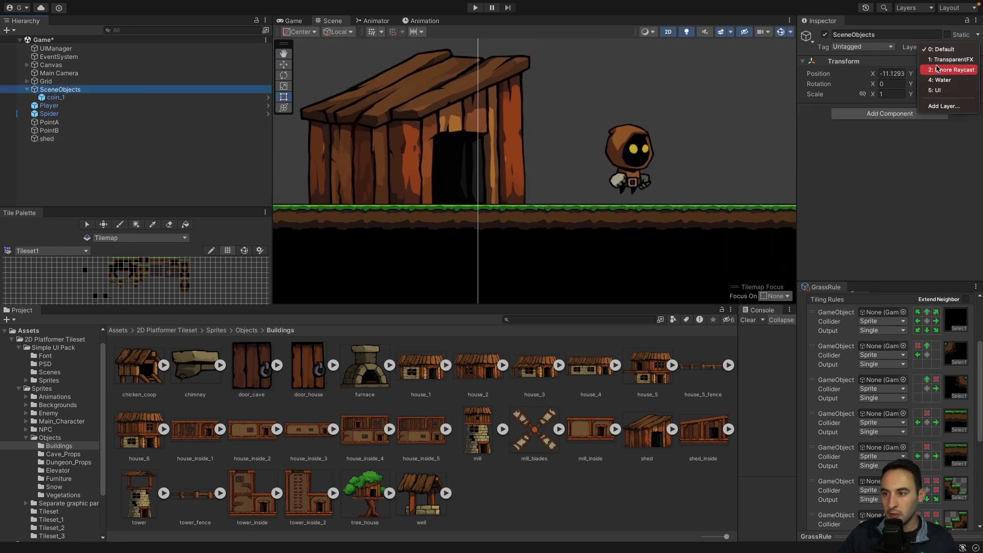
{"action": "left_click", "coordinate": [891, 179]}
{"action": "left_click", "coordinate": [72, 98]}
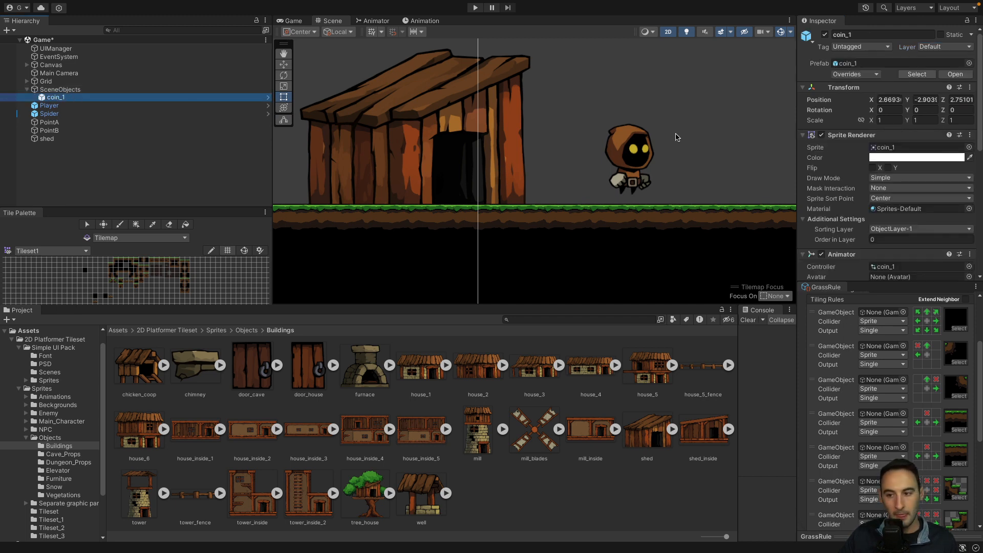
{"action": "scroll", "coordinate": [892, 152], "scroll_direction": "down", "scroll_amount": 4}
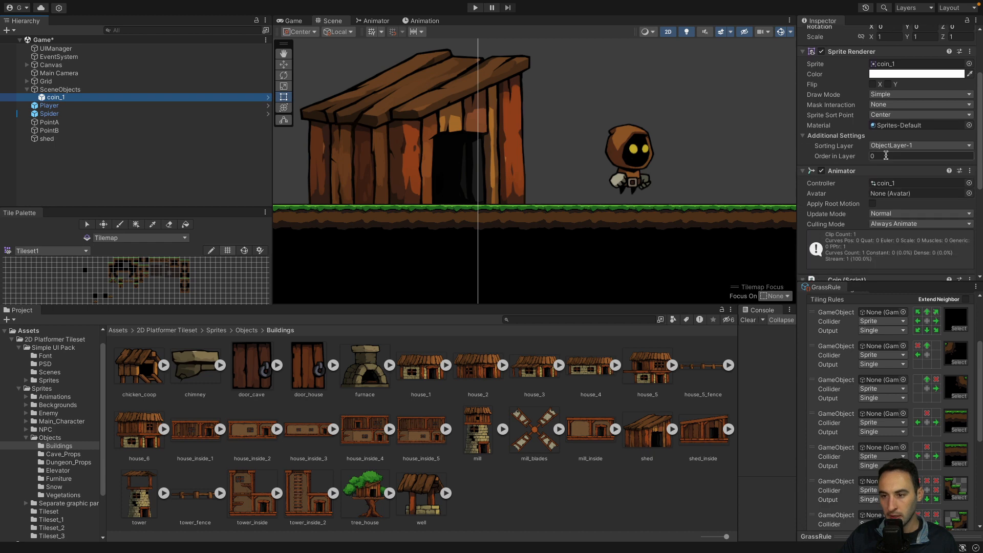
{"action": "scroll", "coordinate": [888, 158], "scroll_direction": "up", "scroll_amount": 1}
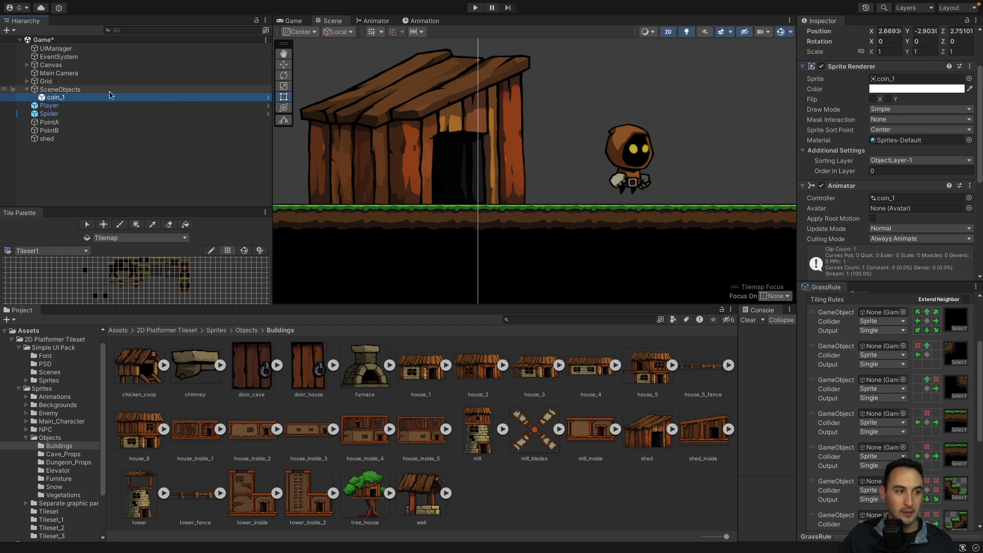
{"action": "scroll", "coordinate": [958, 104], "scroll_direction": "up", "scroll_amount": 3}
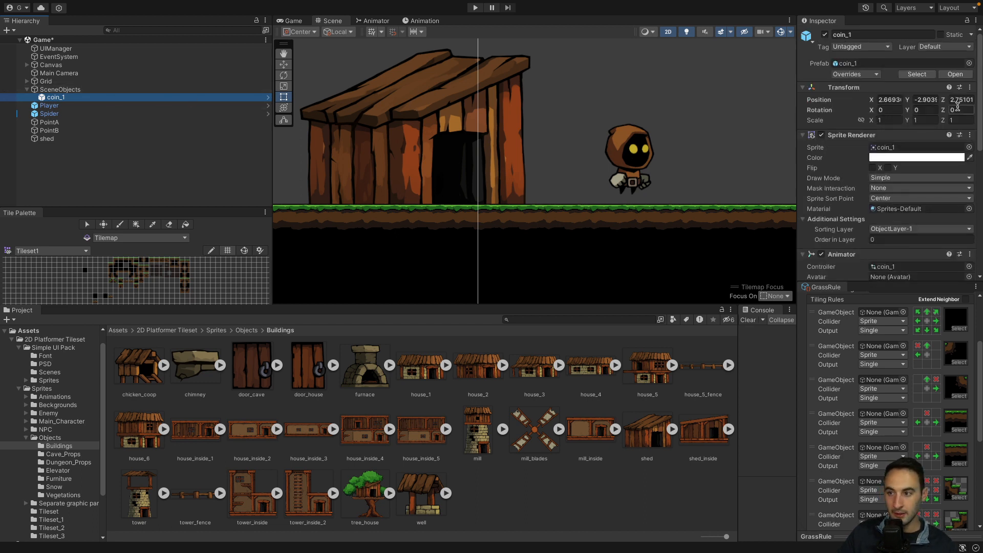
Rename the sorting layer ObjectLayer-1 to Collectables and check the sorting layer assigned to coin_1
{"action": "left_click", "coordinate": [961, 46]}
{"action": "left_click", "coordinate": [942, 105]}
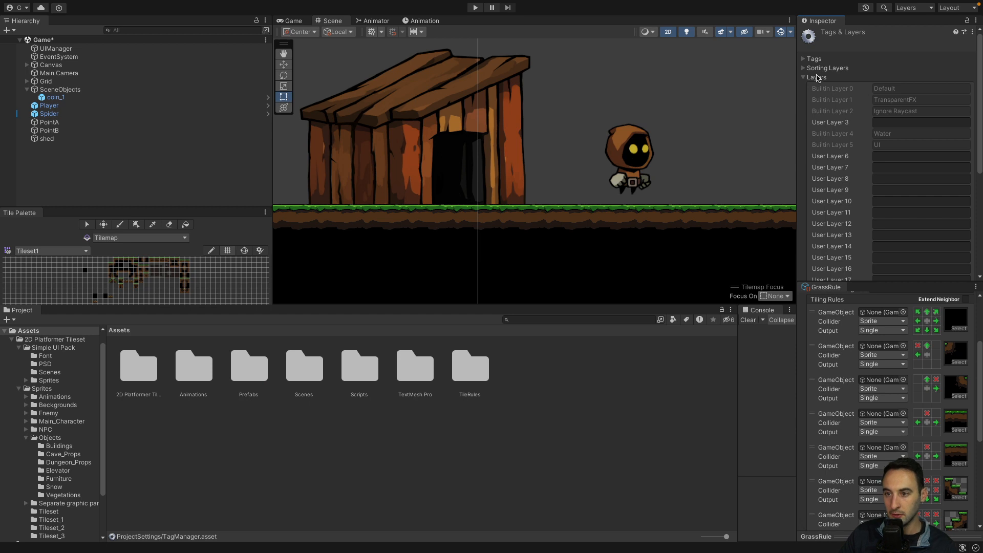
{"action": "left_click", "coordinate": [810, 68]}
{"action": "left_click", "coordinate": [931, 138]}
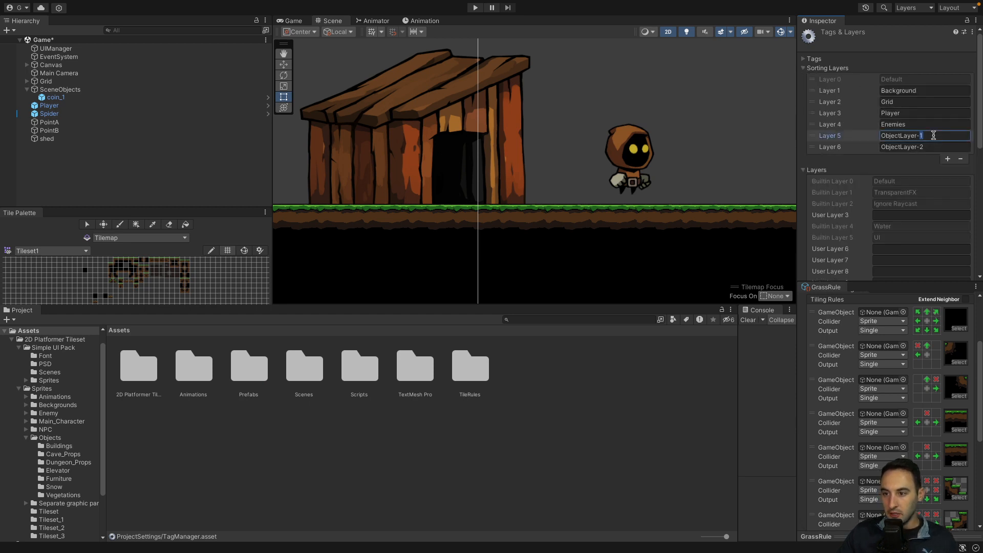
{"action": "type", "text": "Collectables"}
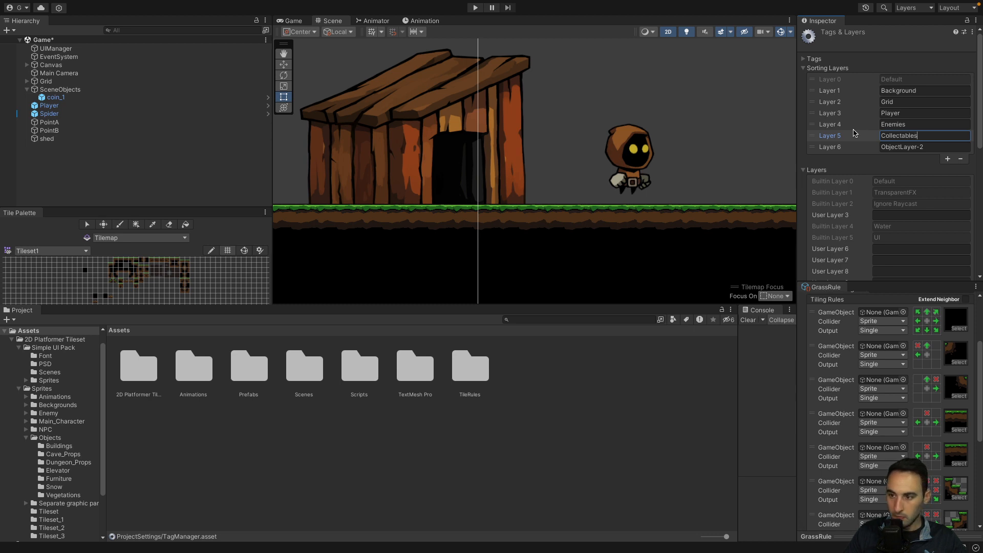
{"action": "left_click", "coordinate": [77, 97]}
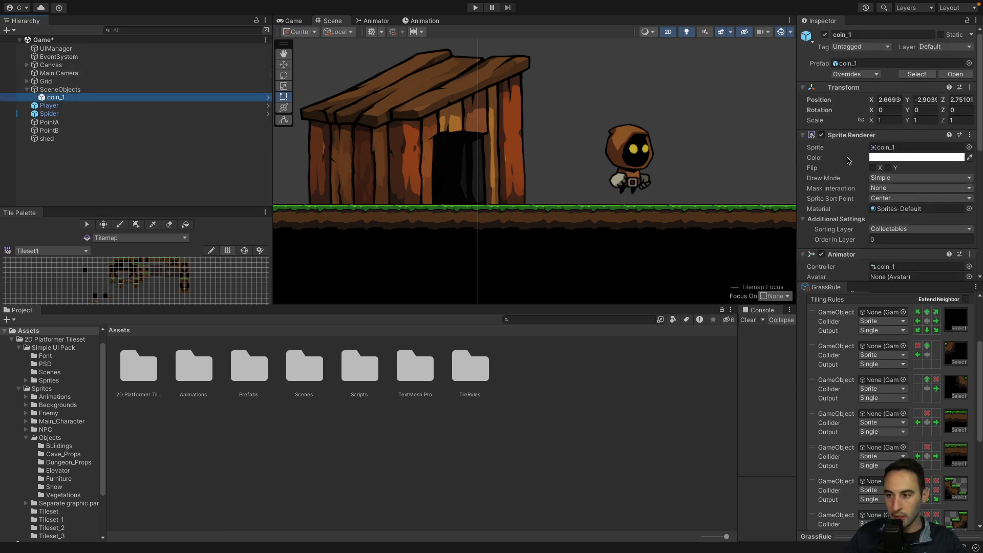
{"action": "scroll", "coordinate": [944, 171], "scroll_direction": "down", "scroll_amount": 3}
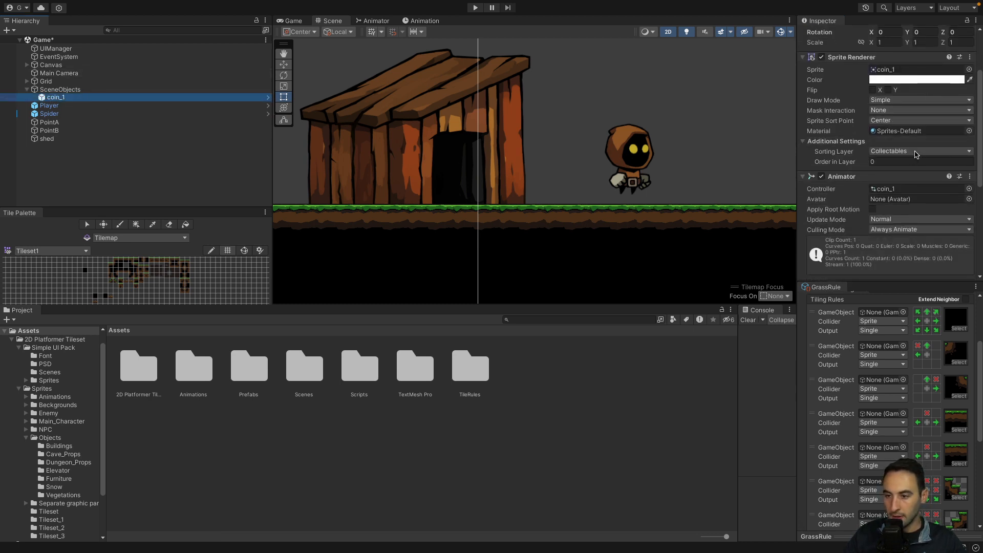
Make shed a child of SceneObjects and review the sorting layers available for its Sprite Renderer
{"action": "left_click_drag", "start_coordinate": [47, 138], "coordinate": [65, 104]}
{"action": "left_click", "coordinate": [65, 112]}
{"action": "left_click", "coordinate": [75, 105]}
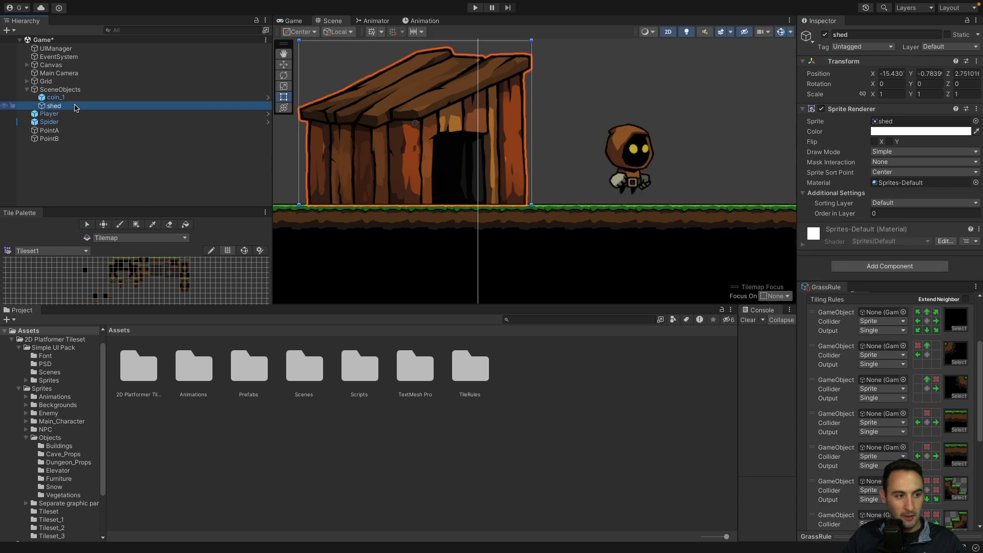
{"action": "left_click", "coordinate": [929, 203]}
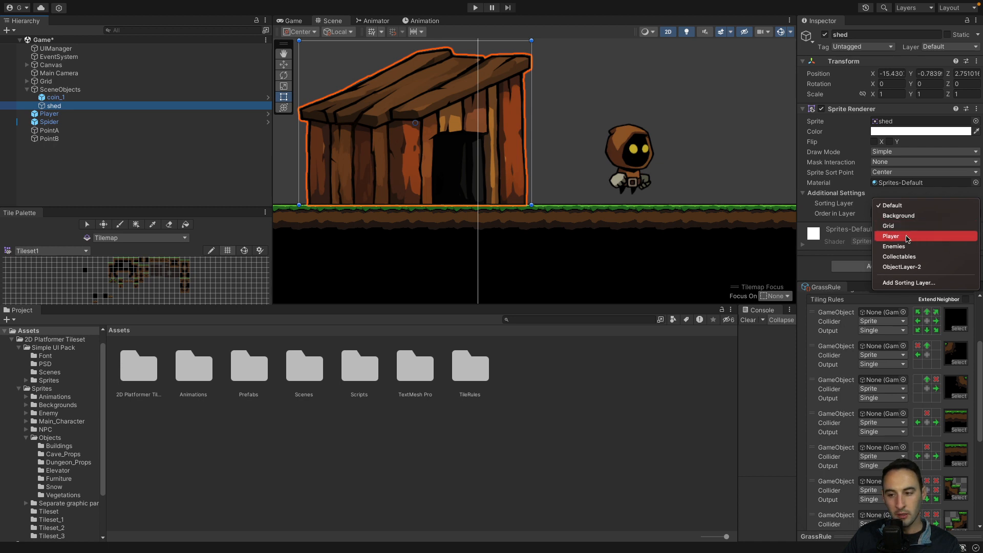
{"action": "left_click", "coordinate": [866, 206]}
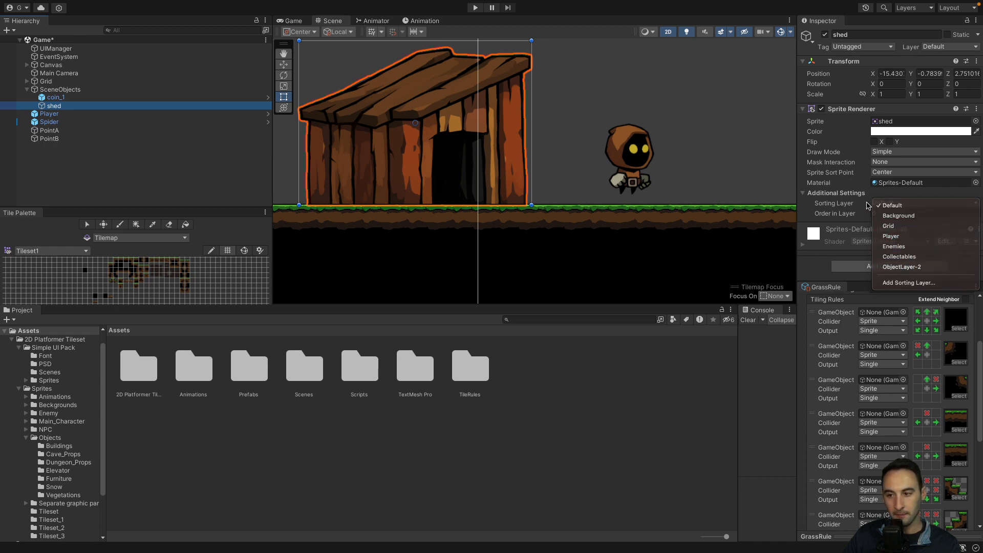
Add a sorting layer named SceneObjects-Behind and place it between Grid and Player in the order
{"action": "left_click", "coordinate": [967, 46]}
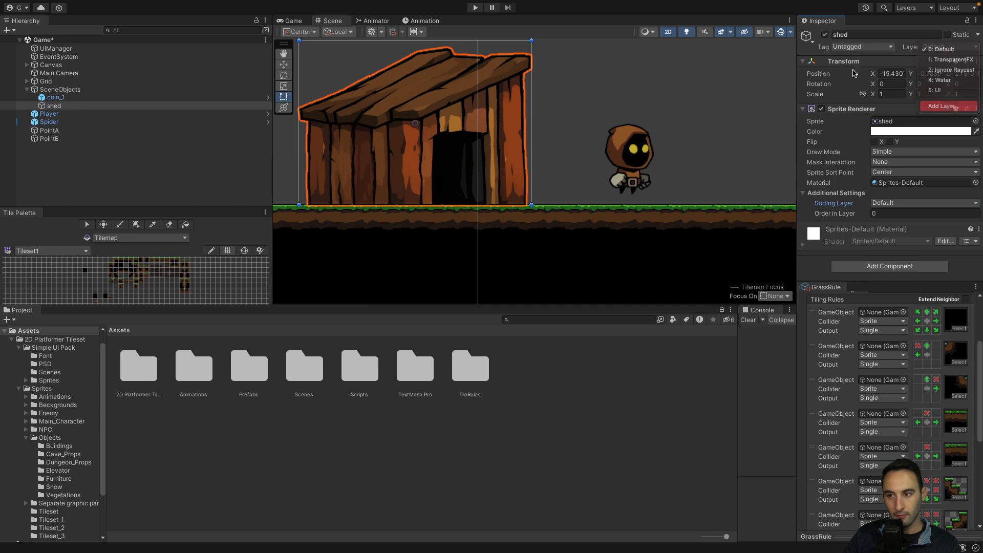
{"action": "left_click", "coordinate": [943, 106]}
{"action": "left_click", "coordinate": [806, 69]}
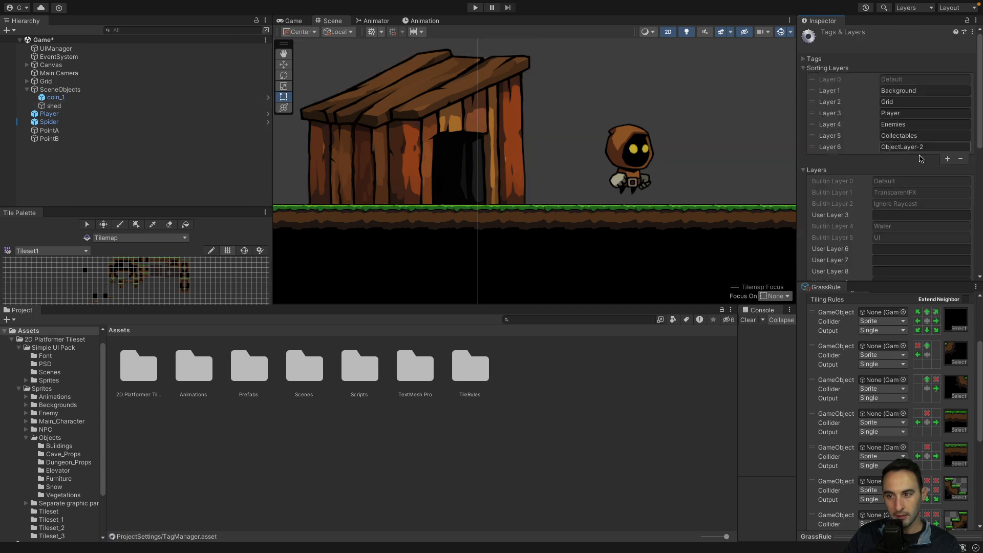
{"action": "left_click", "coordinate": [947, 158]}
{"action": "left_click_drag", "start_coordinate": [813, 159], "coordinate": [865, 113]}
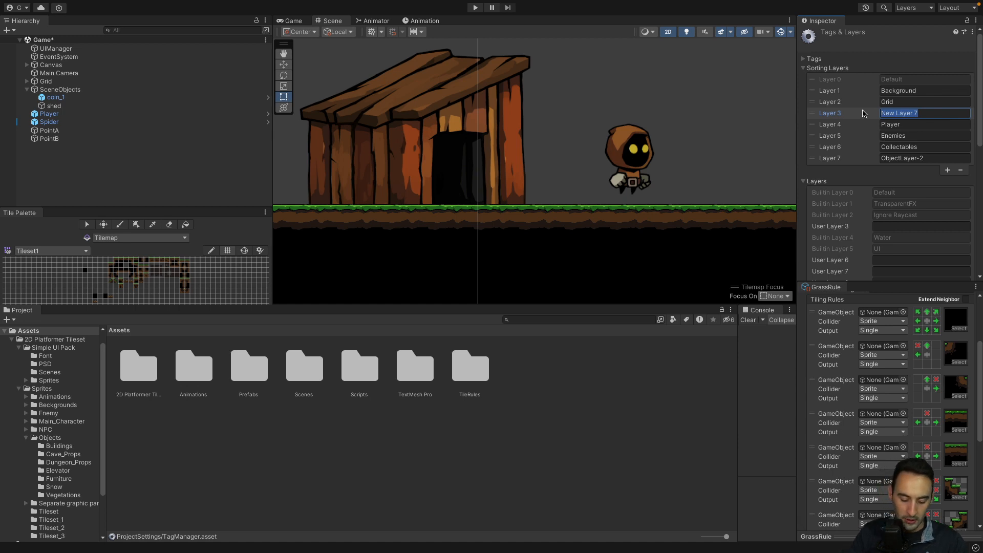
{"action": "type", "text": "Behind"}
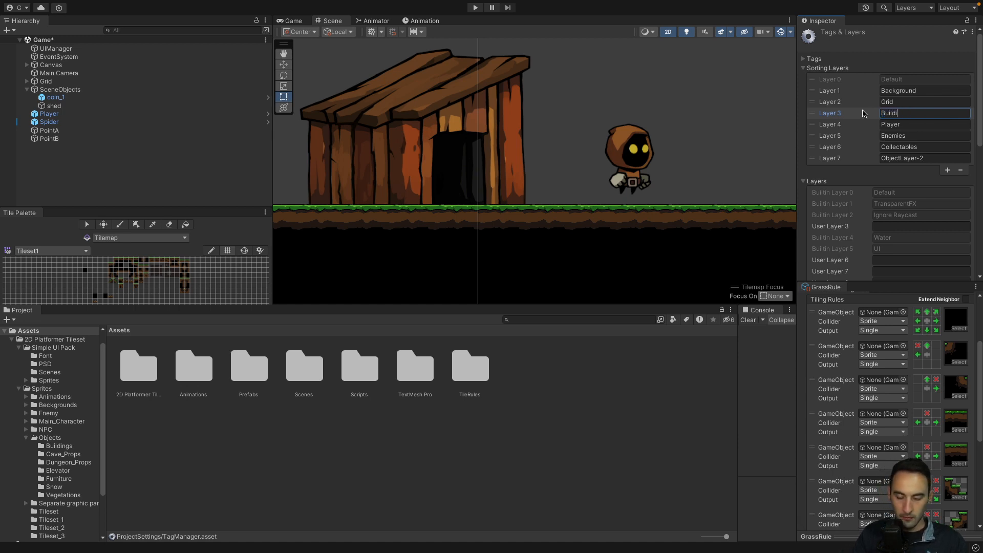
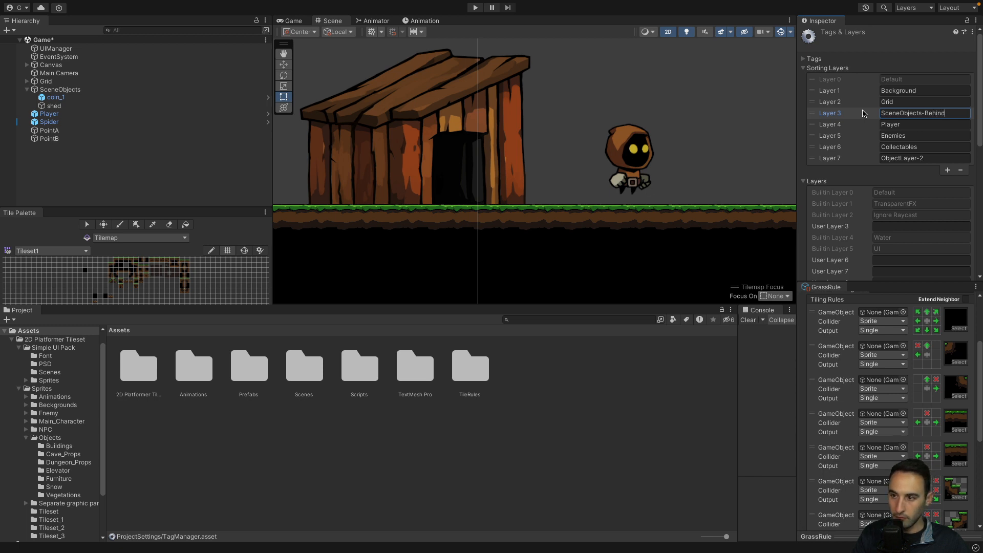
Select the full name SceneObjects-Behind for reuse and open the name of sorting layer ObjectLayer-2 for editing
{"action": "double_click", "coordinate": [906, 112]}
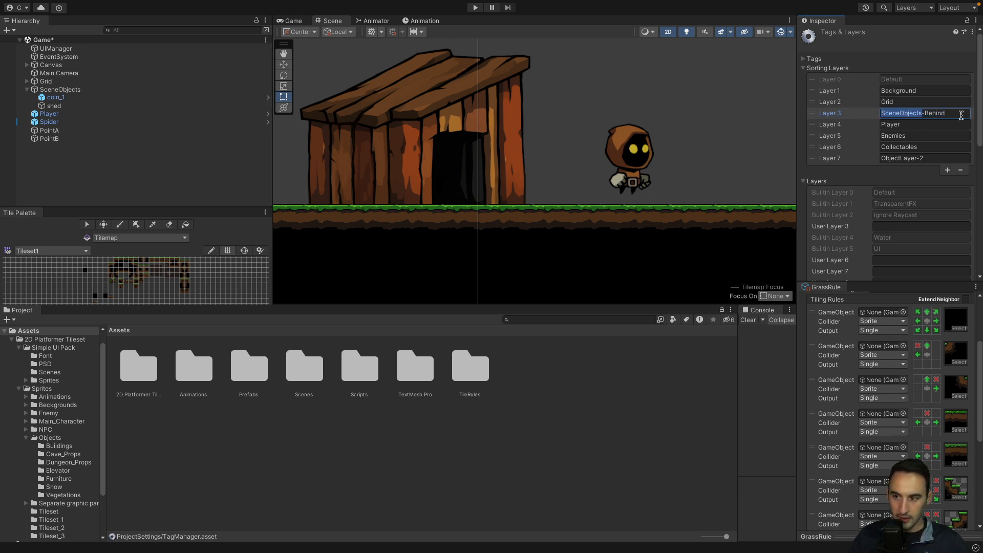
{"action": "left_click_drag", "start_coordinate": [961, 115], "coordinate": [861, 109]}
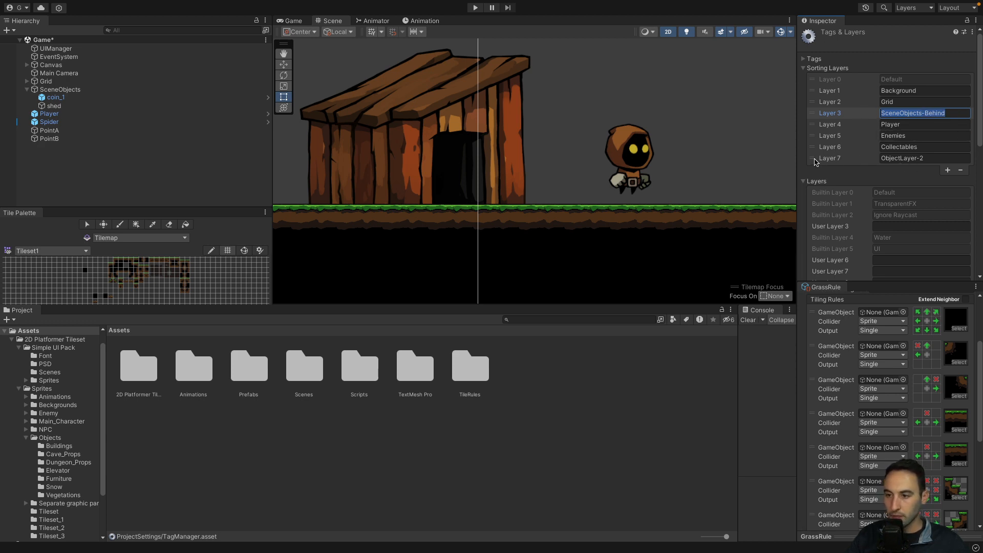
{"action": "left_click", "coordinate": [926, 160]}
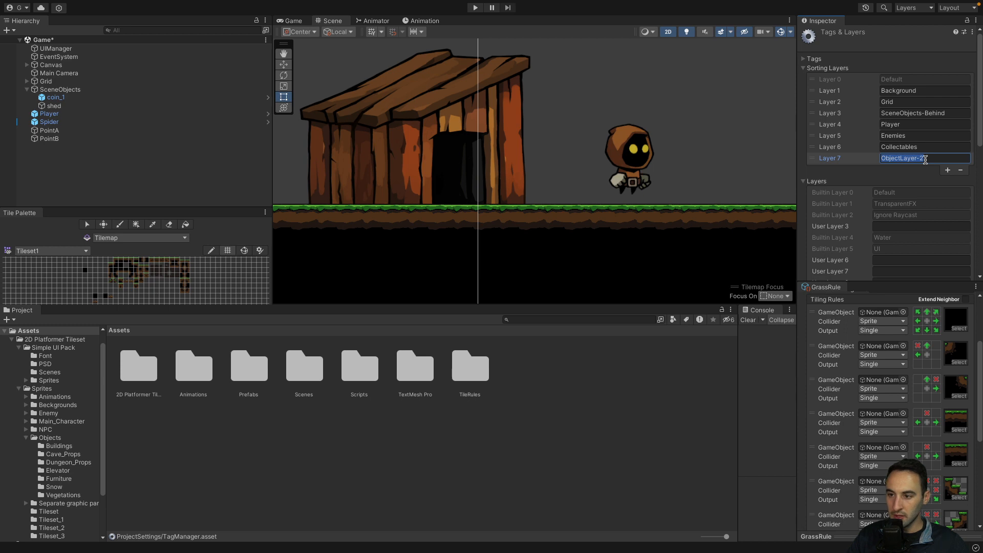
Rename sorting layer 7 to SceneObjects-Infront, reusing the "SceneObjects-" prefix from layer 3
{"action": "left_click", "coordinate": [933, 161]}
{"action": "double_click", "coordinate": [940, 113]}
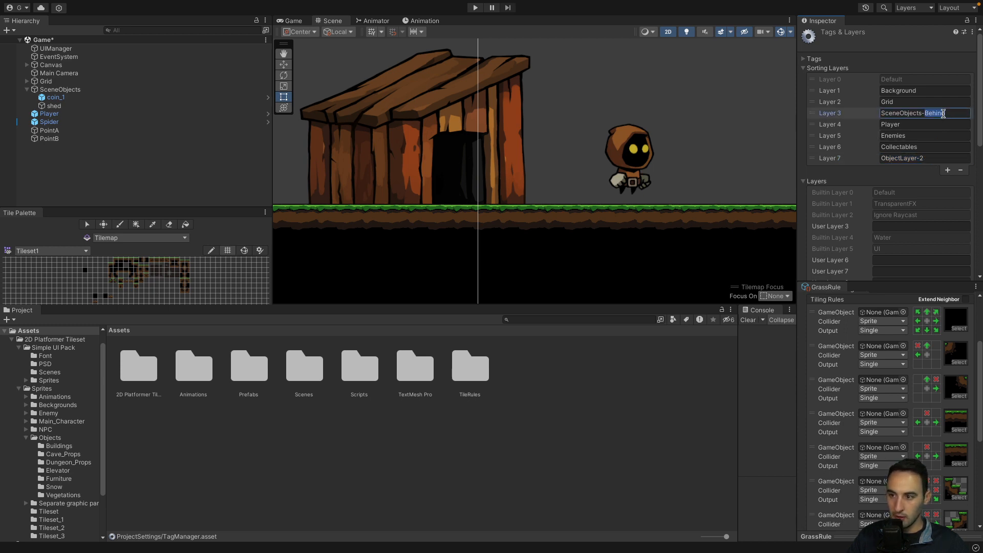
{"action": "left_click_drag", "start_coordinate": [907, 112], "coordinate": [884, 115]}
{"action": "key", "text": "super+c"}
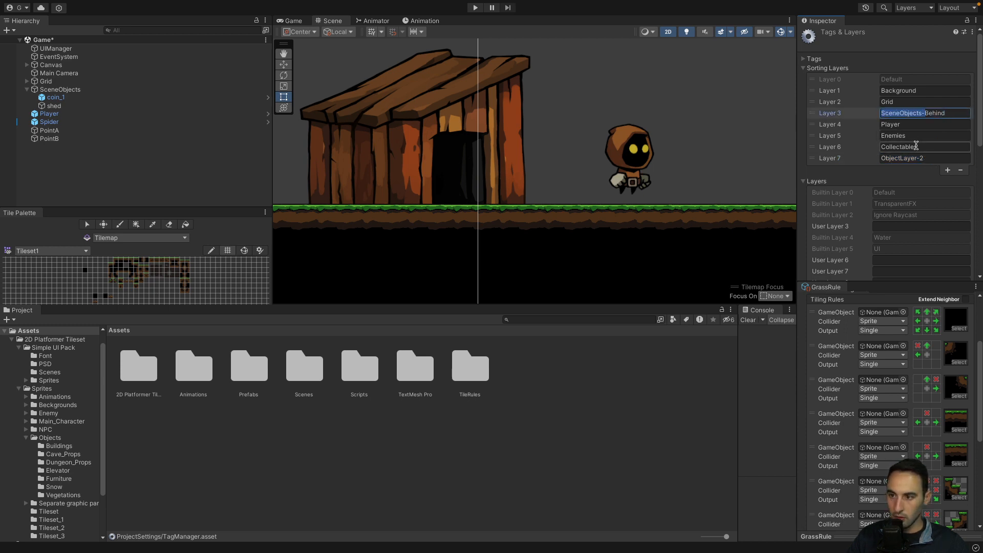
{"action": "left_click_drag", "start_coordinate": [931, 158], "coordinate": [858, 157]}
{"action": "key", "text": "super+v"}
{"action": "left_click", "coordinate": [939, 159]}
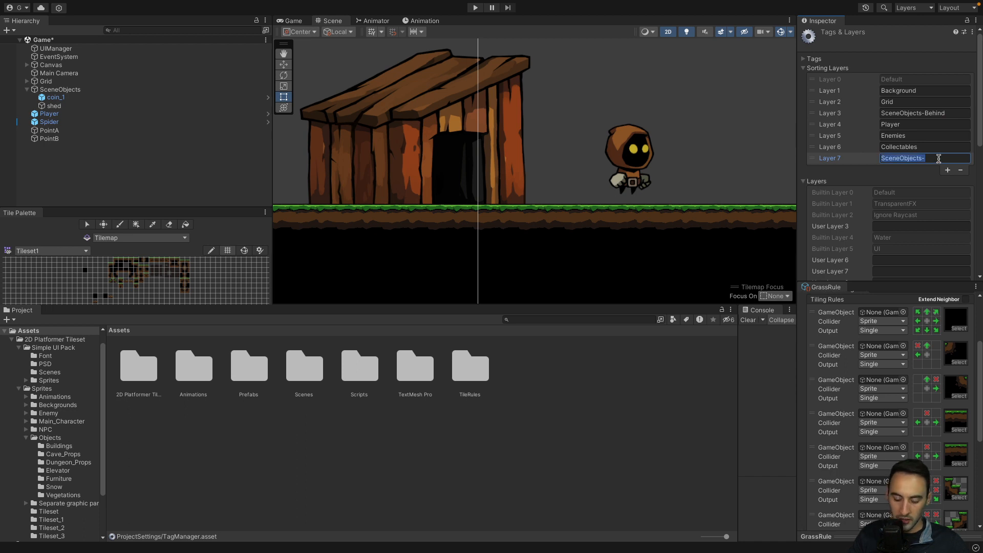
{"action": "key", "text": "BackSpace"}
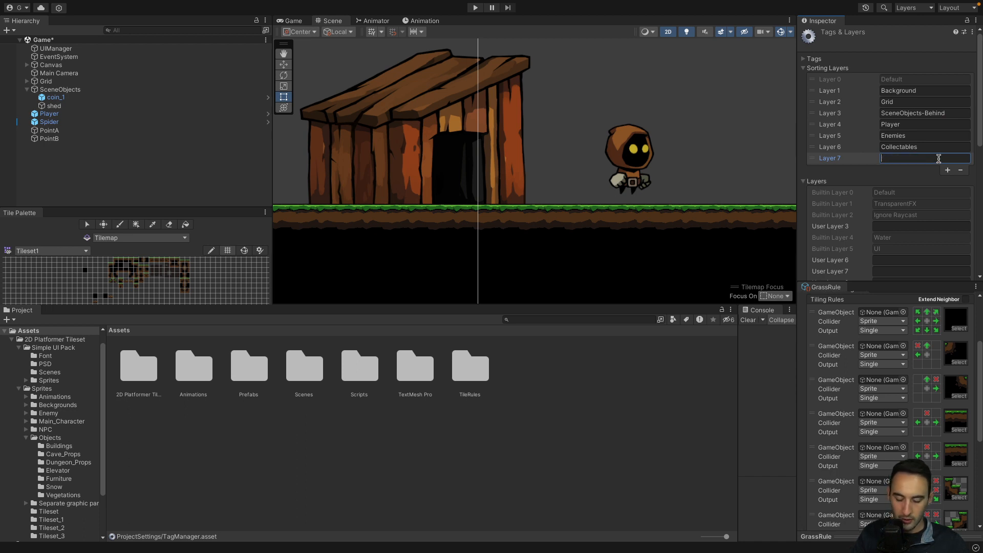
{"action": "key", "text": "super+v"}
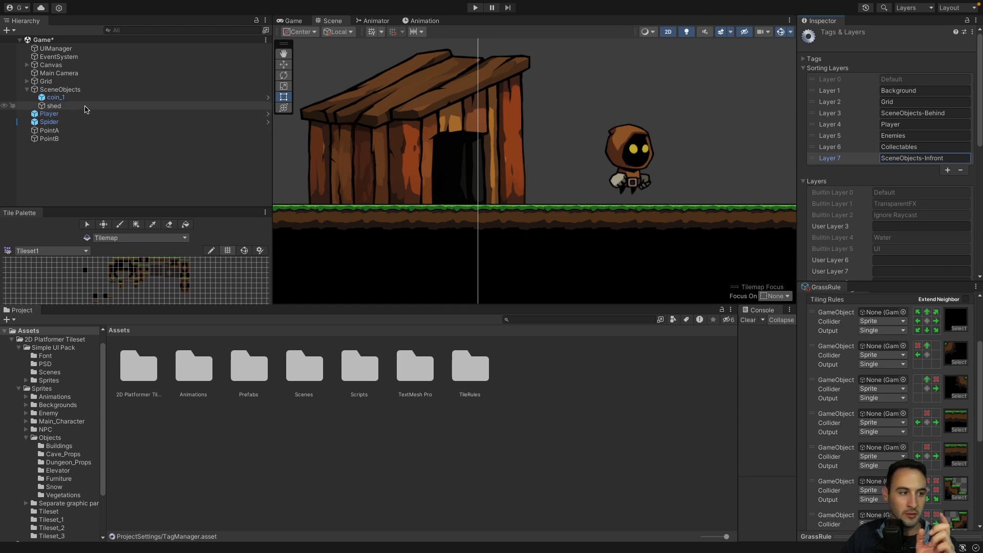
Assign the shed's Sprite Renderer to the SceneObjects-Behind sorting layer
{"action": "left_click", "coordinate": [72, 105]}
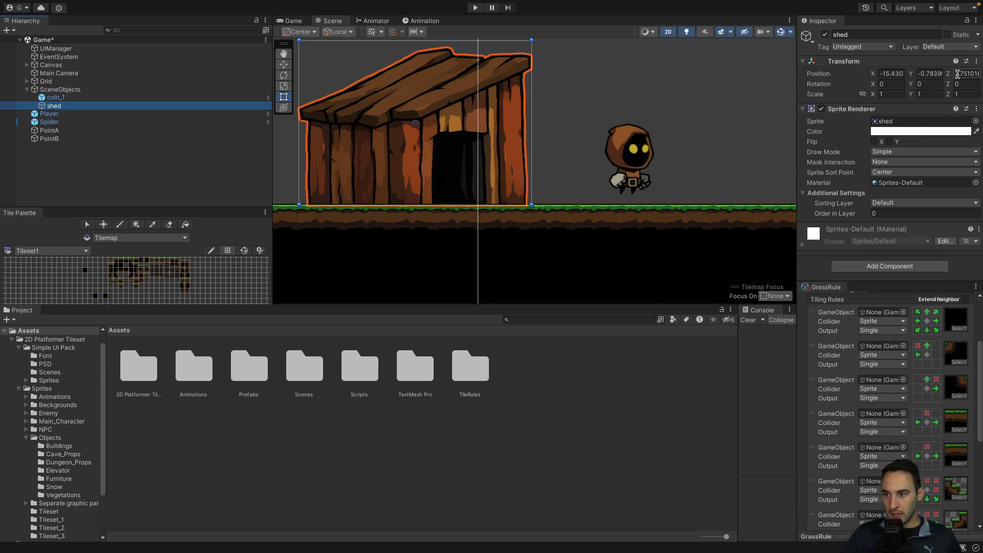
{"action": "left_click", "coordinate": [914, 206]}
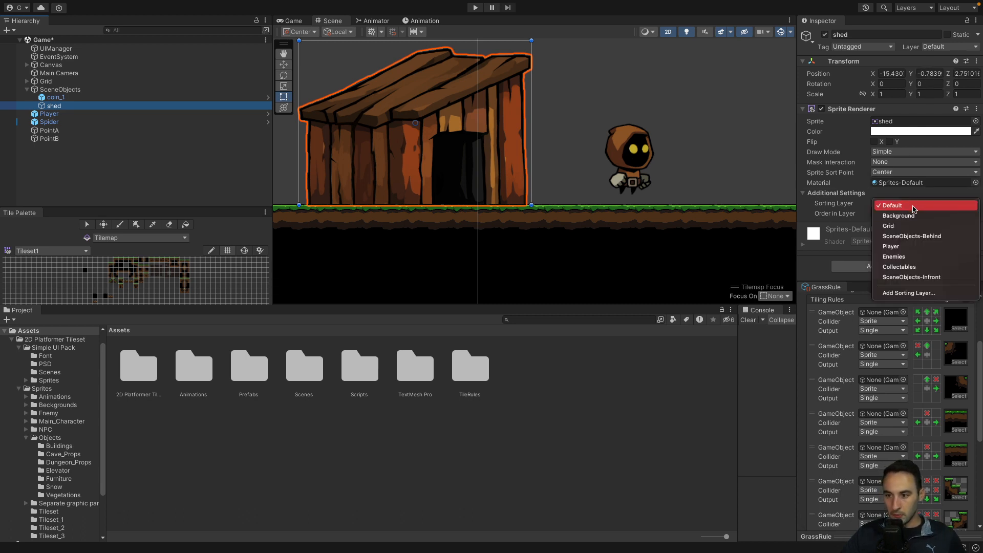
{"action": "left_click", "coordinate": [918, 237]}
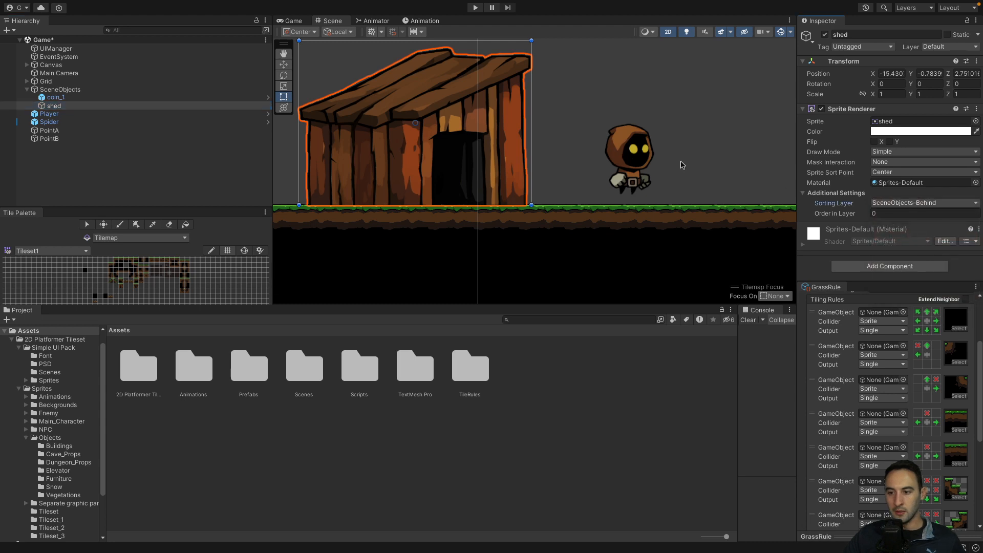
Run the game and walk the player past the shed to check the draw order
{"action": "left_click", "coordinate": [476, 8]}
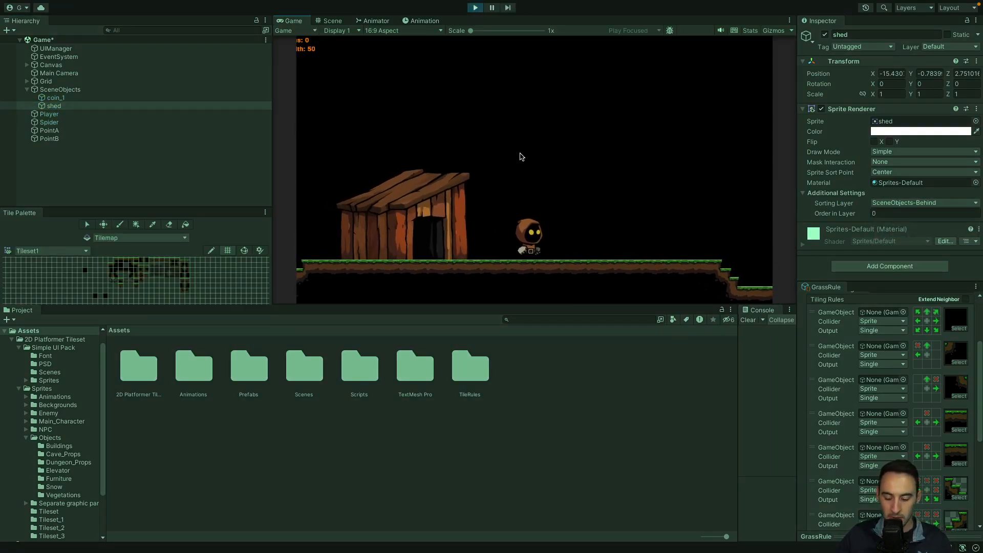
{"action": "key", "text": "a"}
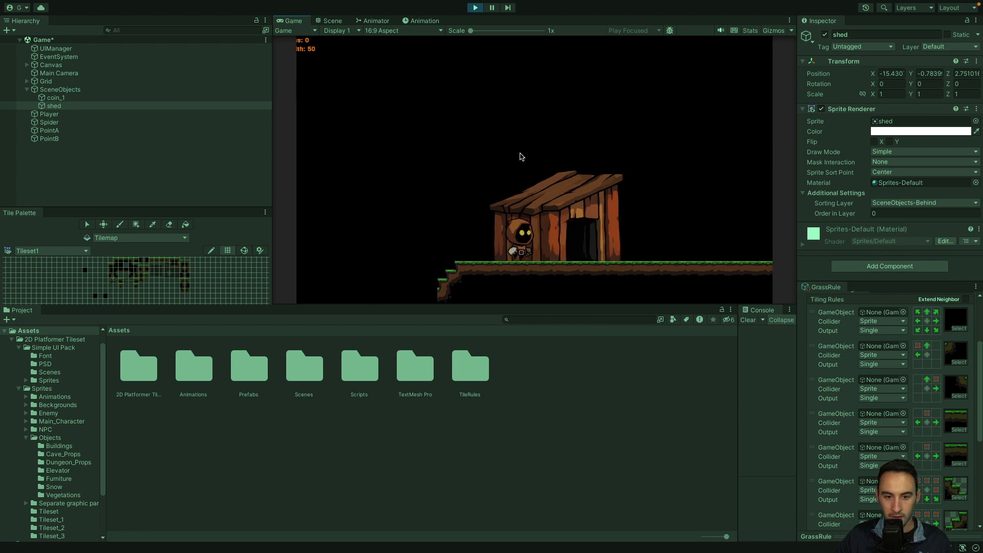
Test the SceneObjects-Infront sorting layer on the shed during play by walking the player past it, and stop the game
{"action": "left_click", "coordinate": [87, 106]}
{"action": "left_click", "coordinate": [917, 203]}
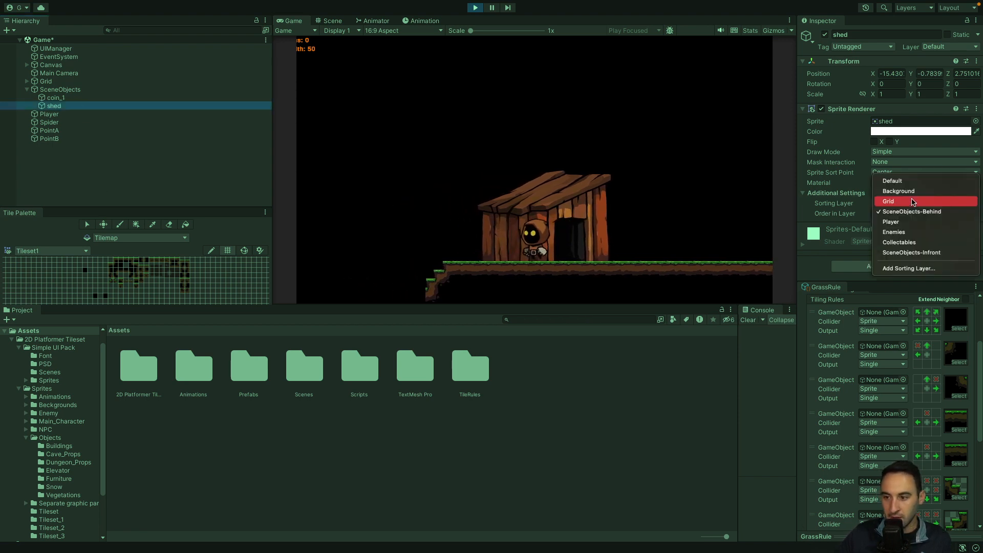
{"action": "left_click", "coordinate": [916, 253]}
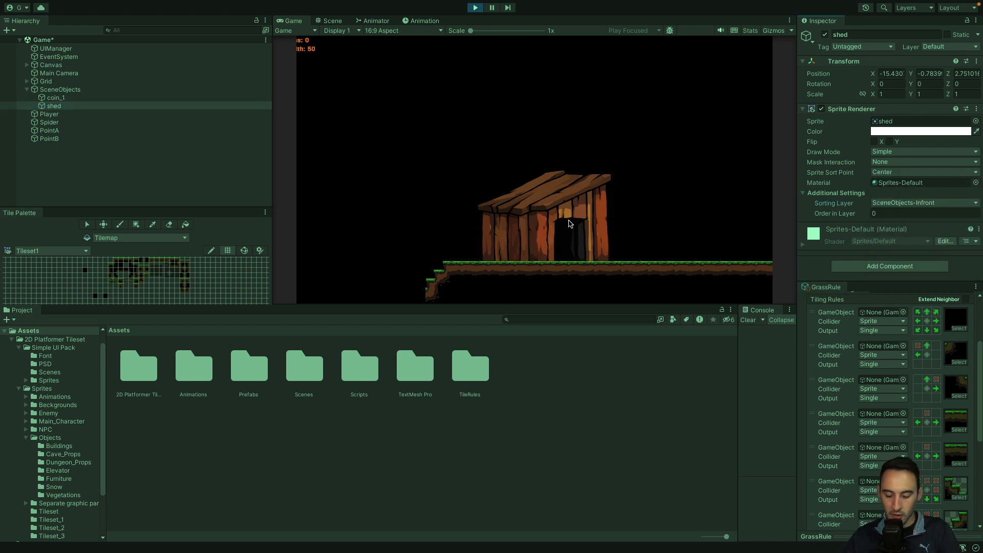
{"action": "key", "text": "Right"}
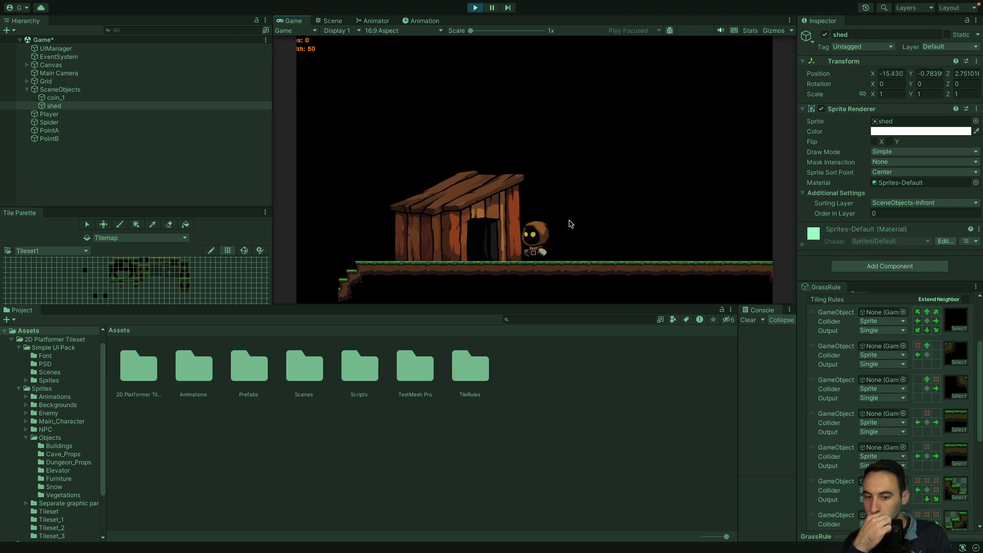
{"action": "key", "text": "Left"}
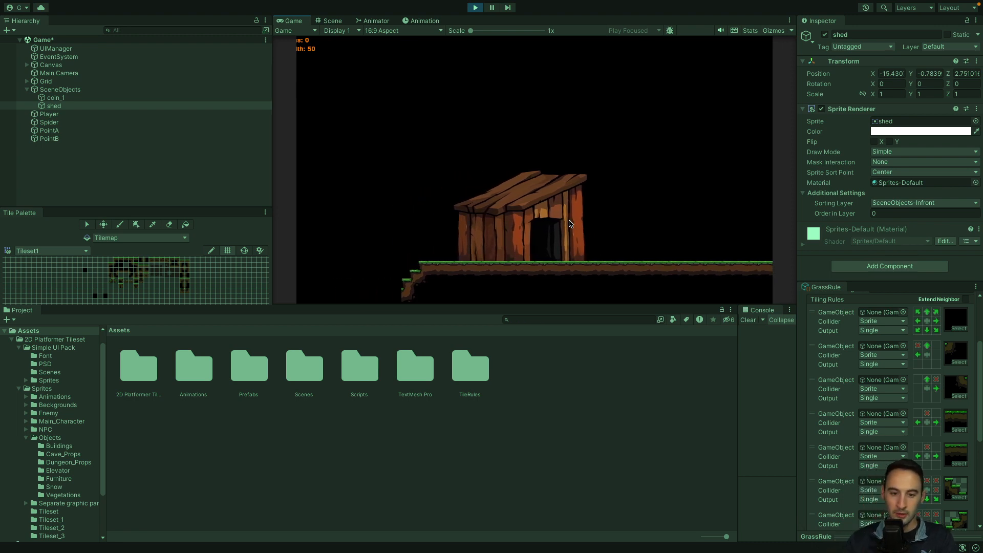
{"action": "key", "text": "Right"}
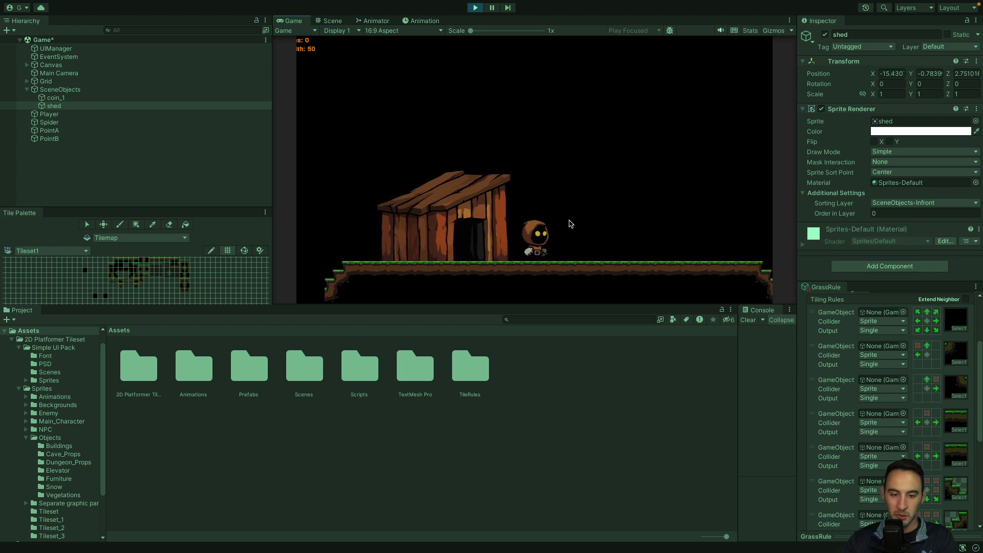
{"action": "key", "text": "Left"}
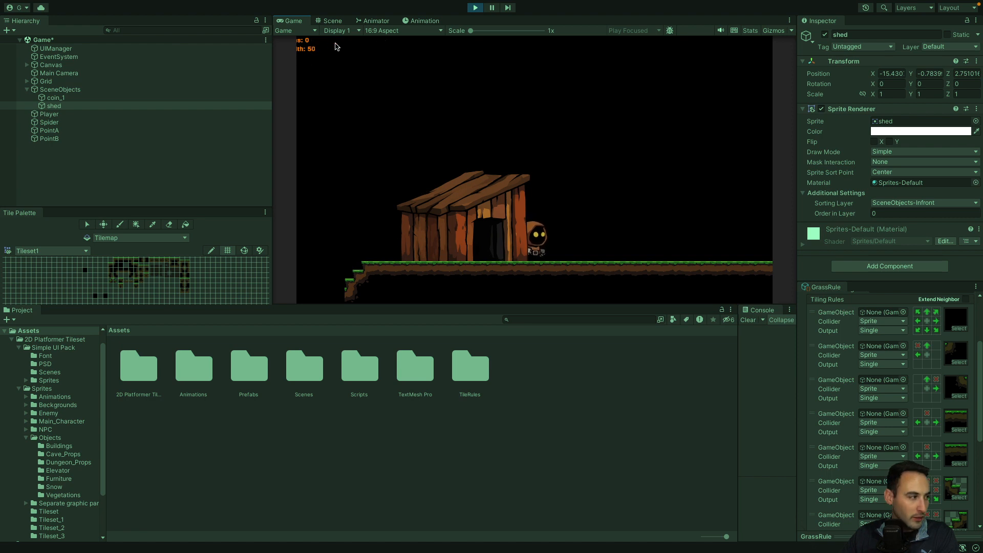
{"action": "left_click", "coordinate": [475, 8]}
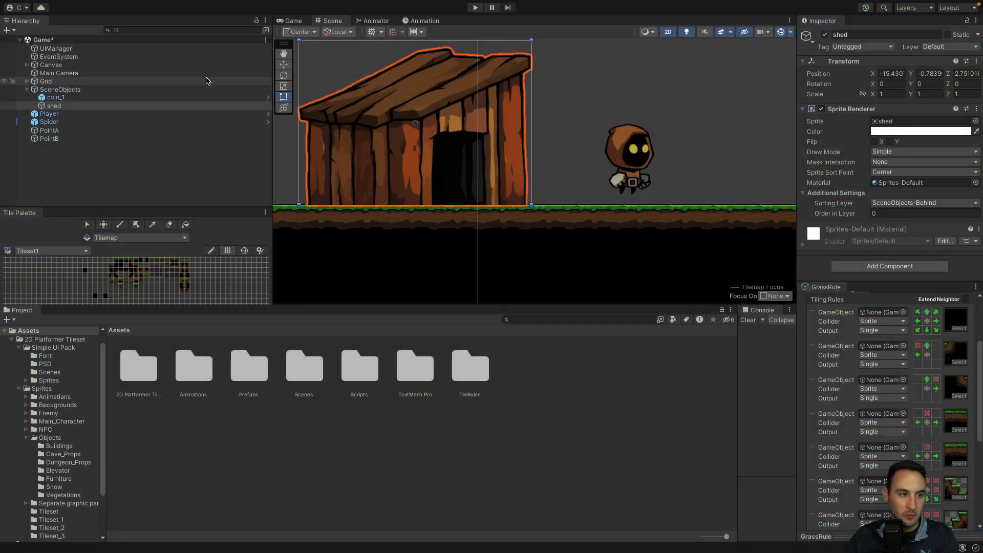
Try the Screen Space - Camera render mode on the Canvas and restore Screen Space - Overlay
{"action": "left_click", "coordinate": [69, 65]}
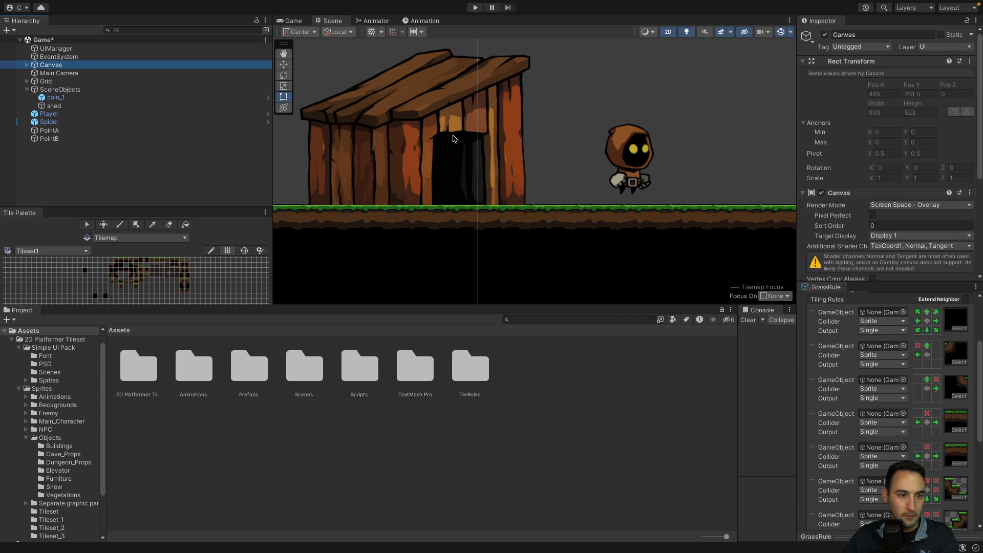
{"action": "scroll", "coordinate": [415, 144], "scroll_direction": "down", "scroll_amount": 9}
{"action": "middle_click_drag", "start_coordinate": [551, 149], "coordinate": [514, 220]}
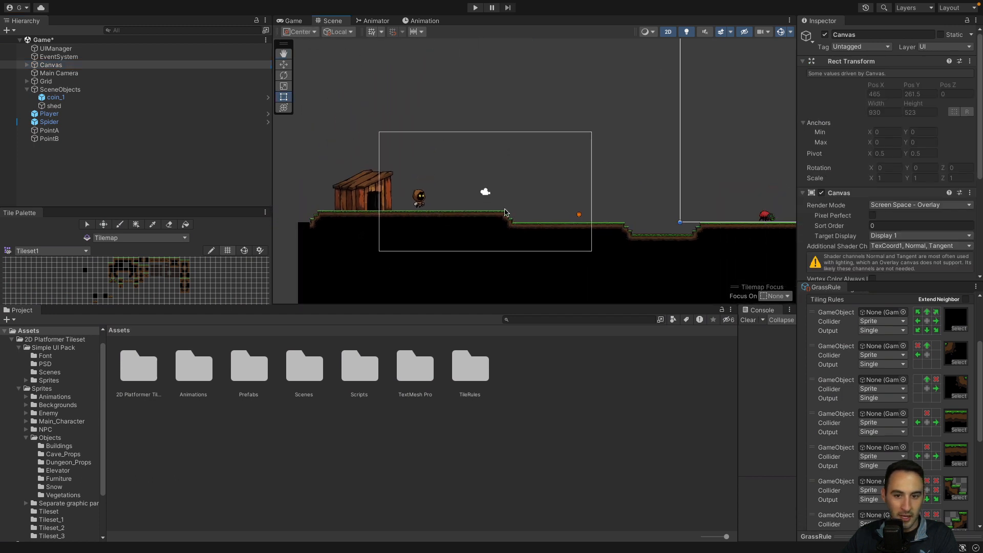
{"action": "double_click", "coordinate": [88, 67]}
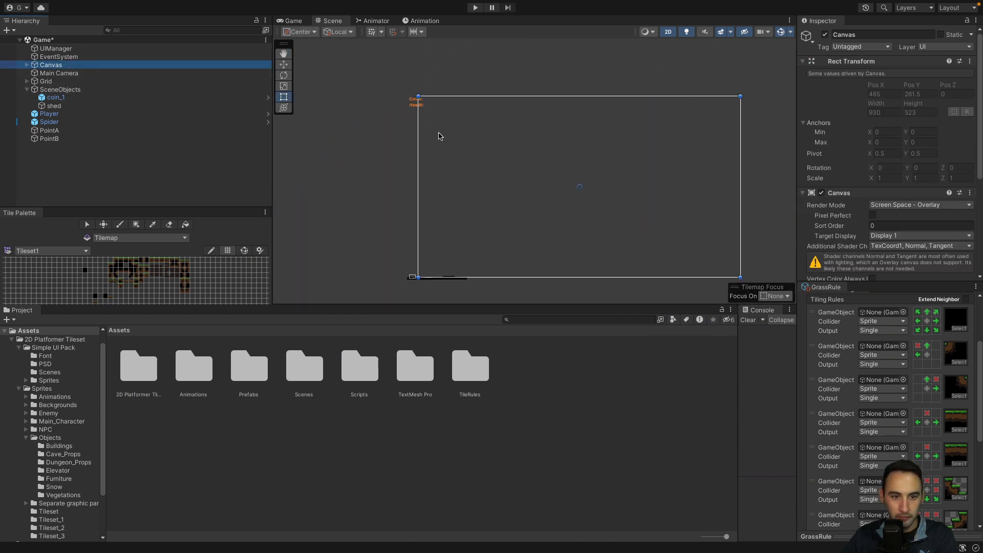
{"action": "scroll", "coordinate": [876, 150], "scroll_direction": "down", "scroll_amount": 5}
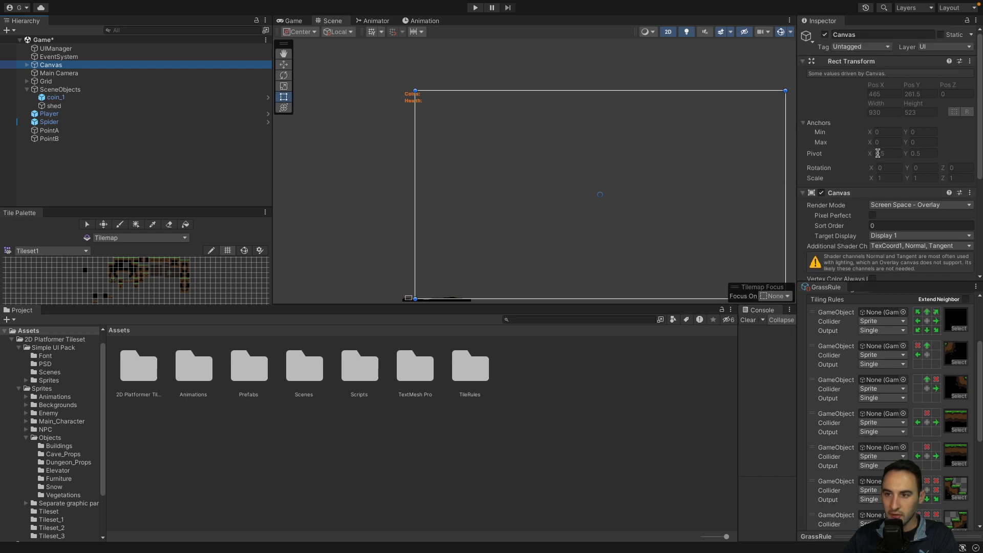
{"action": "scroll", "coordinate": [670, 164], "scroll_direction": "down", "scroll_amount": 3}
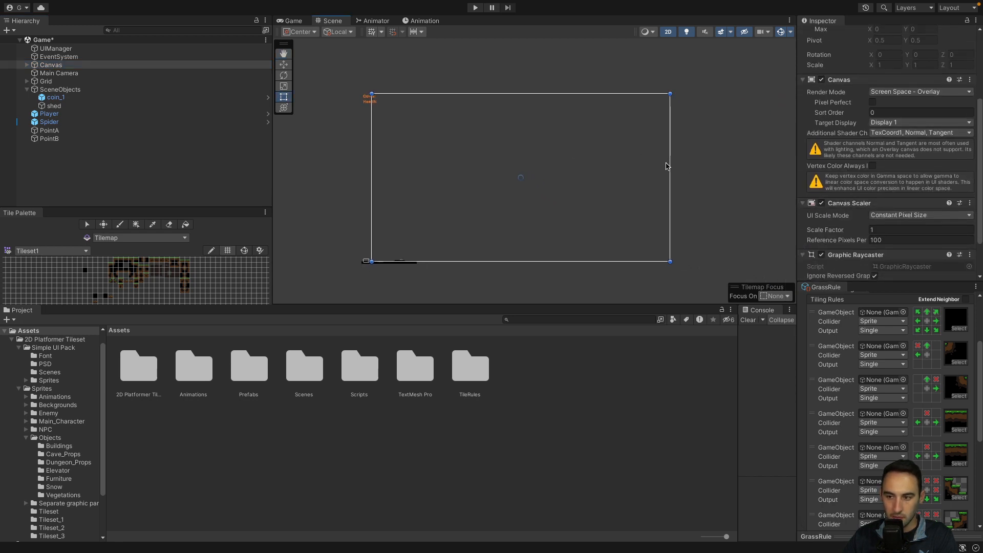
{"action": "left_click", "coordinate": [928, 136]}
{"action": "left_click", "coordinate": [928, 123]}
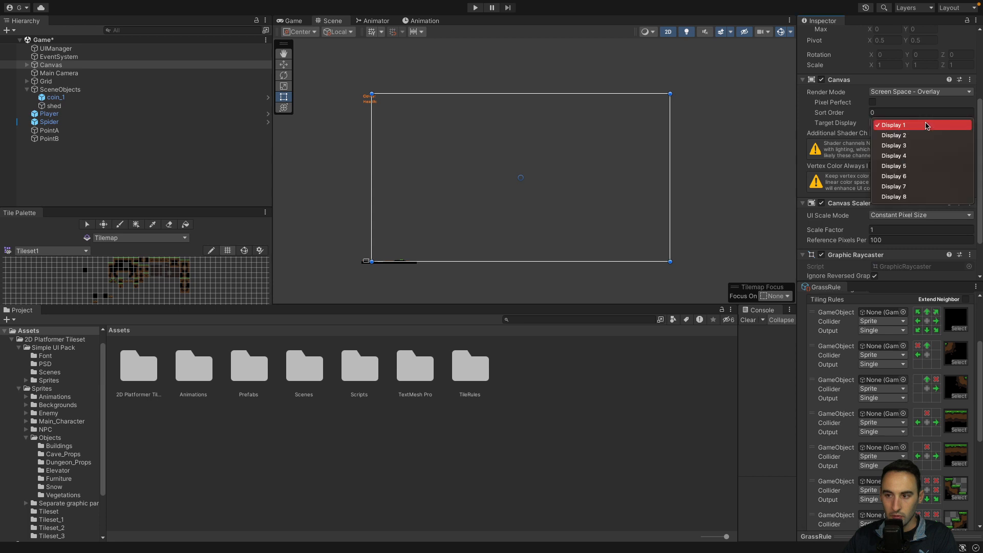
{"action": "left_click", "coordinate": [929, 103]}
{"action": "left_click", "coordinate": [929, 92]}
{"action": "left_click", "coordinate": [928, 103]}
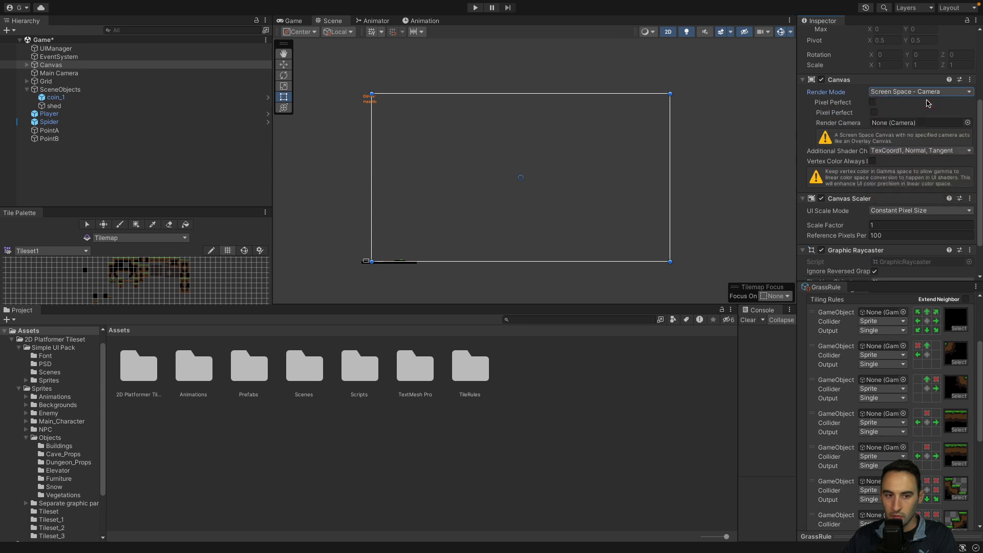
{"action": "left_click", "coordinate": [928, 92]}
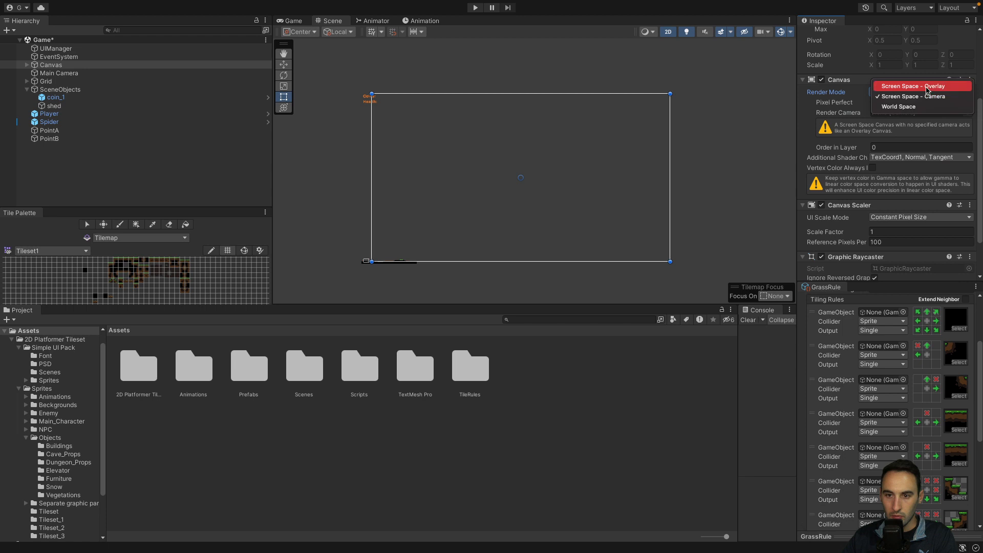
{"action": "left_click", "coordinate": [927, 82]}
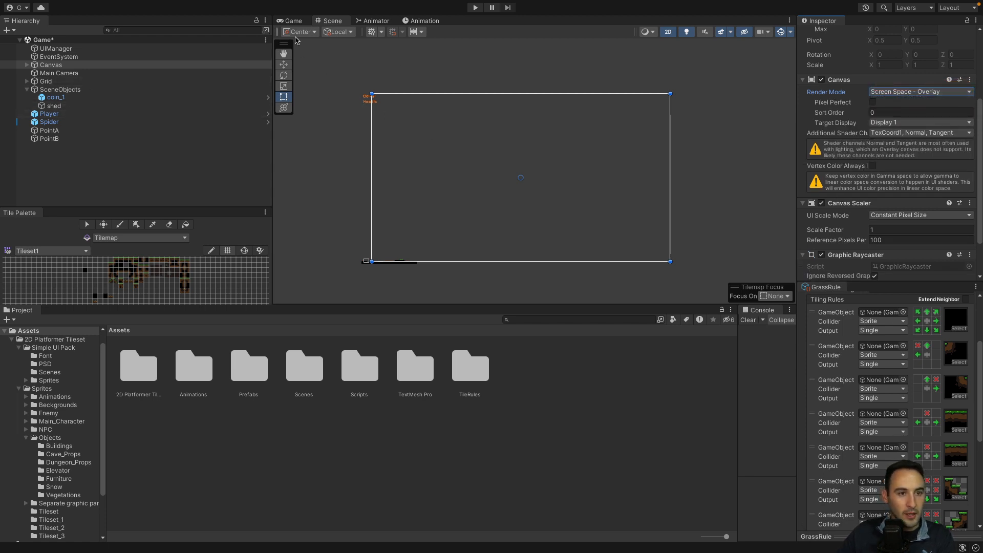
Move the shed away from the player to about X -16.06, Y -0.76 and check the placement in the Game view
{"action": "double_click", "coordinate": [49, 113]}
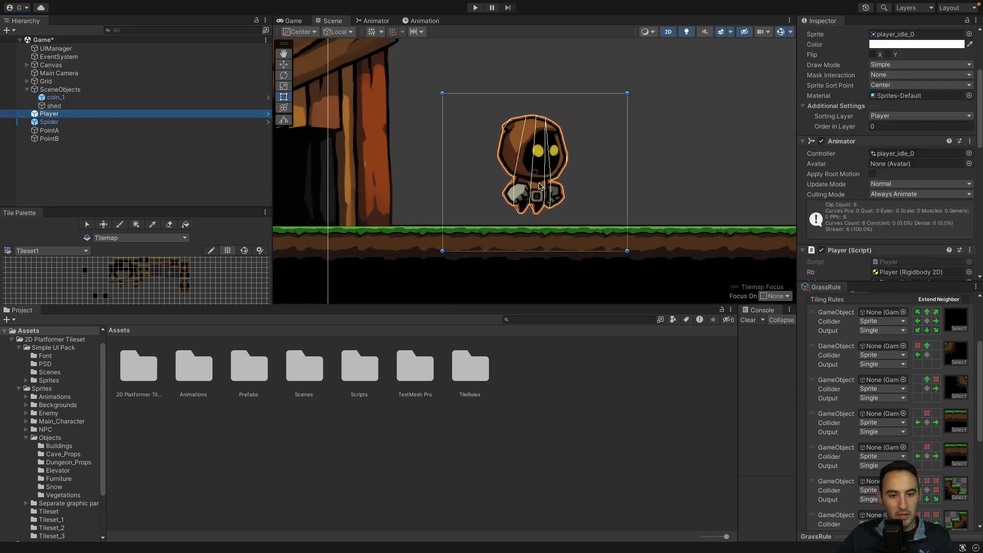
{"action": "scroll", "coordinate": [540, 185], "scroll_direction": "down", "scroll_amount": 5}
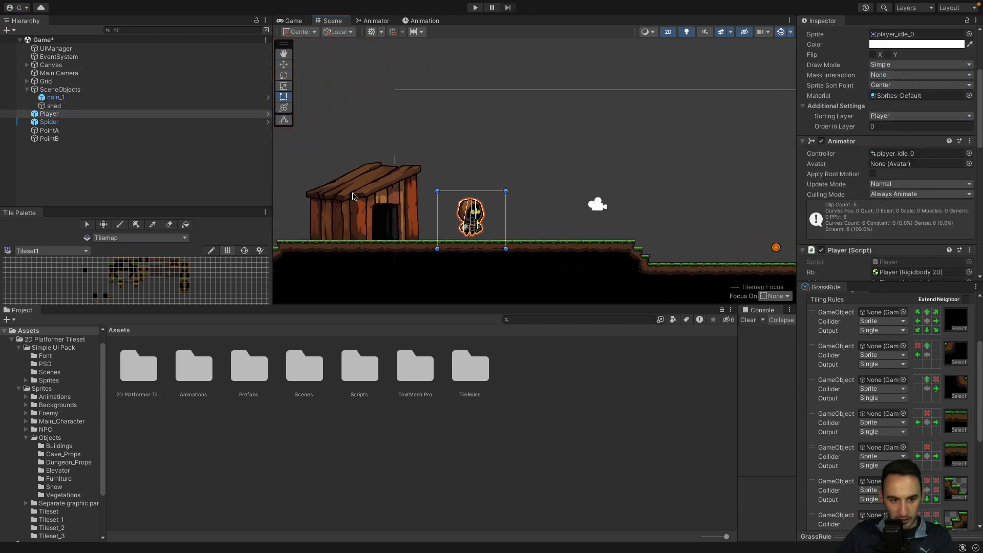
{"action": "left_click", "coordinate": [352, 196]}
{"action": "left_click_drag", "start_coordinate": [386, 200], "coordinate": [372, 200]}
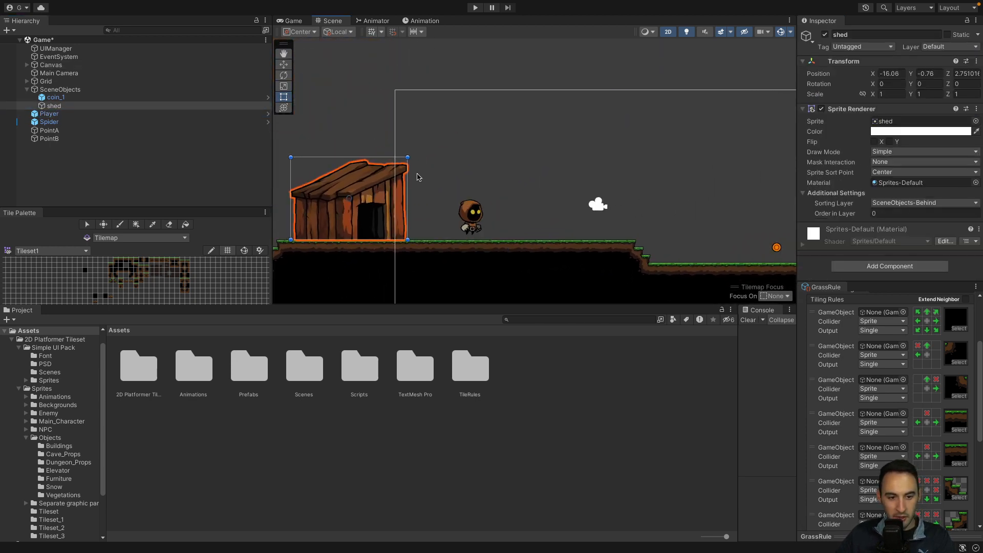
{"action": "left_click", "coordinate": [291, 21]}
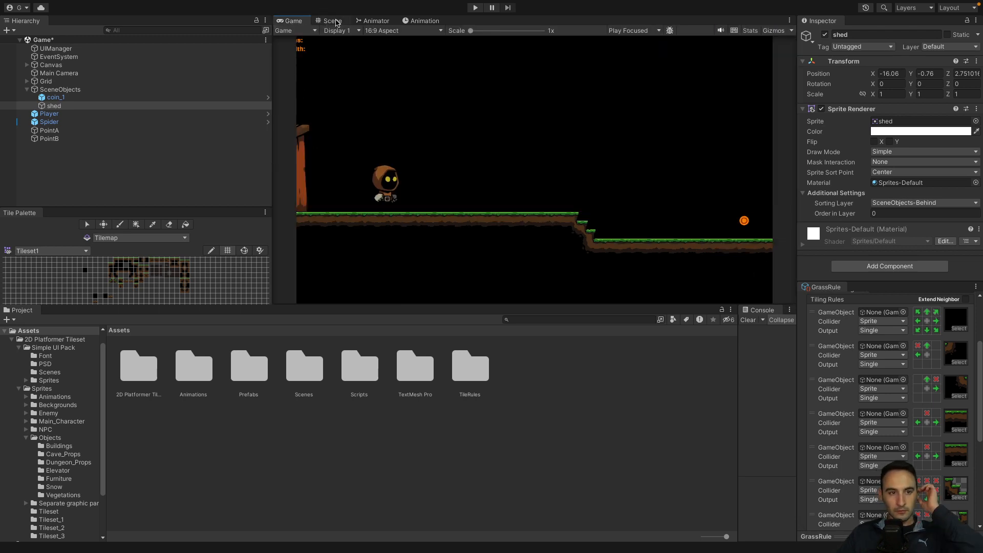
{"action": "left_click", "coordinate": [333, 20]}
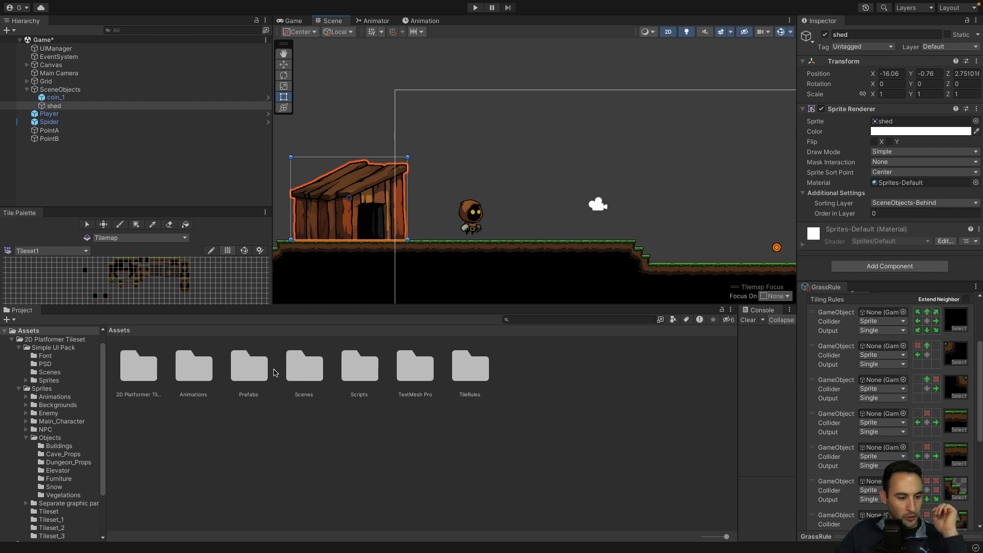
Search the project assets for "buildings" and open the Buildings sprite folder
{"action": "left_click", "coordinate": [571, 318]}
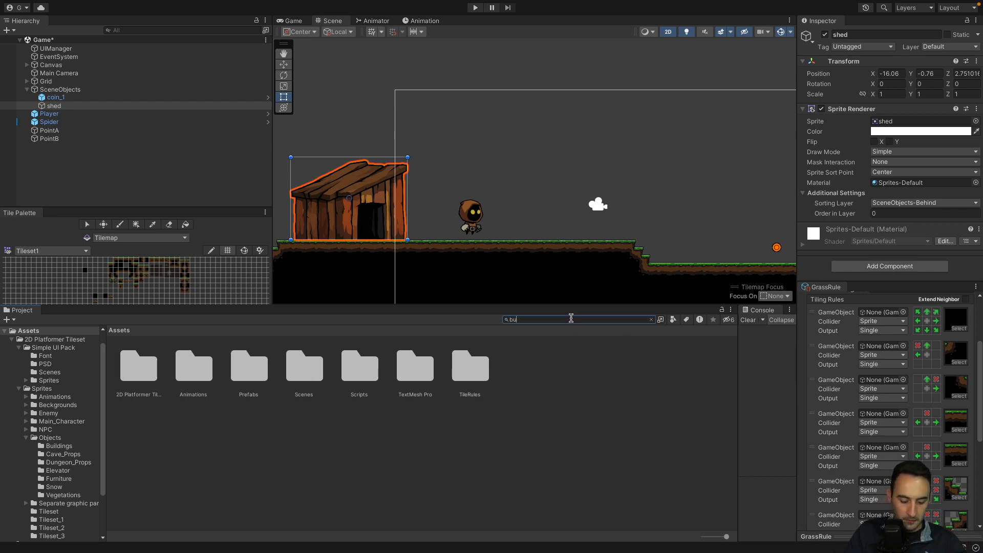
{"action": "type", "text": "buildings"}
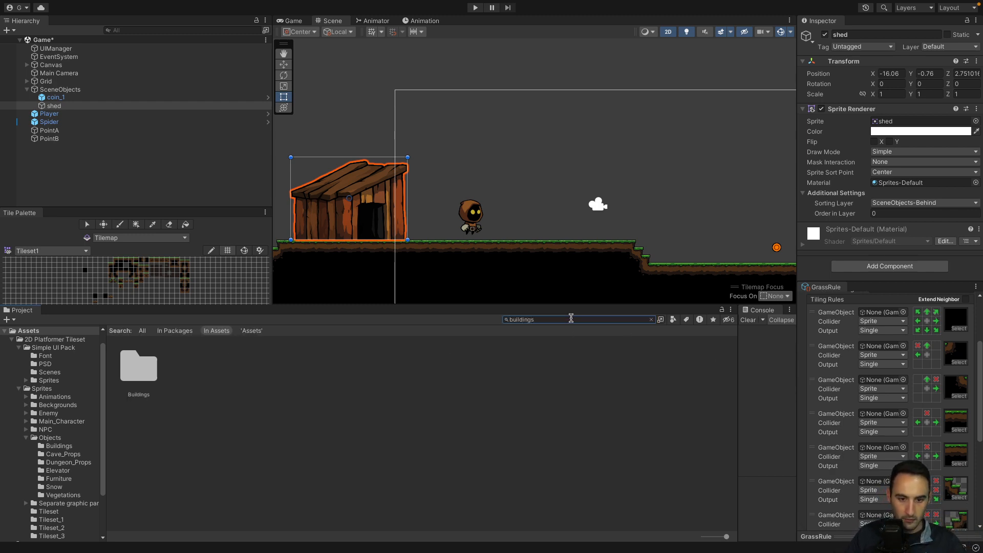
{"action": "double_click", "coordinate": [144, 368]}
{"action": "scroll", "coordinate": [575, 279], "scroll_direction": "down", "scroll_amount": 5}
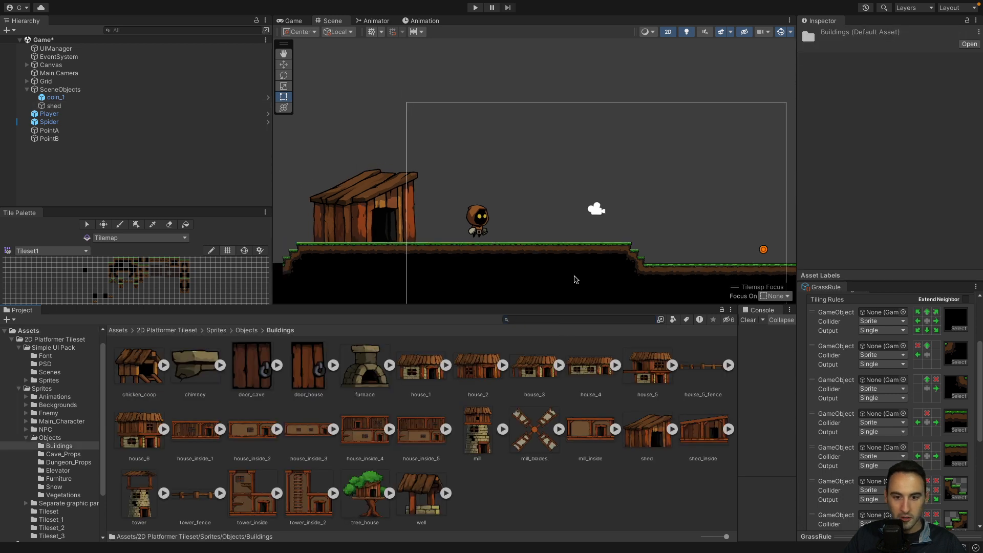
{"action": "scroll", "coordinate": [472, 252], "scroll_direction": "up", "scroll_amount": 6}
{"action": "scroll", "coordinate": [461, 246], "scroll_direction": "down", "scroll_amount": 3}
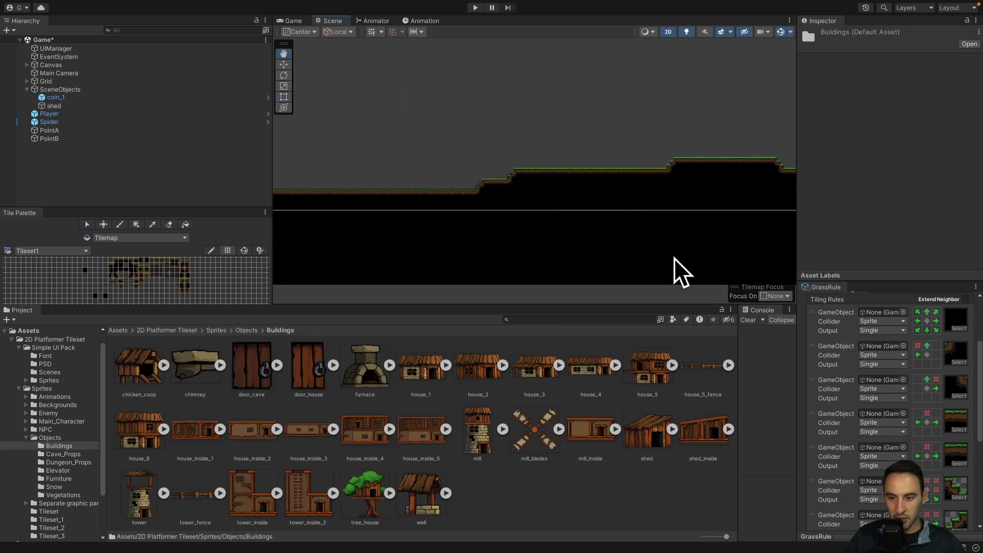
Add the tree_house sprite on the flat ground at the far end of the level, at about X 134.86, Y 5.69
{"action": "scroll", "coordinate": [737, 246], "scroll_direction": "up", "scroll_amount": 5}
{"action": "scroll", "coordinate": [746, 242], "scroll_direction": "up", "scroll_amount": 3}
{"action": "scroll", "coordinate": [665, 225], "scroll_direction": "down", "scroll_amount": 4}
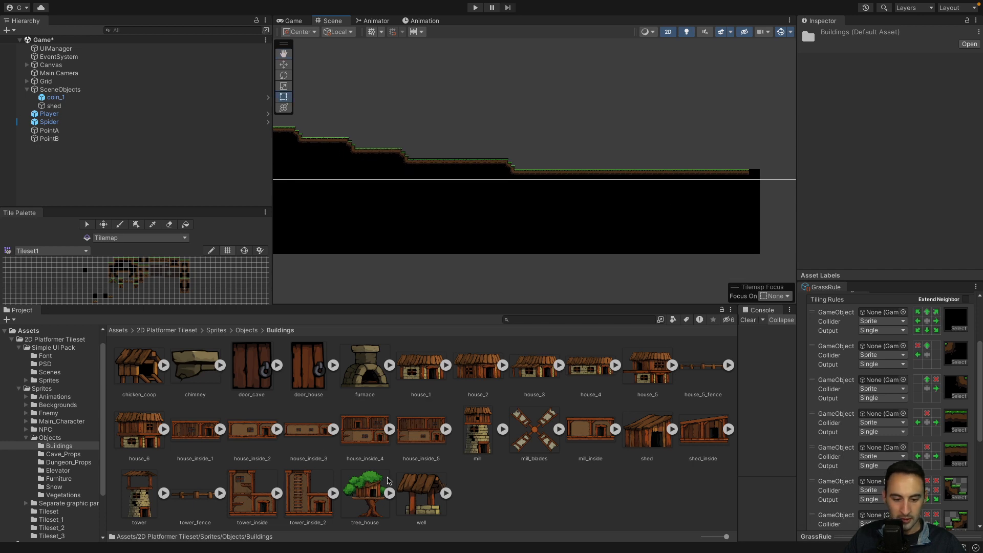
{"action": "left_click_drag", "start_coordinate": [387, 480], "coordinate": [670, 154]}
{"action": "key", "text": "f"}
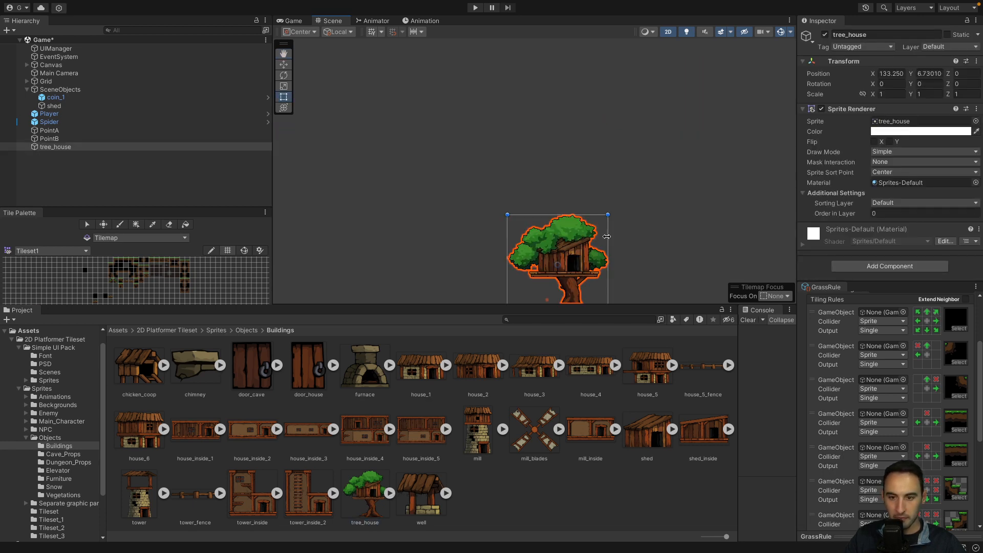
{"action": "middle_click_drag", "start_coordinate": [624, 216], "coordinate": [639, 104]}
{"action": "scroll", "coordinate": [579, 197], "scroll_direction": "up", "scroll_amount": 3}
{"action": "middle_click_drag", "start_coordinate": [581, 233], "coordinate": [561, 283]}
{"action": "scroll", "coordinate": [550, 191], "scroll_direction": "up", "scroll_amount": 2}
{"action": "left_click_drag", "start_coordinate": [563, 141], "coordinate": [606, 163]}
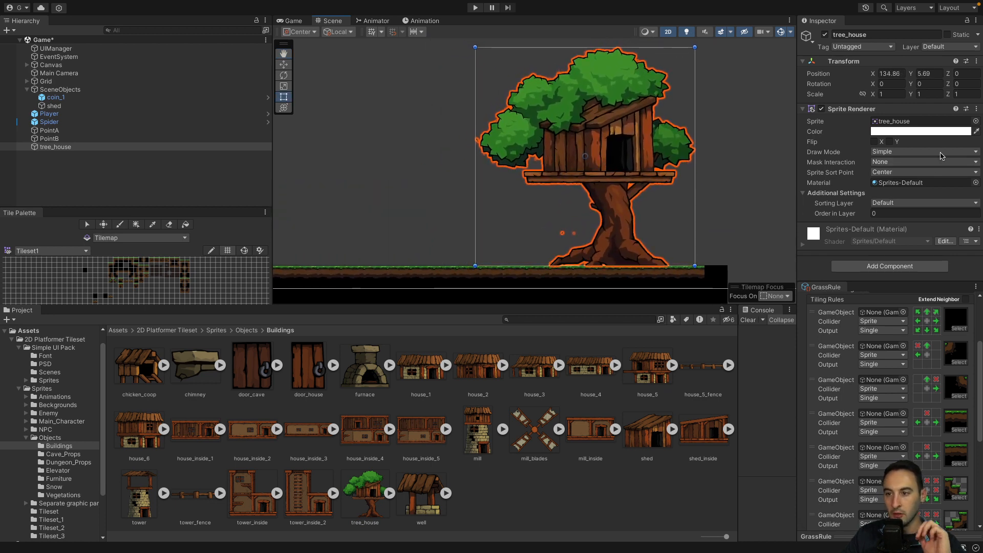
Assign the tree house to the SceneObjects-Behind sorting layer and mirror it horizontally with an X scale of -1
{"action": "left_click", "coordinate": [940, 202]}
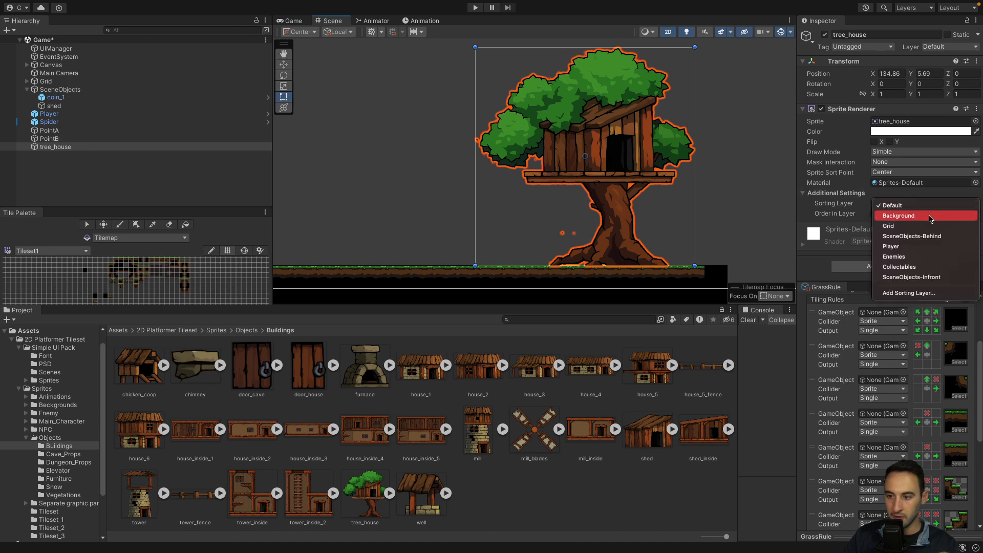
{"action": "left_click", "coordinate": [928, 237]}
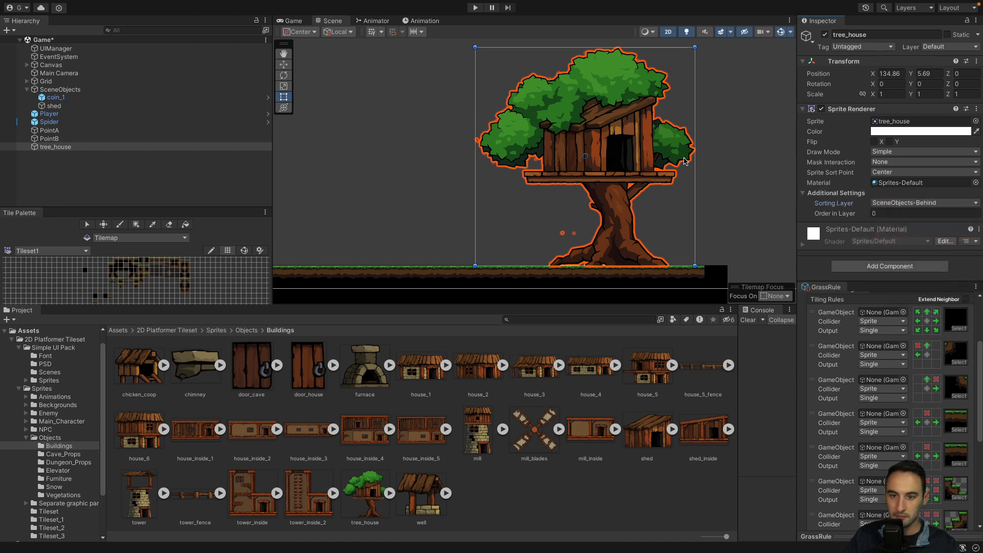
{"action": "left_click_drag", "start_coordinate": [695, 156], "coordinate": [297, 156]}
{"action": "left_click_drag", "start_coordinate": [395, 162], "coordinate": [605, 158]}
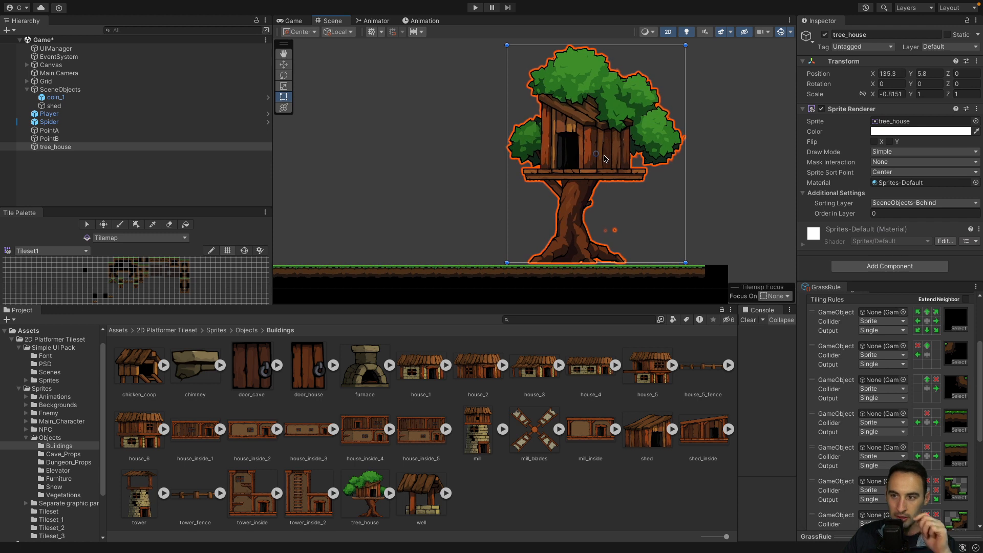
{"action": "left_click", "coordinate": [894, 93]}
{"action": "type", "text": "-1"}
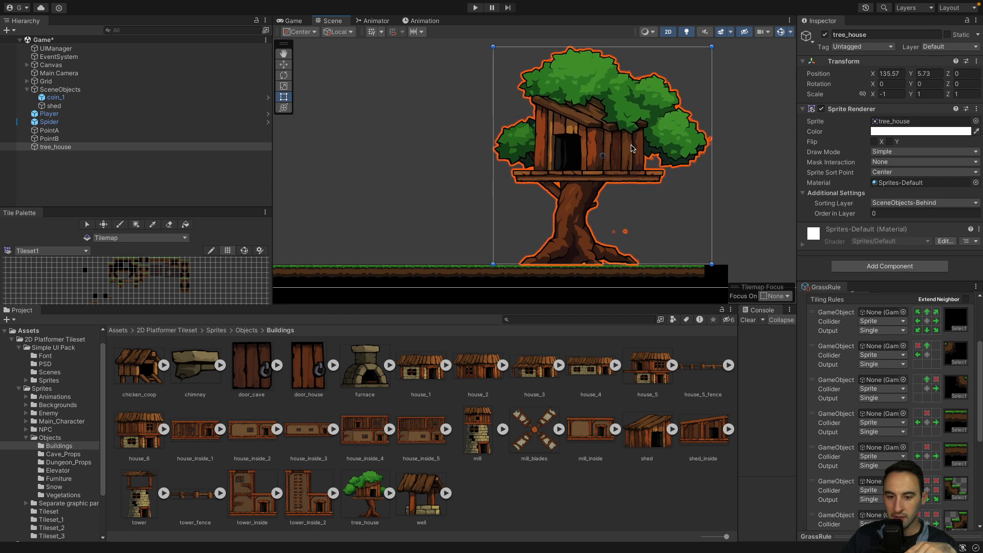
{"action": "left_click", "coordinate": [720, 157]}
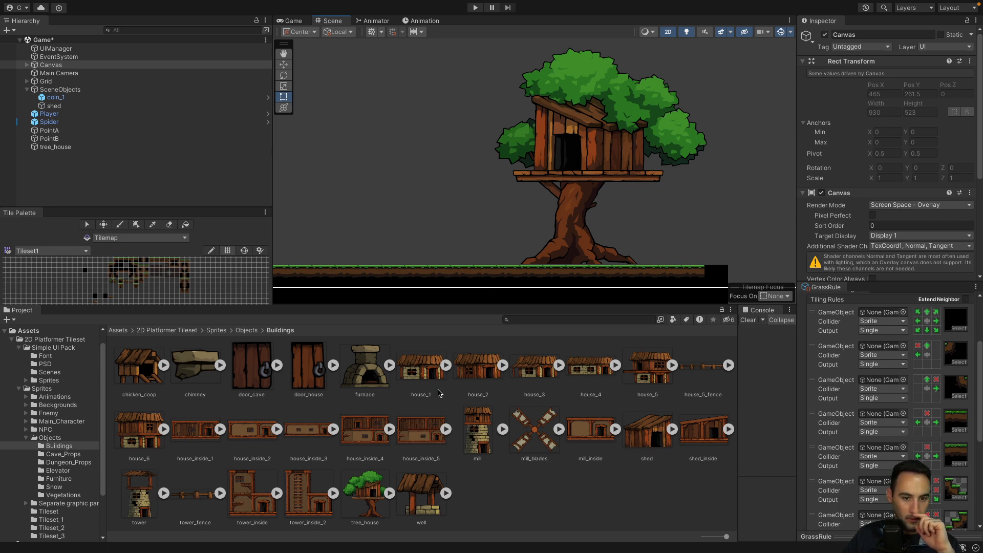
Add the well sprite to the wide dip in the terrain and place it at about X 28.09, Y -0.56
{"action": "scroll", "coordinate": [450, 189], "scroll_direction": "down", "scroll_amount": 10}
{"action": "middle_click_drag", "start_coordinate": [444, 191], "coordinate": [563, 198]}
{"action": "scroll", "coordinate": [434, 197], "scroll_direction": "down", "scroll_amount": 4}
{"action": "middle_click_drag", "start_coordinate": [397, 200], "coordinate": [617, 177]}
{"action": "scroll", "coordinate": [619, 186], "scroll_direction": "up", "scroll_amount": 12}
{"action": "middle_click_drag", "start_coordinate": [614, 219], "coordinate": [551, 198]}
{"action": "scroll", "coordinate": [564, 176], "scroll_direction": "up", "scroll_amount": 4}
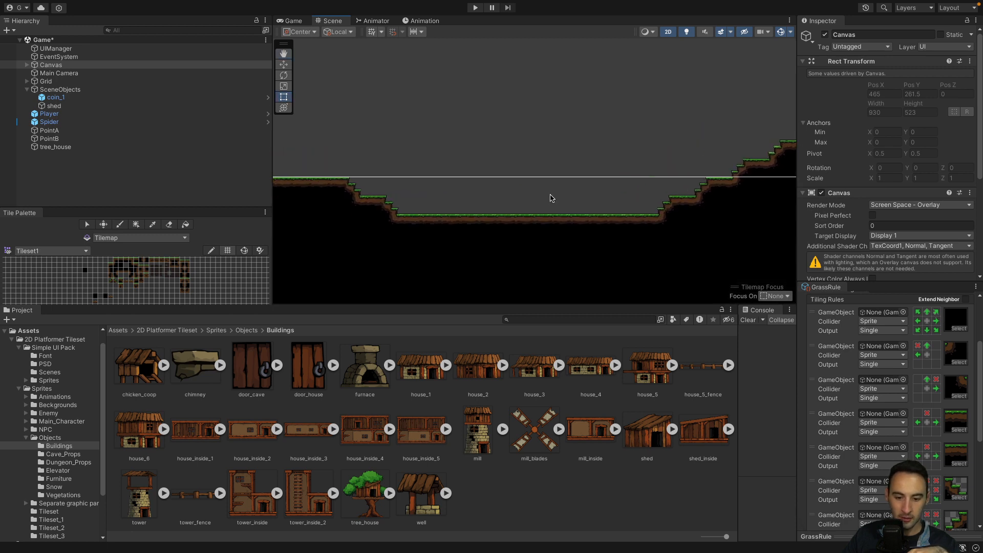
{"action": "left_click_drag", "start_coordinate": [422, 492], "coordinate": [471, 195]}
{"action": "scroll", "coordinate": [474, 194], "scroll_direction": "up", "scroll_amount": 6}
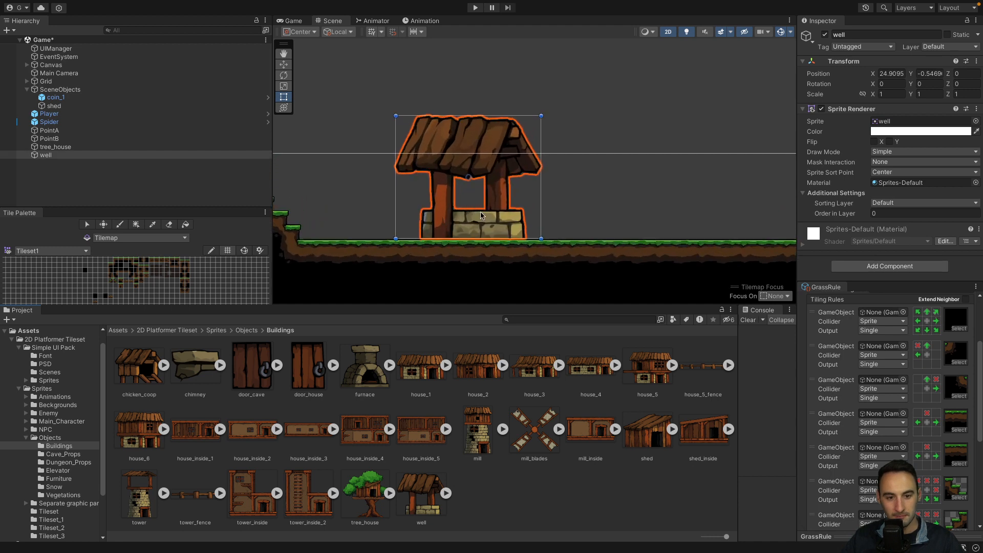
{"action": "scroll", "coordinate": [452, 244], "scroll_direction": "down", "scroll_amount": 2}
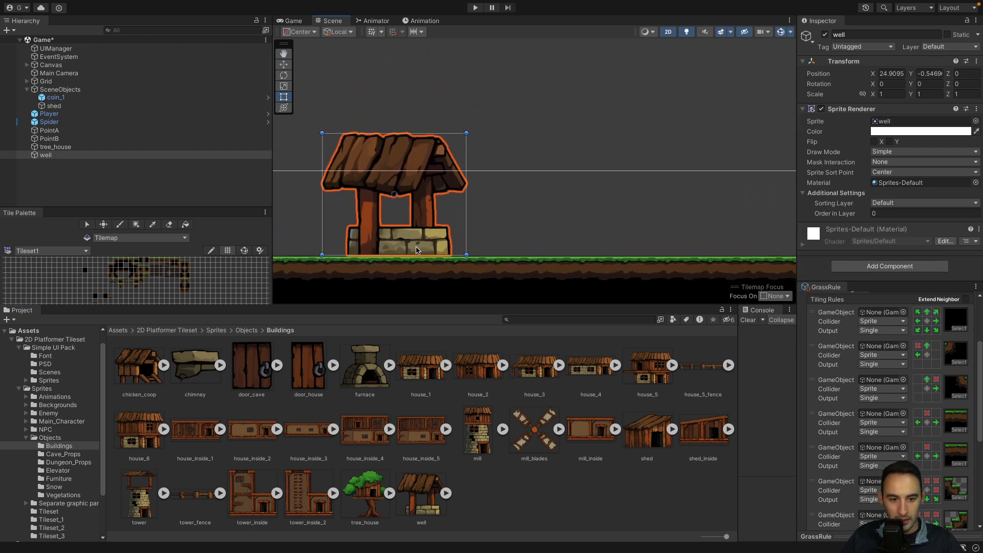
{"action": "left_click_drag", "start_coordinate": [453, 245], "coordinate": [577, 241]}
{"action": "left_click", "coordinate": [662, 237]}
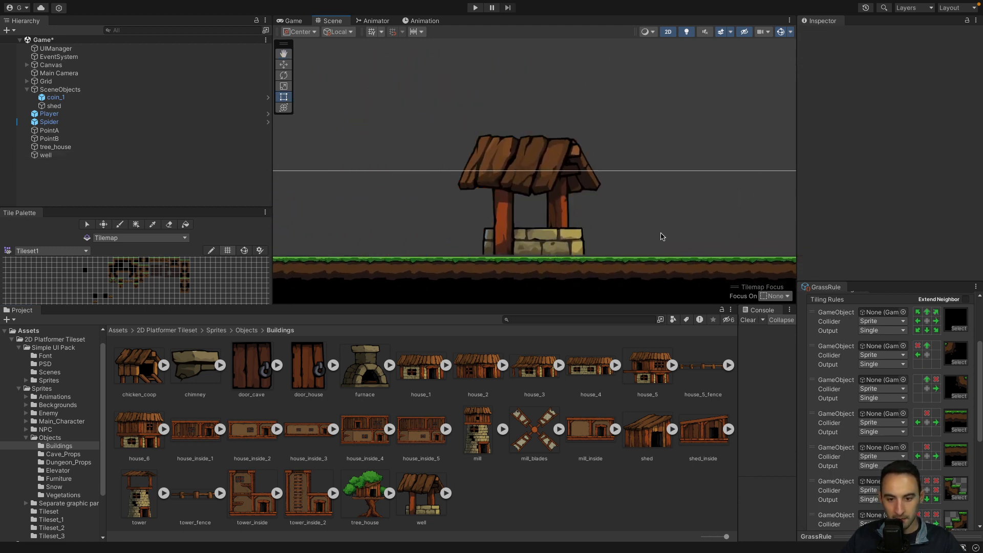
Lower the well slightly to about Y -0.582 so its stone base rests on the grass
{"action": "left_click", "coordinate": [557, 231]}
{"action": "scroll", "coordinate": [694, 233], "scroll_direction": "up", "scroll_amount": 6}
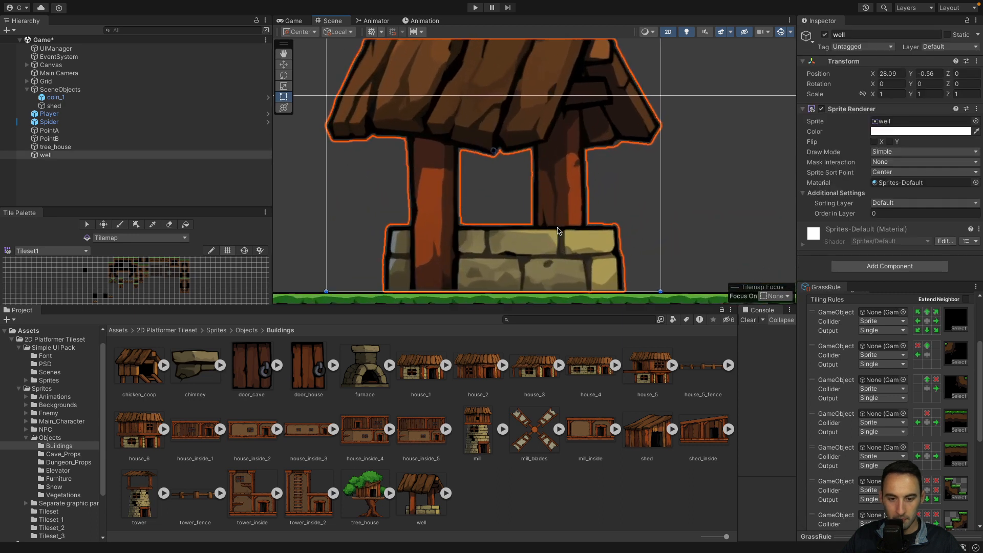
{"action": "left_click", "coordinate": [715, 188]}
{"action": "left_click", "coordinate": [597, 187]}
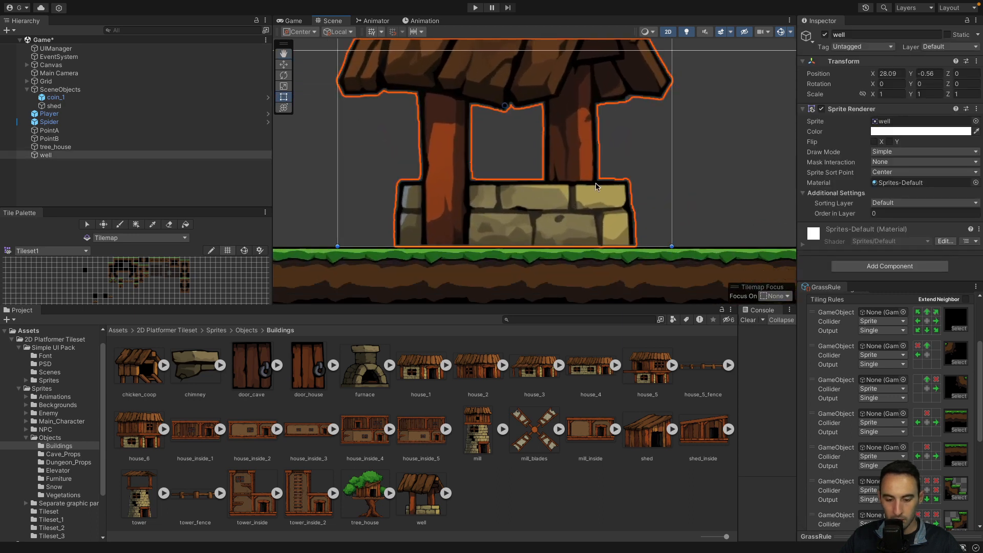
{"action": "scroll", "coordinate": [596, 187], "scroll_direction": "down", "scroll_amount": 3}
{"action": "scroll", "coordinate": [596, 186], "scroll_direction": "left", "scroll_amount": 3}
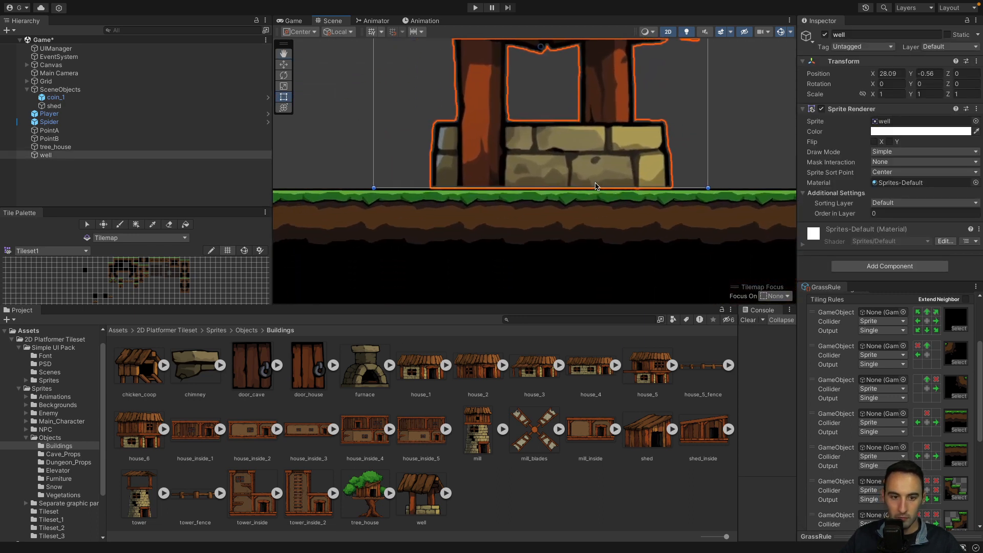
{"action": "scroll", "coordinate": [580, 184], "scroll_direction": "down", "scroll_amount": 1}
{"action": "scroll", "coordinate": [575, 187], "scroll_direction": "down", "scroll_amount": 4}
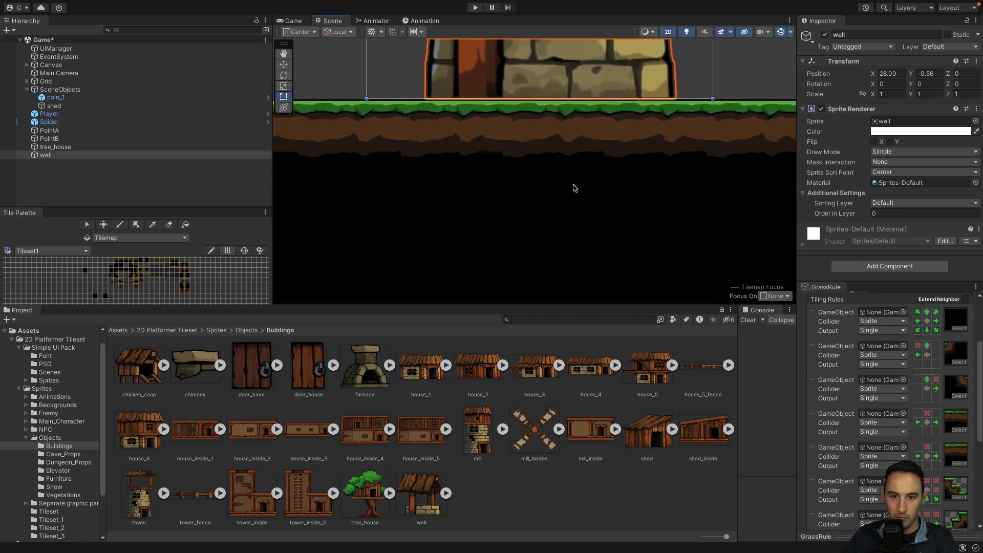
{"action": "scroll", "coordinate": [575, 188], "scroll_direction": "down", "scroll_amount": 3}
{"action": "left_click_drag", "start_coordinate": [575, 187], "coordinate": [556, 237]}
{"action": "middle_click_drag", "start_coordinate": [557, 205], "coordinate": [543, 258]}
{"action": "left_click", "coordinate": [540, 162]}
{"action": "scroll", "coordinate": [541, 162], "scroll_direction": "down", "scroll_amount": 4}
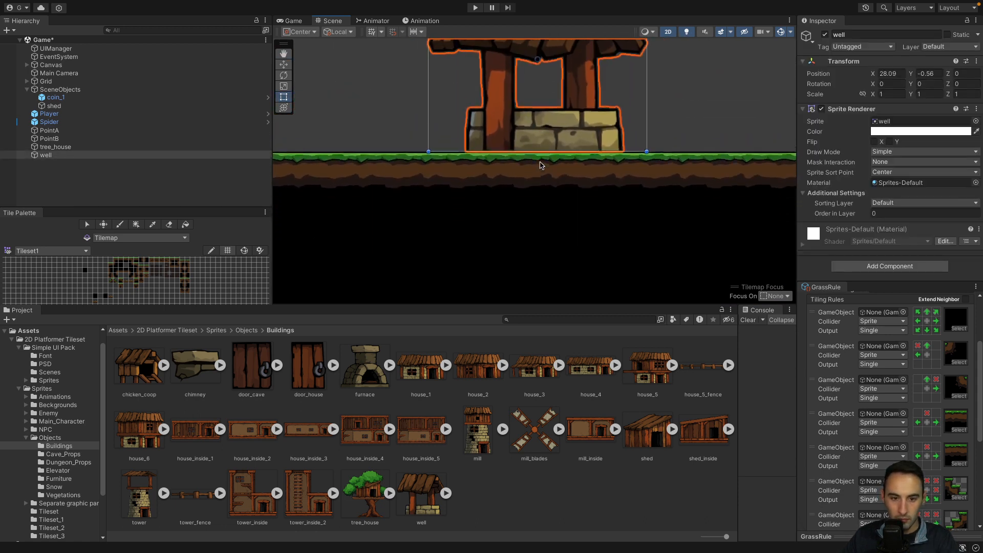
{"action": "scroll", "coordinate": [542, 165], "scroll_direction": "up", "scroll_amount": 5}
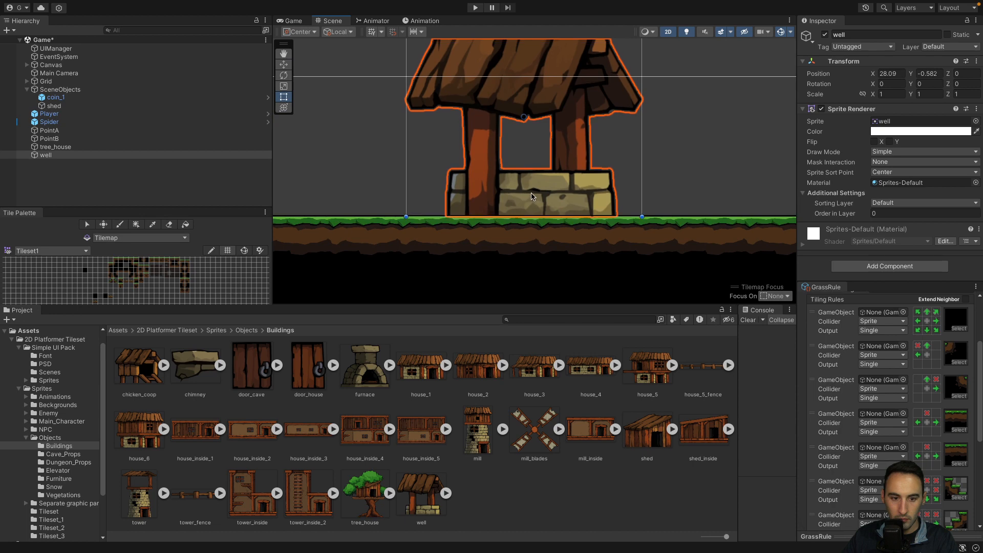
{"action": "left_click", "coordinate": [737, 176]}
Examine the Objects sprite folder and its Dungeon_Props subfolder for props to decorate the start of the level
{"action": "scroll", "coordinate": [704, 187], "scroll_direction": "down", "scroll_amount": 10}
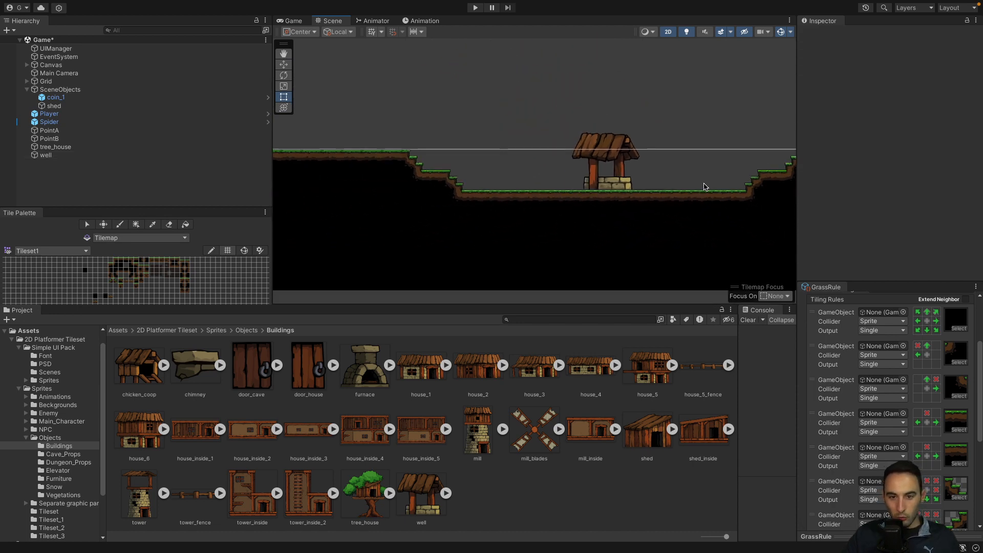
{"action": "scroll", "coordinate": [704, 187], "scroll_direction": "down", "scroll_amount": 6}
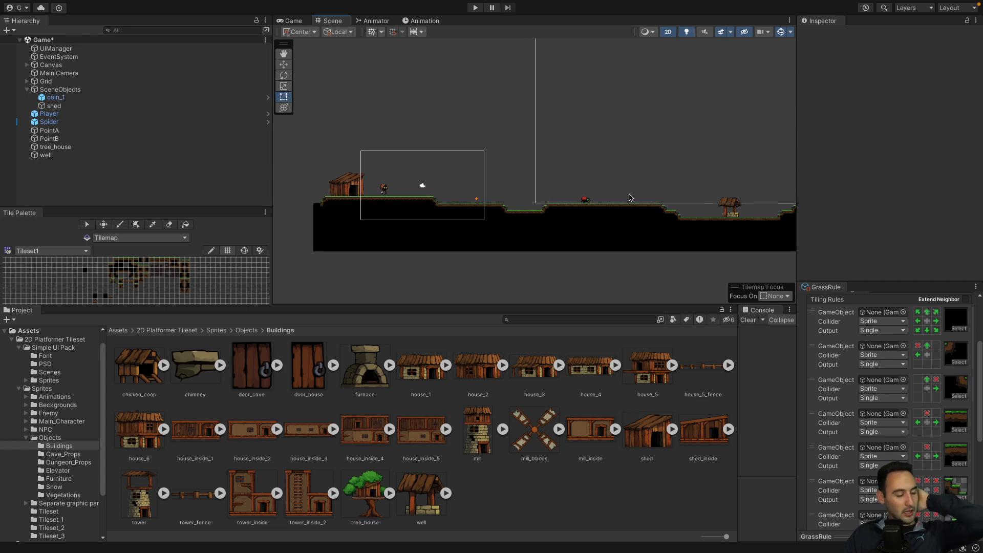
{"action": "left_click", "coordinate": [246, 330]}
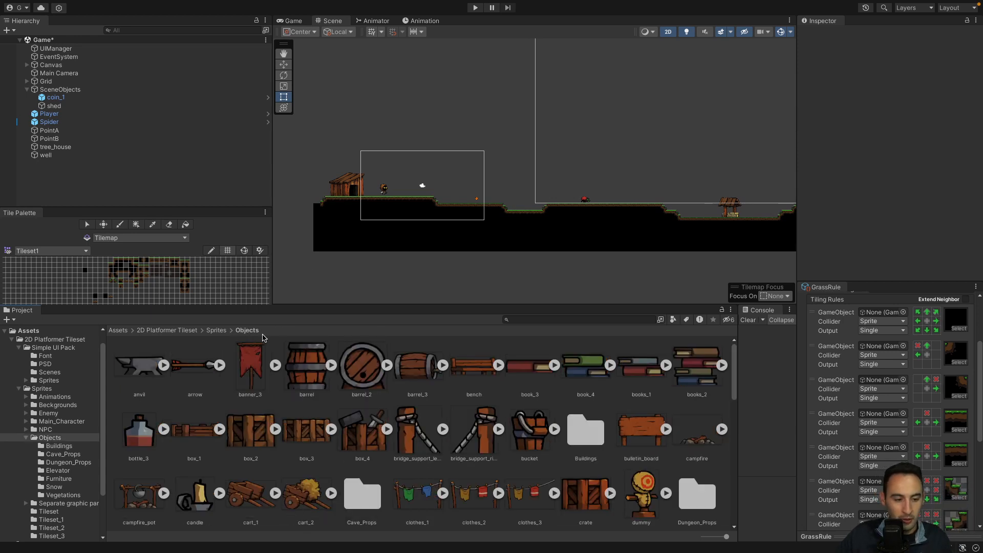
{"action": "scroll", "coordinate": [275, 364], "scroll_direction": "down", "scroll_amount": 5}
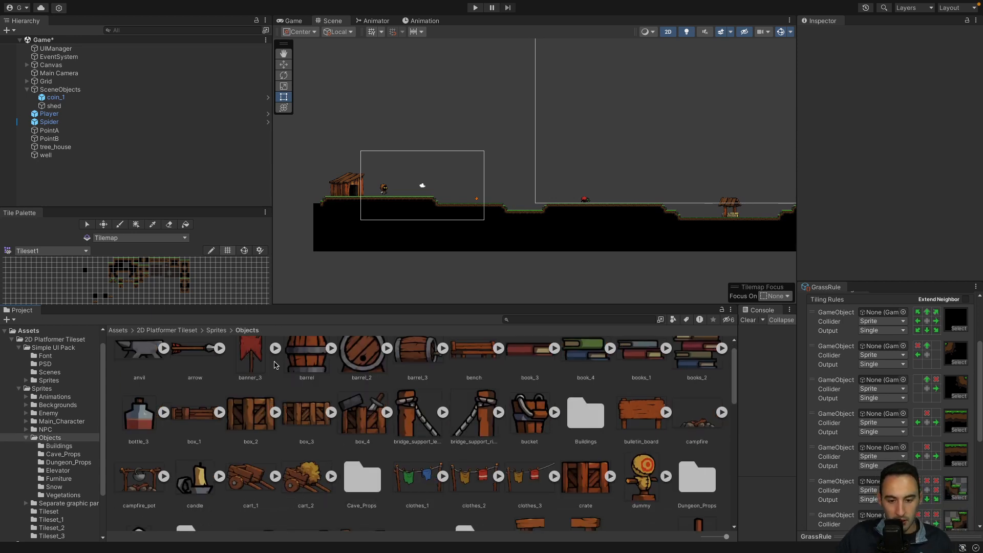
{"action": "scroll", "coordinate": [275, 364], "scroll_direction": "up", "scroll_amount": 5}
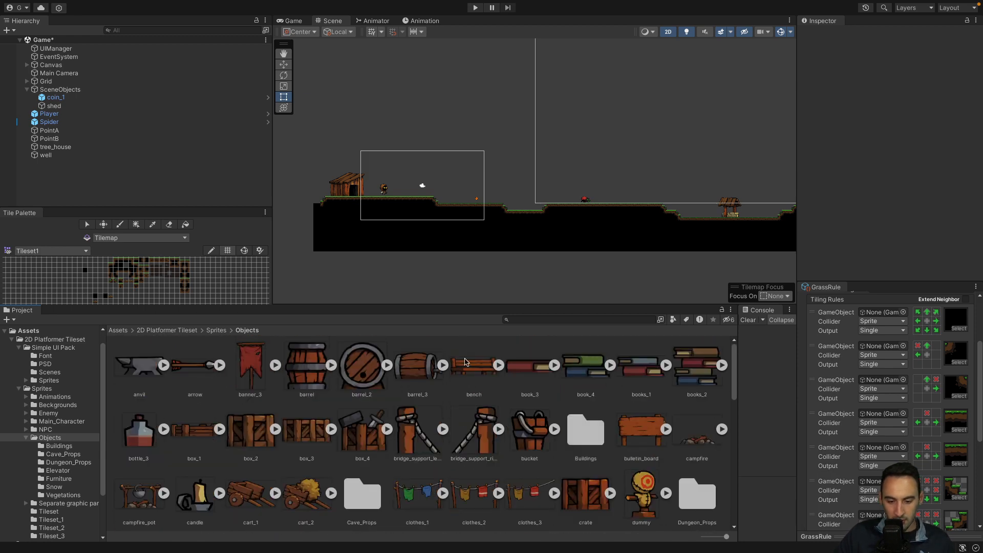
{"action": "scroll", "coordinate": [465, 362], "scroll_direction": "down", "scroll_amount": 3}
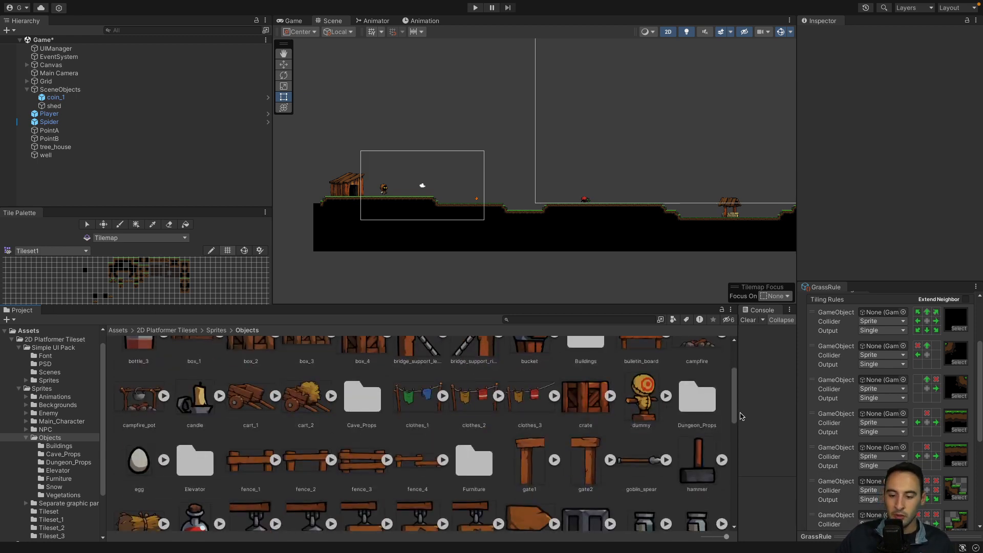
{"action": "double_click", "coordinate": [697, 397]}
{"action": "scroll", "coordinate": [410, 394], "scroll_direction": "up", "scroll_amount": 2}
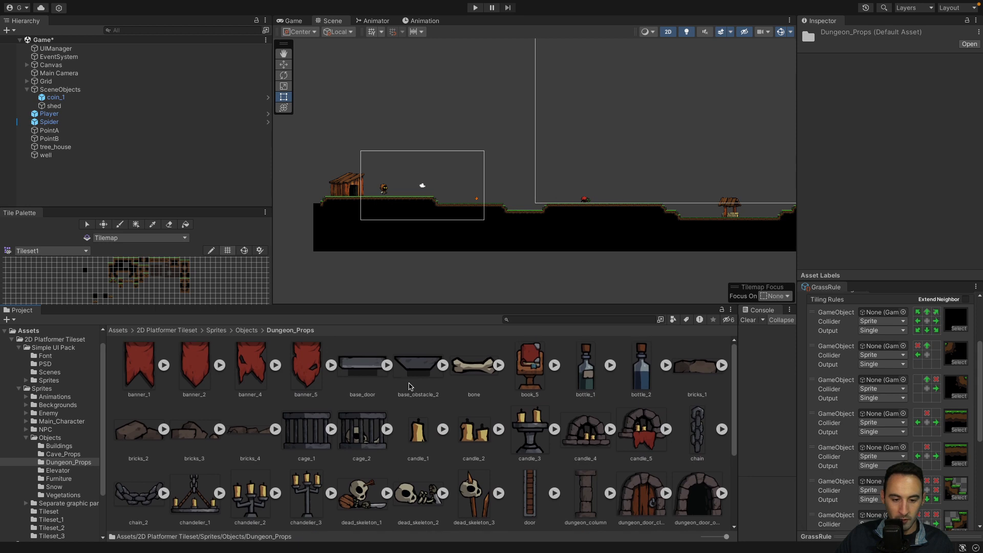
{"action": "left_click", "coordinate": [246, 330]}
{"action": "scroll", "coordinate": [388, 404], "scroll_direction": "down", "scroll_amount": 3}
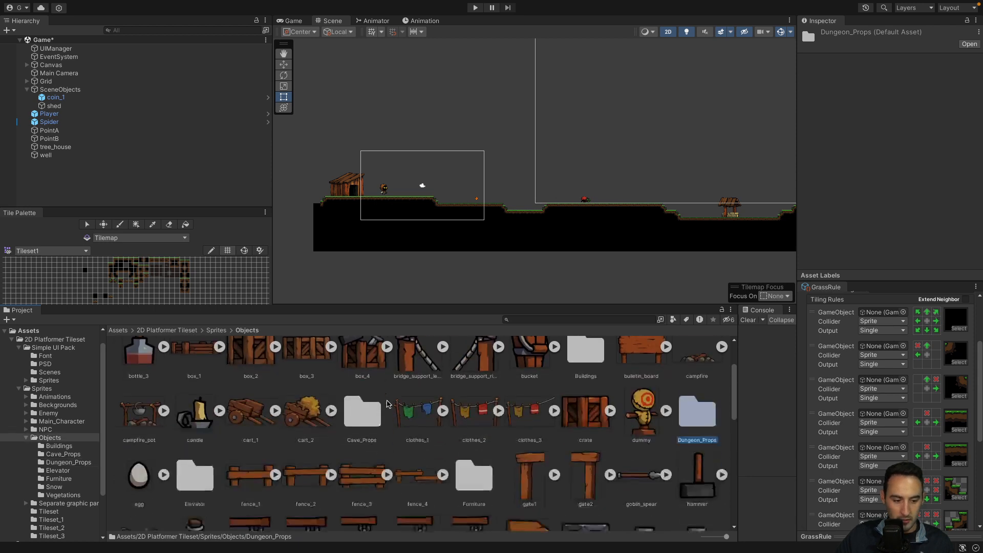
{"action": "scroll", "coordinate": [387, 404], "scroll_direction": "down", "scroll_amount": 1}
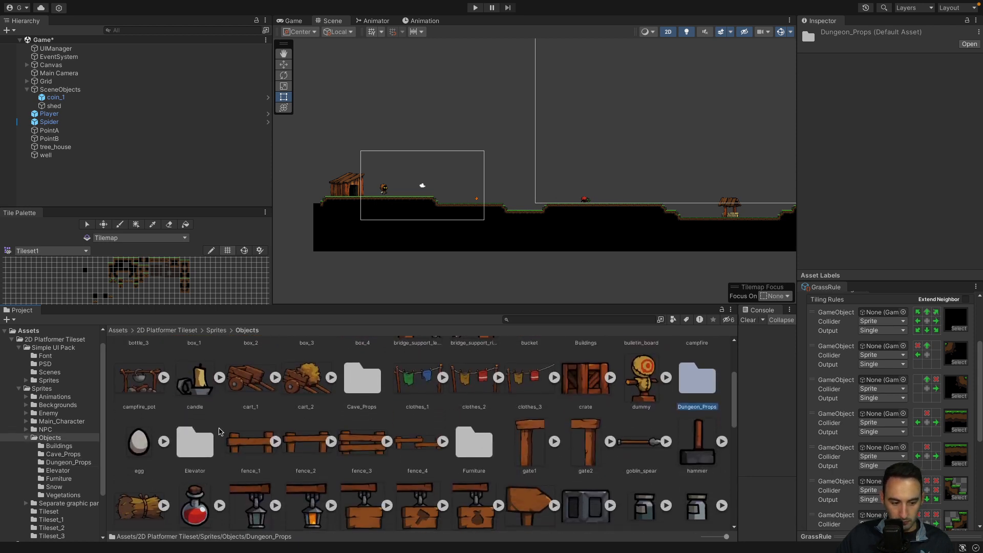
{"action": "scroll", "coordinate": [203, 441], "scroll_direction": "down", "scroll_amount": 1}
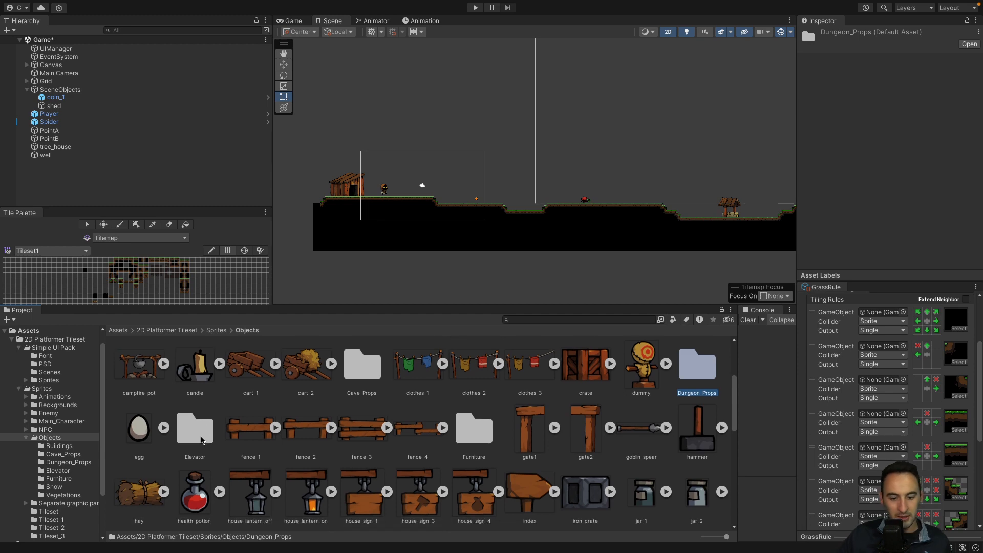
{"action": "scroll", "coordinate": [515, 511], "scroll_direction": "down", "scroll_amount": 3}
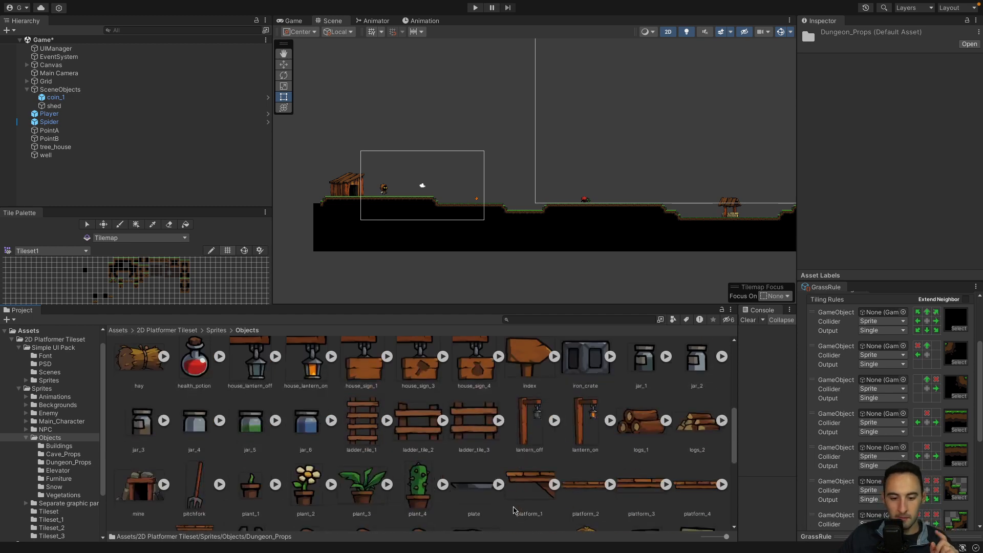
{"action": "scroll", "coordinate": [514, 511], "scroll_direction": "down", "scroll_amount": 1}
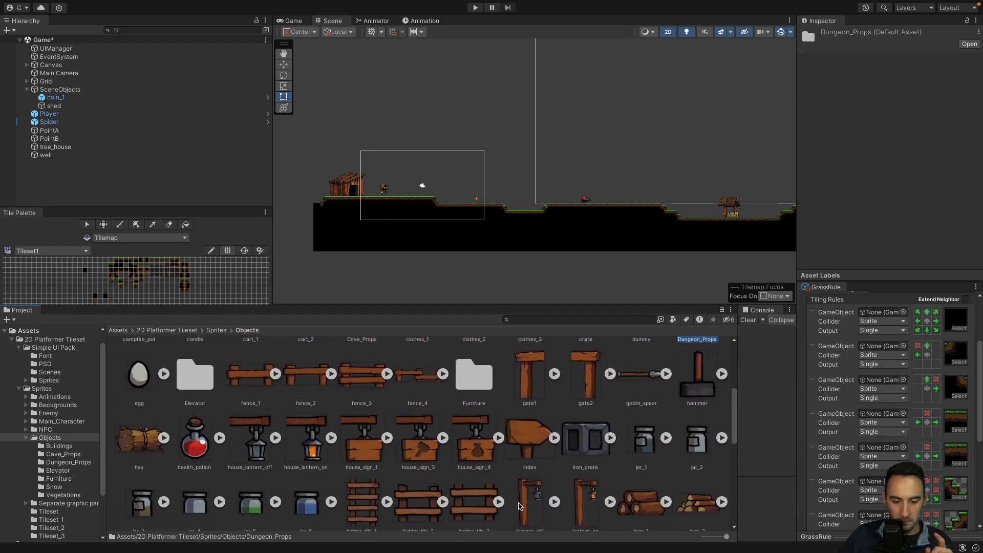
Add the index signpost sprite on the ground beside the player at about X -22.77, Y 1.45 and check it in the Game view
{"action": "left_click_drag", "start_coordinate": [530, 454], "coordinate": [377, 195]}
{"action": "scroll", "coordinate": [374, 198], "scroll_direction": "up", "scroll_amount": 3}
{"action": "scroll", "coordinate": [381, 197], "scroll_direction": "up", "scroll_amount": 3}
{"action": "middle_click_drag", "start_coordinate": [390, 196], "coordinate": [682, 198]}
{"action": "scroll", "coordinate": [434, 210], "scroll_direction": "up", "scroll_amount": 4}
{"action": "middle_click_drag", "start_coordinate": [419, 238], "coordinate": [483, 214]}
{"action": "left_click_drag", "start_coordinate": [477, 177], "coordinate": [495, 210]}
{"action": "scroll", "coordinate": [499, 213], "scroll_direction": "up", "scroll_amount": 3}
{"action": "scroll", "coordinate": [498, 212], "scroll_direction": "up", "scroll_amount": 4}
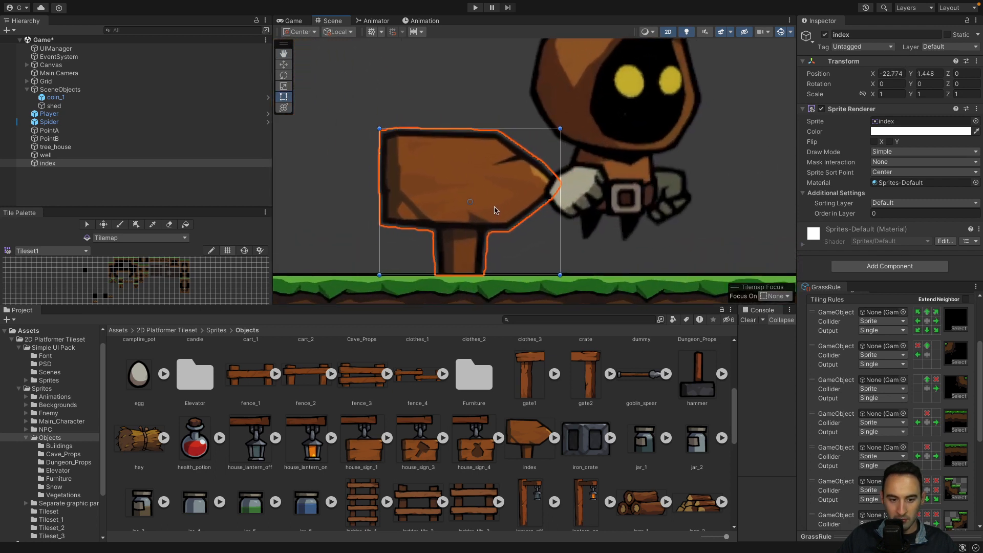
{"action": "left_click", "coordinate": [293, 21]}
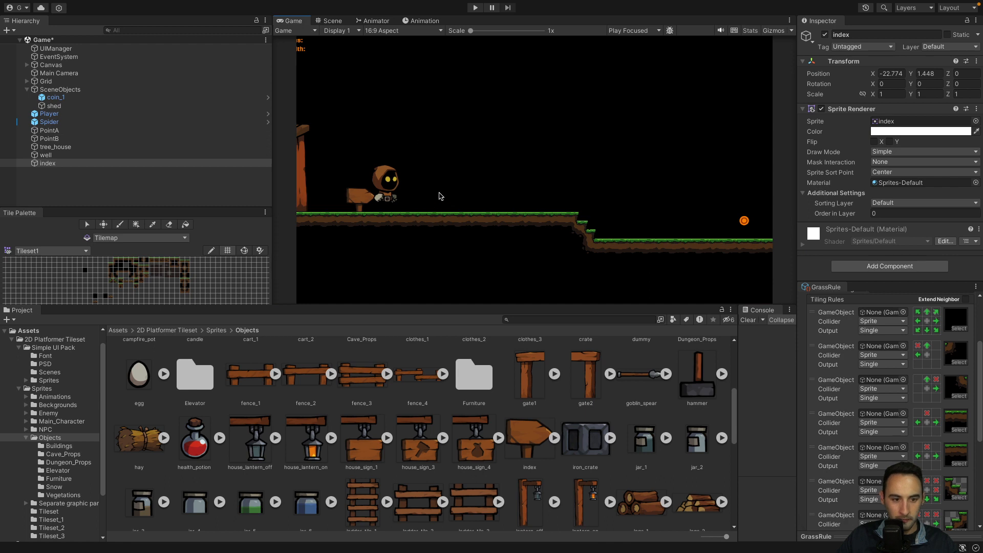
Look through the sprites in the Objects folder for more props to decorate the start of the level
{"action": "scroll", "coordinate": [582, 444], "scroll_direction": "down", "scroll_amount": 5}
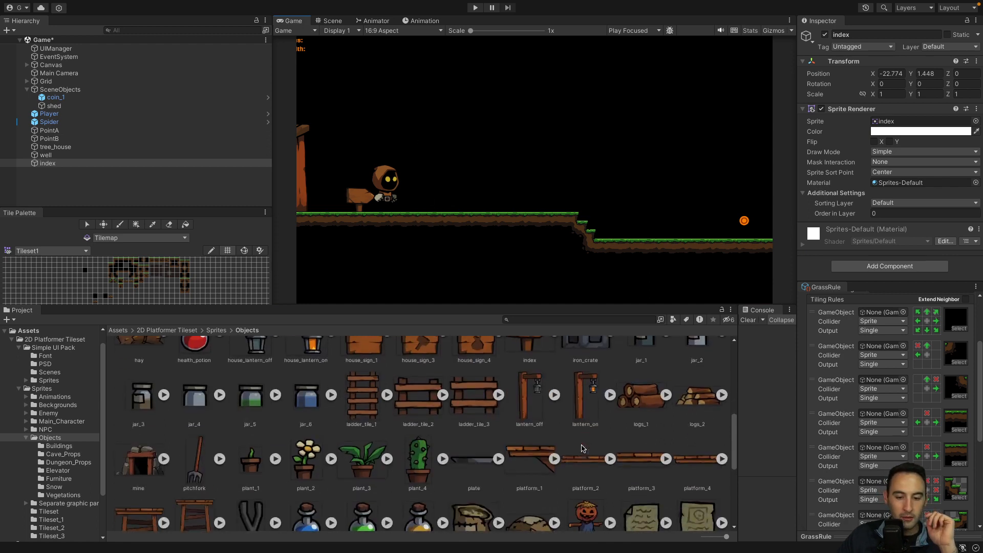
{"action": "scroll", "coordinate": [512, 368], "scroll_direction": "up", "scroll_amount": 2}
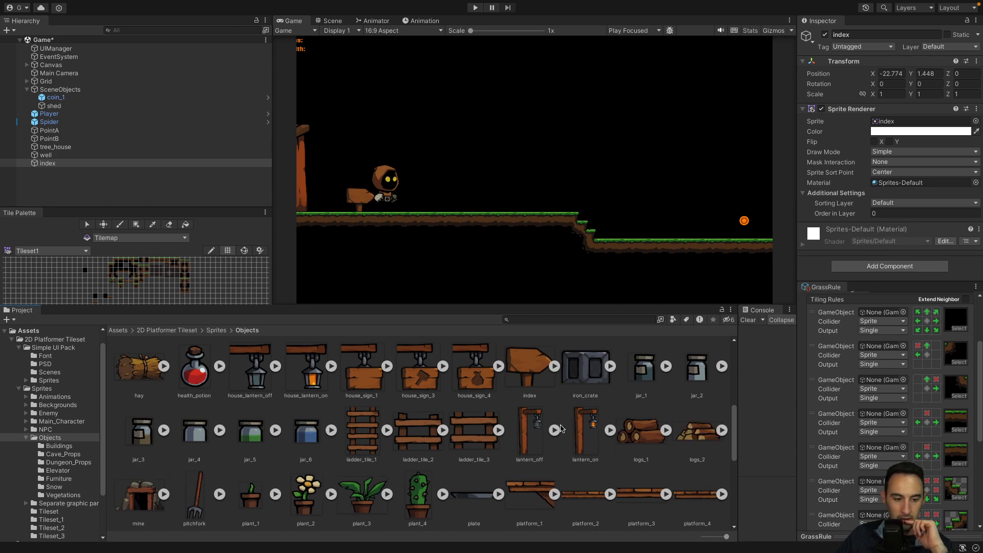
{"action": "scroll", "coordinate": [561, 428], "scroll_direction": "down", "scroll_amount": 3}
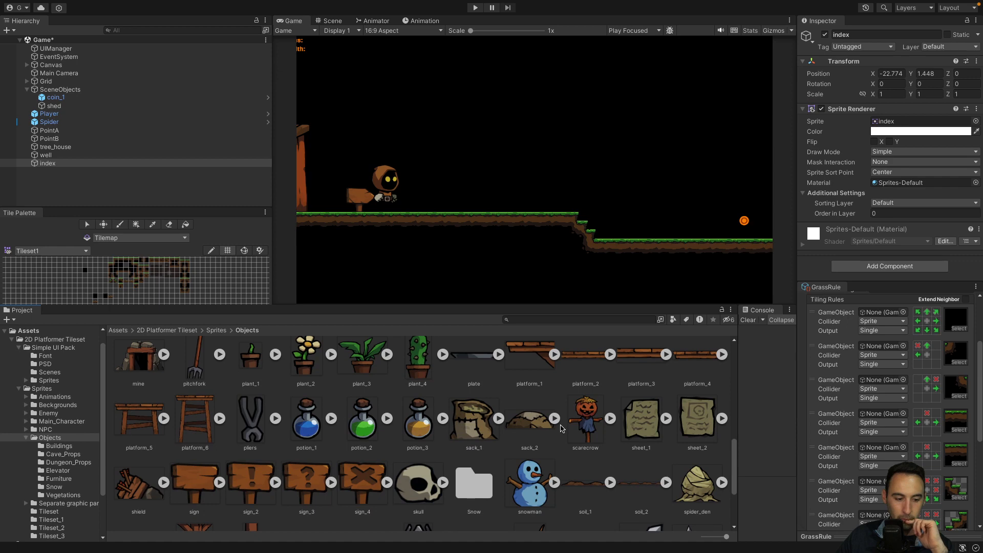
{"action": "scroll", "coordinate": [561, 428], "scroll_direction": "down", "scroll_amount": 3}
{"action": "scroll", "coordinate": [562, 428], "scroll_direction": "up", "scroll_amount": 10}
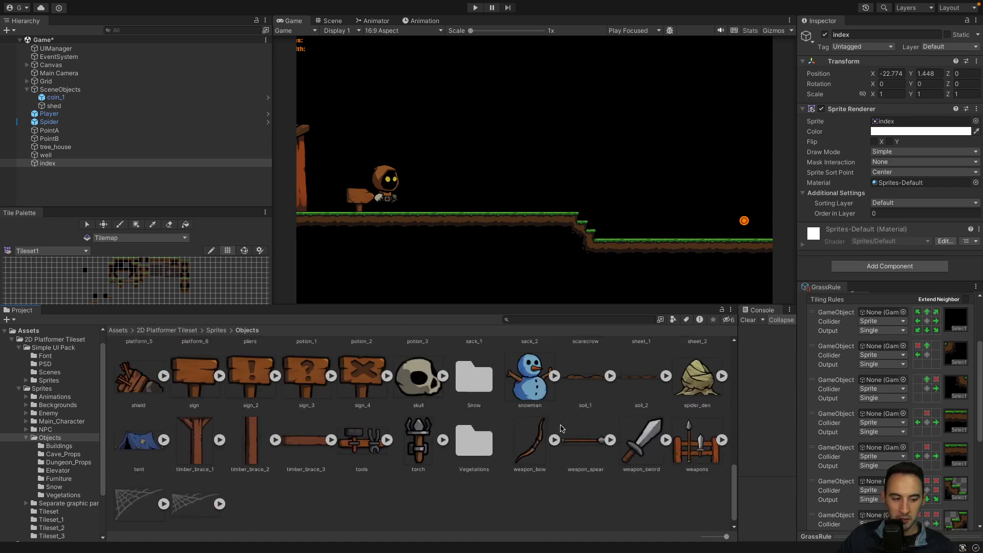
{"action": "scroll", "coordinate": [562, 428], "scroll_direction": "up", "scroll_amount": 2}
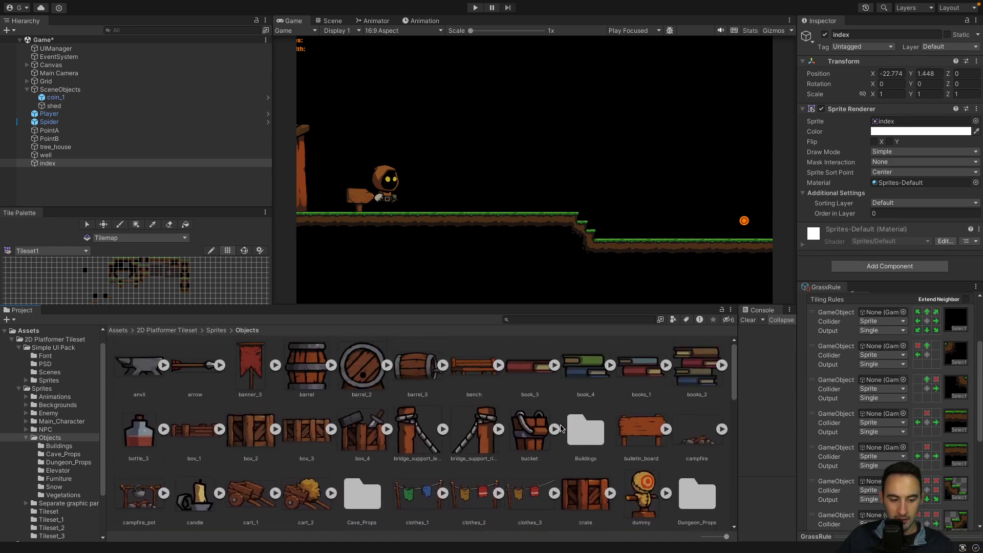
{"action": "scroll", "coordinate": [562, 428], "scroll_direction": "down", "scroll_amount": 4}
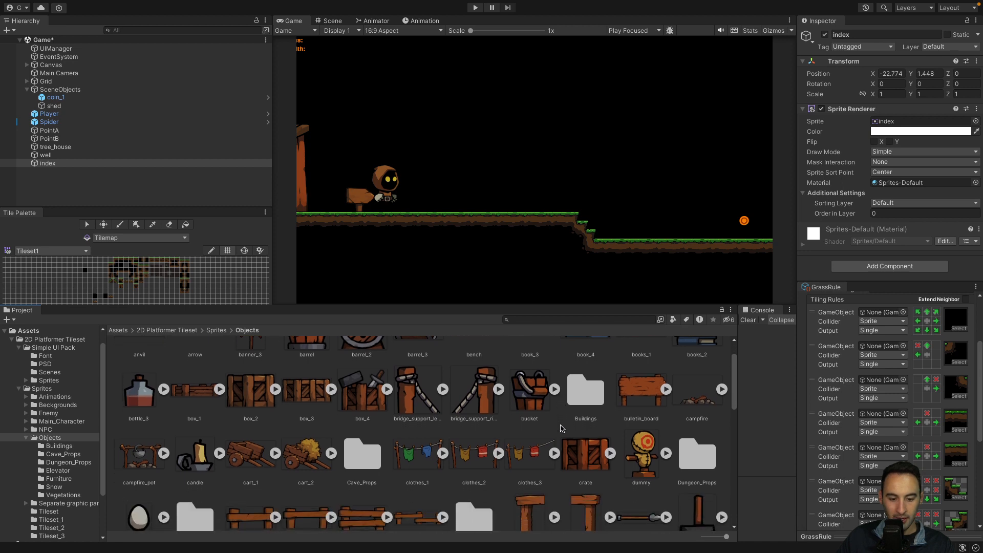
{"action": "scroll", "coordinate": [562, 428], "scroll_direction": "down", "scroll_amount": 2}
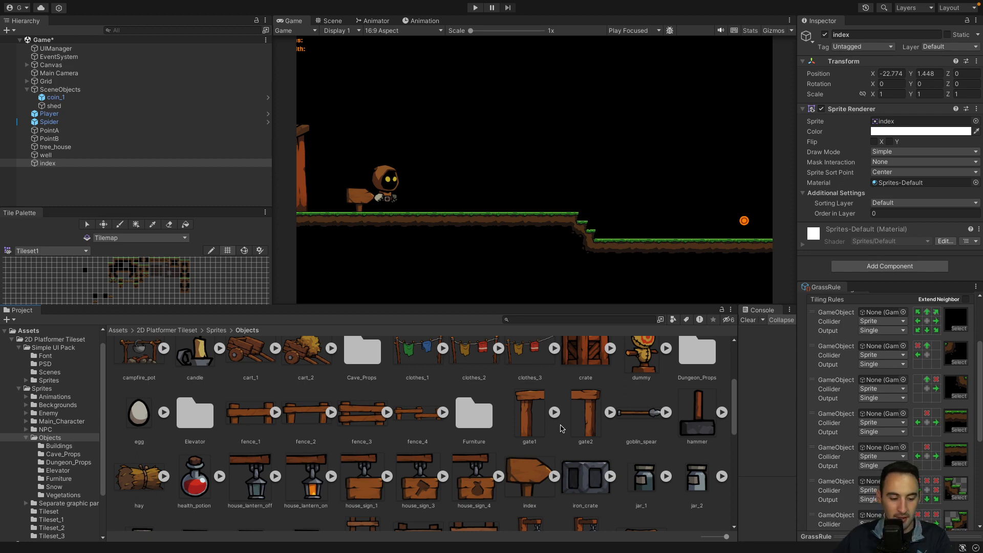
{"action": "scroll", "coordinate": [594, 424], "scroll_direction": "down", "scroll_amount": 10}
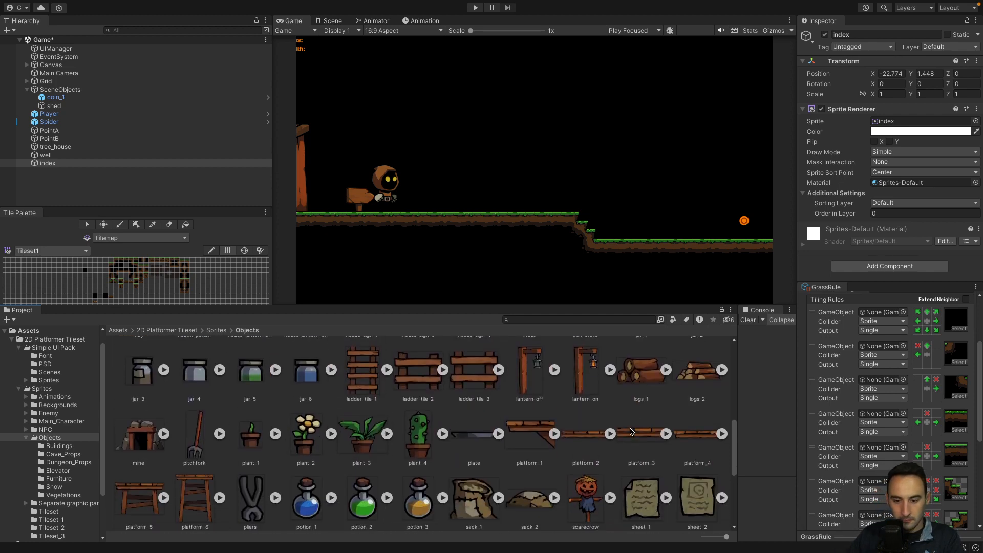
{"action": "scroll", "coordinate": [631, 431], "scroll_direction": "down", "scroll_amount": 5}
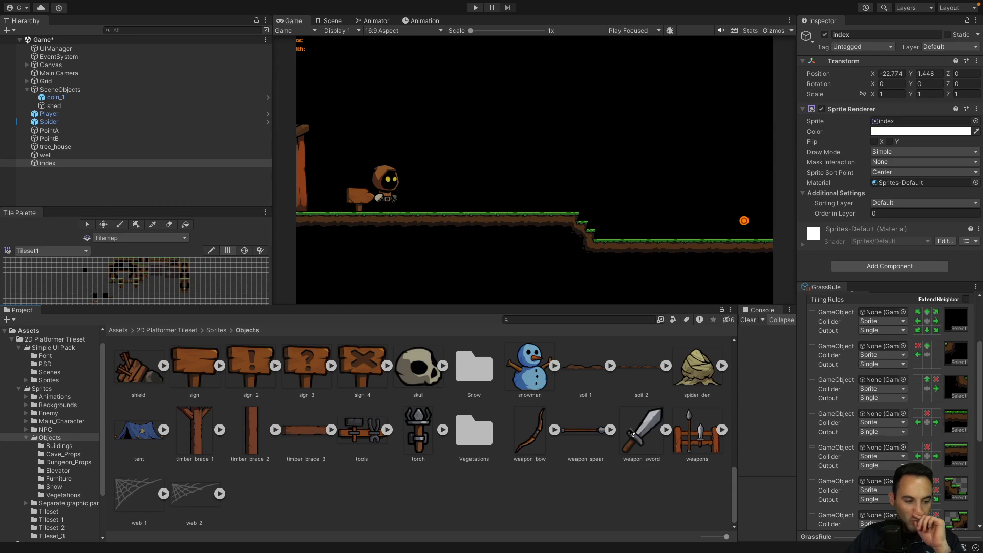
{"action": "scroll", "coordinate": [629, 432], "scroll_direction": "up", "scroll_amount": 5}
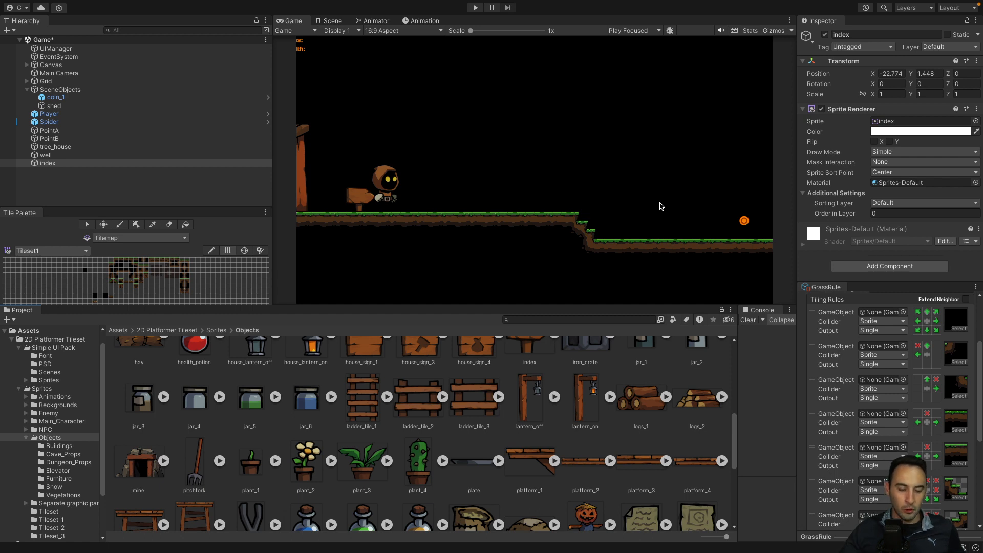
{"action": "scroll", "coordinate": [587, 400], "scroll_direction": "down", "scroll_amount": 10}
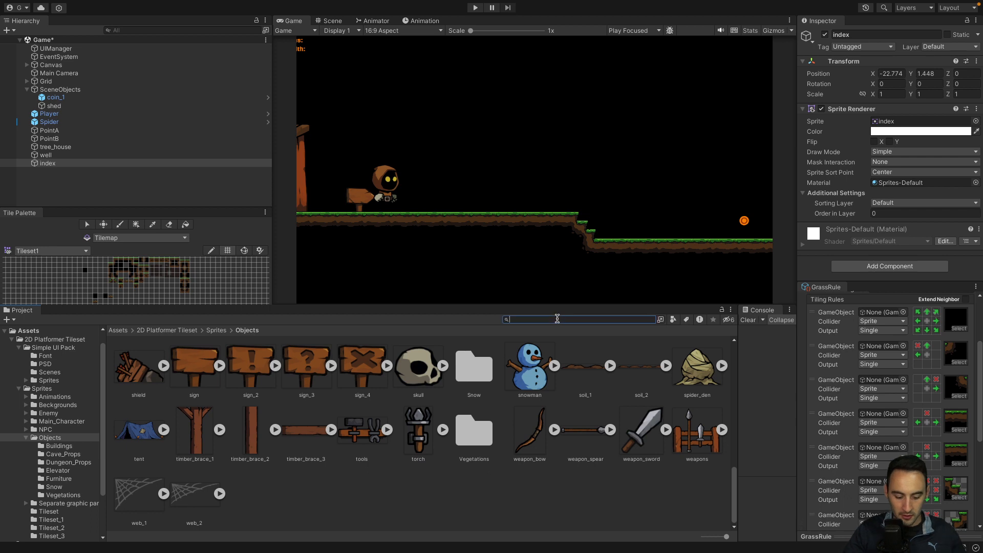
Search the project for "torch" and examine the frames in the Torch and Spider Den animation folders
{"action": "type", "text": "torch"}
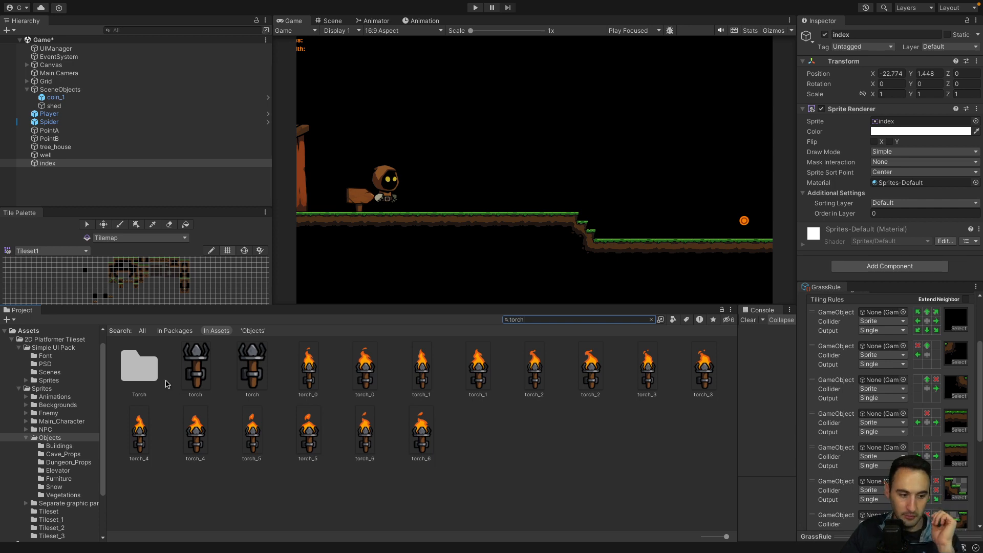
{"action": "double_click", "coordinate": [143, 376]}
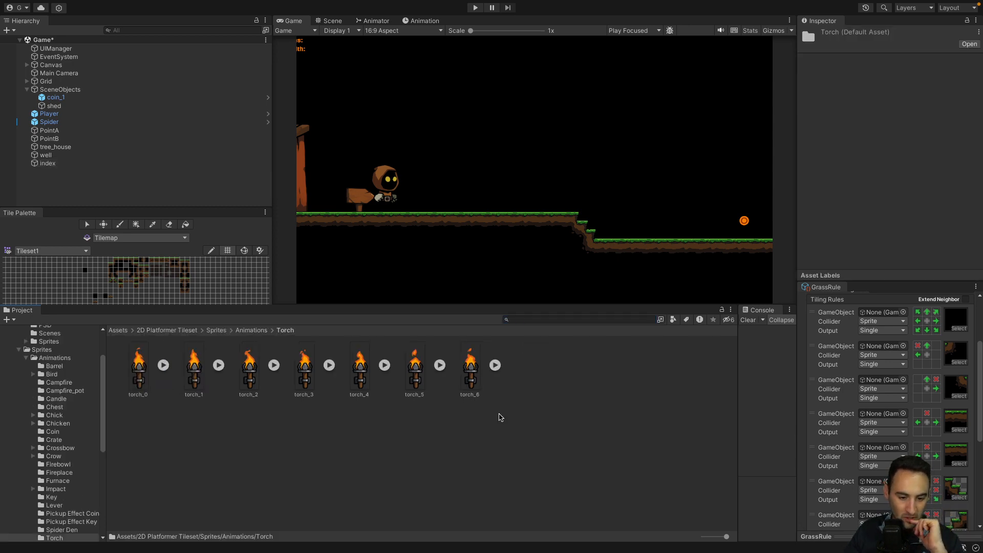
{"action": "left_click", "coordinate": [252, 330]}
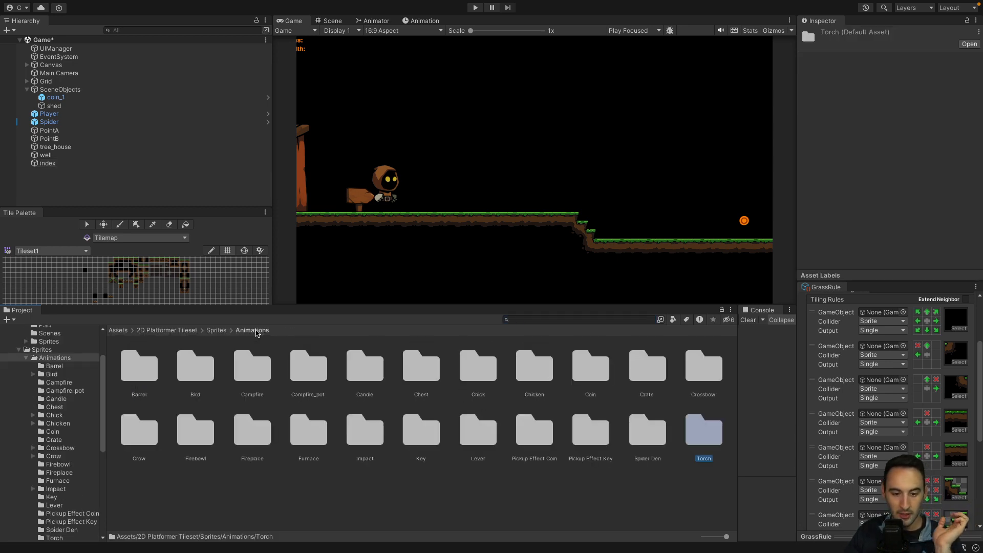
{"action": "left_click", "coordinate": [641, 497]}
{"action": "double_click", "coordinate": [648, 433]}
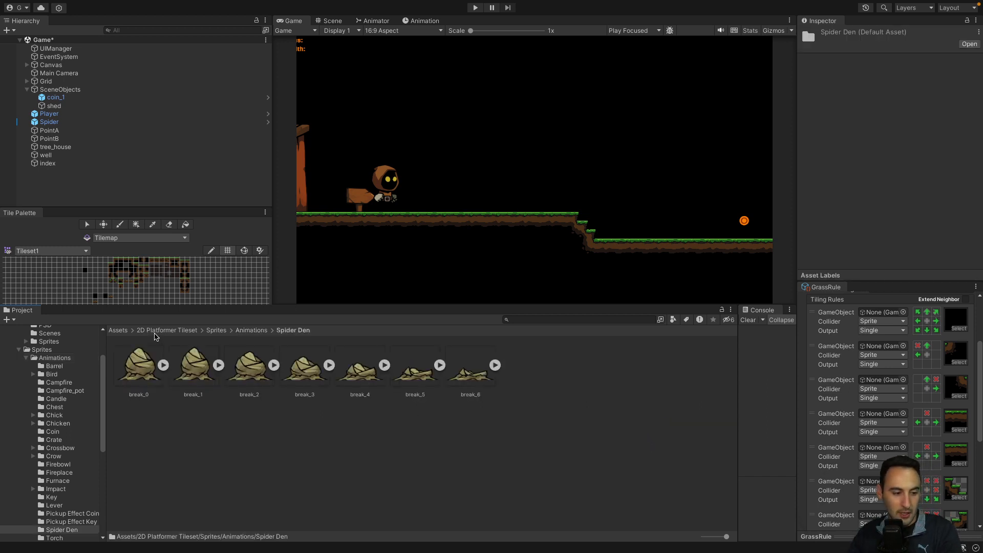
{"action": "left_click", "coordinate": [250, 330]}
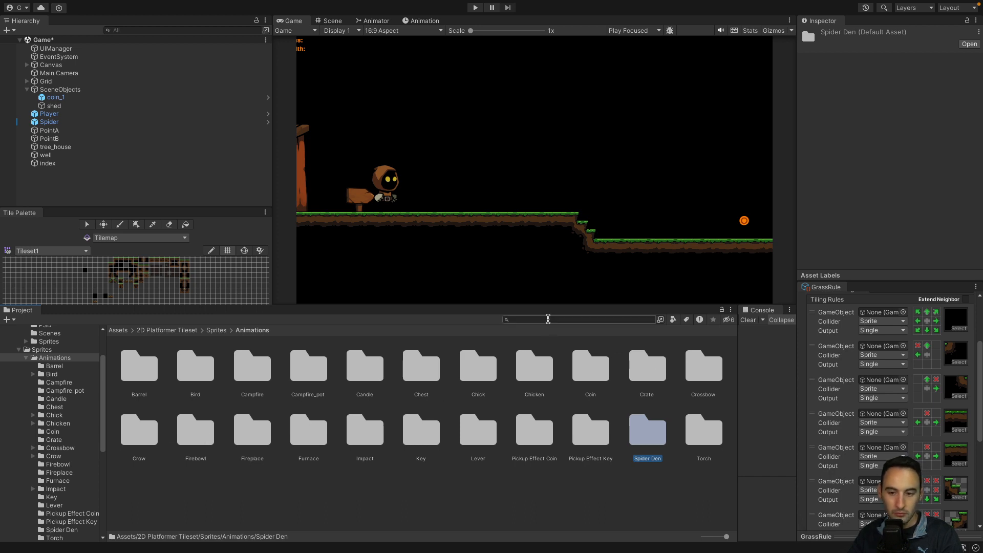
Play-test the level by walking the player back and forth between the signpost and the shed, and end the test
{"action": "left_click", "coordinate": [475, 8]}
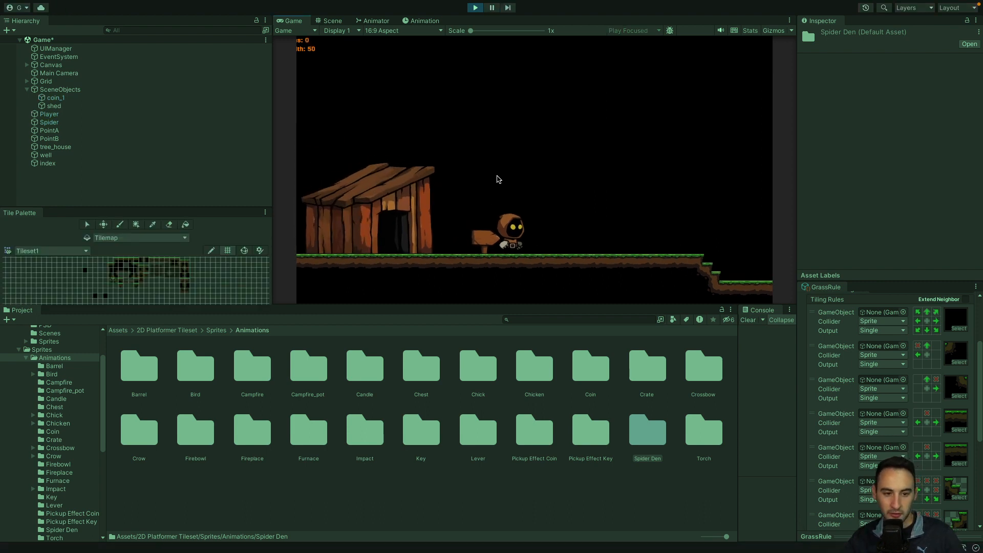
{"action": "key", "text": "d"}
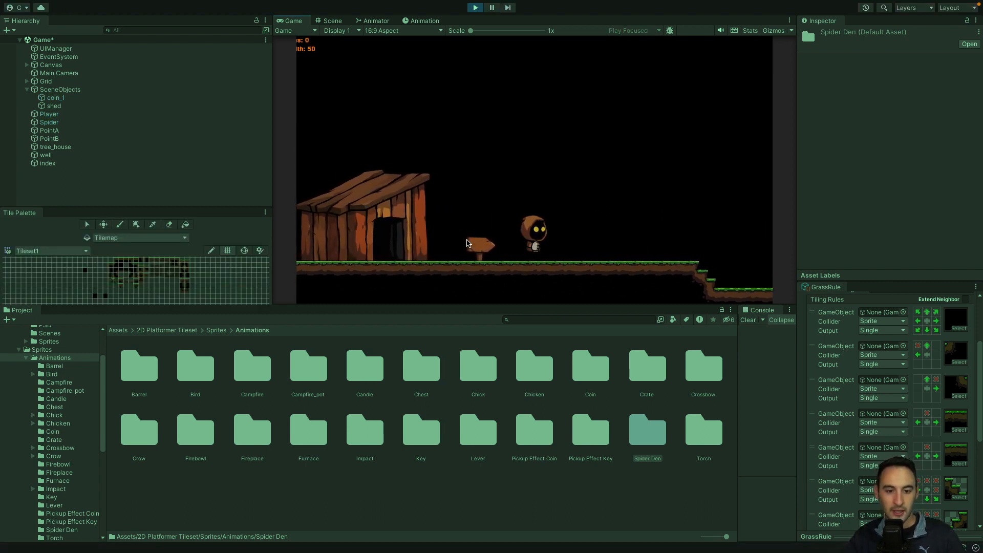
{"action": "key", "text": "a"}
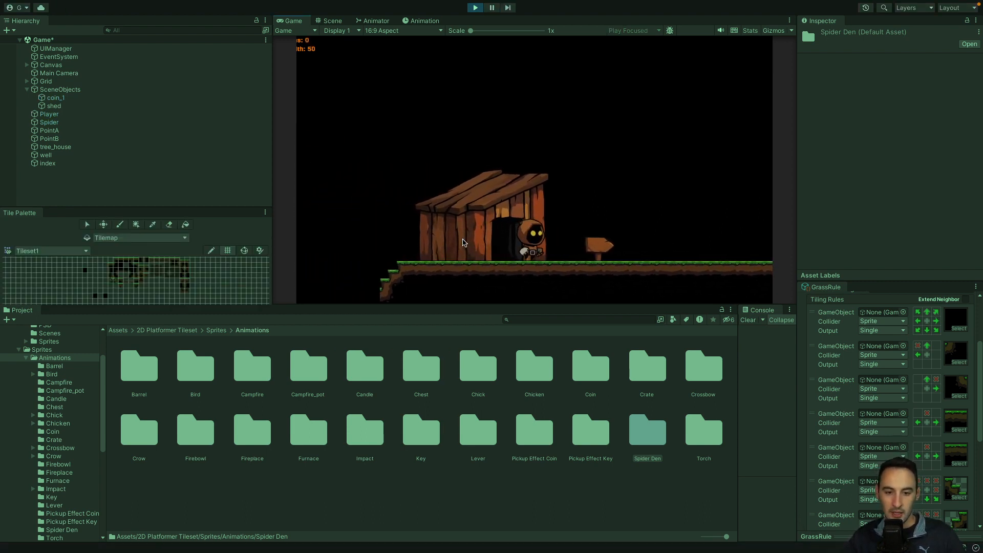
{"action": "key", "text": "d"}
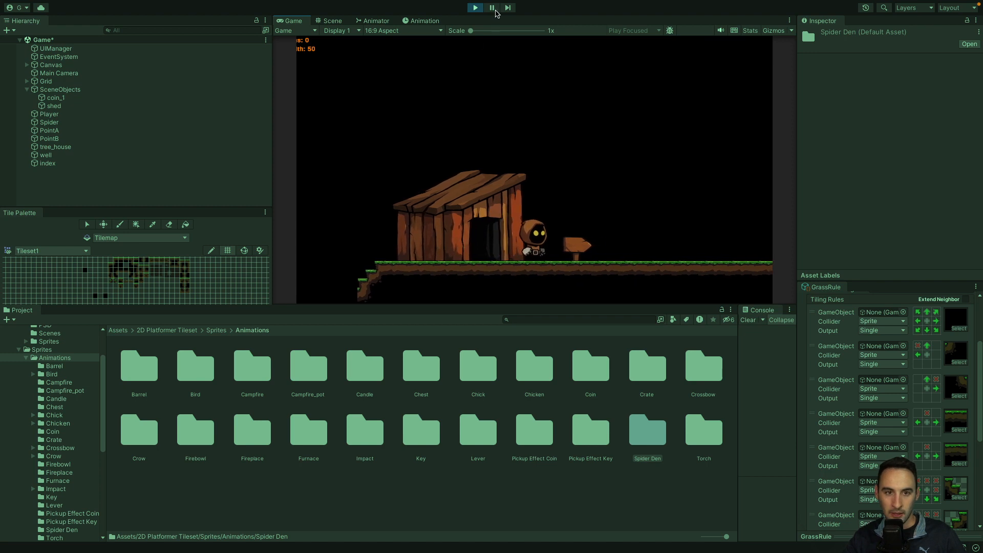
{"action": "left_click", "coordinate": [475, 7]}
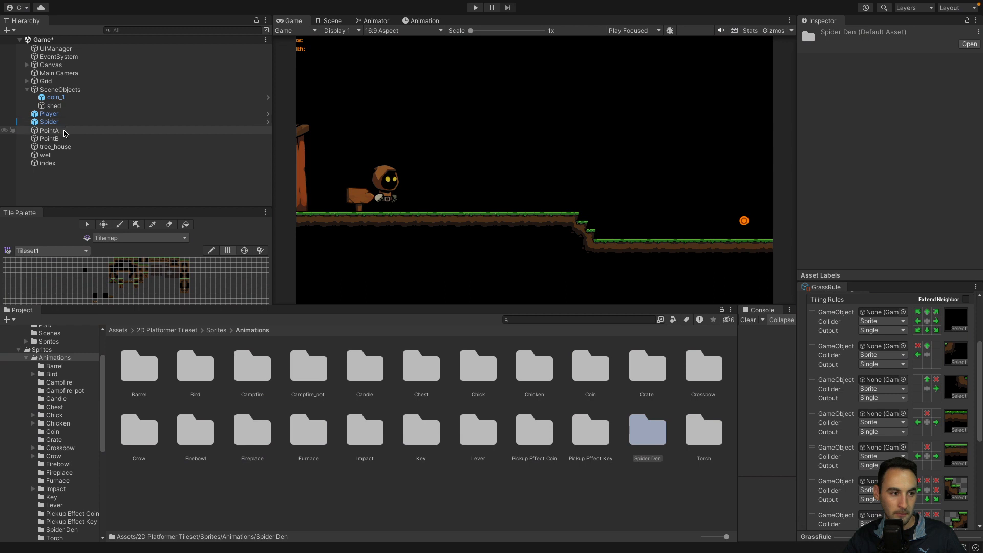
Move the player toward the shed to about X -23.25, Y 1.69 in the Scene view
{"action": "left_click", "coordinate": [58, 114]}
{"action": "left_click", "coordinate": [333, 21]}
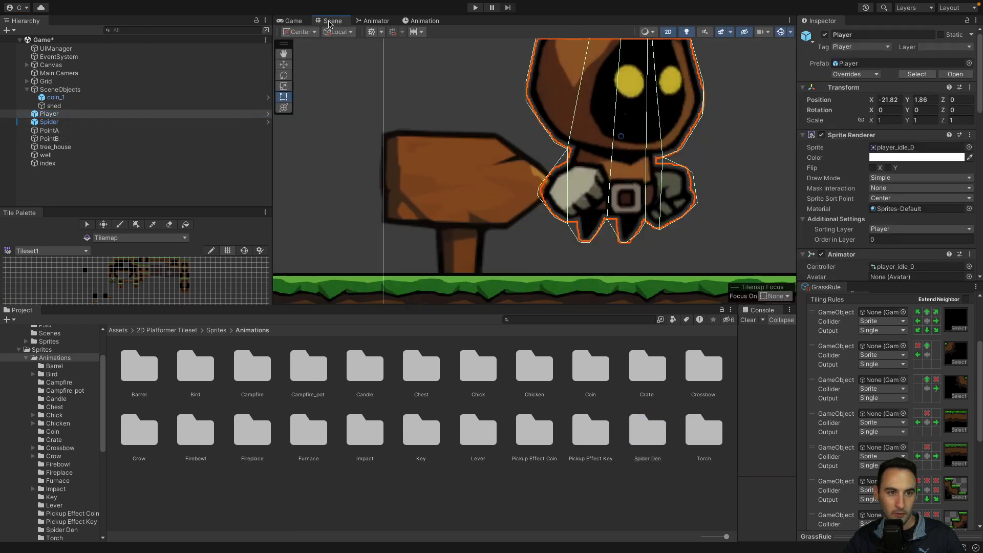
{"action": "scroll", "coordinate": [682, 205], "scroll_direction": "down", "scroll_amount": 5}
{"action": "left_click_drag", "start_coordinate": [682, 206], "coordinate": [583, 218]}
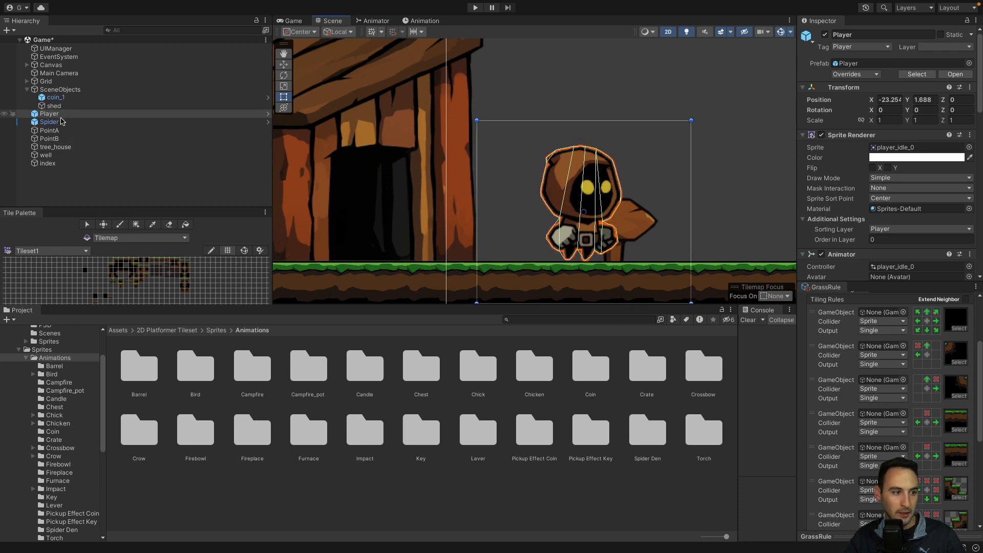
Make tree_house, well and index children of SceneObjects in the hierarchy
{"action": "left_click", "coordinate": [54, 147]}
{"action": "left_click", "coordinate": [54, 162], "text": "shift"}
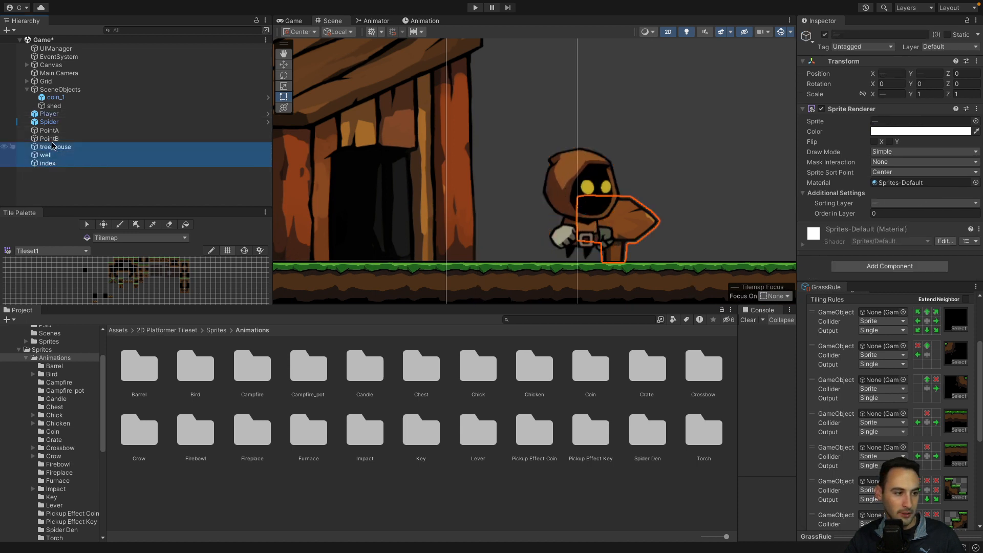
{"action": "left_click_drag", "start_coordinate": [53, 162], "coordinate": [59, 112]}
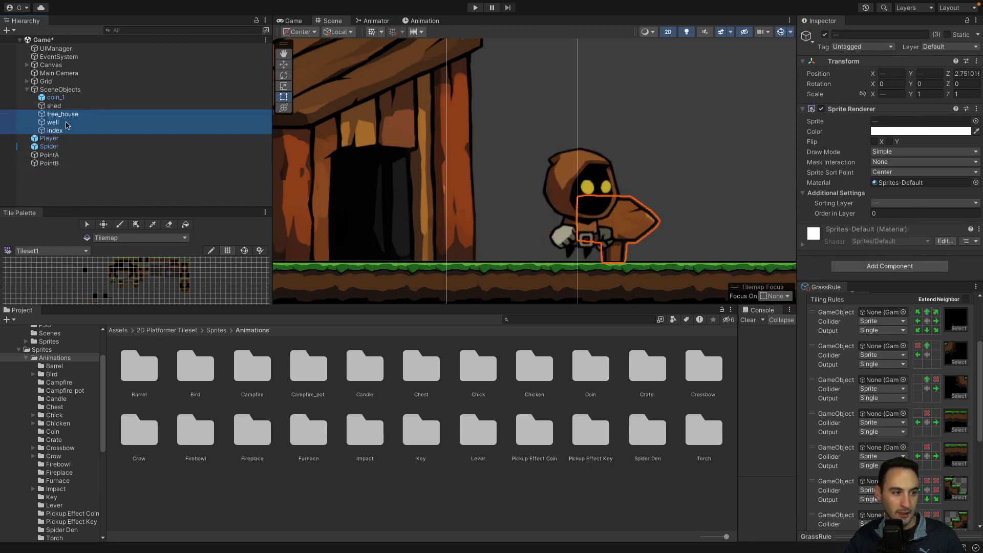
{"action": "left_click", "coordinate": [55, 122]}
{"action": "left_click", "coordinate": [57, 115]}
{"action": "left_click", "coordinate": [59, 122]}
Move the index signpost to the far side of the player, at about X -10.12, Y -2.09 within SceneObjects
{"action": "left_click", "coordinate": [62, 130]}
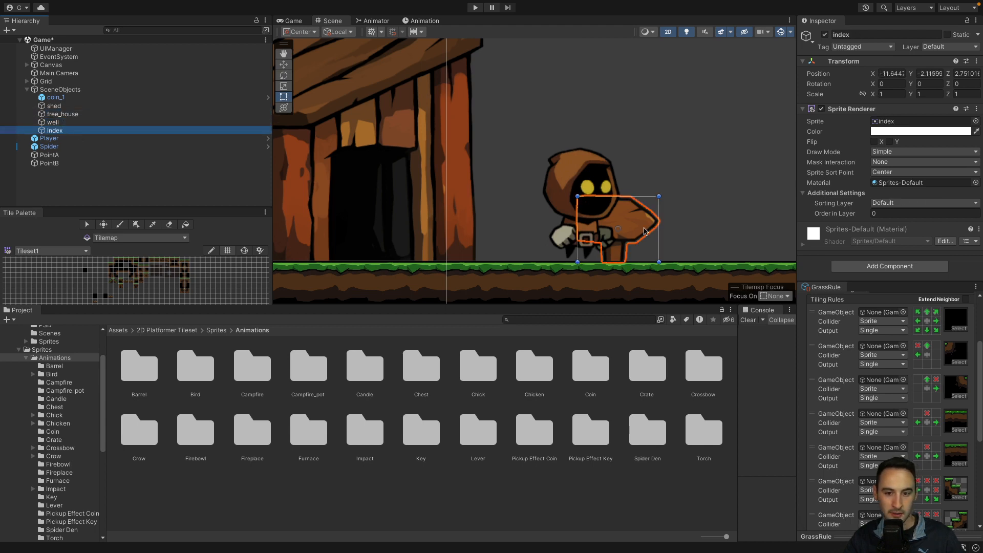
{"action": "left_click_drag", "start_coordinate": [641, 229], "coordinate": [743, 229]}
{"action": "middle_click_drag", "start_coordinate": [736, 221], "coordinate": [572, 214]}
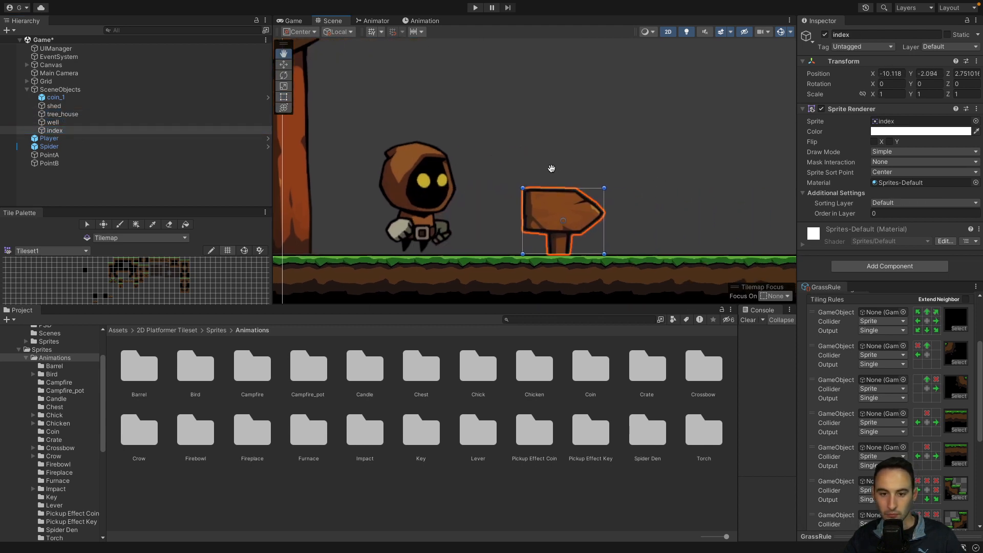
Set the sorting layer of the index signpost and the well to SceneObjects-Behind, and check tree_house's layer
{"action": "left_click", "coordinate": [914, 202]}
{"action": "left_click", "coordinate": [910, 236]}
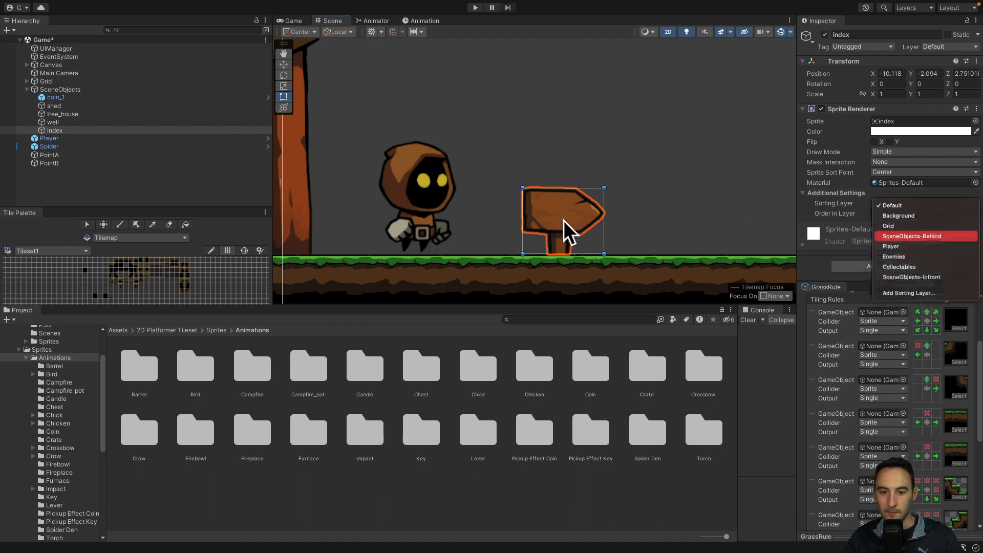
{"action": "left_click", "coordinate": [53, 123]}
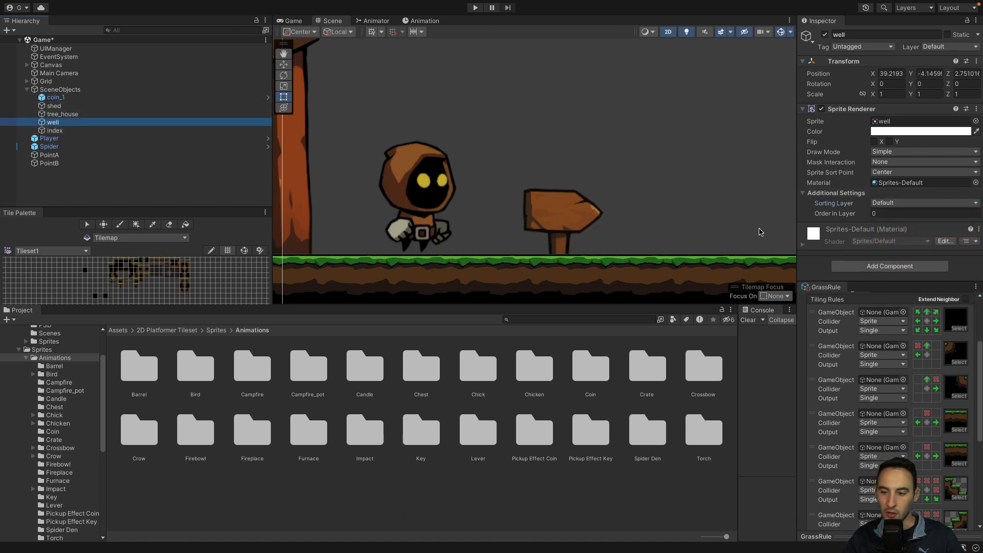
{"action": "left_click", "coordinate": [909, 204]}
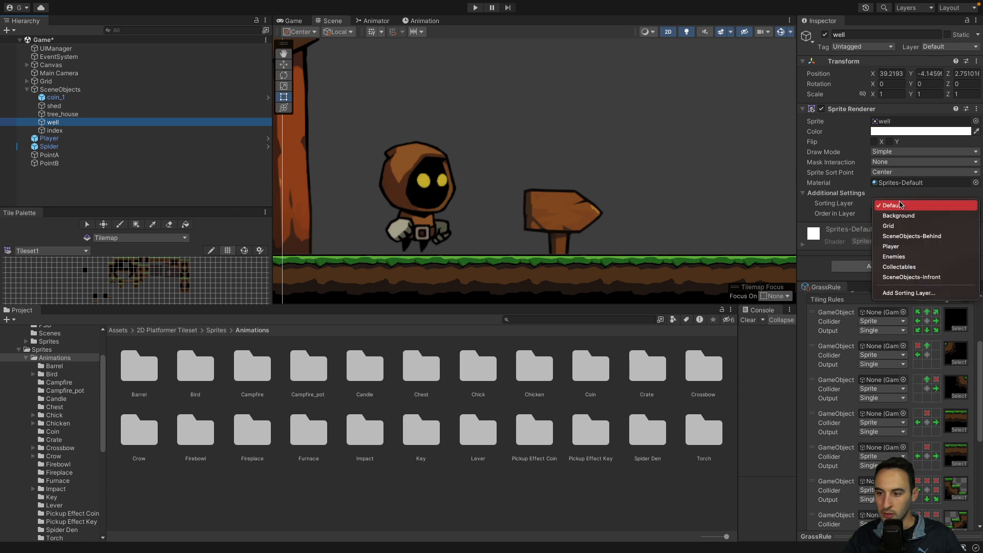
{"action": "left_click", "coordinate": [911, 236]}
{"action": "left_click", "coordinate": [62, 113]}
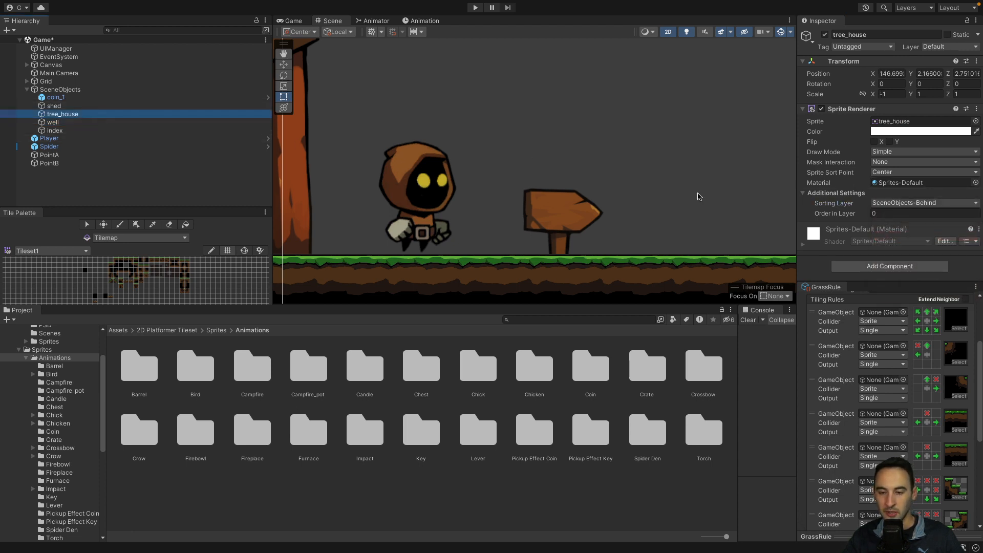
{"action": "left_click", "coordinate": [54, 130]}
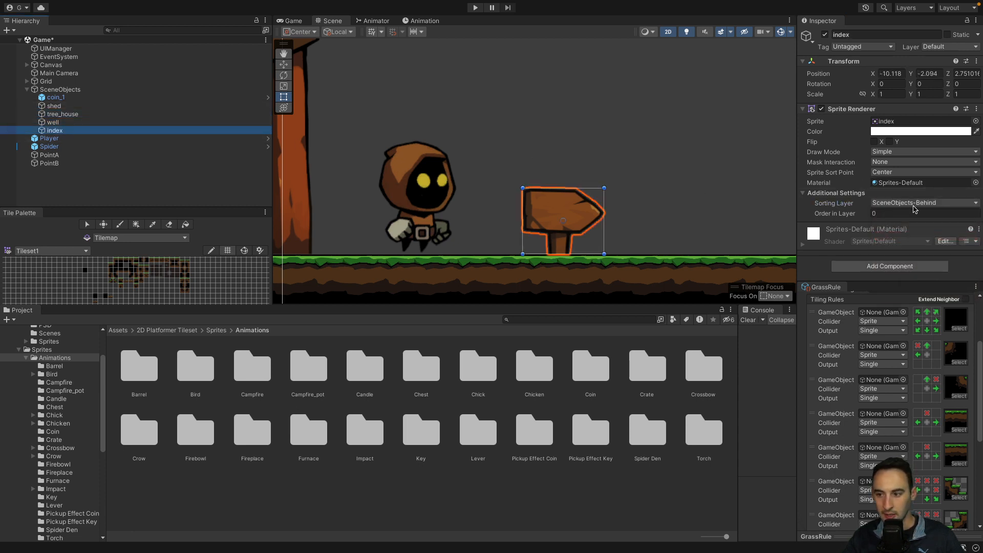
Play-test the level by walking the player past the signpost to check the drawing order
{"action": "left_click", "coordinate": [475, 8]}
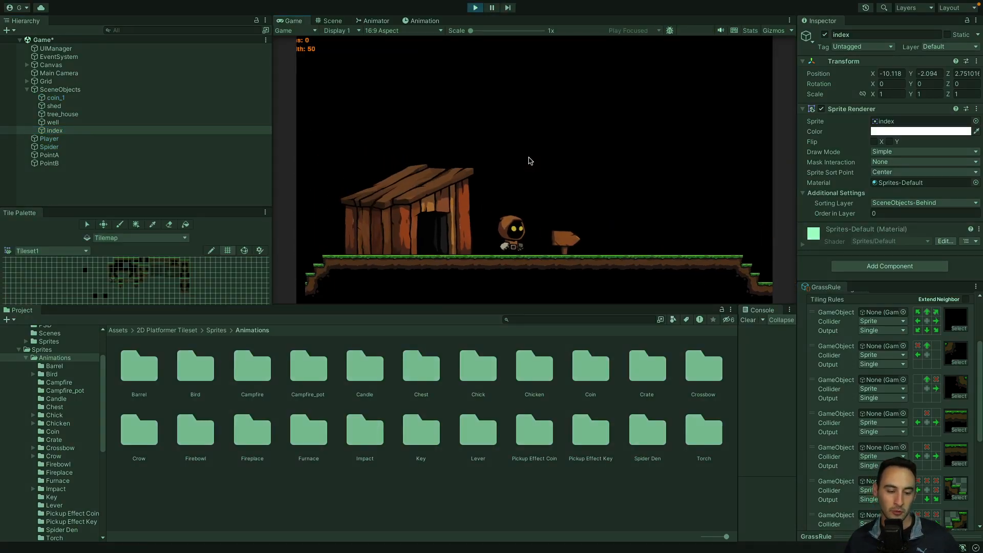
{"action": "key", "text": "d"}
{"action": "key", "text": "a"}
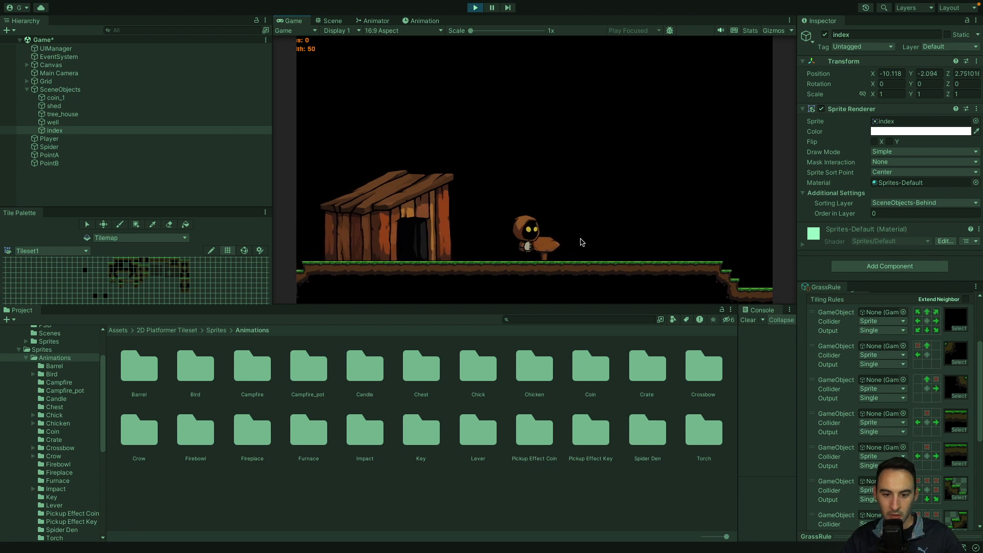
{"action": "key", "text": "a"}
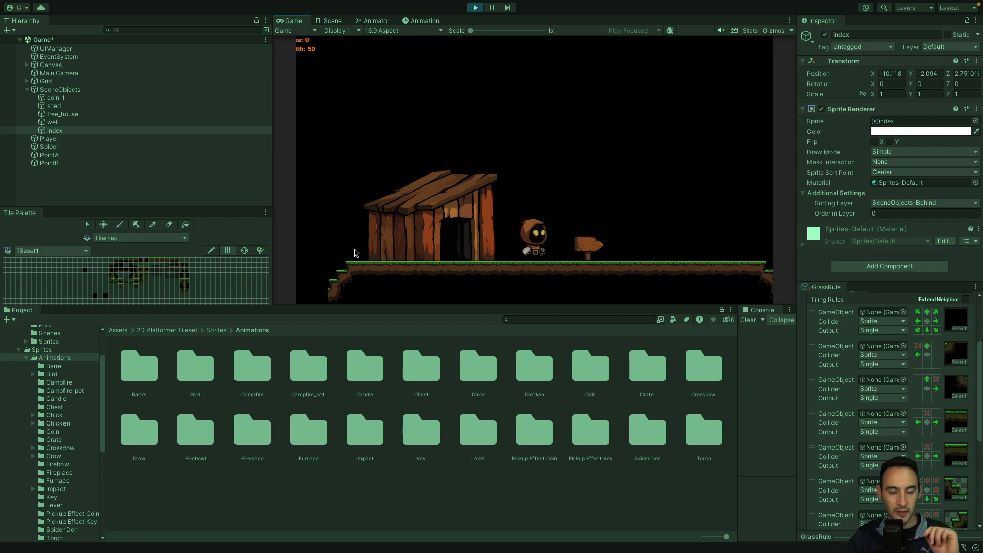
Continue the play-test by walking the player over the coin, past the spider and up to the well, and stop playing
{"action": "key", "text": "d"}
{"action": "key", "text": "d"}
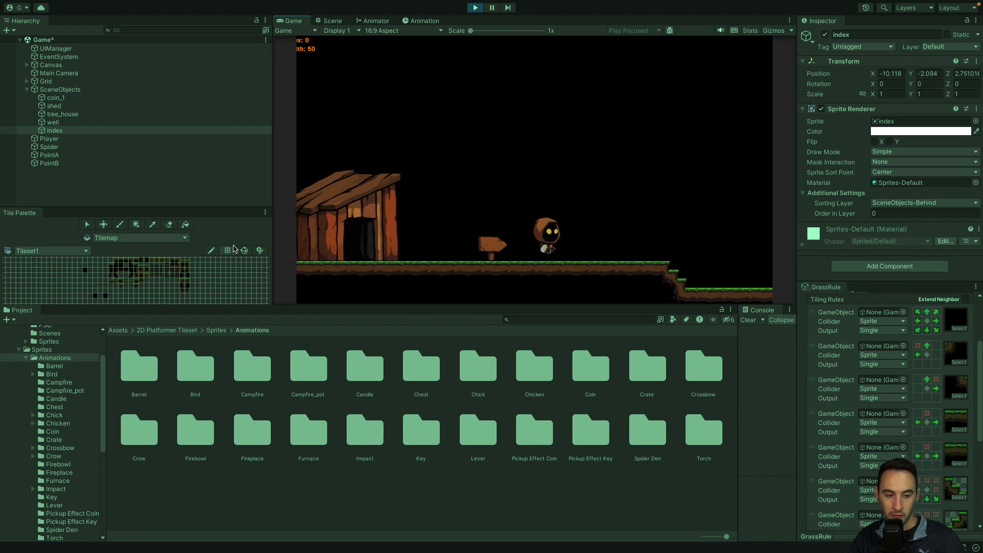
{"action": "key", "text": "d"}
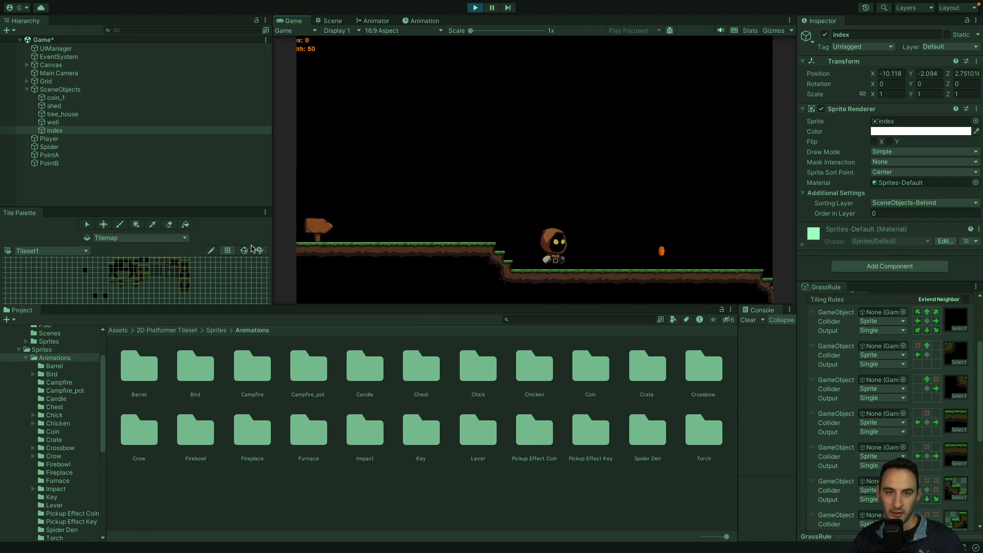
{"action": "key", "text": "d"}
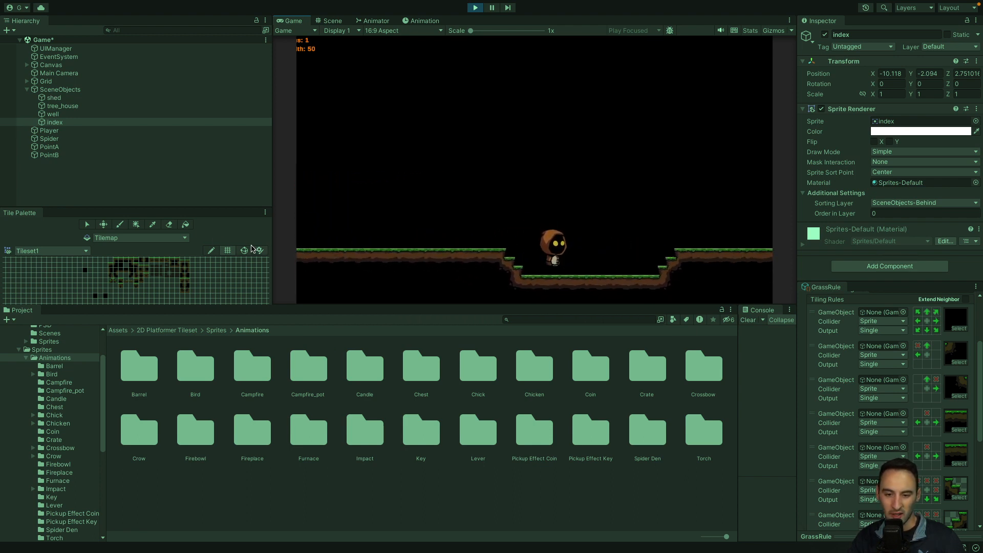
{"action": "key", "text": "d"}
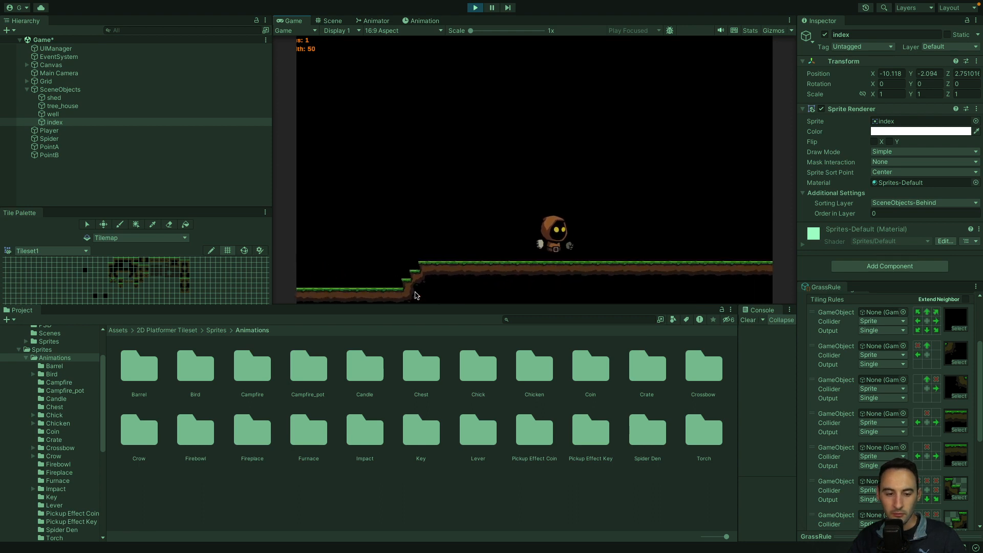
{"action": "key", "text": "d"}
{"action": "key", "text": "a"}
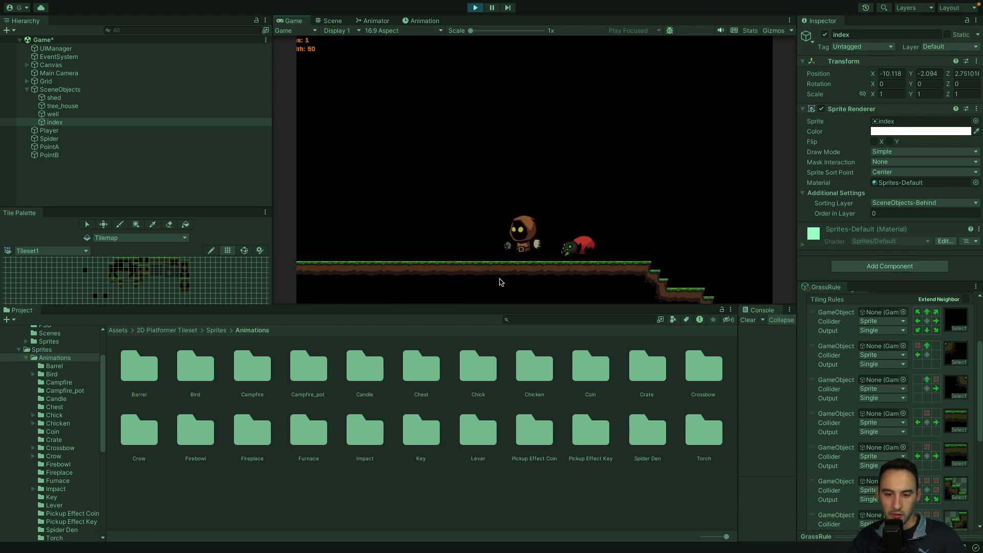
{"action": "key", "text": "space"}
{"action": "key", "text": "d"}
{"action": "key", "text": "d"}
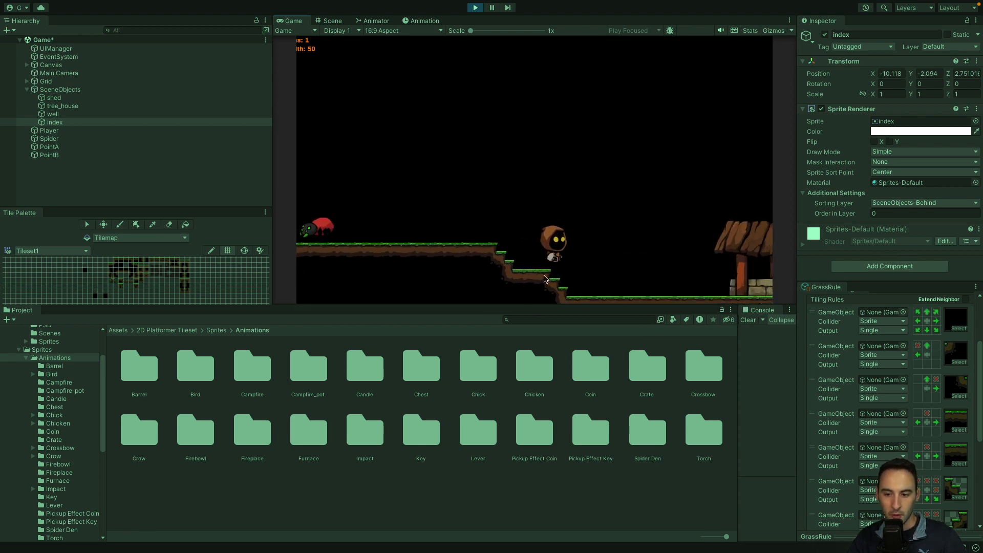
{"action": "key", "text": "d"}
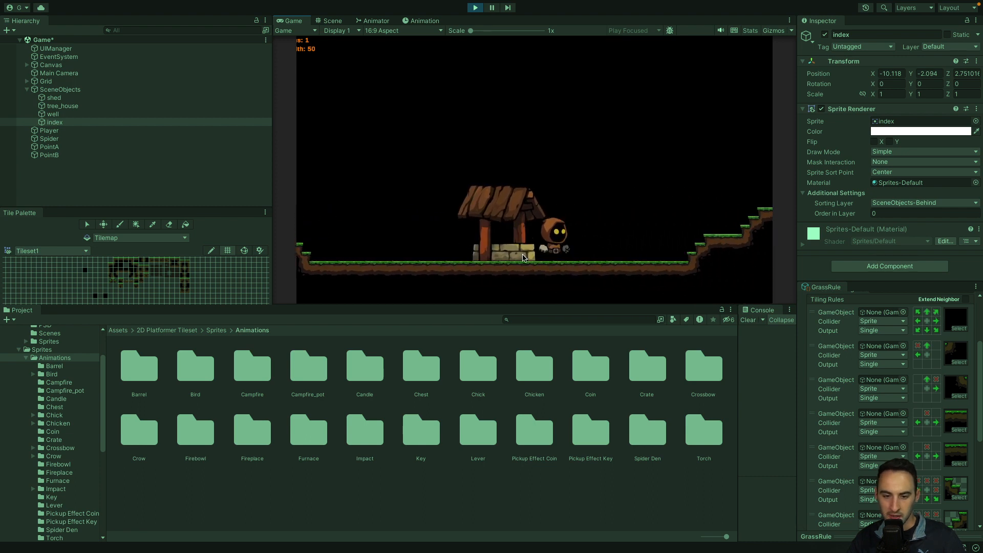
{"action": "key", "text": "ctrl+p"}
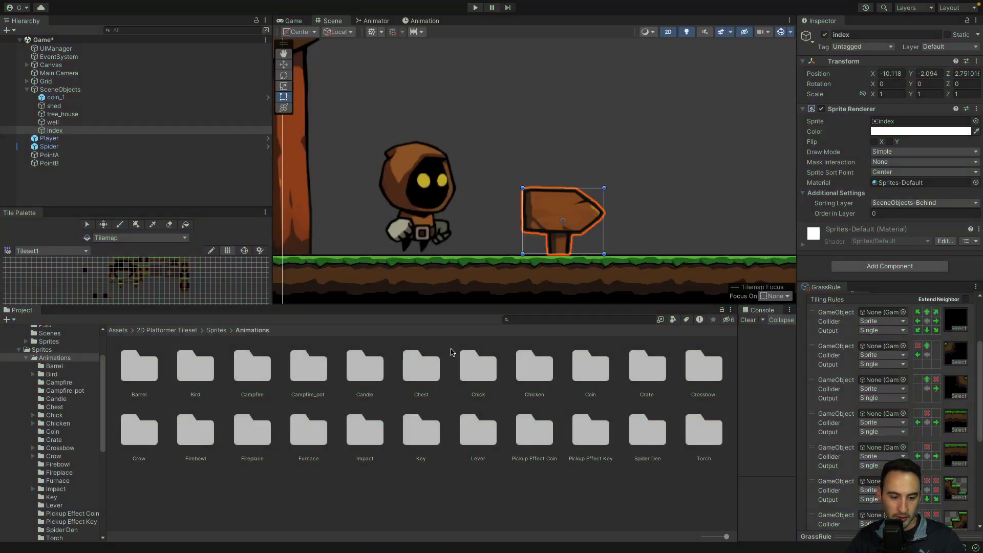
Search the project assets for bucket and place the bucket sprite on the ground beside the well, at about X 30.32, Y -1.6
{"action": "left_click", "coordinate": [562, 317]}
{"action": "type", "text": "buck"}
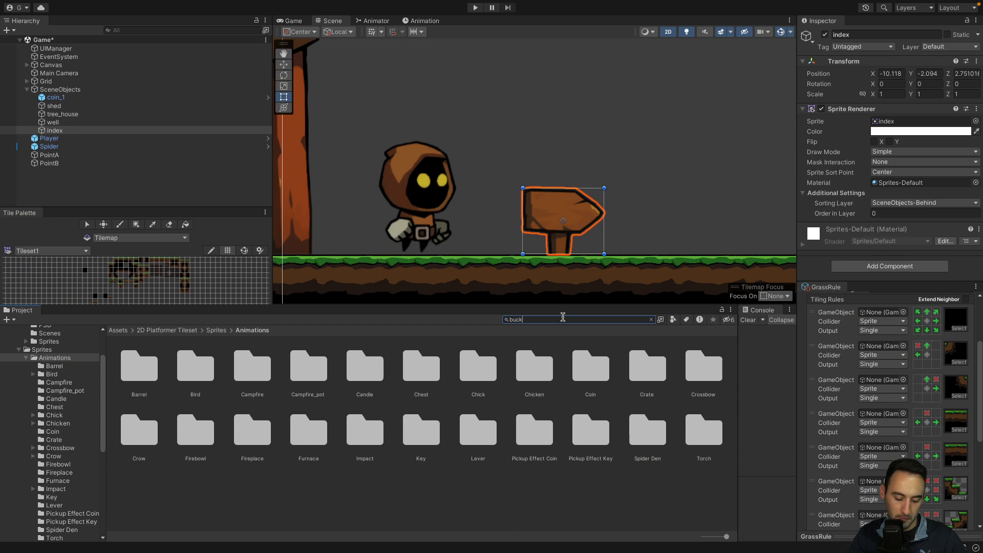
{"action": "type", "text": "et"}
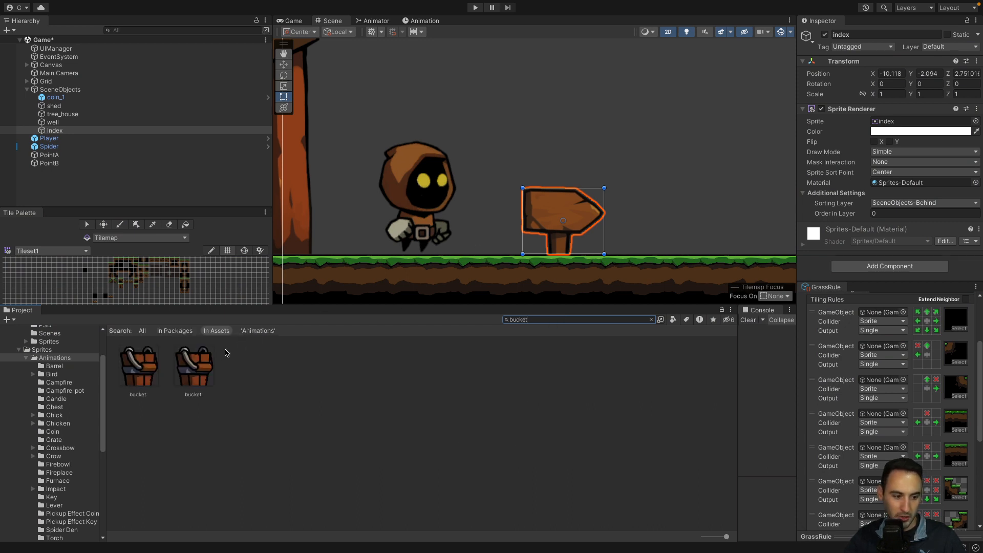
{"action": "scroll", "coordinate": [477, 290], "scroll_direction": "down", "scroll_amount": 10}
{"action": "middle_click_drag", "start_coordinate": [725, 272], "coordinate": [425, 250]}
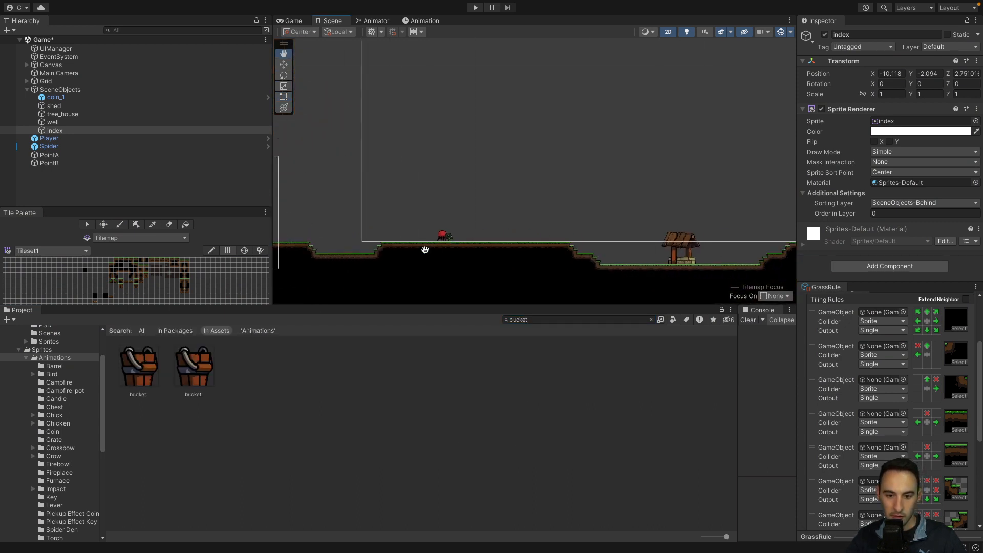
{"action": "key", "text": "f"}
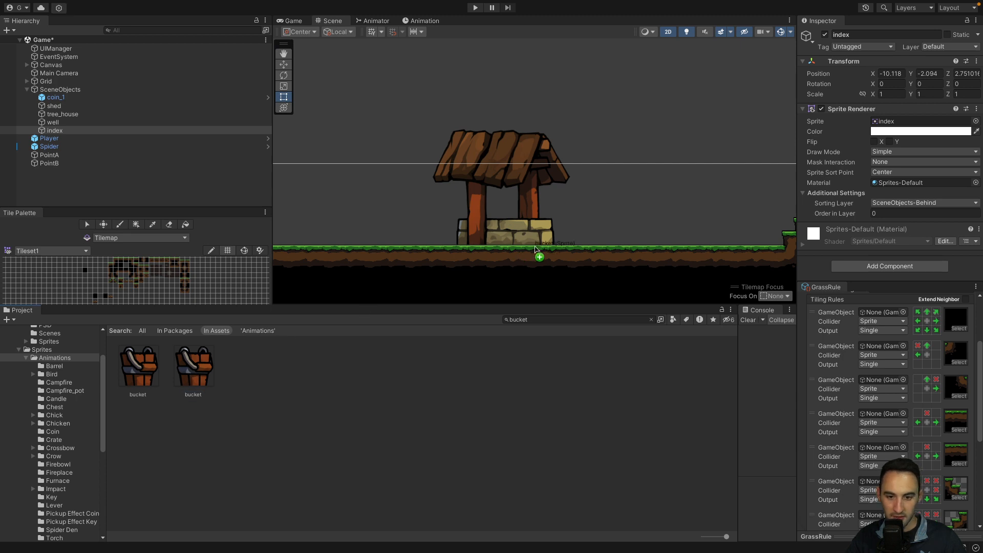
{"action": "left_click_drag", "start_coordinate": [535, 250], "coordinate": [598, 235]}
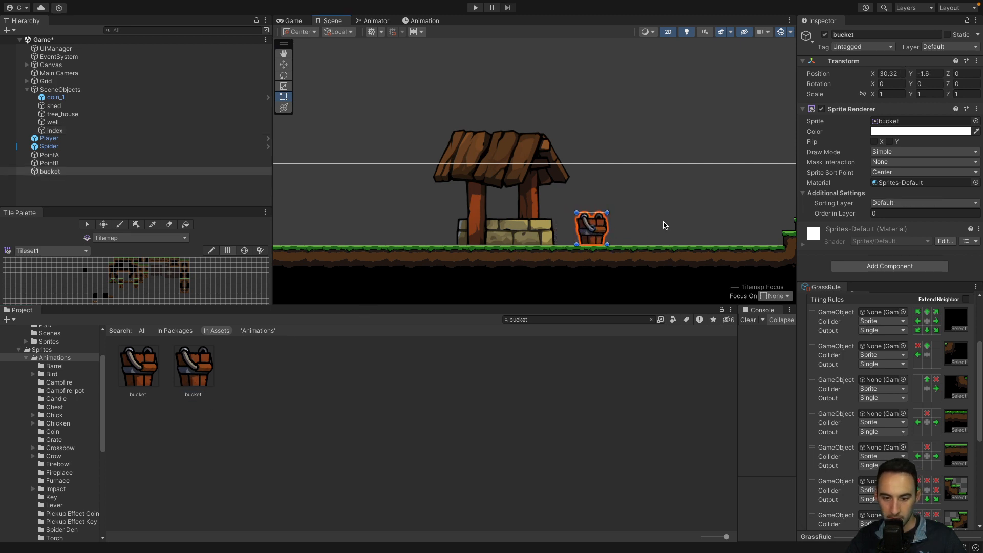
{"action": "left_click", "coordinate": [664, 225]}
{"action": "left_click", "coordinate": [587, 230]}
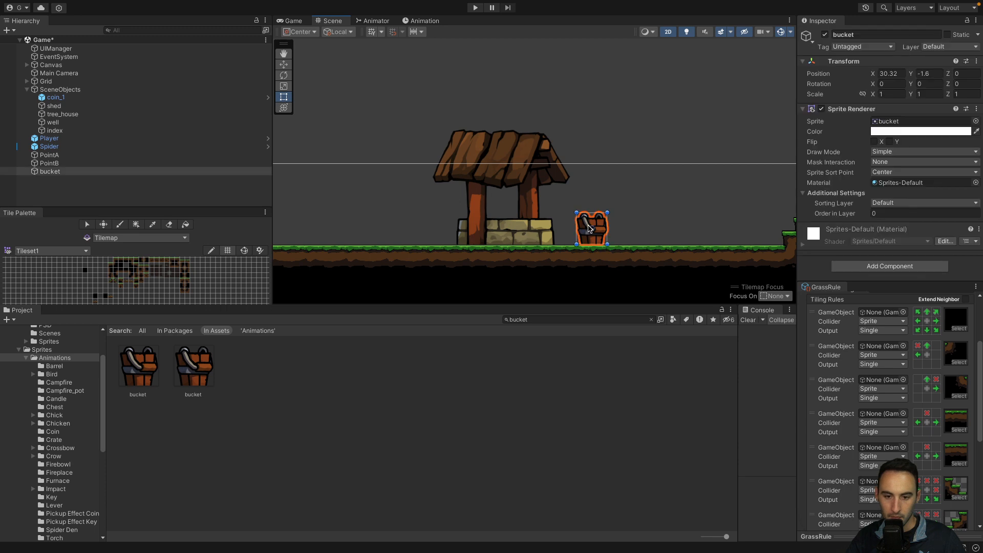
{"action": "left_click", "coordinate": [642, 231]}
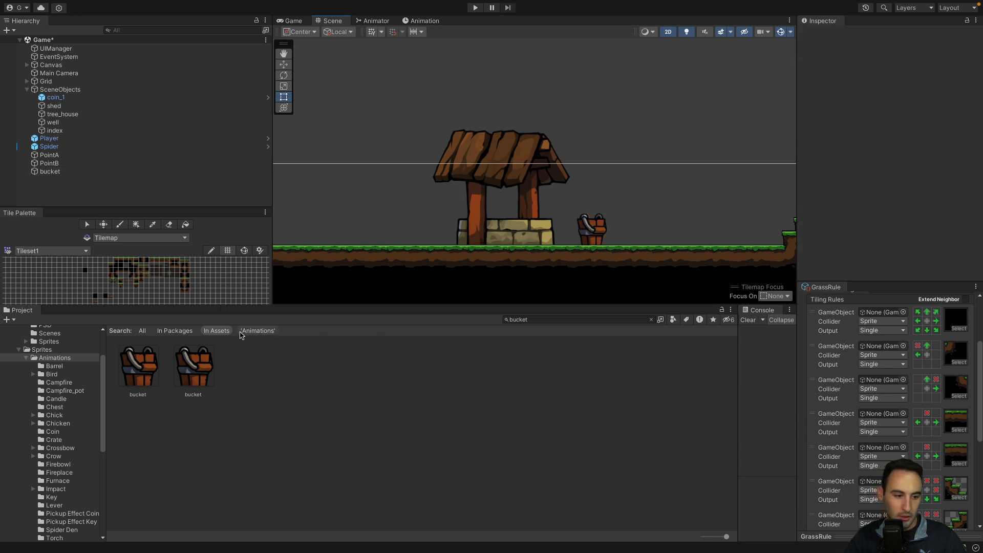
Leave the bucket search and open the tileset's Sprites > Objects folder
{"action": "left_click", "coordinate": [189, 332]}
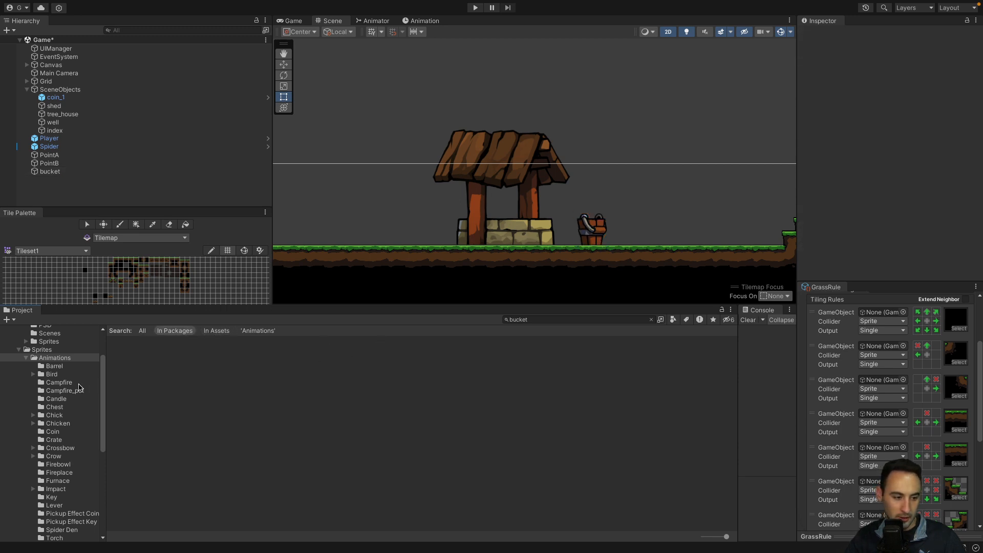
{"action": "left_click", "coordinate": [58, 357]}
{"action": "scroll", "coordinate": [65, 399], "scroll_direction": "down", "scroll_amount": 4}
{"action": "scroll", "coordinate": [65, 407], "scroll_direction": "down", "scroll_amount": 5}
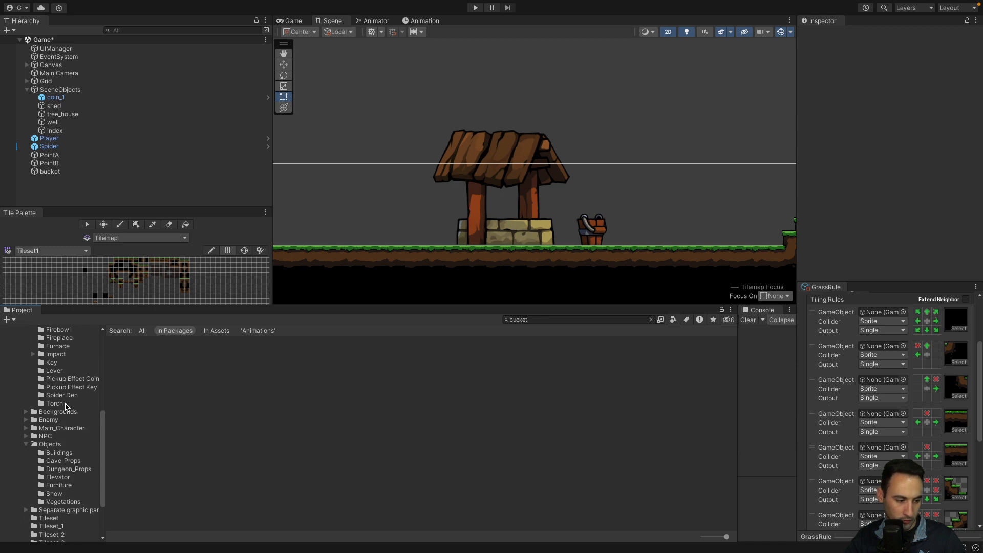
{"action": "left_click", "coordinate": [50, 436]}
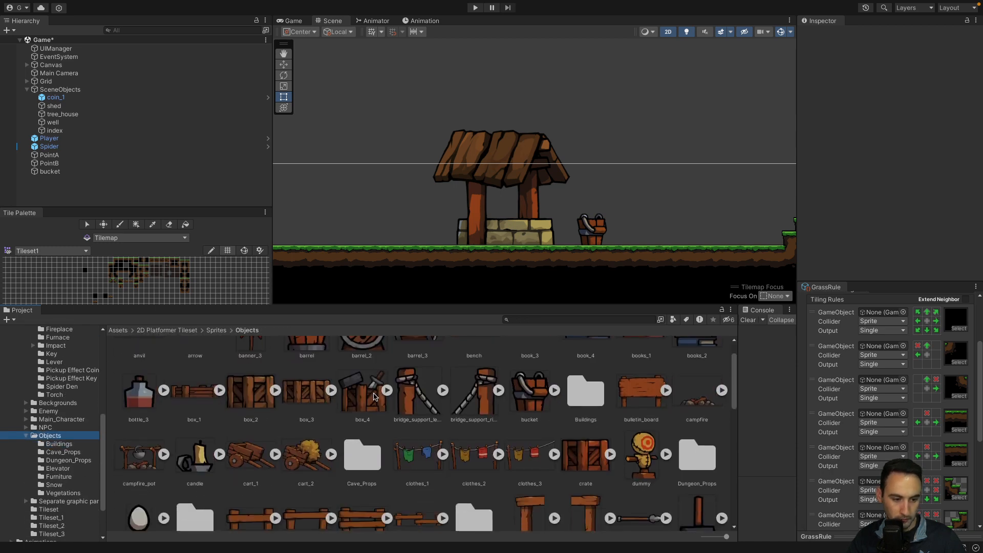
Place the clothes_1 clothesline on the raised ground beyond the well and enlarge it to a scale of about 1.34 by 1.30
{"action": "scroll", "coordinate": [441, 174], "scroll_direction": "down", "scroll_amount": 10}
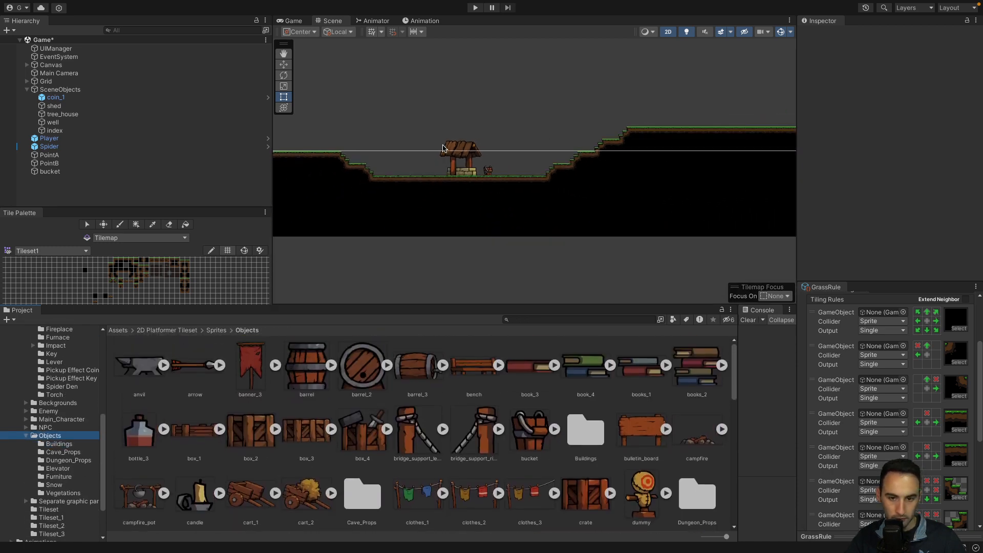
{"action": "scroll", "coordinate": [485, 181], "scroll_direction": "up", "scroll_amount": 6}
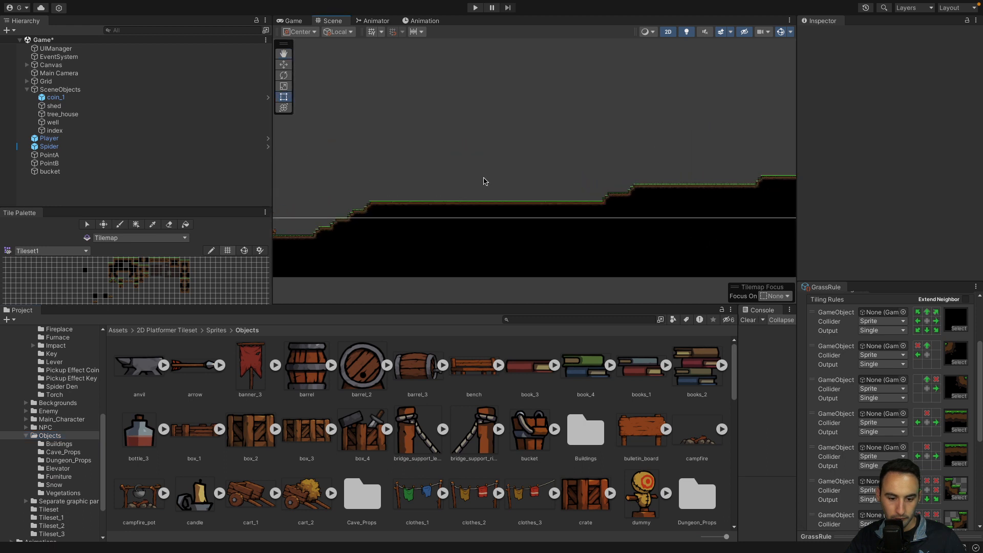
{"action": "scroll", "coordinate": [486, 182], "scroll_direction": "down", "scroll_amount": 1}
{"action": "scroll", "coordinate": [415, 405], "scroll_direction": "down", "scroll_amount": 3}
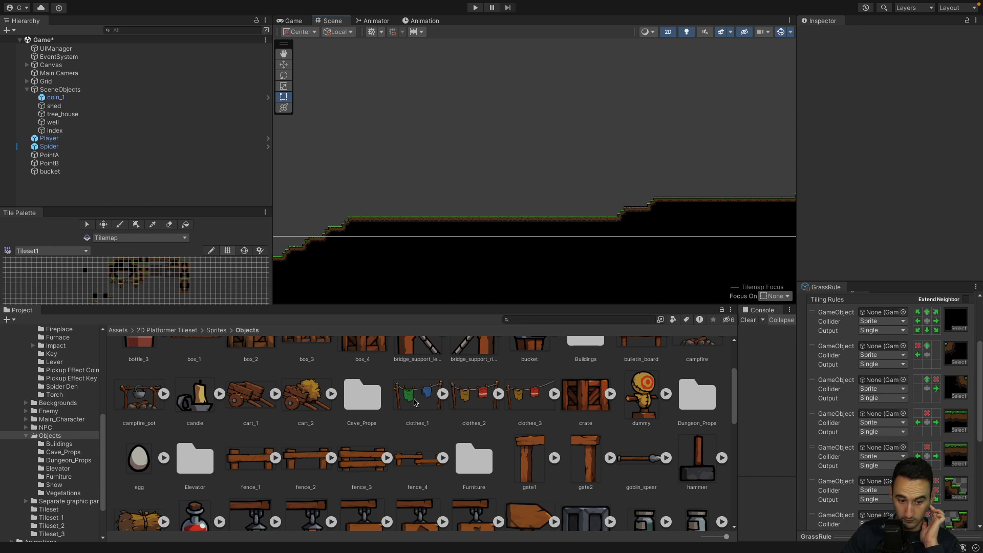
{"action": "left_click_drag", "start_coordinate": [416, 402], "coordinate": [467, 207]}
{"action": "scroll", "coordinate": [466, 210], "scroll_direction": "up", "scroll_amount": 6}
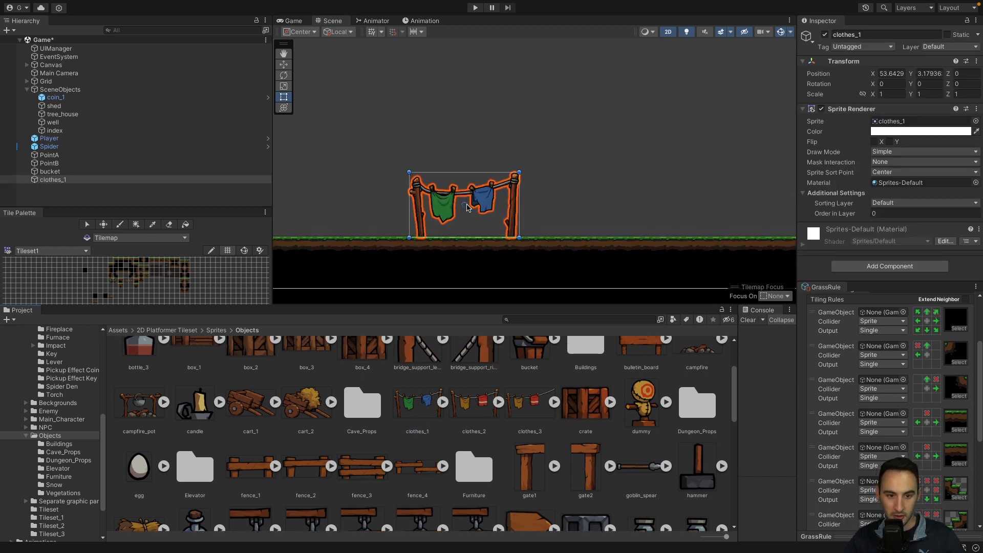
{"action": "left_click_drag", "start_coordinate": [558, 143], "coordinate": [617, 112]}
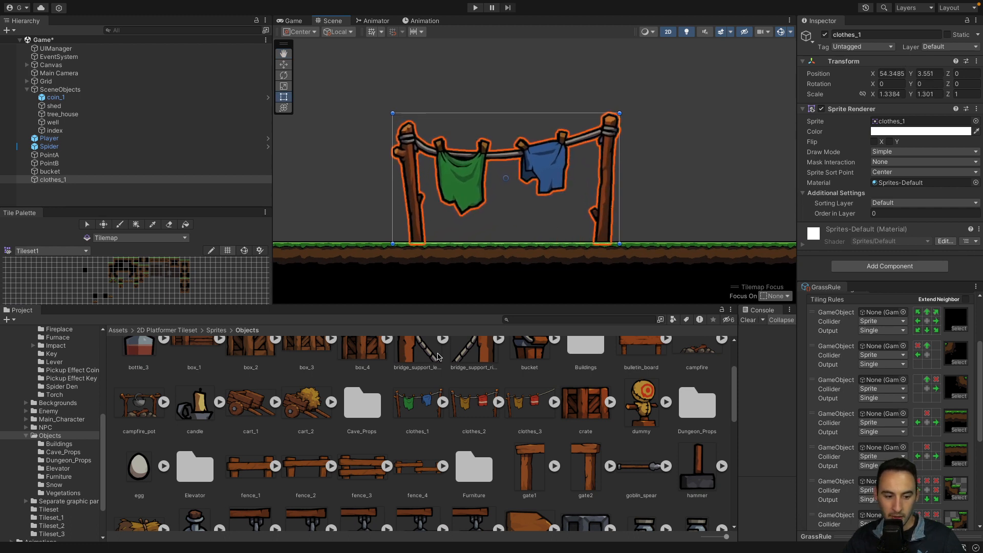
Place the campfire_pot sprite on the higher ledge past the clothesline, at about X 76.46, Y 4.82
{"action": "scroll", "coordinate": [415, 374], "scroll_direction": "down", "scroll_amount": 1}
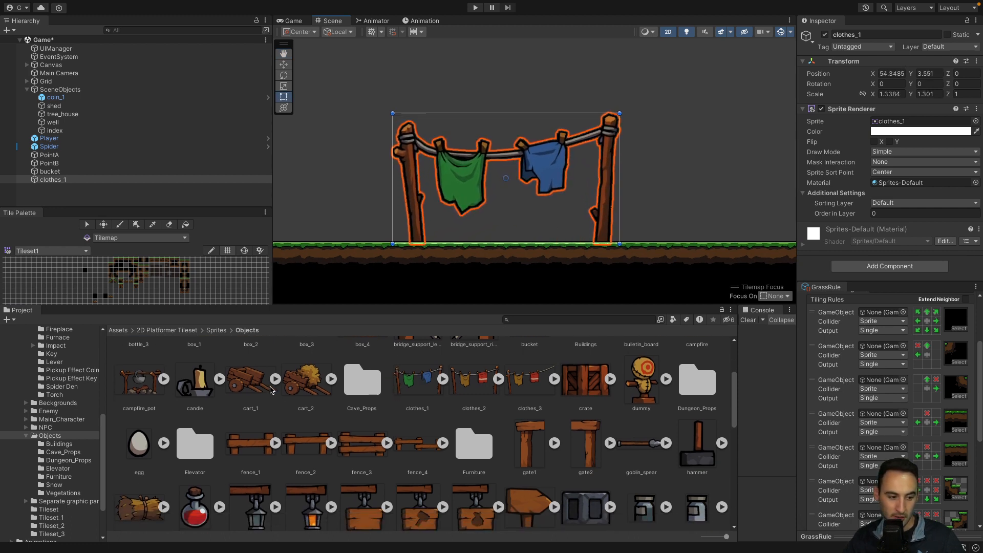
{"action": "scroll", "coordinate": [271, 390], "scroll_direction": "down", "scroll_amount": 1}
{"action": "scroll", "coordinate": [576, 219], "scroll_direction": "down", "scroll_amount": 5}
{"action": "middle_click_drag", "start_coordinate": [589, 228], "coordinate": [233, 241]}
{"action": "middle_click_drag", "start_coordinate": [522, 226], "coordinate": [429, 269]}
{"action": "left_click_drag", "start_coordinate": [138, 376], "coordinate": [427, 238]}
{"action": "scroll", "coordinate": [428, 238], "scroll_direction": "up", "scroll_amount": 3}
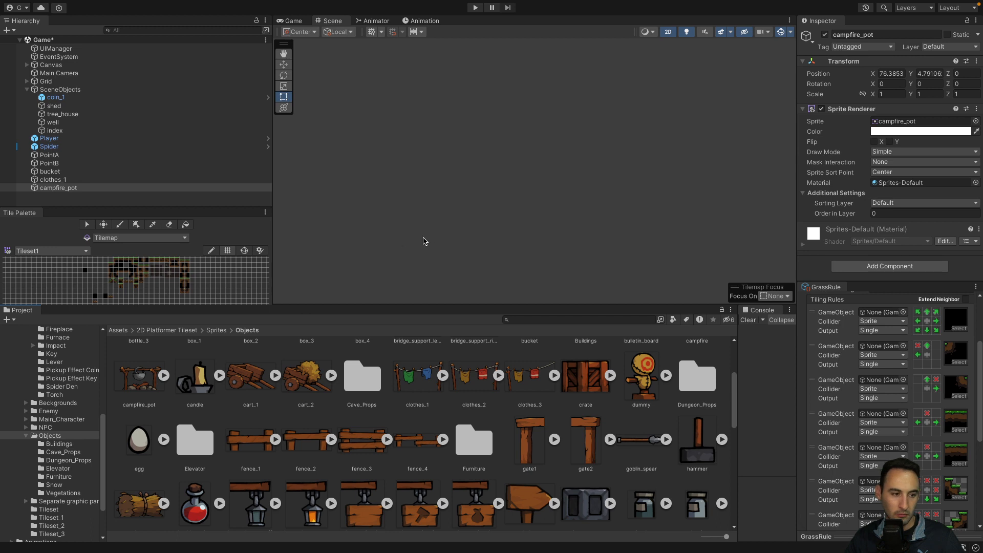
{"action": "double_click", "coordinate": [85, 190]}
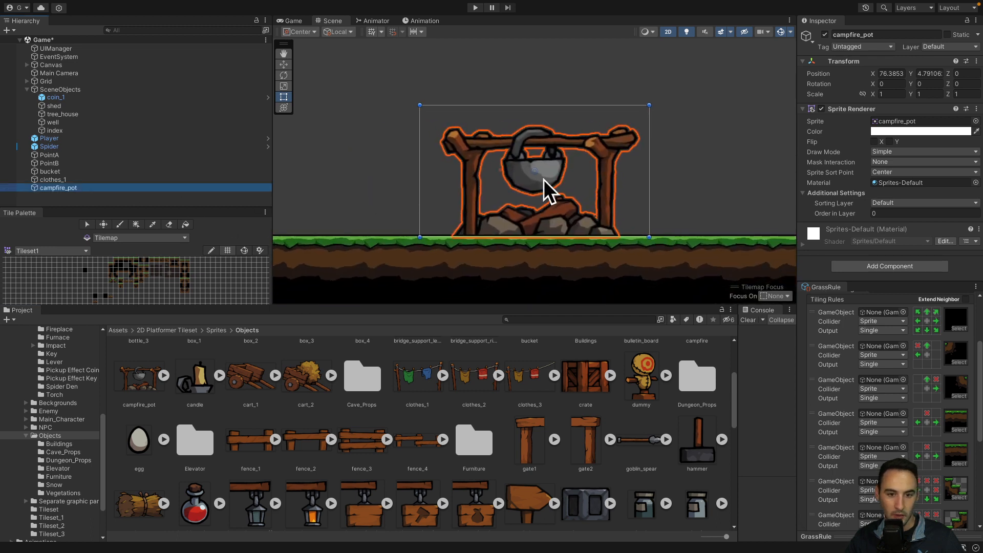
{"action": "left_click_drag", "start_coordinate": [537, 191], "coordinate": [531, 186]}
{"action": "left_click", "coordinate": [412, 186]}
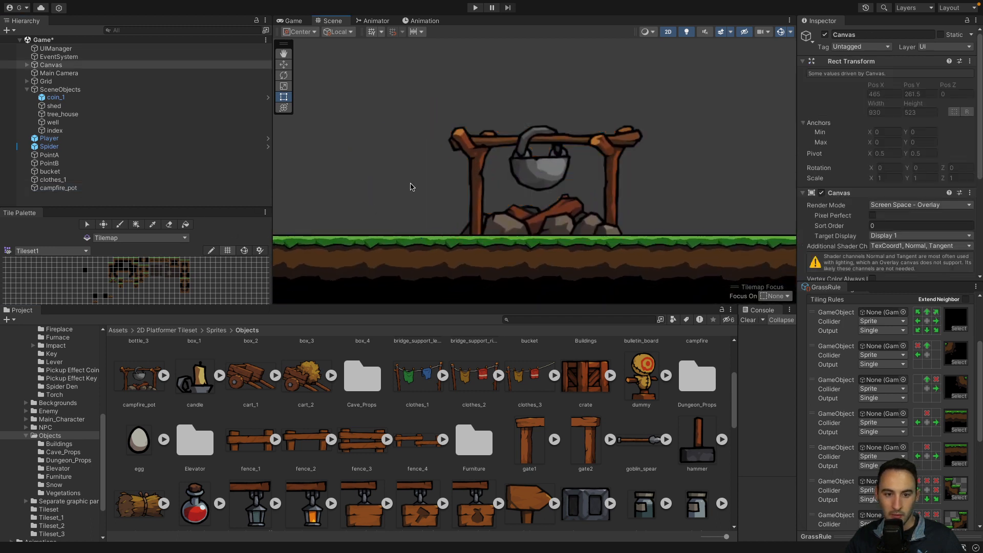
Set the sorting layer of the clothes_1 clothesline to SceneObjects-Infront
{"action": "scroll", "coordinate": [431, 209], "scroll_direction": "down", "scroll_amount": 4}
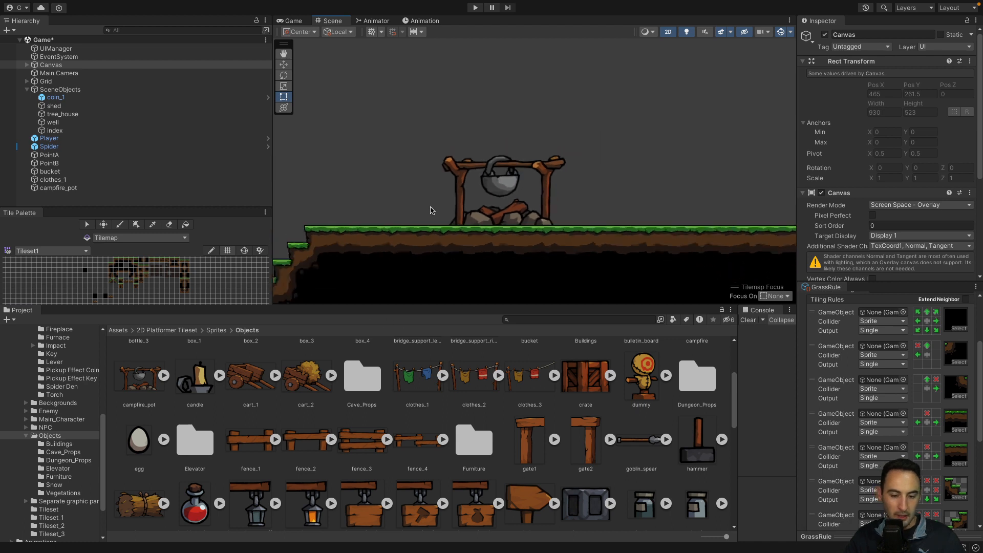
{"action": "middle_click_drag", "start_coordinate": [397, 209], "coordinate": [779, 171]}
{"action": "middle_click_drag", "start_coordinate": [444, 179], "coordinate": [549, 177]}
{"action": "left_click", "coordinate": [431, 165]}
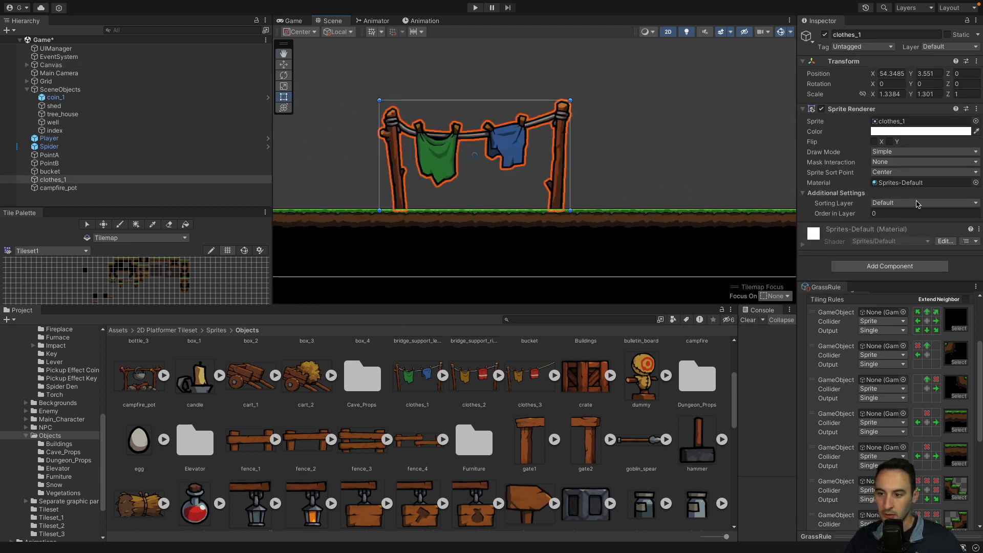
{"action": "left_click", "coordinate": [920, 203]}
{"action": "left_click", "coordinate": [906, 277]}
Set the sorting layer of campfire_pot to SceneObjects-Behind
{"action": "scroll", "coordinate": [715, 183], "scroll_direction": "down", "scroll_amount": 1}
{"action": "scroll", "coordinate": [716, 182], "scroll_direction": "down", "scroll_amount": 2}
{"action": "middle_click_drag", "start_coordinate": [715, 182], "coordinate": [367, 184]}
{"action": "left_click", "coordinate": [606, 145]}
{"action": "left_click", "coordinate": [612, 148]}
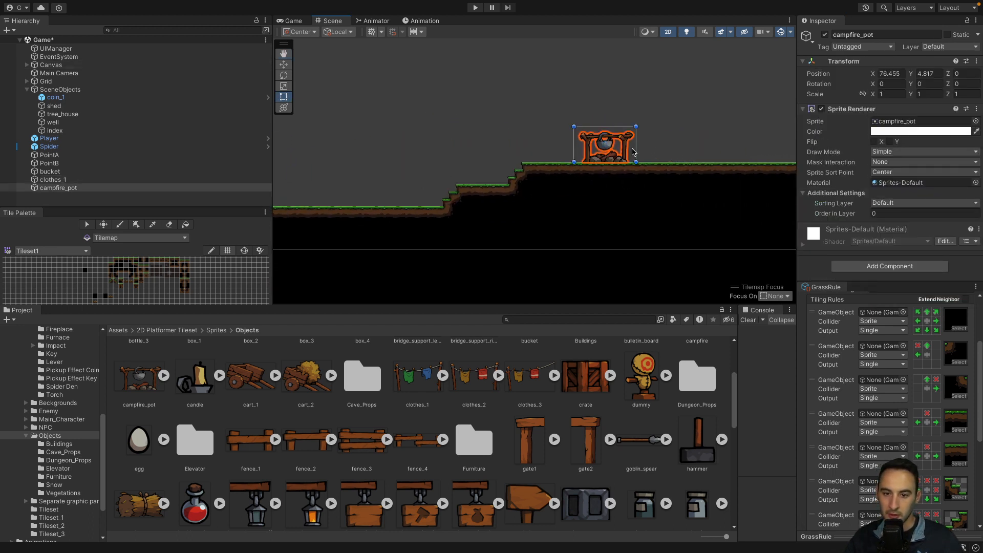
{"action": "left_click", "coordinate": [911, 203]}
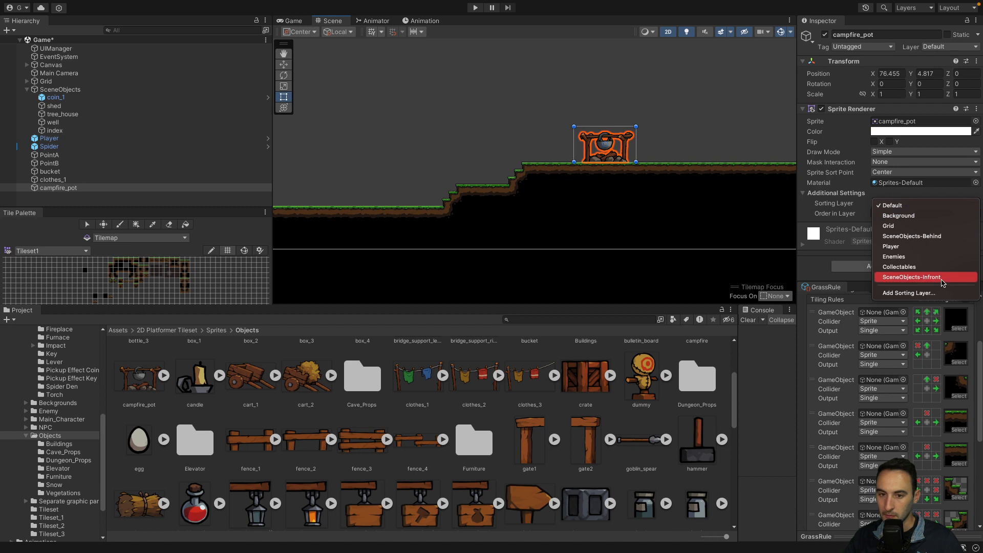
{"action": "left_click", "coordinate": [936, 237]}
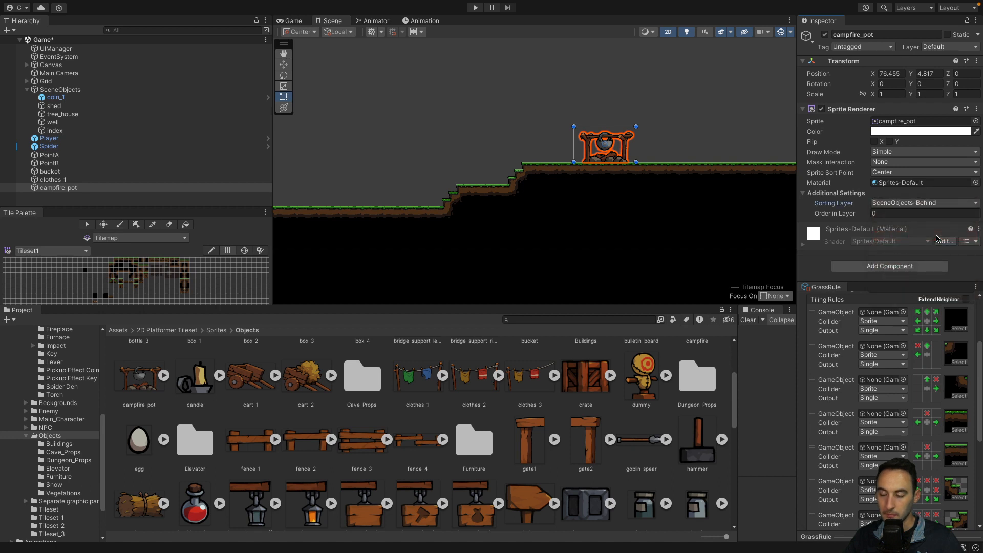
Open the project's sorting layer list and rename the SceneObjects-Infront layer to Infront Of Player
{"action": "left_click", "coordinate": [689, 189]}
{"action": "middle_click_drag", "start_coordinate": [717, 190], "coordinate": [718, 213]}
{"action": "scroll", "coordinate": [542, 203], "scroll_direction": "down", "scroll_amount": 3}
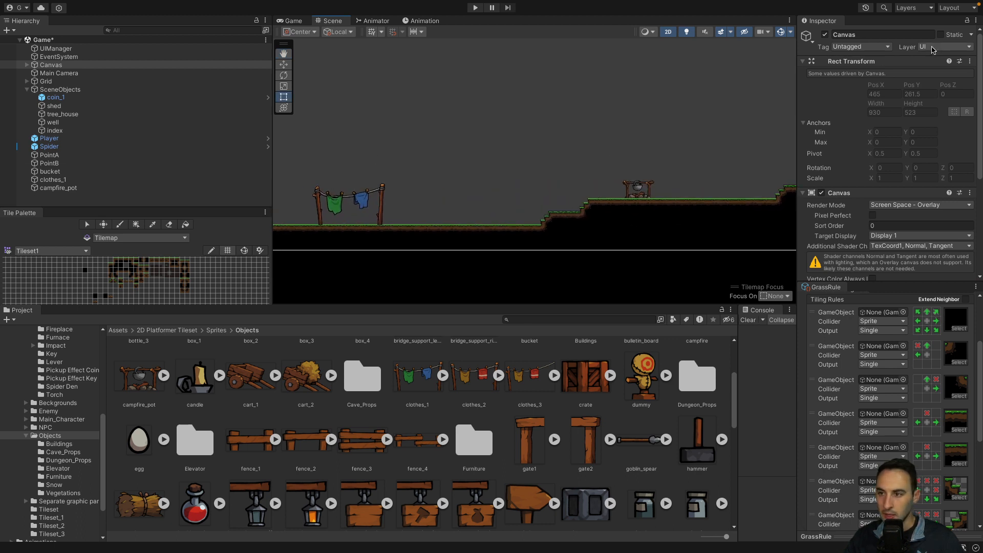
{"action": "left_click", "coordinate": [957, 48]}
{"action": "left_click", "coordinate": [943, 73]}
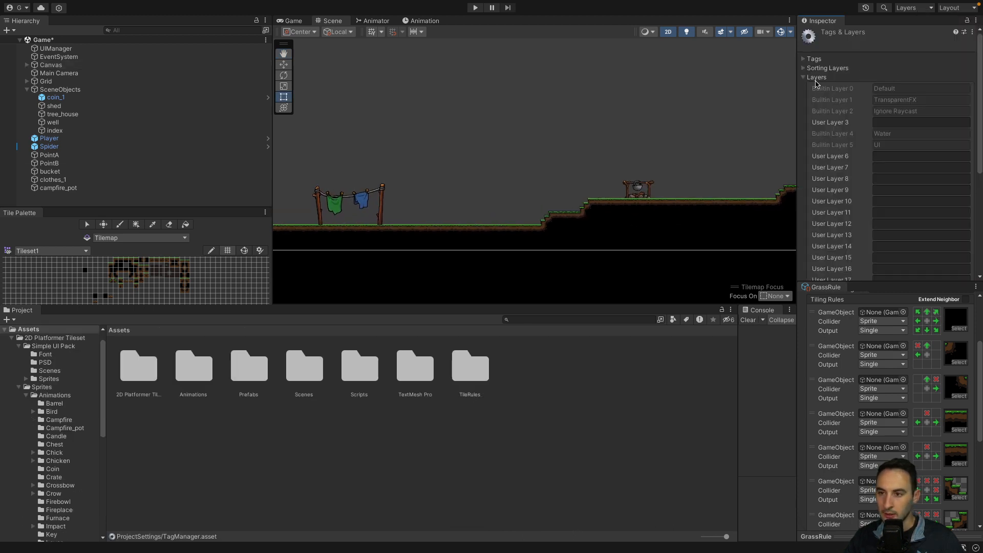
{"action": "left_click", "coordinate": [818, 69]}
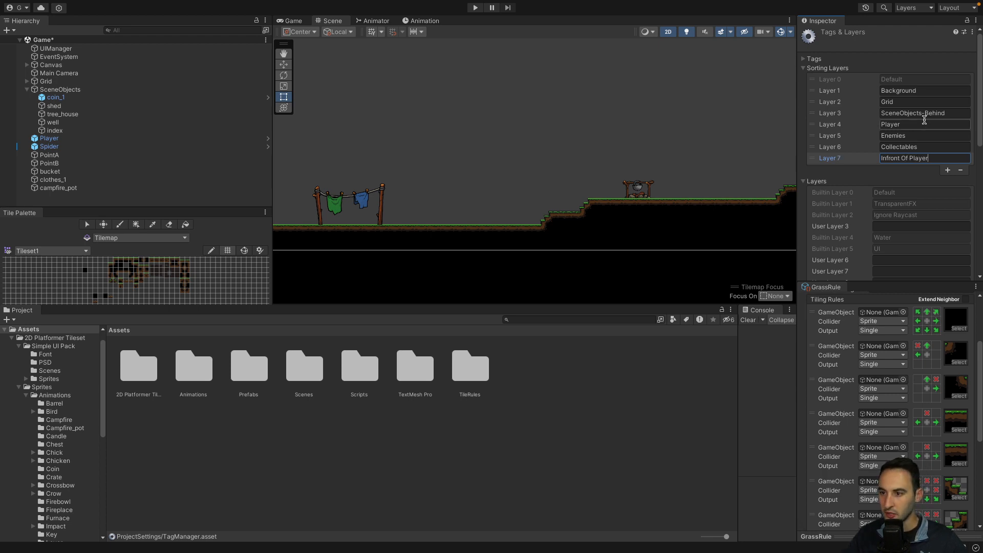
Rename the SceneObjects-Behind sorting layer to Behind Player, and check the sorting layers assigned to the placed props
{"action": "left_click_drag", "start_coordinate": [925, 115], "coordinate": [886, 114]}
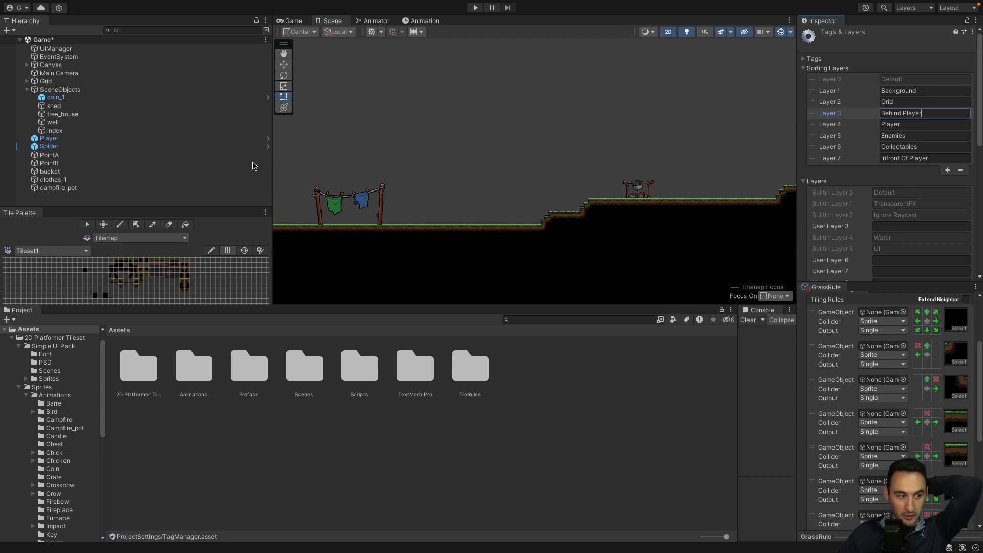
{"action": "left_click", "coordinate": [79, 131]}
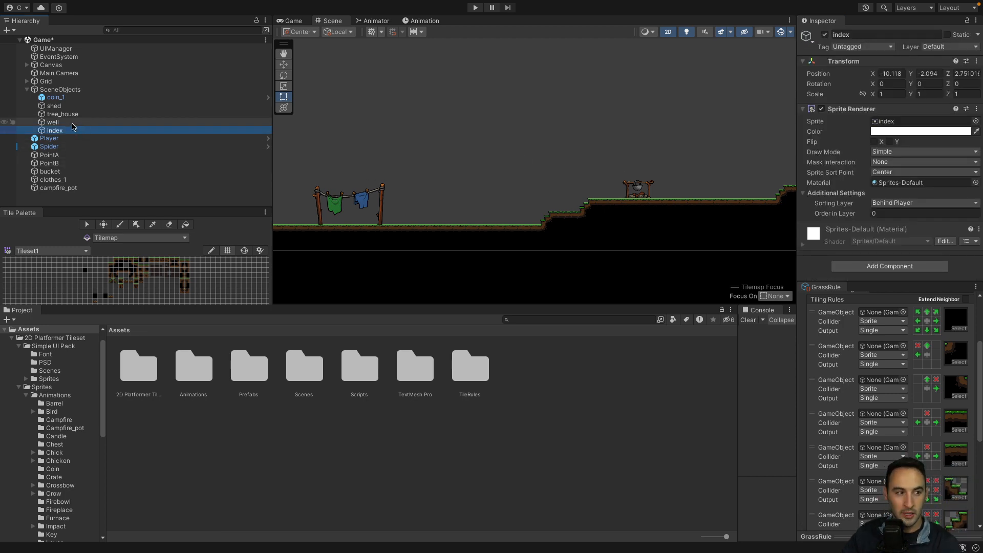
{"action": "left_click", "coordinate": [72, 123]}
{"action": "left_click", "coordinate": [64, 113]}
{"action": "left_click", "coordinate": [68, 189]}
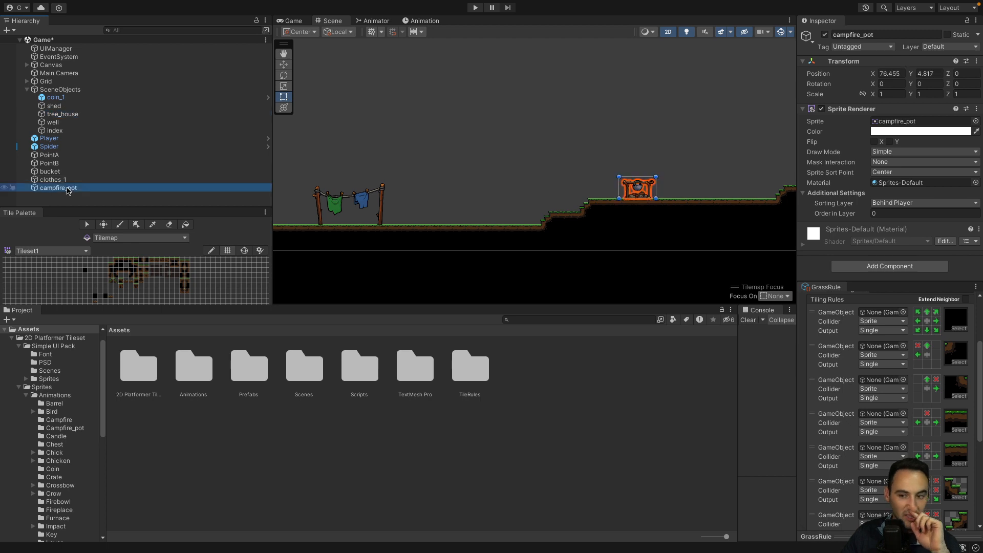
{"action": "left_click", "coordinate": [66, 181]}
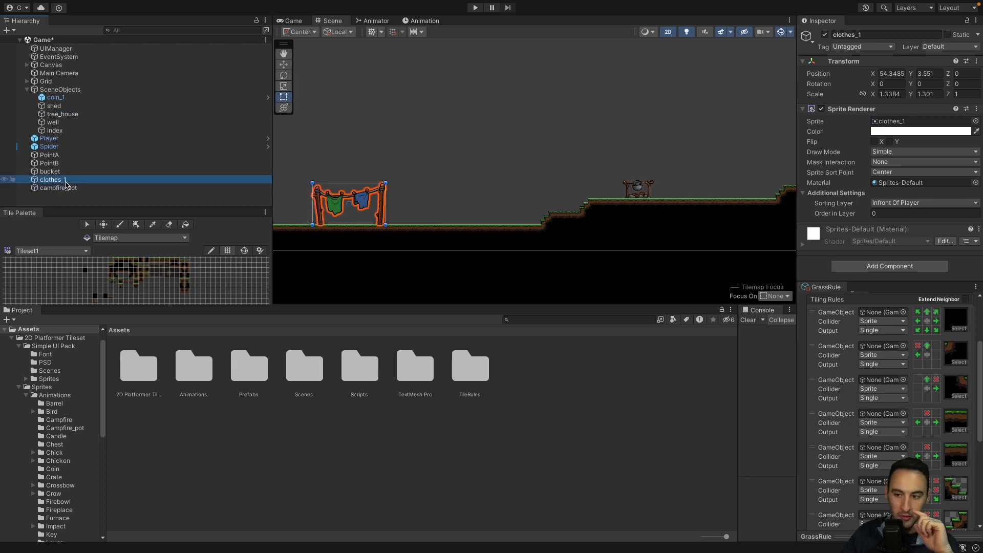
Set the bucket's sorting layer to Behind Player and move bucket, clothes_1 and campfire_pot under the SceneObjects parent
{"action": "left_click", "coordinate": [68, 174]}
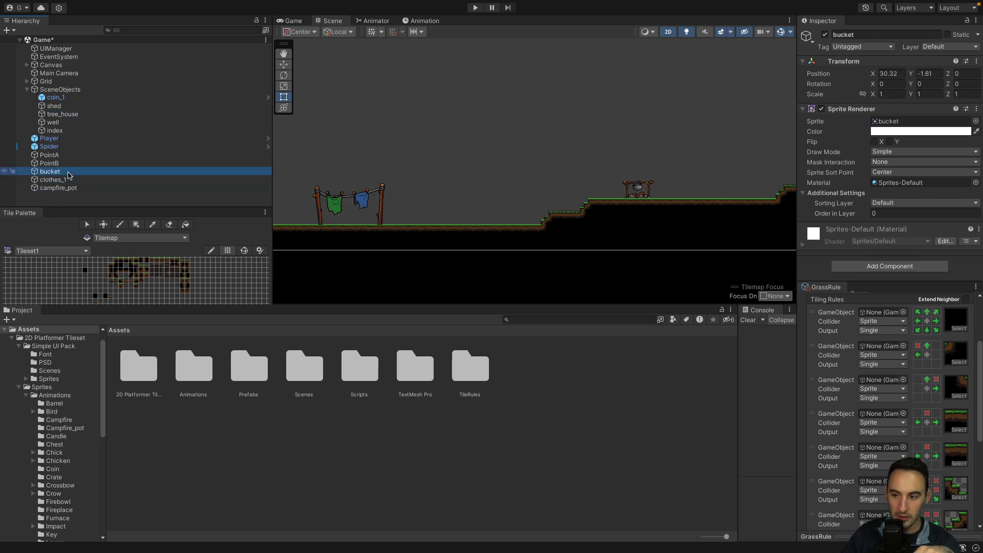
{"action": "left_click", "coordinate": [891, 205]}
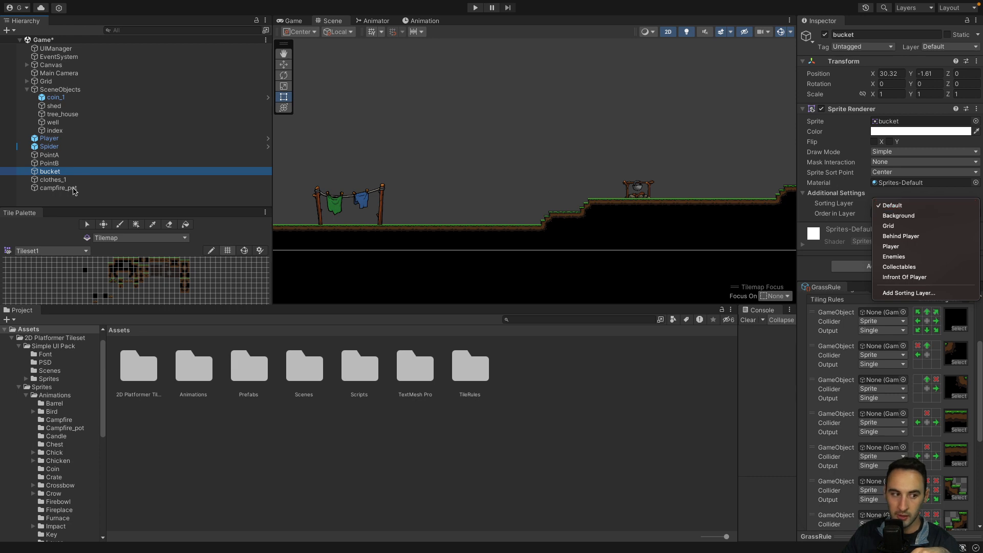
{"action": "left_click", "coordinate": [65, 126]}
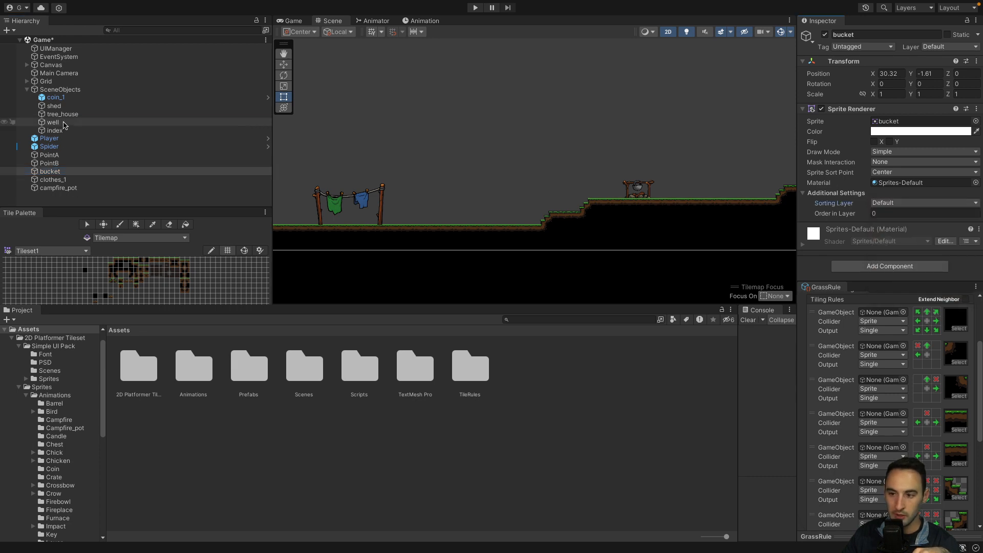
{"action": "left_click", "coordinate": [61, 171]}
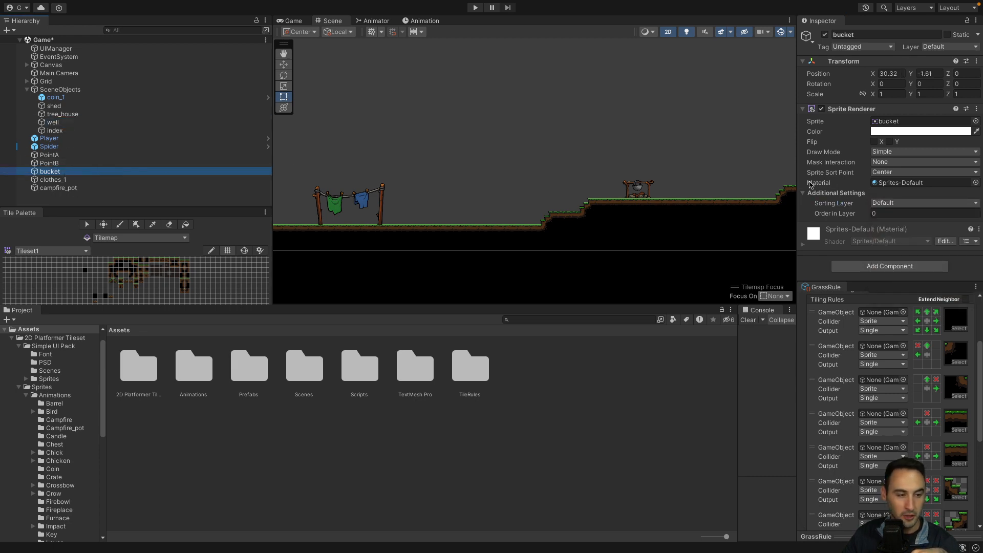
{"action": "left_click", "coordinate": [927, 202]}
{"action": "left_click", "coordinate": [901, 238]}
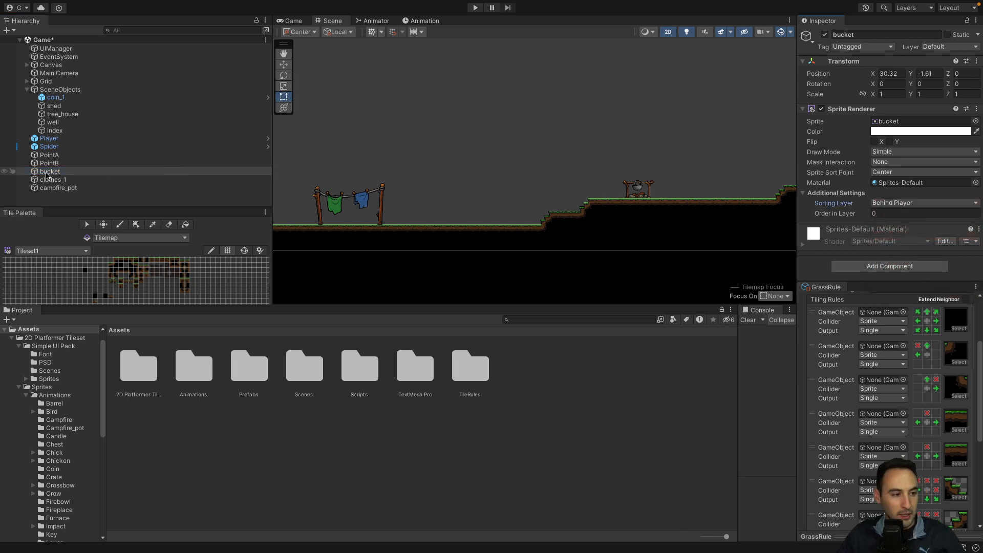
{"action": "left_click", "coordinate": [51, 188], "text": "shift"}
{"action": "left_click_drag", "start_coordinate": [46, 171], "coordinate": [71, 92]}
Play-test the level, taking the player past the spider to the well and bucket to check their draw order
{"action": "left_click", "coordinate": [475, 8]}
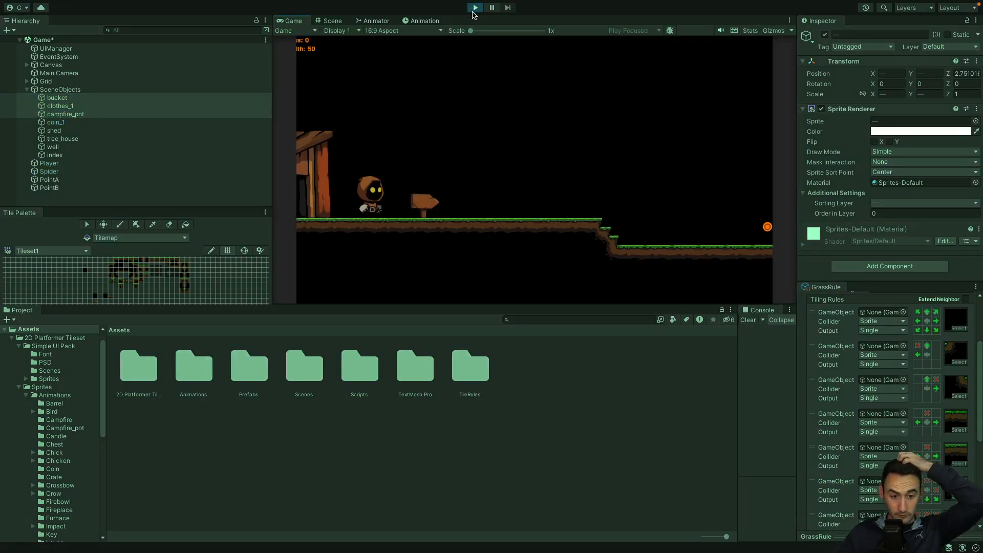
{"action": "key", "text": "Right"}
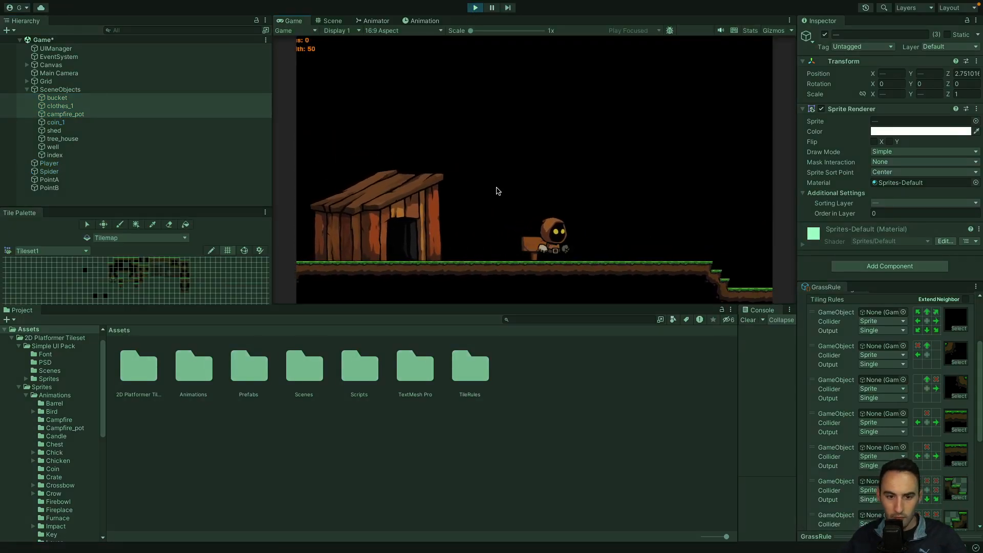
{"action": "key", "text": "Right"}
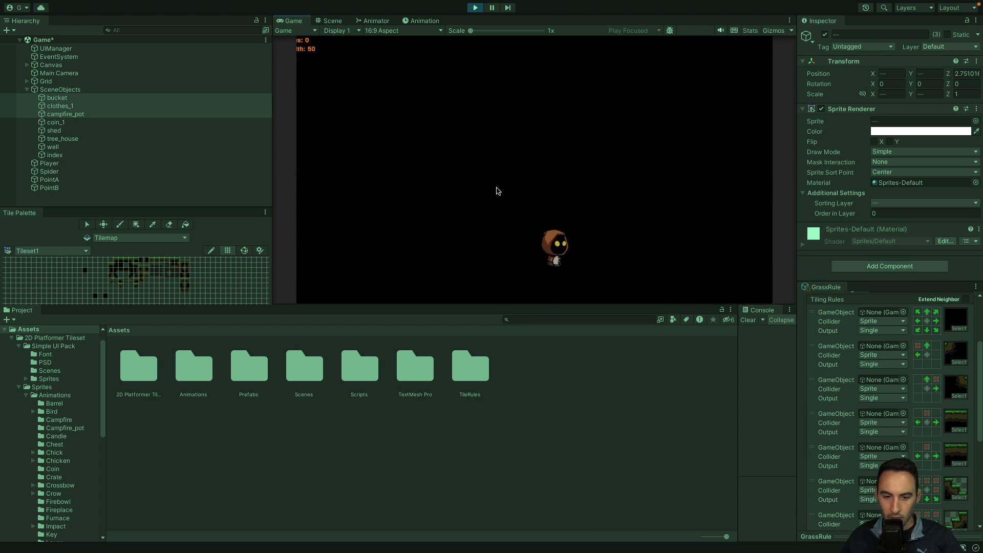
{"action": "key", "text": "Right"}
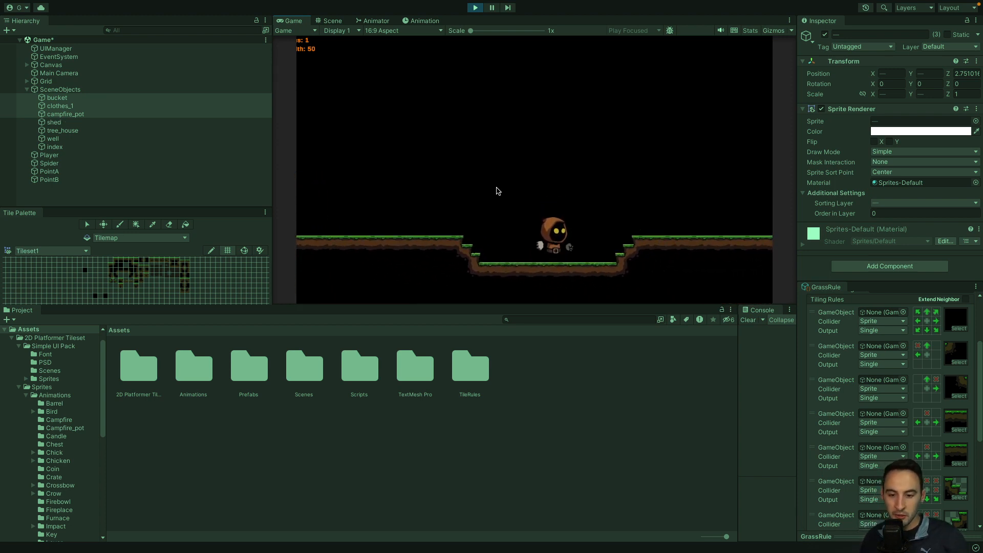
{"action": "key", "text": "Right"}
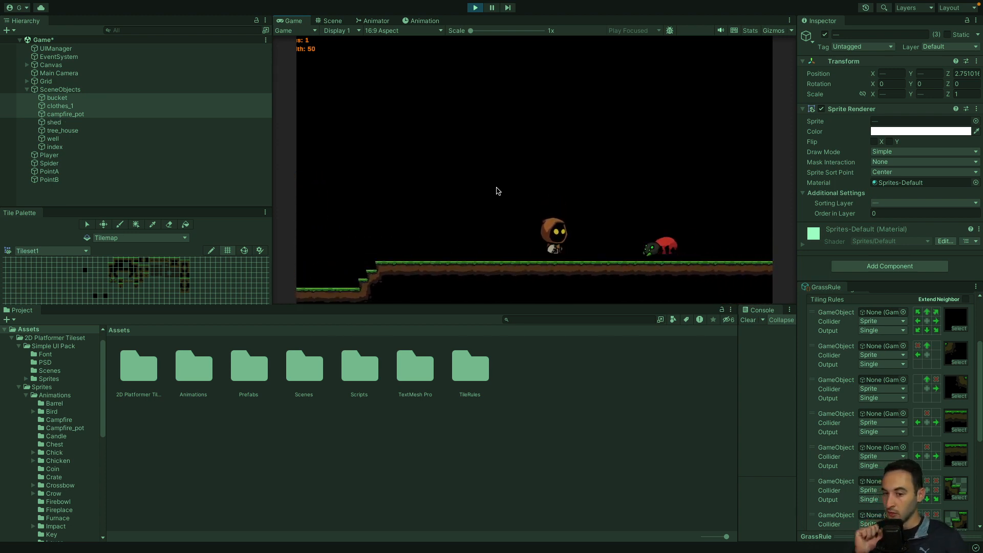
{"action": "key", "text": "space"}
{"action": "key", "text": "Right"}
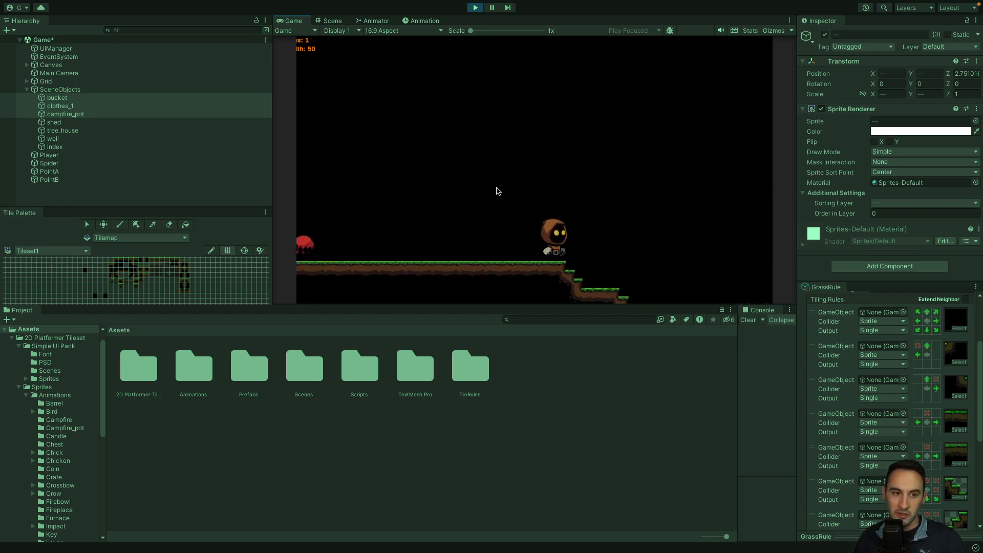
{"action": "key", "text": "Right"}
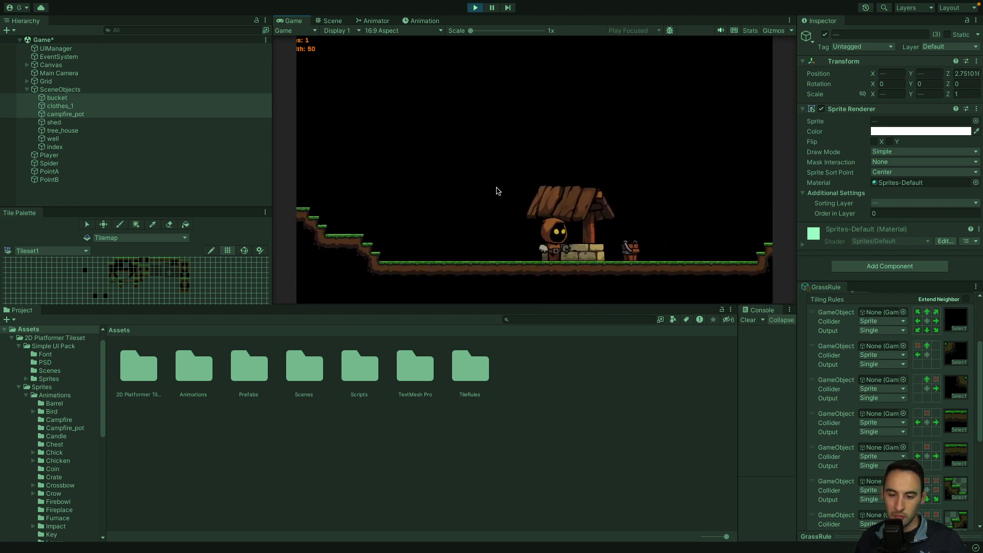
{"action": "key", "text": "Left"}
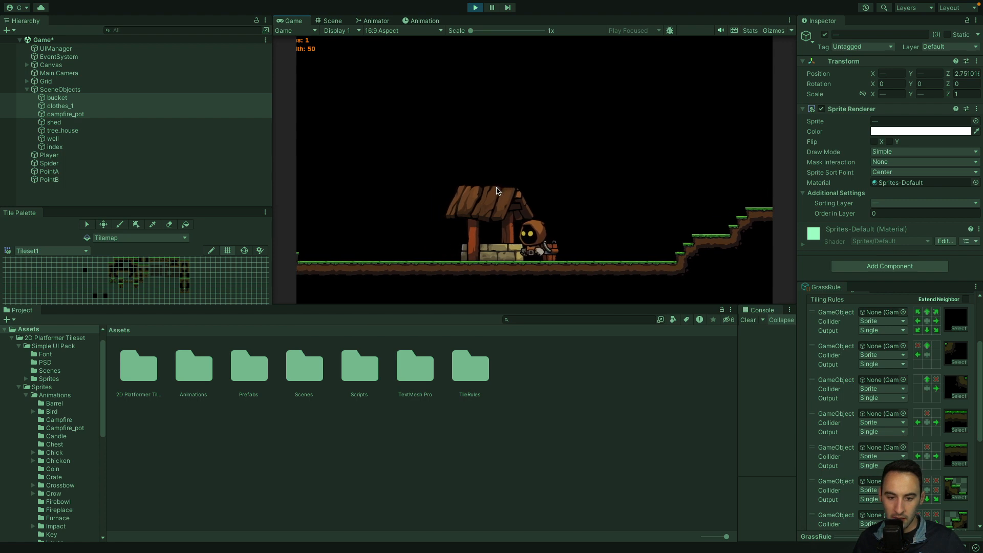
{"action": "key", "text": "Right"}
{"action": "key", "text": "Right"}
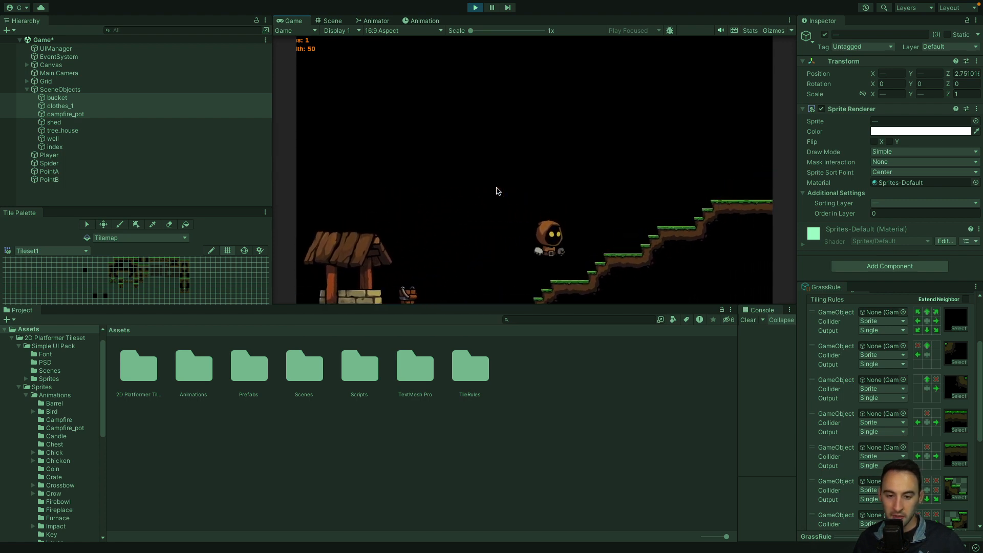
Take the player up the stairs to the clothesline and walk back and forth past it to check its draw order
{"action": "key", "text": "Right"}
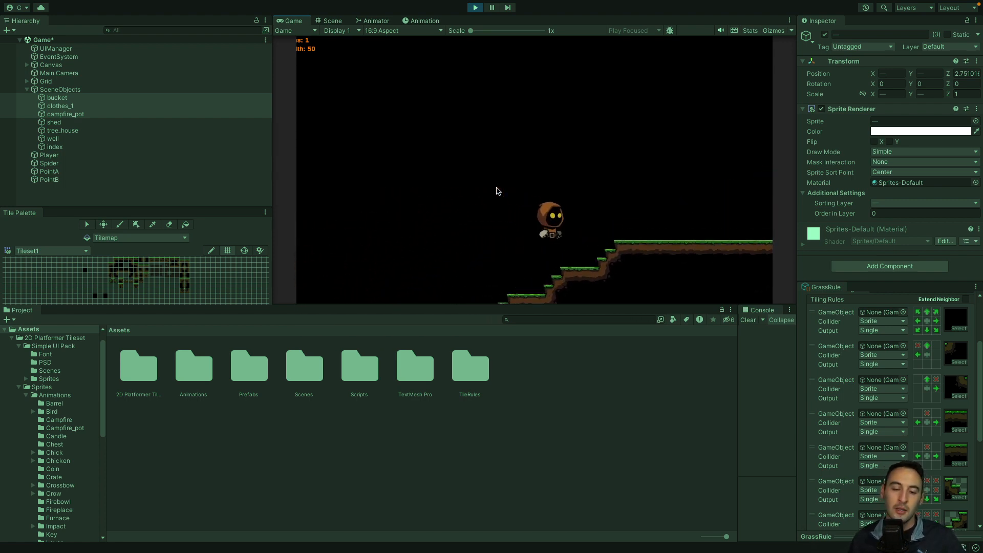
{"action": "key", "text": "Right"}
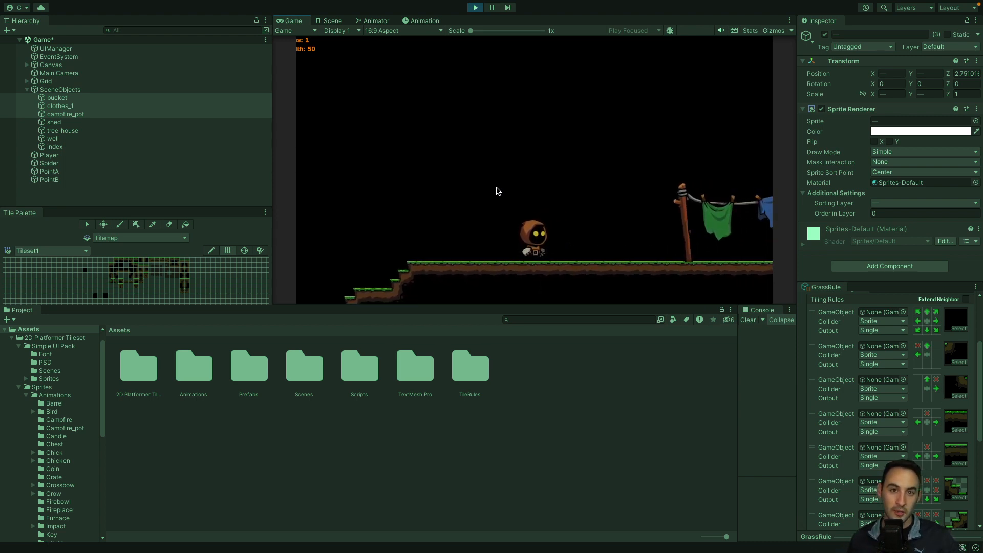
{"action": "key", "text": "Right"}
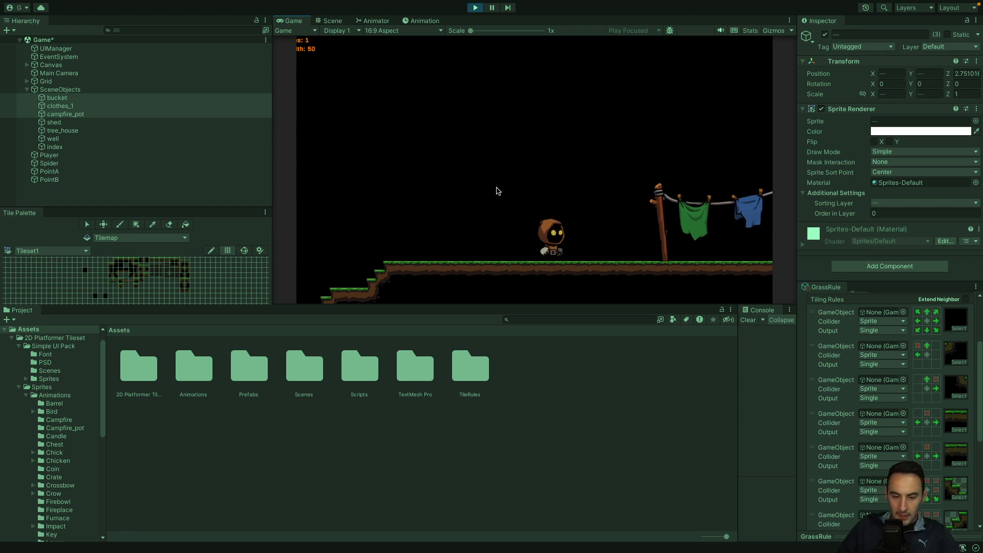
{"action": "key", "text": "Right"}
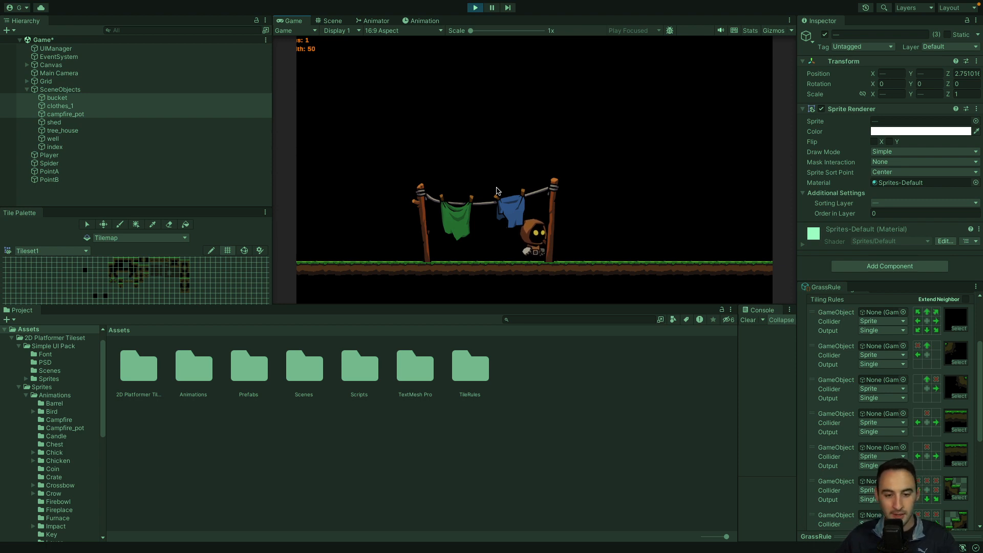
{"action": "key", "text": "a"}
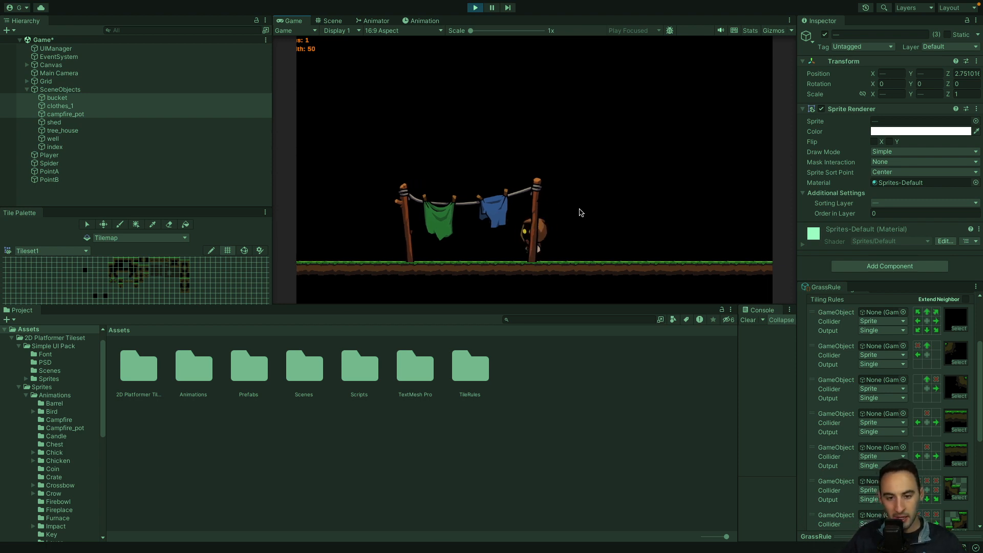
{"action": "key", "text": "d"}
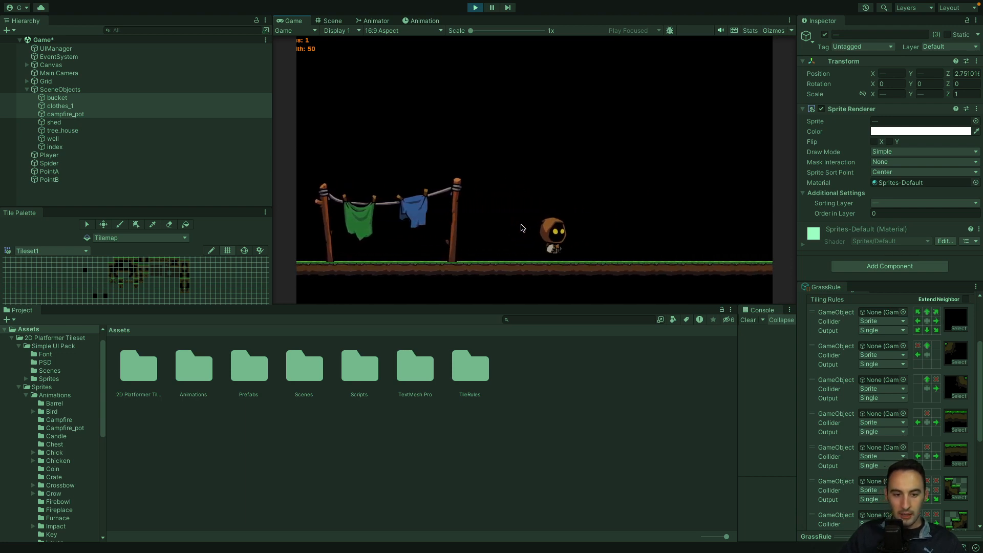
{"action": "key", "text": "a"}
{"action": "key", "text": "a"}
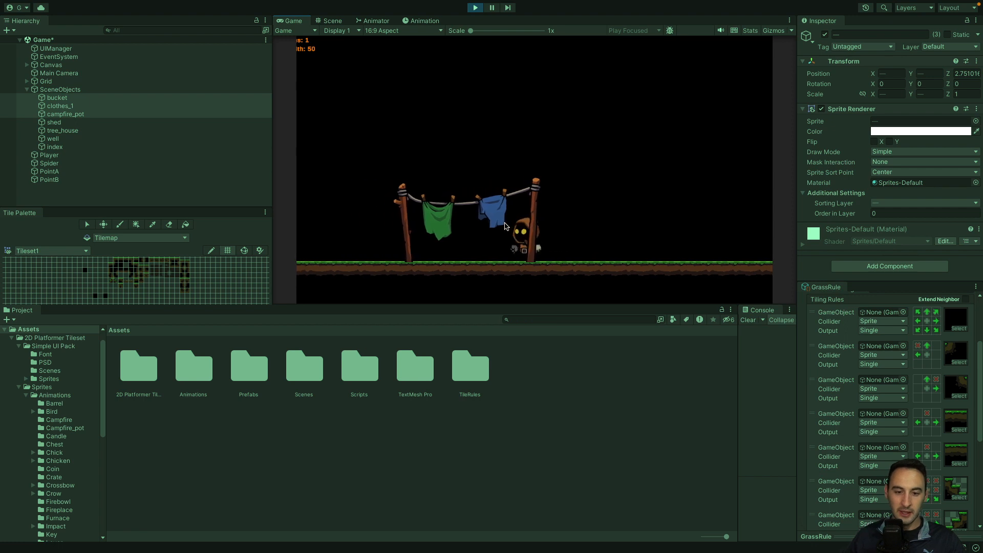
{"action": "key", "text": "a"}
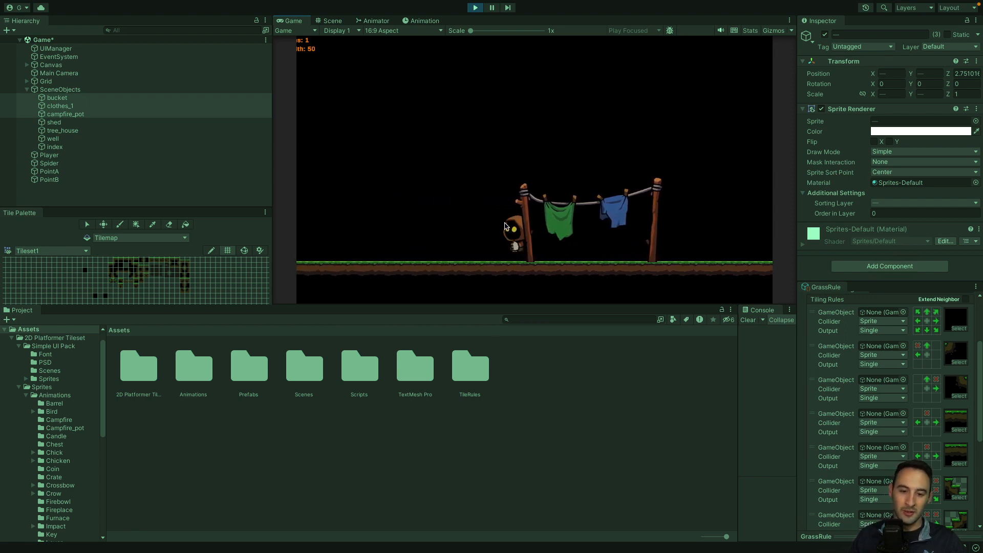
{"action": "key", "text": "d"}
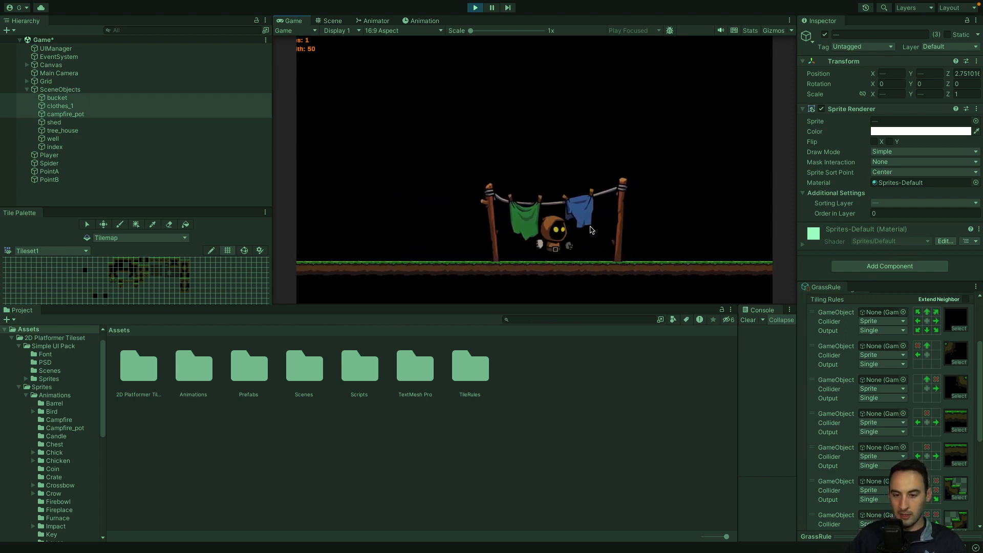
{"action": "key", "text": "d"}
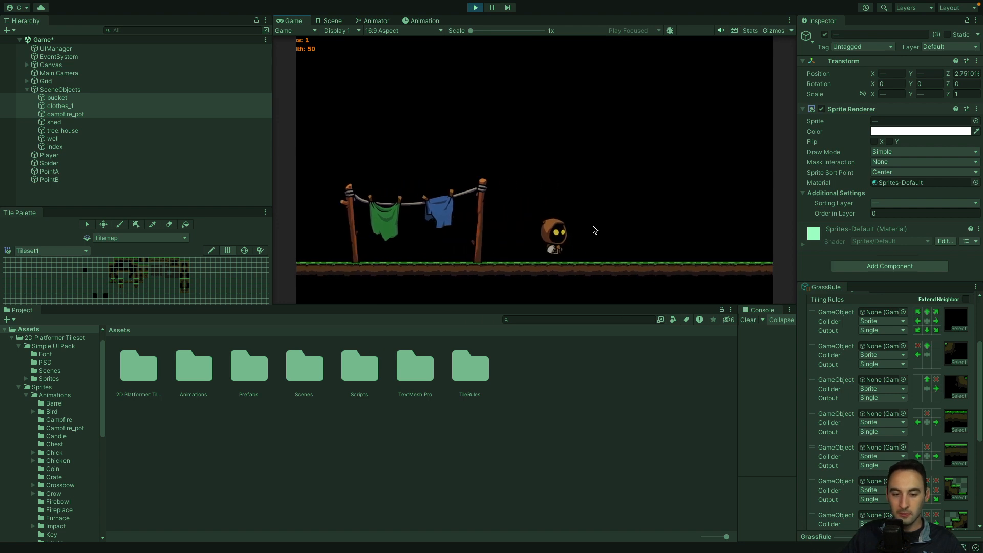
Take the player up to the next ledge and past the campfire pot to check its draw order
{"action": "key", "text": "d"}
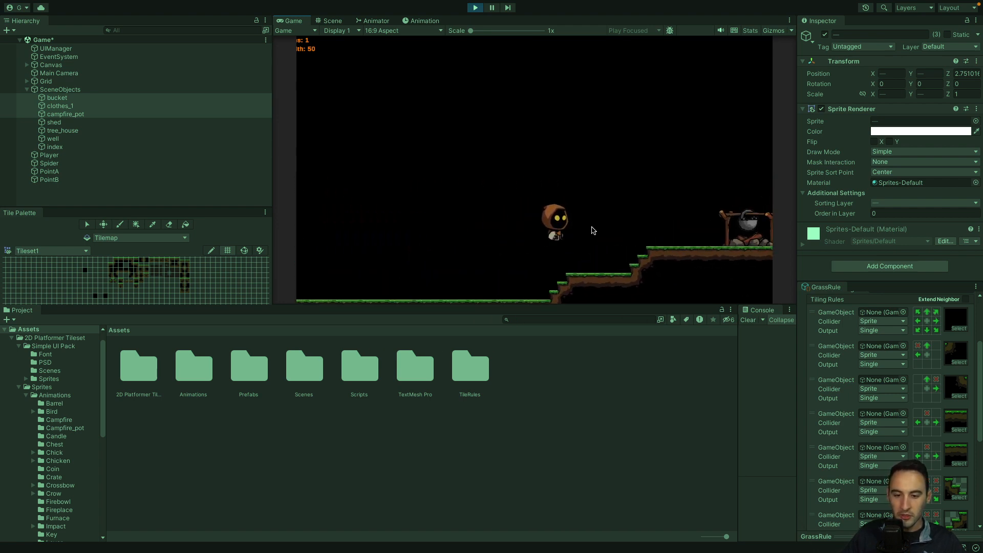
{"action": "key", "text": "d"}
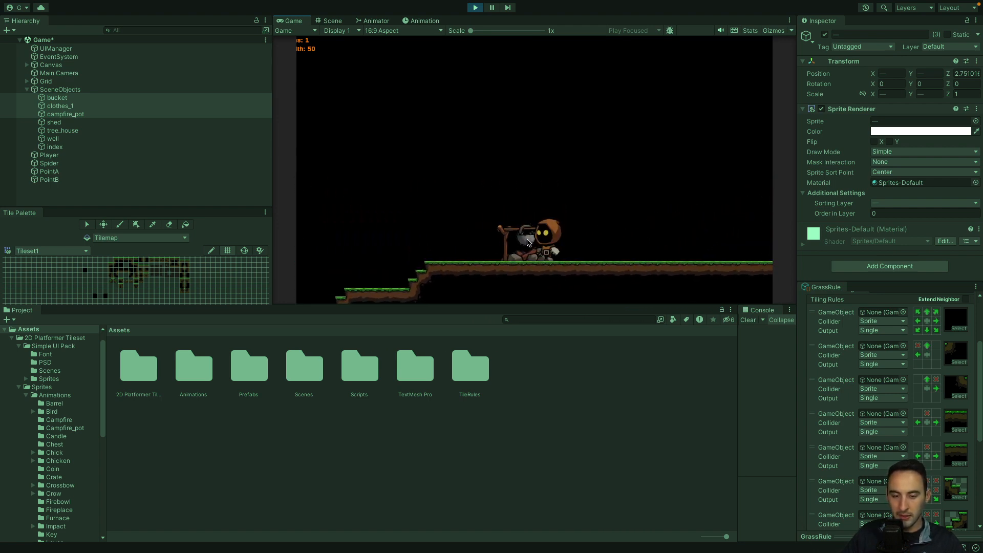
{"action": "key", "text": "d"}
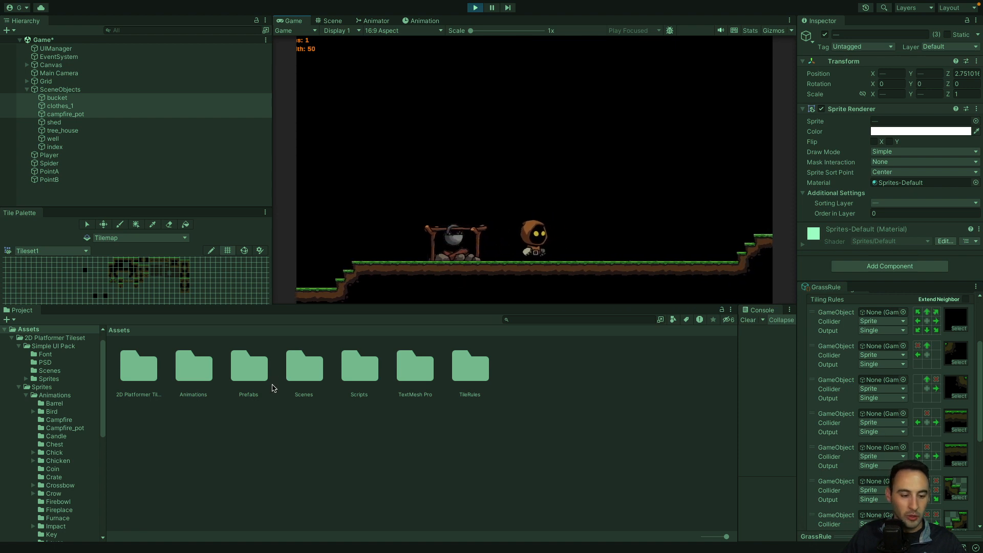
Stop the play-test and search all project assets for "fire" to find the campfire sprites
{"action": "left_click", "coordinate": [587, 322]}
{"action": "type", "text": "fir"}
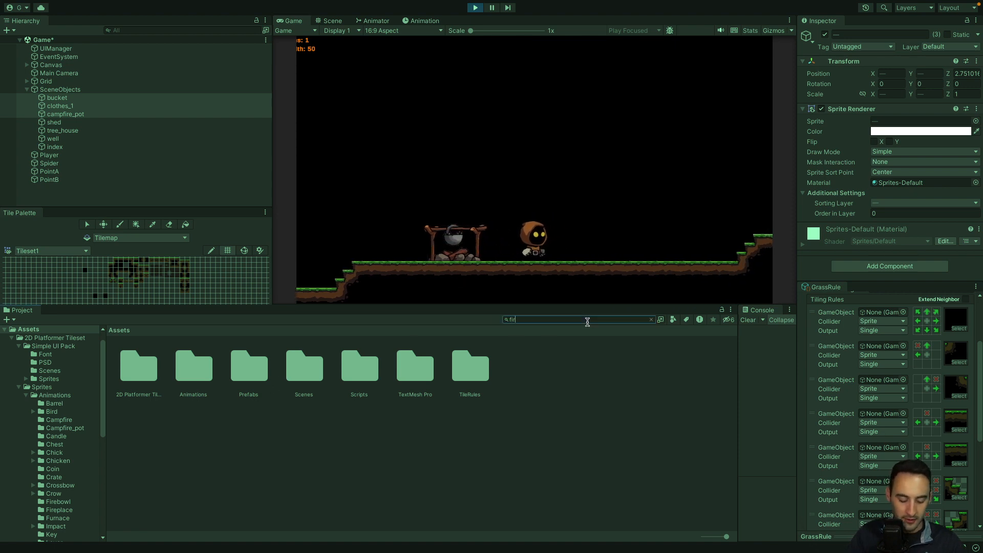
{"action": "type", "text": "e"}
{"action": "left_click", "coordinate": [266, 368]}
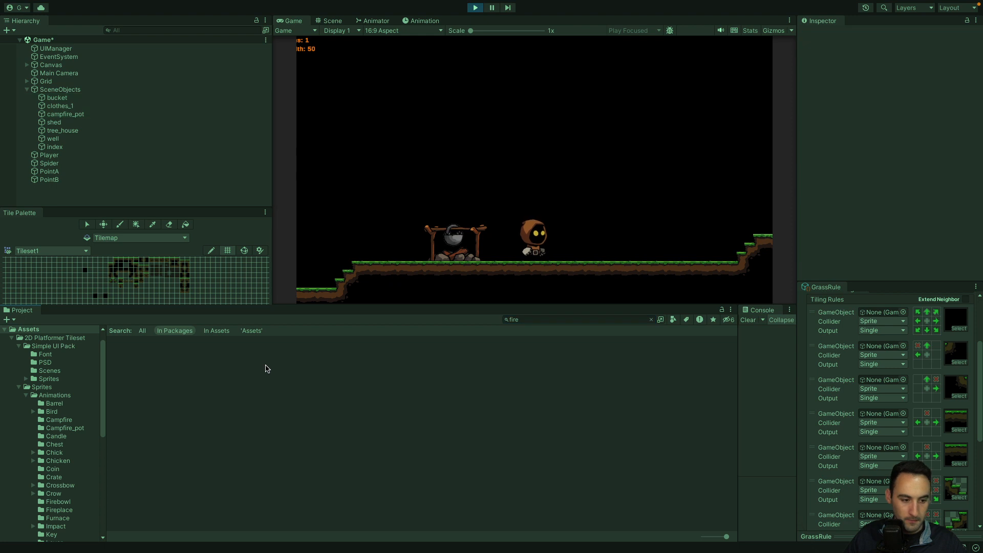
{"action": "left_click", "coordinate": [476, 8]}
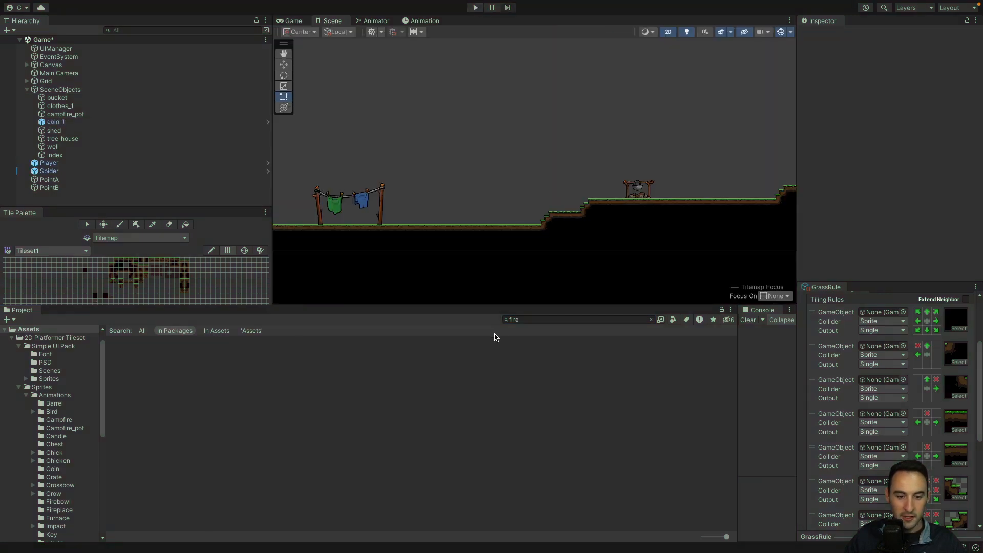
{"action": "left_click", "coordinate": [591, 318]}
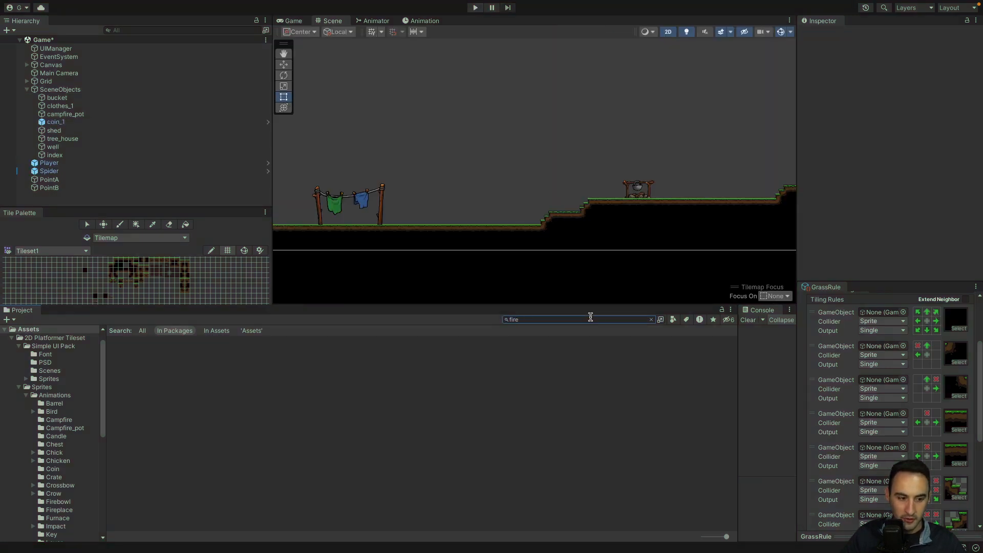
{"action": "left_click", "coordinate": [143, 330]}
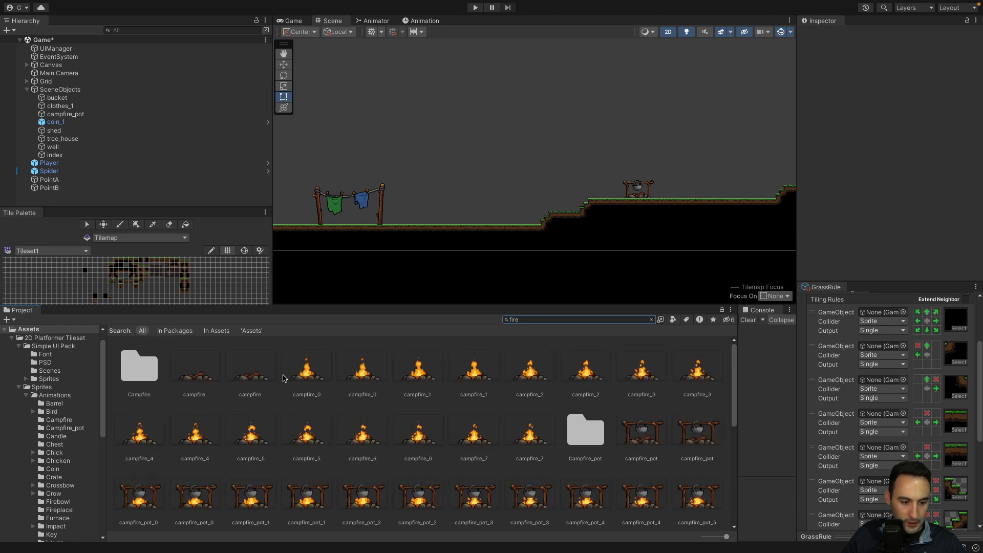
{"action": "scroll", "coordinate": [342, 389], "scroll_direction": "down", "scroll_amount": 3}
{"action": "scroll", "coordinate": [342, 389], "scroll_direction": "down", "scroll_amount": 1}
{"action": "scroll", "coordinate": [342, 389], "scroll_direction": "up", "scroll_amount": 3}
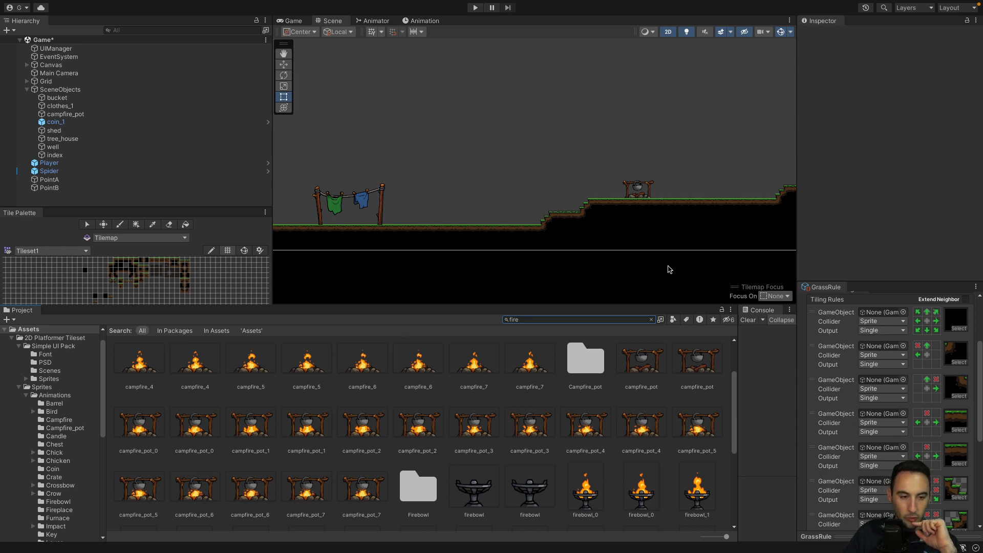
Select campfire_pot in the scene and start creating an animation clip for it
{"action": "left_click", "coordinate": [632, 191]}
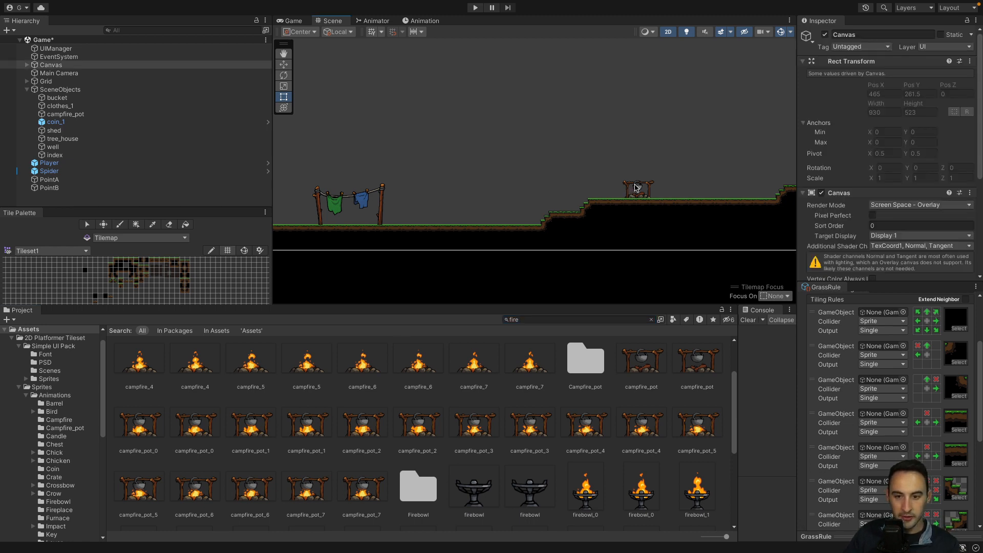
{"action": "left_click", "coordinate": [635, 188]}
{"action": "scroll", "coordinate": [635, 187], "scroll_direction": "up", "scroll_amount": 10}
{"action": "middle_click_drag", "start_coordinate": [635, 190], "coordinate": [504, 196]}
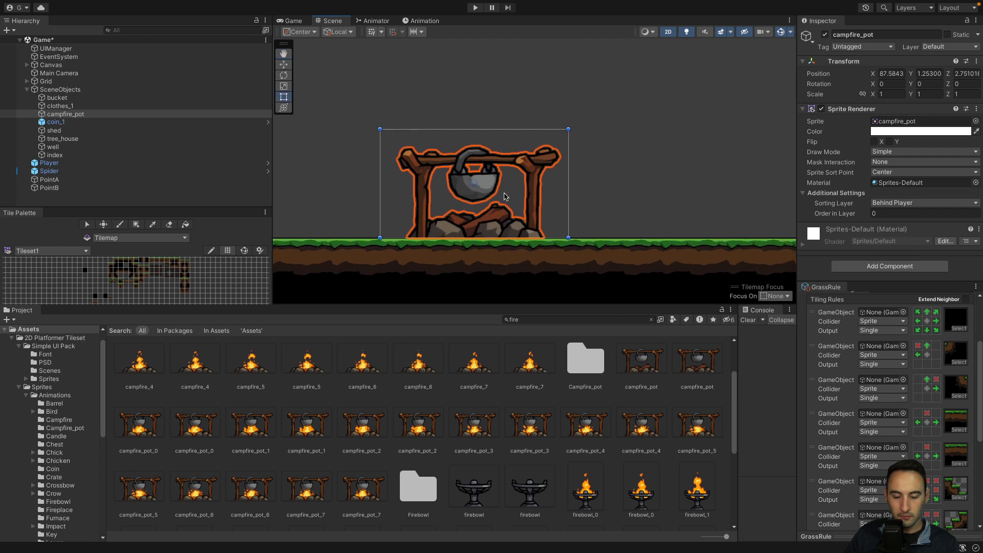
{"action": "scroll", "coordinate": [505, 196], "scroll_direction": "down", "scroll_amount": 3}
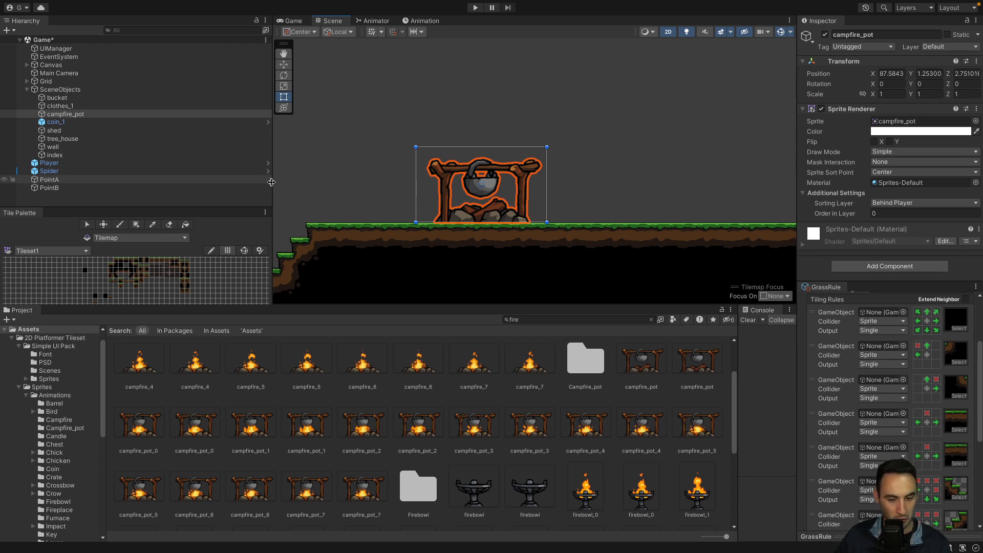
{"action": "scroll", "coordinate": [492, 236], "scroll_direction": "down", "scroll_amount": 5}
{"action": "scroll", "coordinate": [494, 236], "scroll_direction": "up", "scroll_amount": 6}
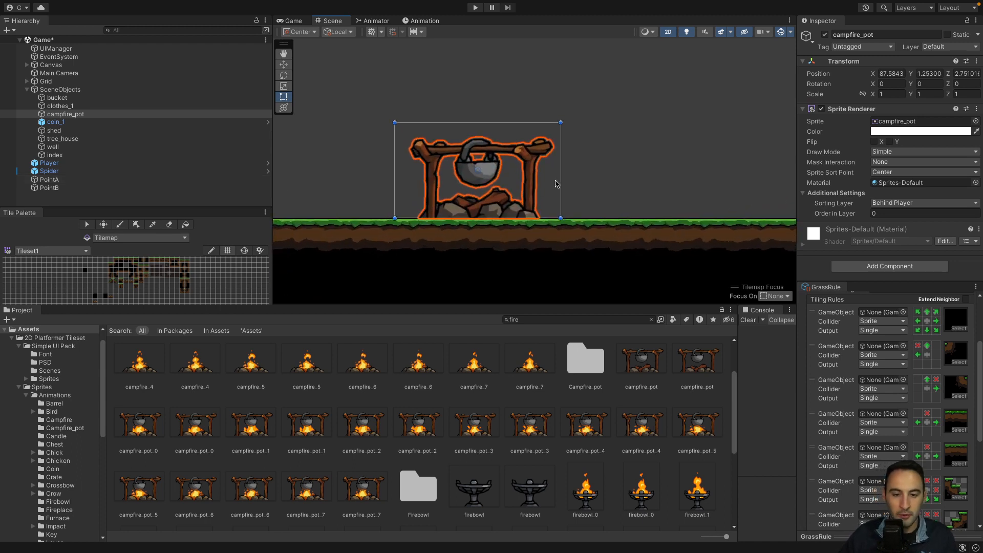
{"action": "middle_click_drag", "start_coordinate": [556, 184], "coordinate": [620, 211]}
{"action": "left_click", "coordinate": [629, 198]}
{"action": "left_click", "coordinate": [556, 188]}
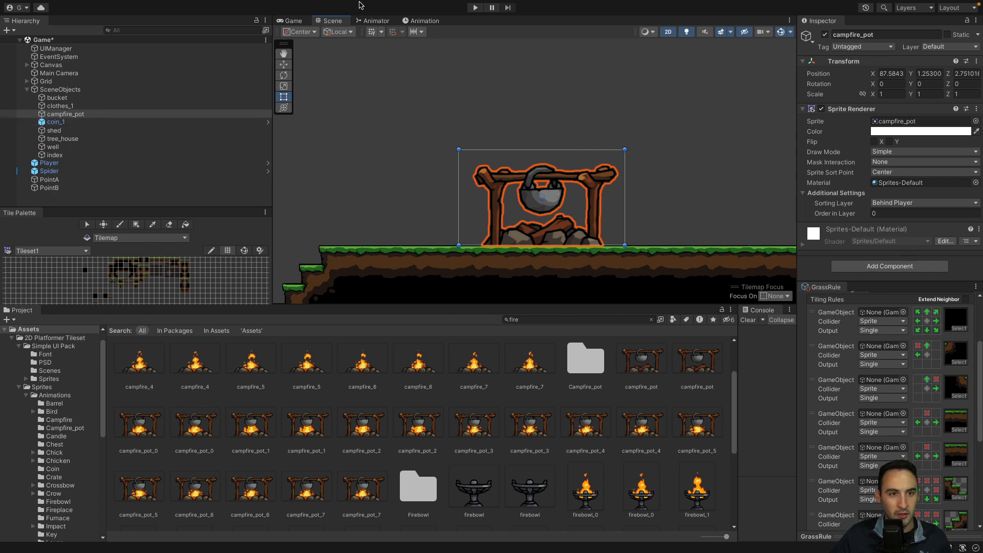
{"action": "left_click", "coordinate": [432, 21]}
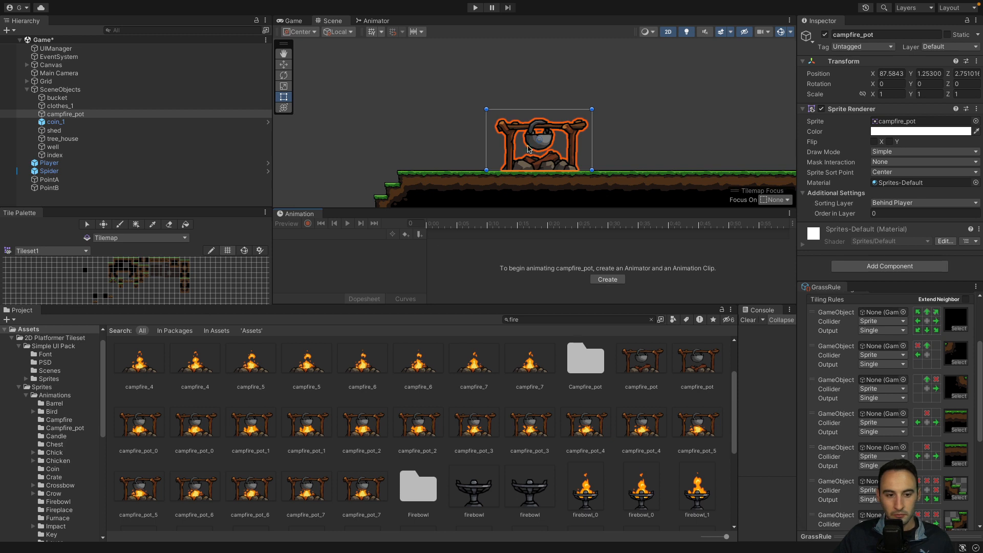
{"action": "left_click", "coordinate": [604, 281]}
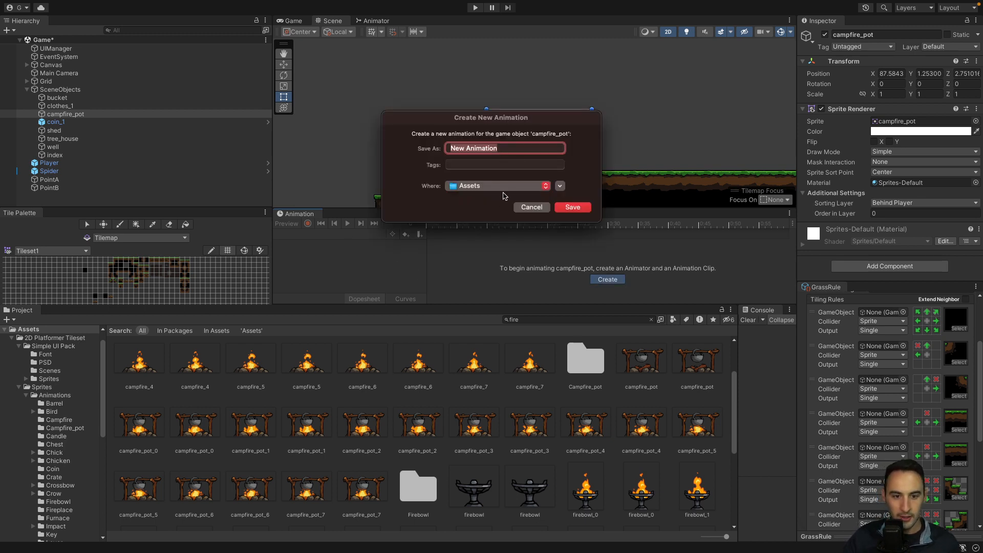
Create a folder named Fire inside the project's Assets/Animations folder for the new clip
{"action": "left_click", "coordinate": [504, 189]}
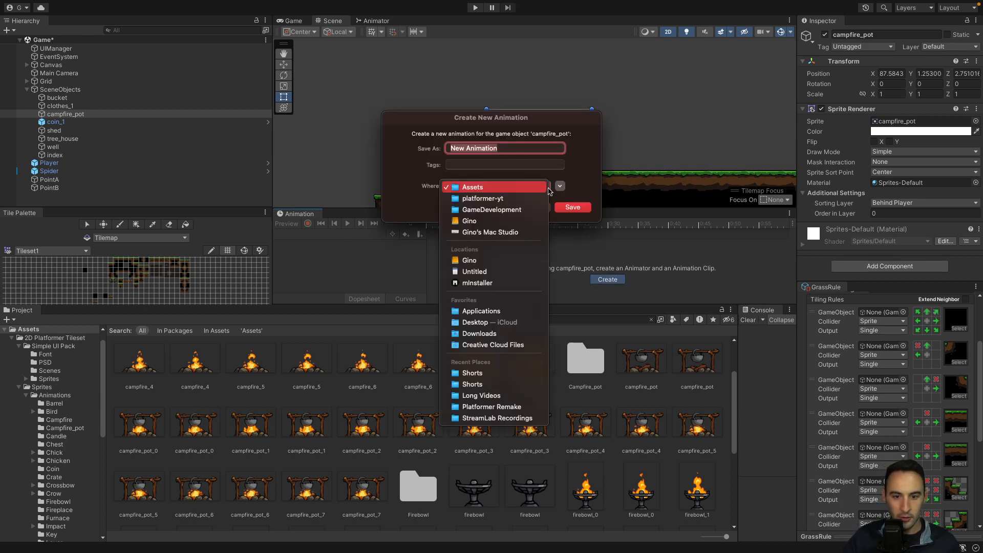
{"action": "left_click", "coordinate": [518, 203]}
{"action": "left_click", "coordinate": [559, 186]}
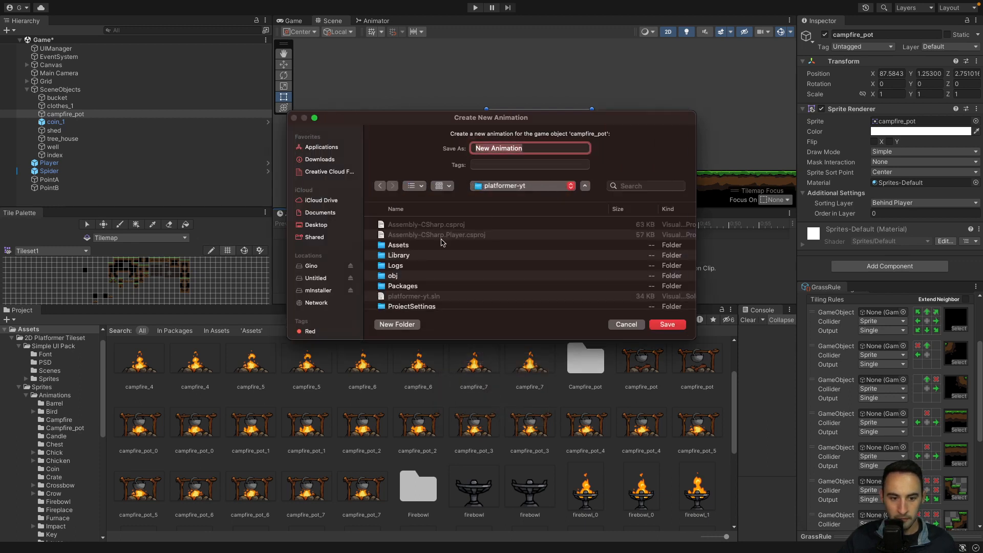
{"action": "double_click", "coordinate": [407, 247]}
{"action": "double_click", "coordinate": [411, 247]}
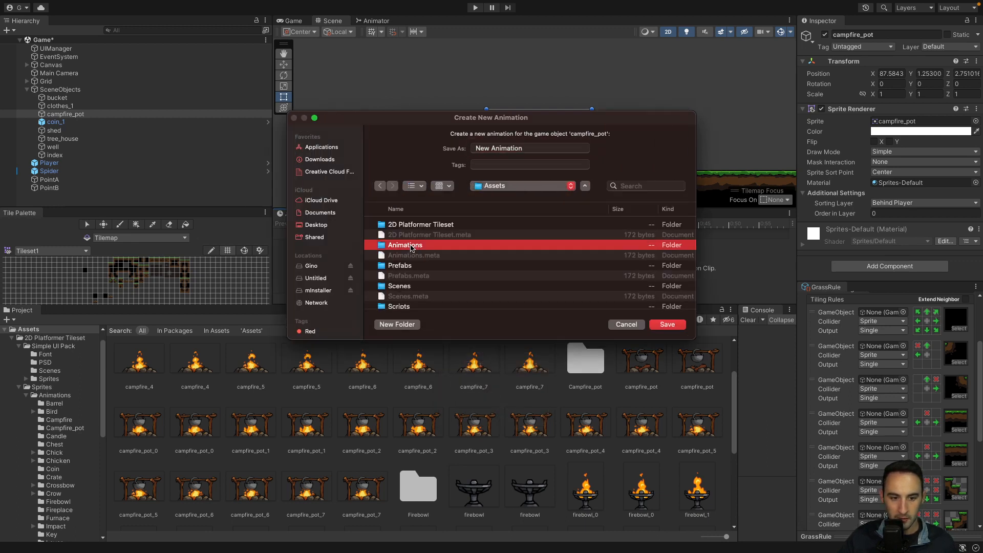
{"action": "scroll", "coordinate": [418, 294], "scroll_direction": "down", "scroll_amount": 5}
{"action": "left_click", "coordinate": [397, 324]}
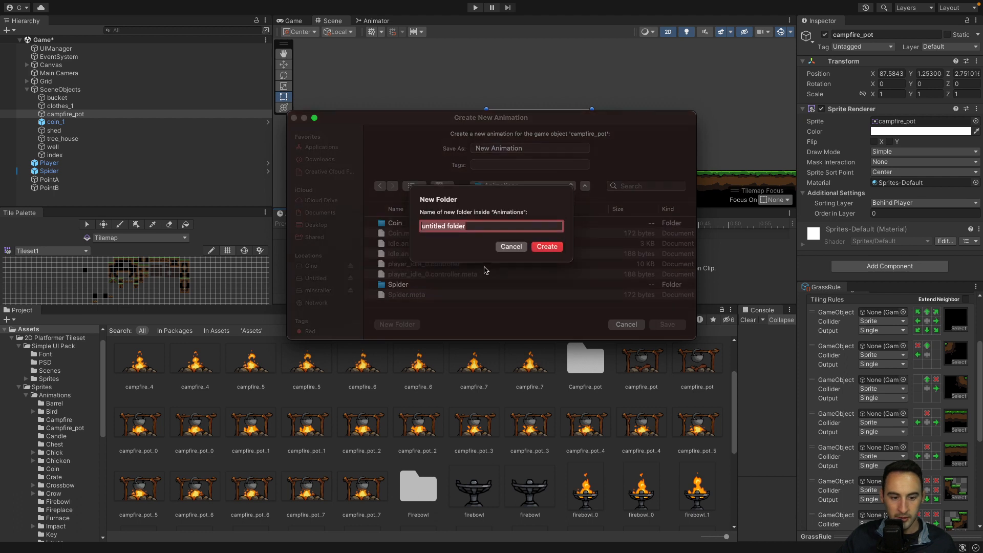
{"action": "type", "text": "Fire"}
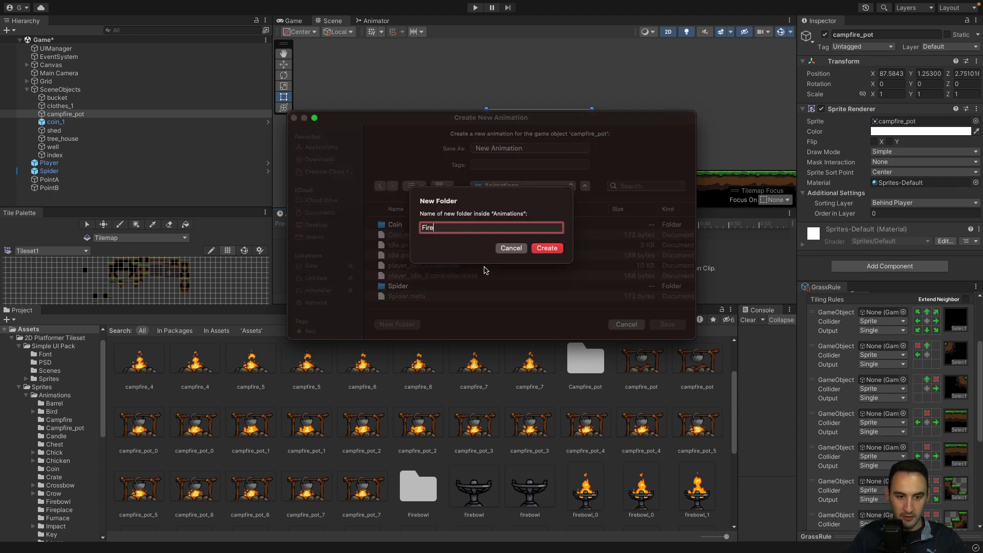
{"action": "key", "text": "Return"}
Save the new animation clip as campfire_pot in the Fire folder, without adding a subfolder
{"action": "left_click", "coordinate": [401, 325]}
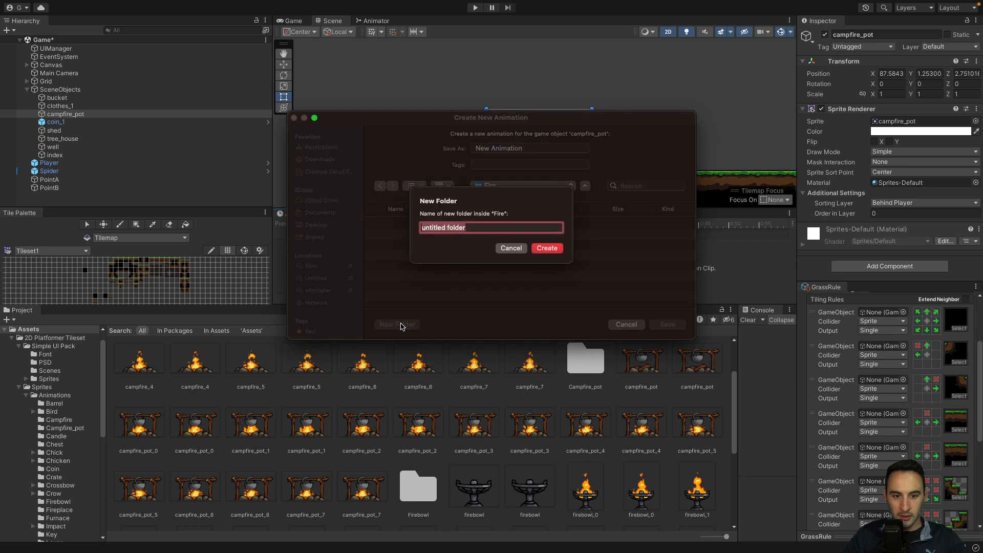
{"action": "left_click", "coordinate": [511, 248]}
{"action": "type", "text": "campfire_pot"}
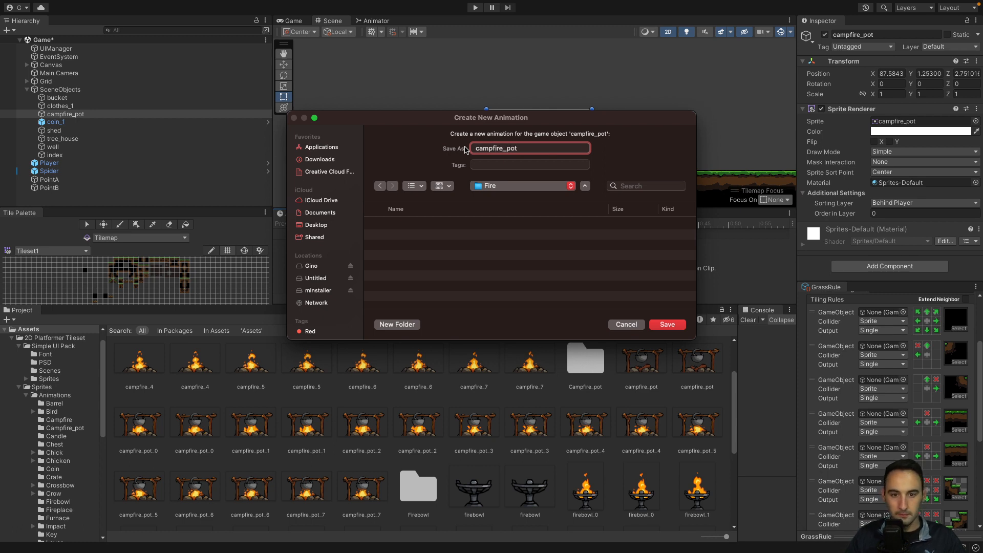
{"action": "key", "text": "Return"}
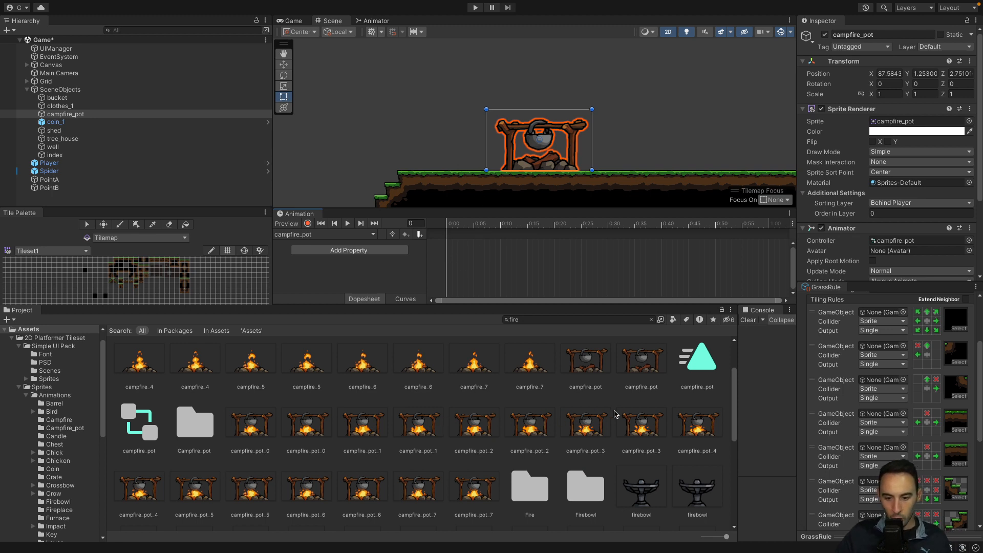
Add the eight frames campfire_pot_0 to campfire_pot_7 to the campfire_pot animation timeline
{"action": "scroll", "coordinate": [615, 414], "scroll_direction": "down", "scroll_amount": 2}
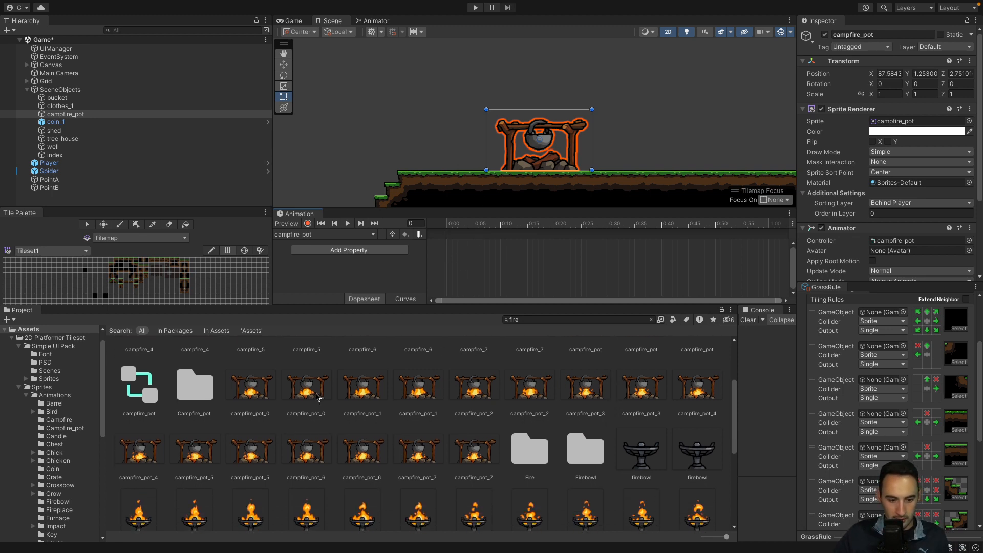
{"action": "left_click", "coordinate": [261, 391]}
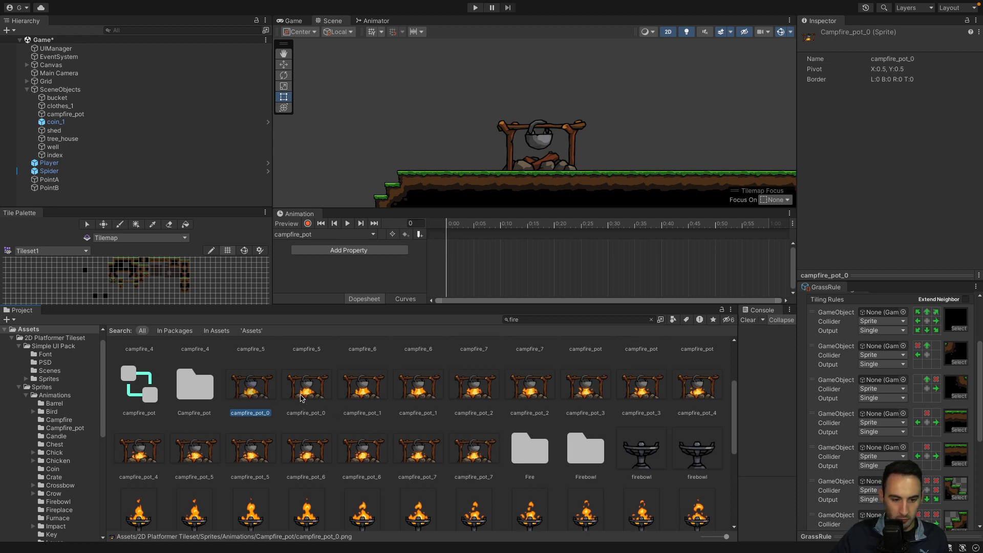
{"action": "left_click", "coordinate": [361, 393], "text": "ctrl"}
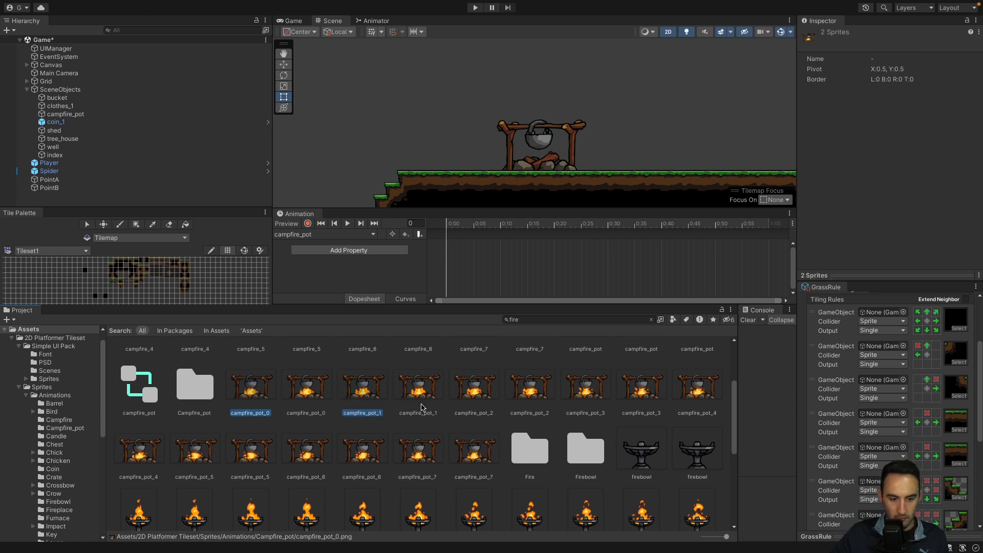
{"action": "left_click", "coordinate": [472, 389], "text": "ctrl"}
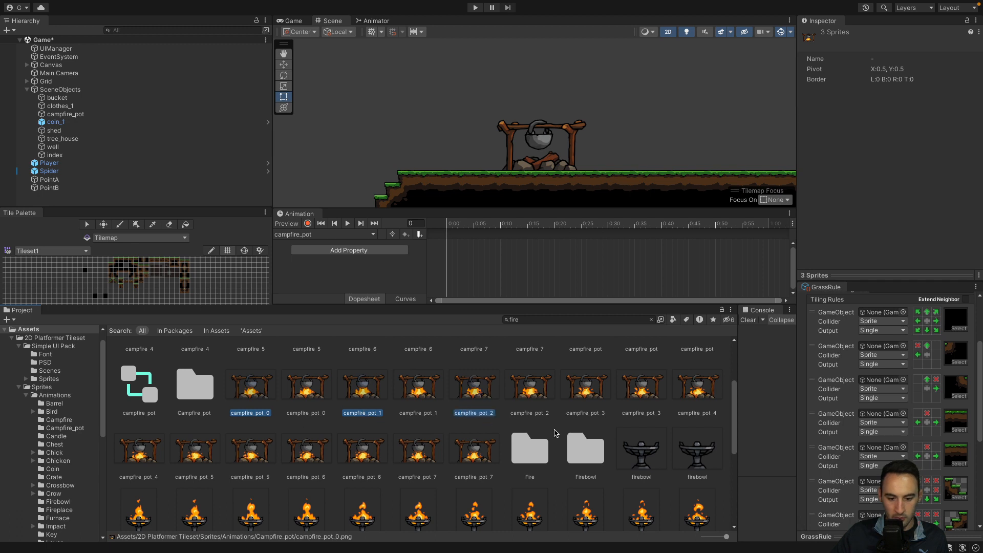
{"action": "left_click", "coordinate": [586, 389], "text": "ctrl"}
{"action": "left_click", "coordinate": [697, 390], "text": "ctrl"}
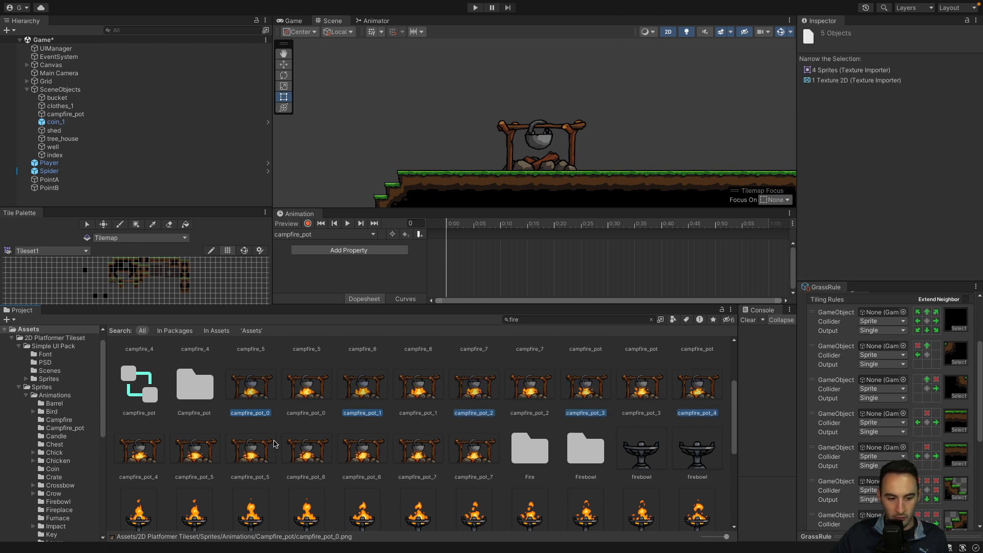
{"action": "left_click", "coordinate": [190, 457], "text": "ctrl"}
{"action": "left_click", "coordinate": [306, 461], "text": "ctrl"}
{"action": "left_click", "coordinate": [430, 457], "text": "ctrl"}
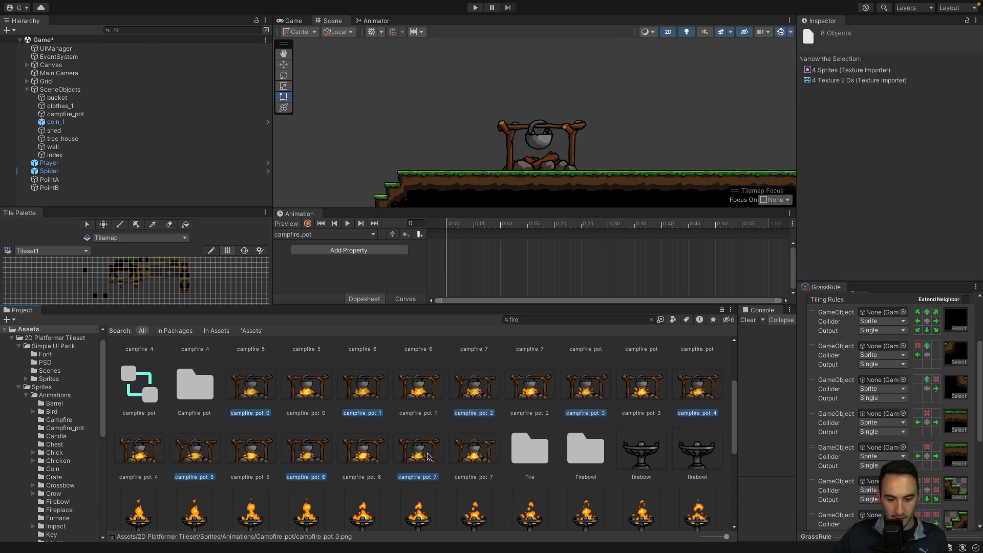
{"action": "scroll", "coordinate": [307, 458], "scroll_direction": "up", "scroll_amount": 2}
{"action": "left_click_drag", "start_coordinate": [257, 460], "coordinate": [468, 253]}
Preview the campfire_pot animation and stretch its keyframes so that the last one sits at about 0:24
{"action": "left_click", "coordinate": [347, 224]}
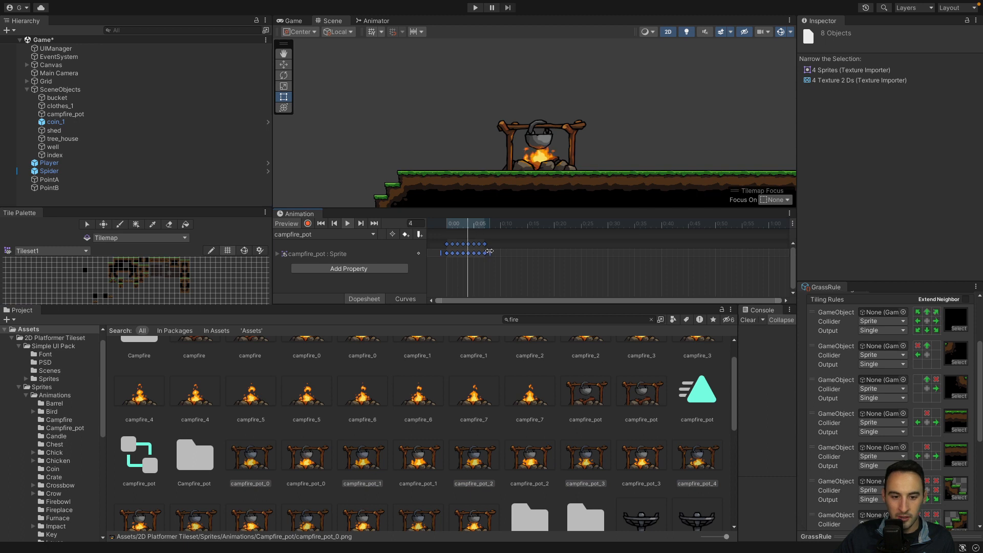
{"action": "left_click_drag", "start_coordinate": [489, 251], "coordinate": [795, 249]}
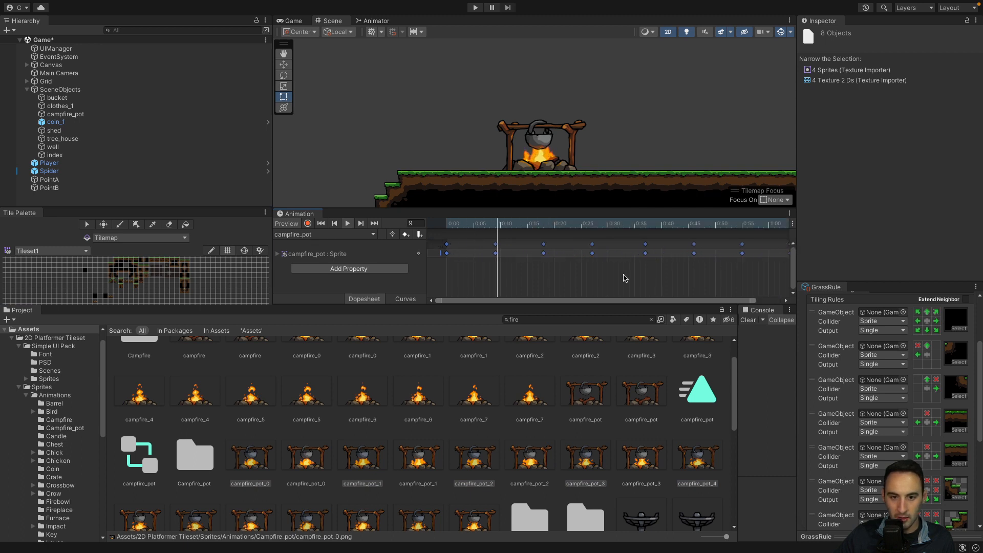
{"action": "scroll", "coordinate": [610, 282], "scroll_direction": "down", "scroll_amount": 8}
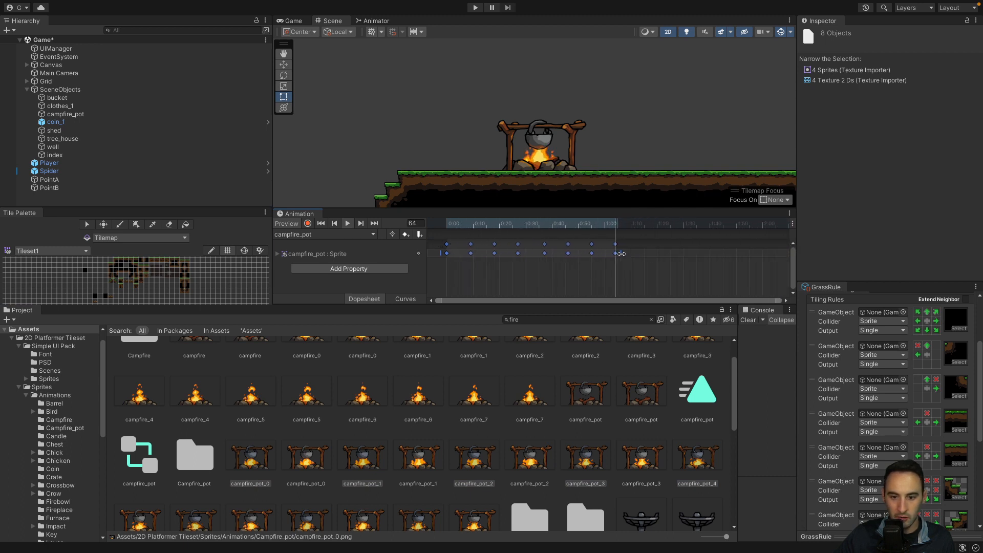
{"action": "left_click_drag", "start_coordinate": [620, 253], "coordinate": [440, 251]}
{"action": "left_click", "coordinate": [534, 255]}
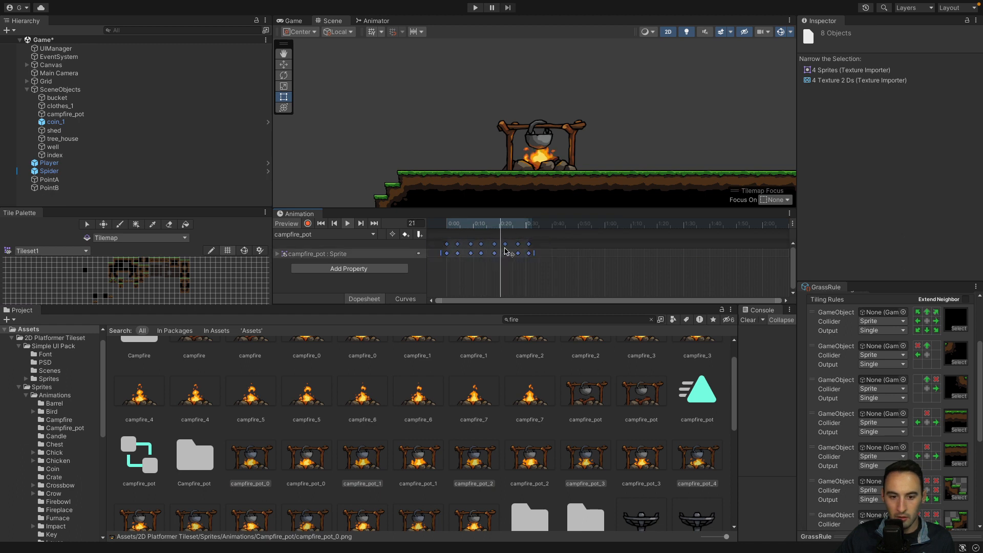
{"action": "mouse_move", "coordinate": [533, 253]}
{"action": "left_mouse_down"}
{"action": "mouse_move", "coordinate": [567, 253]}
{"action": "mouse_move", "coordinate": [520, 255]}
{"action": "left_mouse_up"}
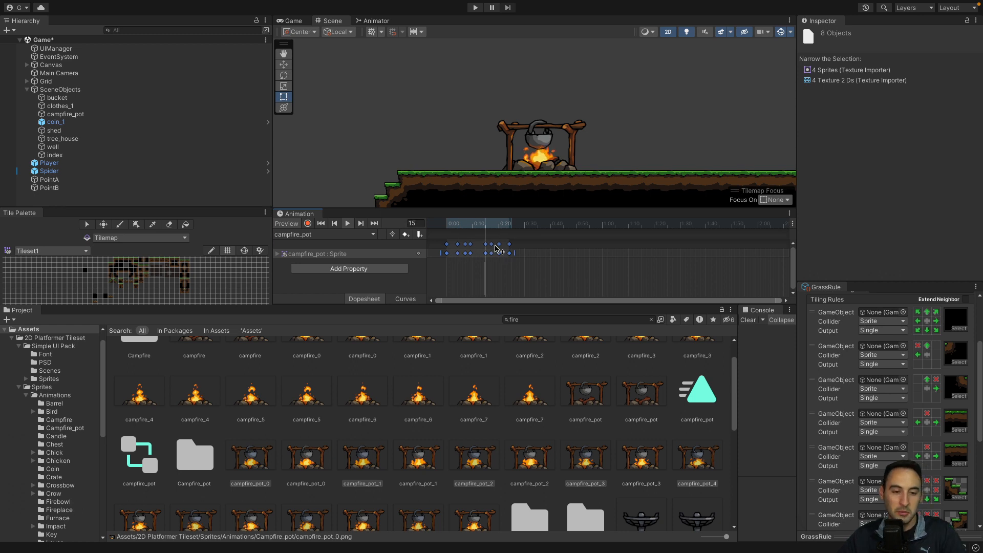
Show the tileset's Sprites/Animations folder in place of the search results and start a play-test of the level
{"action": "scroll", "coordinate": [342, 408], "scroll_direction": "up", "scroll_amount": 2}
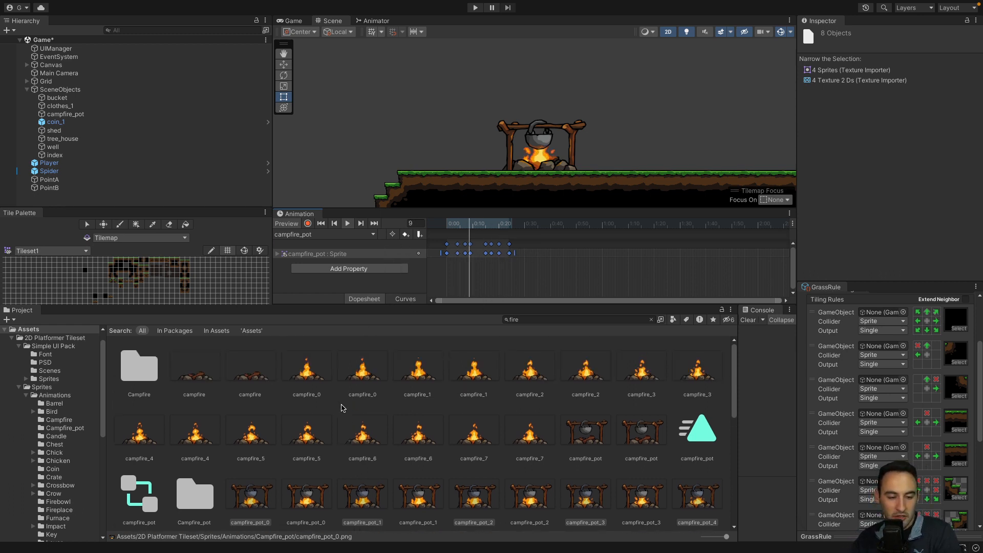
{"action": "scroll", "coordinate": [342, 409], "scroll_direction": "down", "scroll_amount": 2}
{"action": "left_click", "coordinate": [52, 397]}
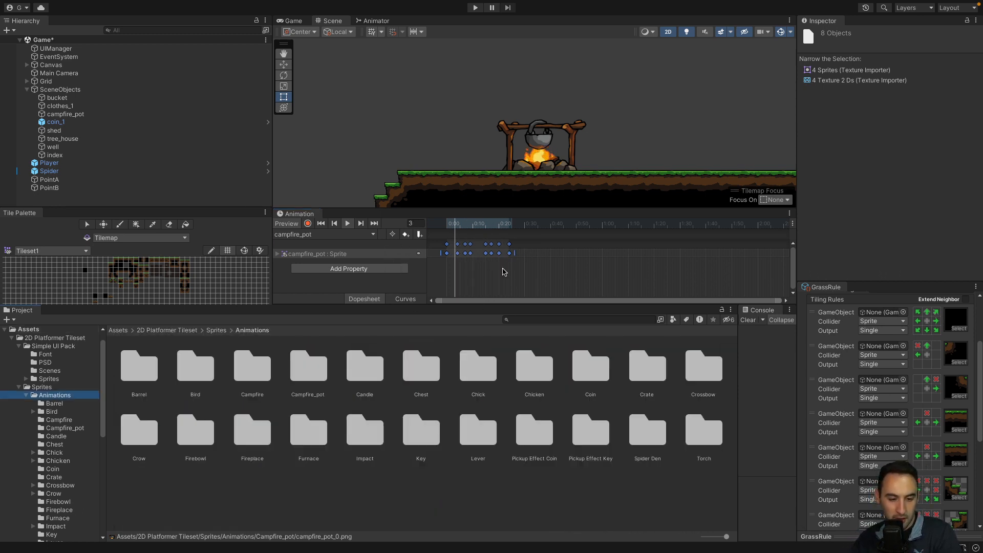
{"action": "left_click", "coordinate": [475, 7]}
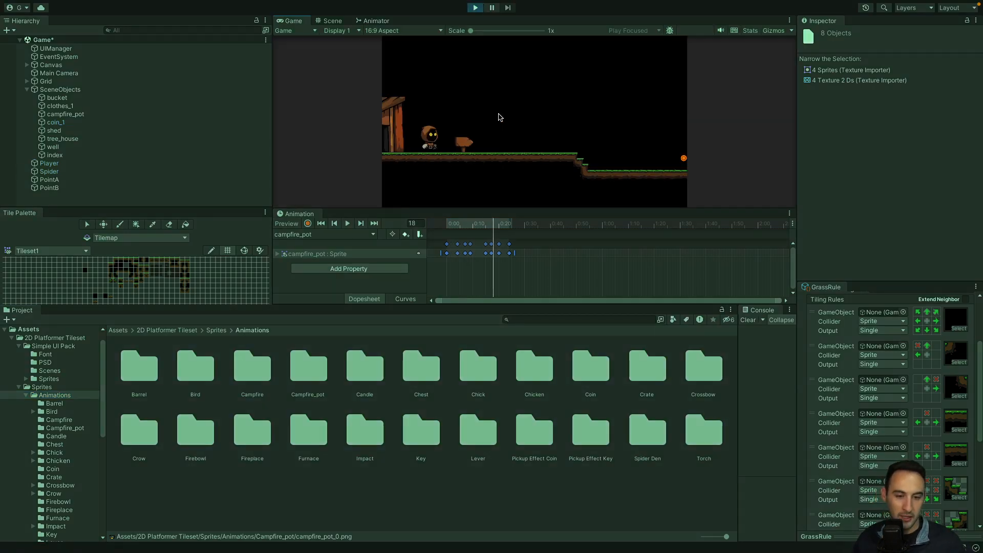
Close the Animation window and widen the Game view by narrowing the Hierarchy and Tile Palette column
{"action": "right_click", "coordinate": [310, 214]}
{"action": "left_click", "coordinate": [330, 249]}
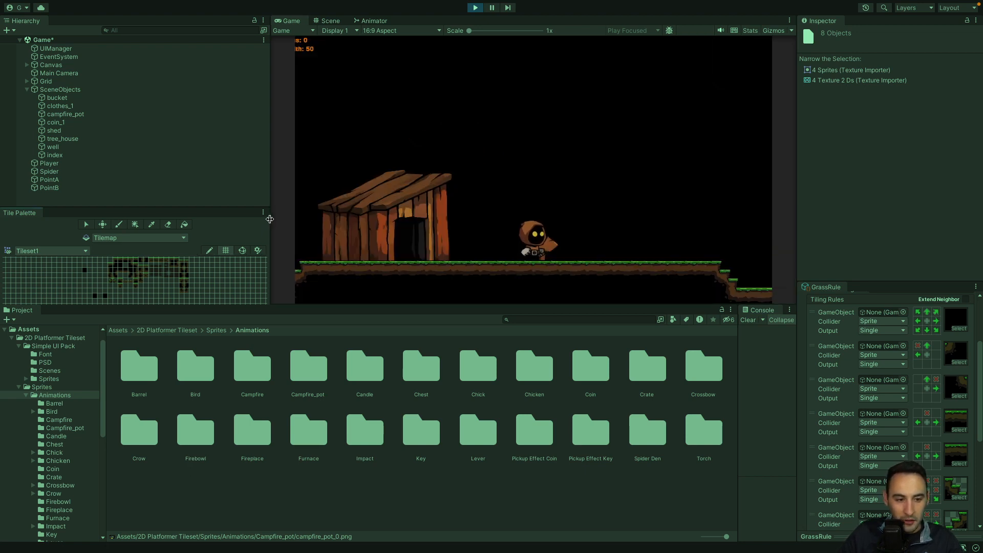
{"action": "left_click_drag", "start_coordinate": [271, 227], "coordinate": [85, 225]}
Play-test the first part of the level by moving the player past the sign, coin and spider to the well
{"action": "left_click", "coordinate": [451, 246]}
{"action": "key", "text": "d"}
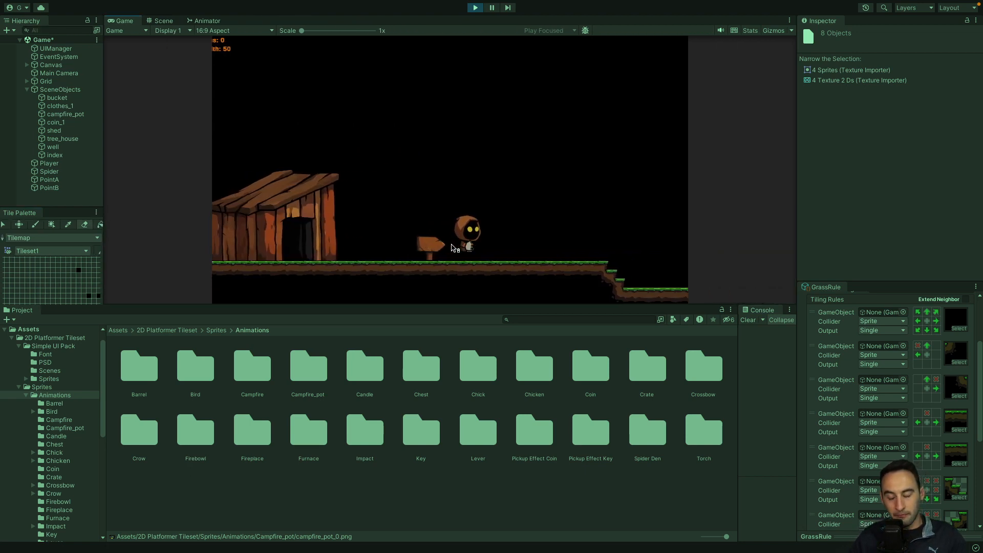
{"action": "key", "text": "a"}
{"action": "key", "text": "d"}
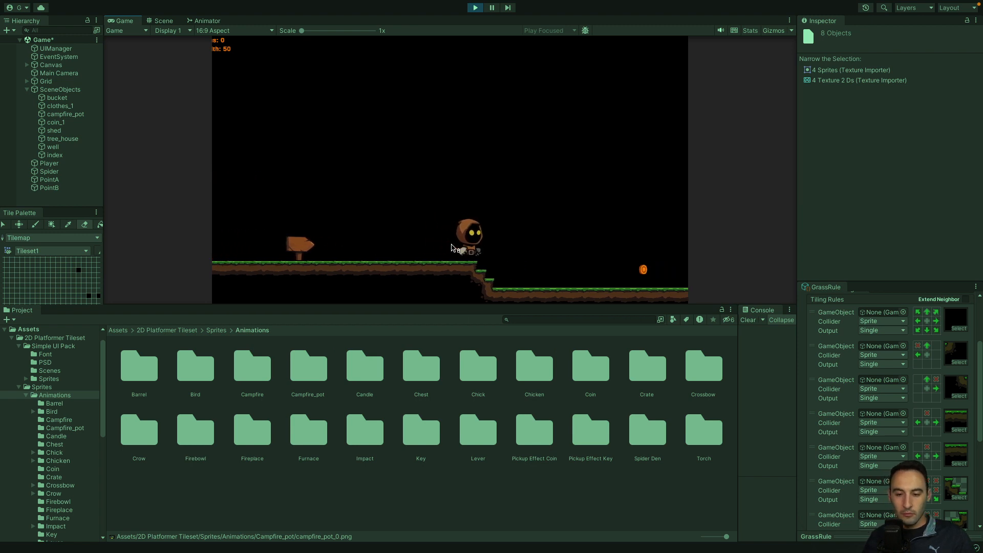
{"action": "key", "text": "d"}
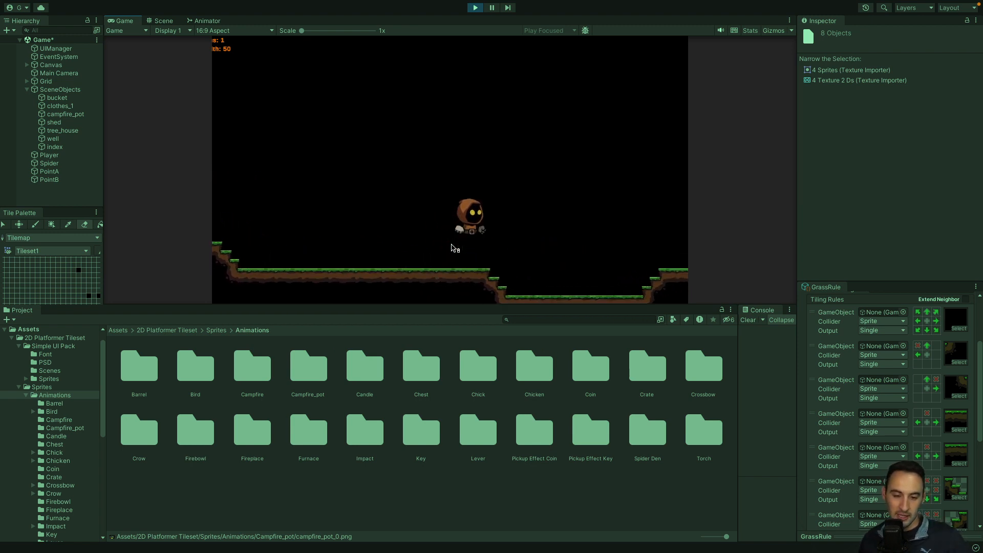
{"action": "key", "text": "space"}
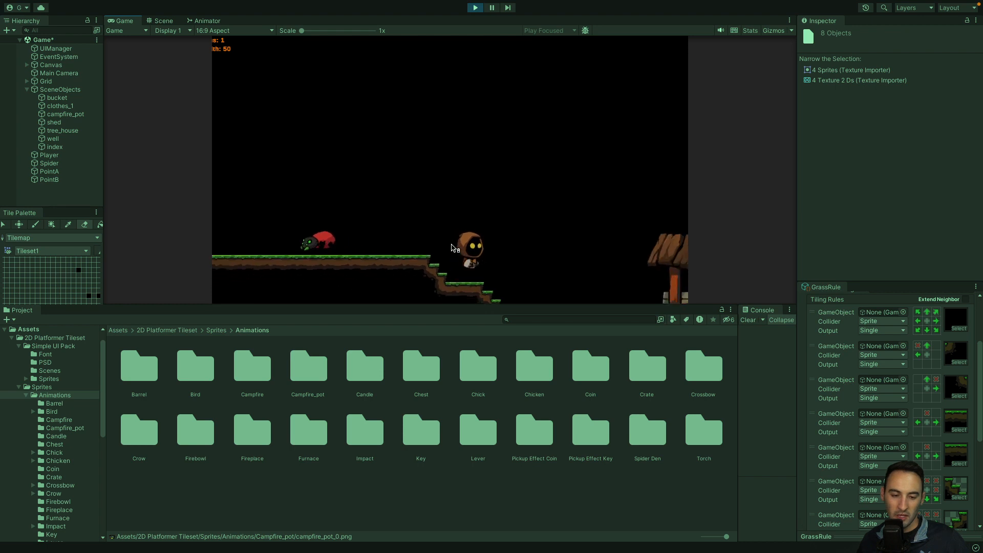
{"action": "key", "text": "d"}
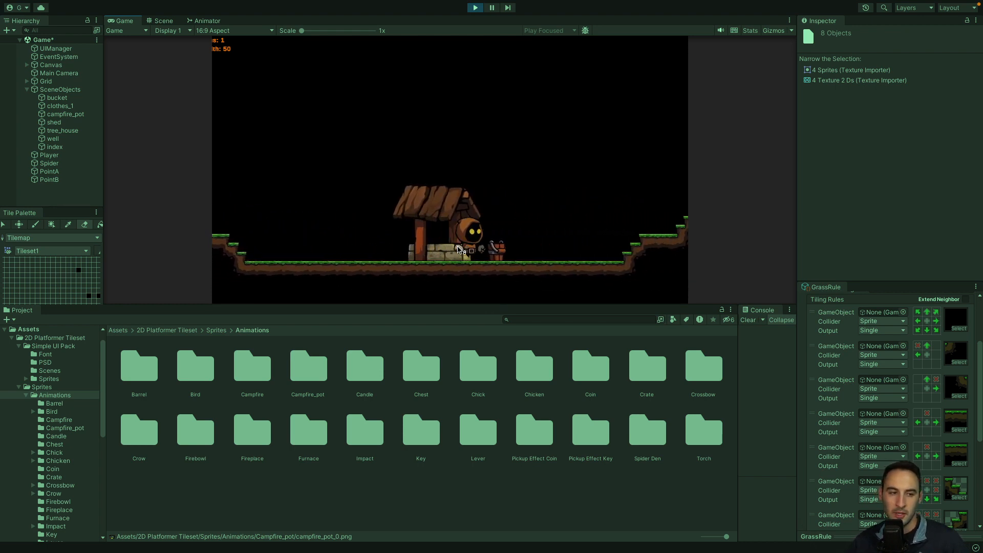
Continue the play-test from the well up the steps, past the clothesline, to just beyond the campfire pot
{"action": "key", "text": "d"}
{"action": "key", "text": "space"}
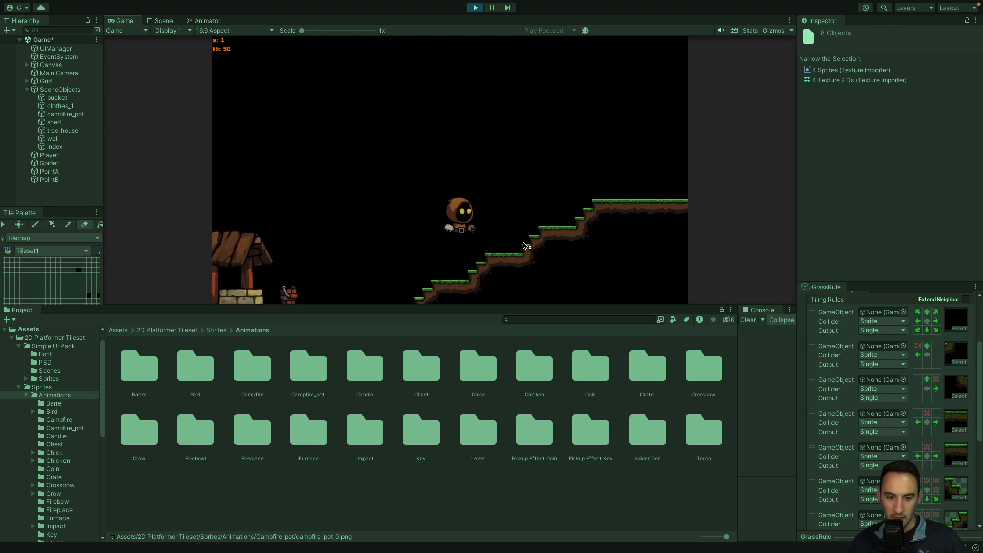
{"action": "key", "text": "d"}
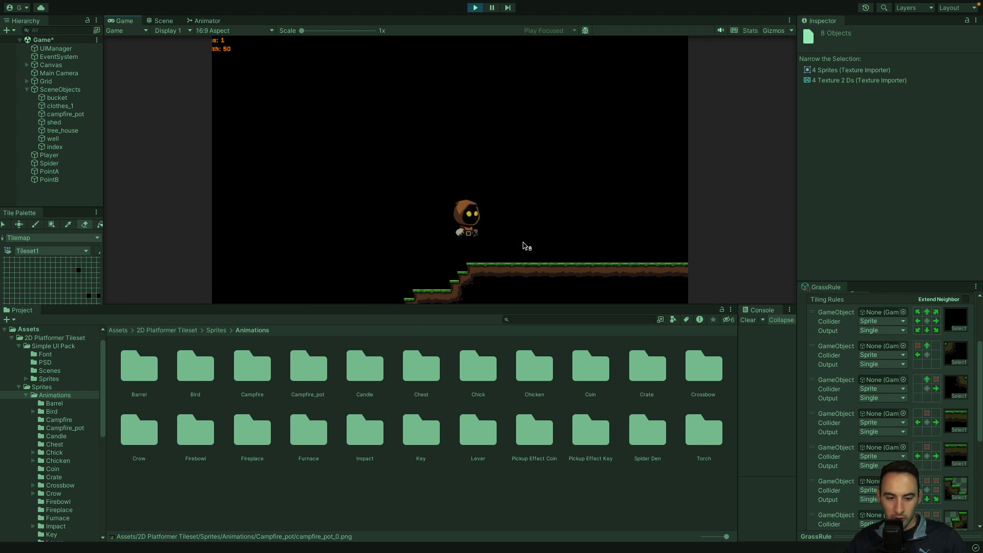
{"action": "key", "text": "d"}
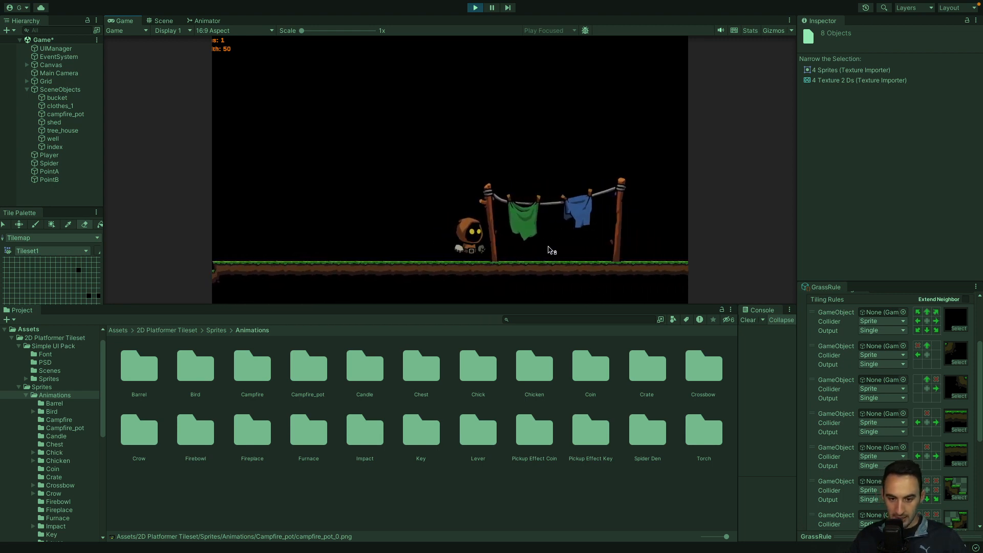
{"action": "key", "text": "d"}
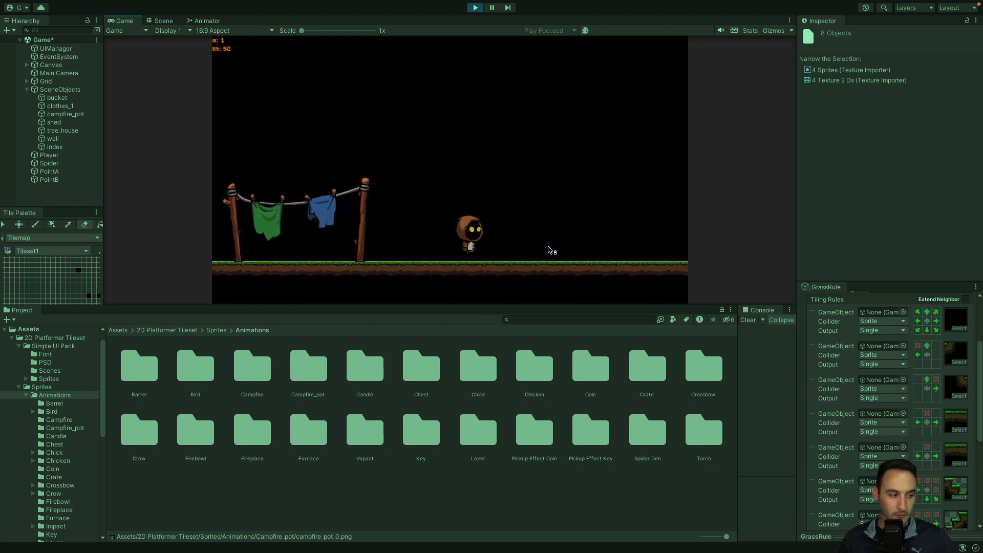
{"action": "key", "text": "d"}
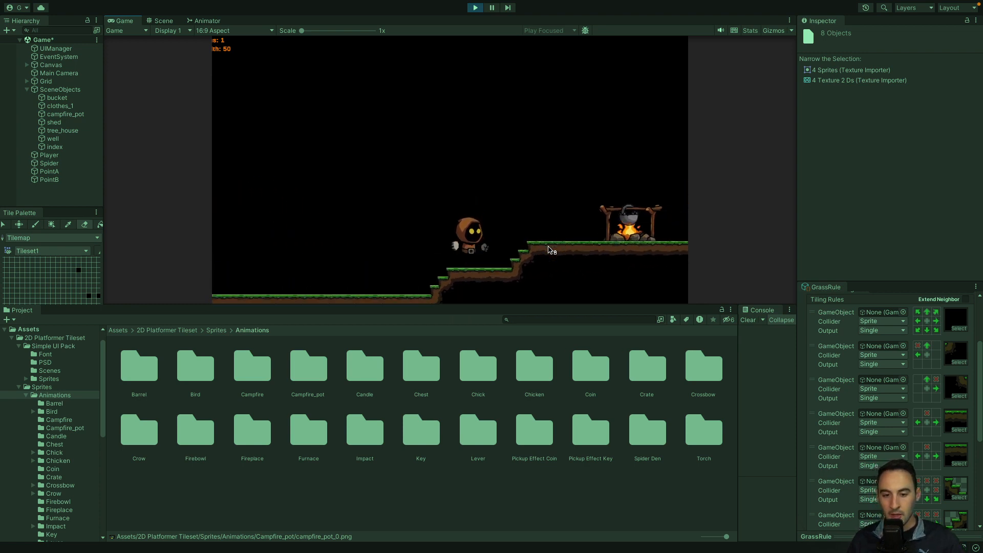
{"action": "key", "text": "d"}
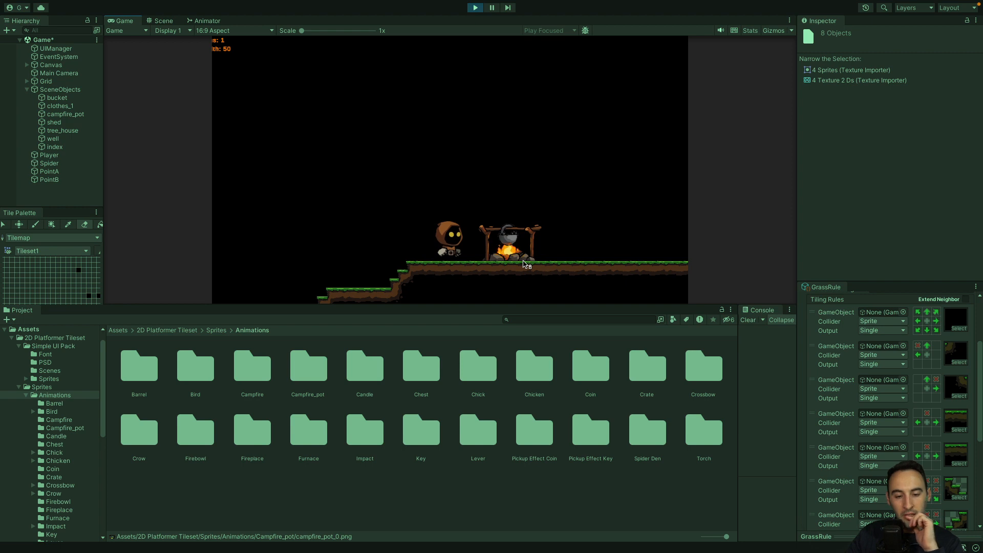
{"action": "key", "text": "d"}
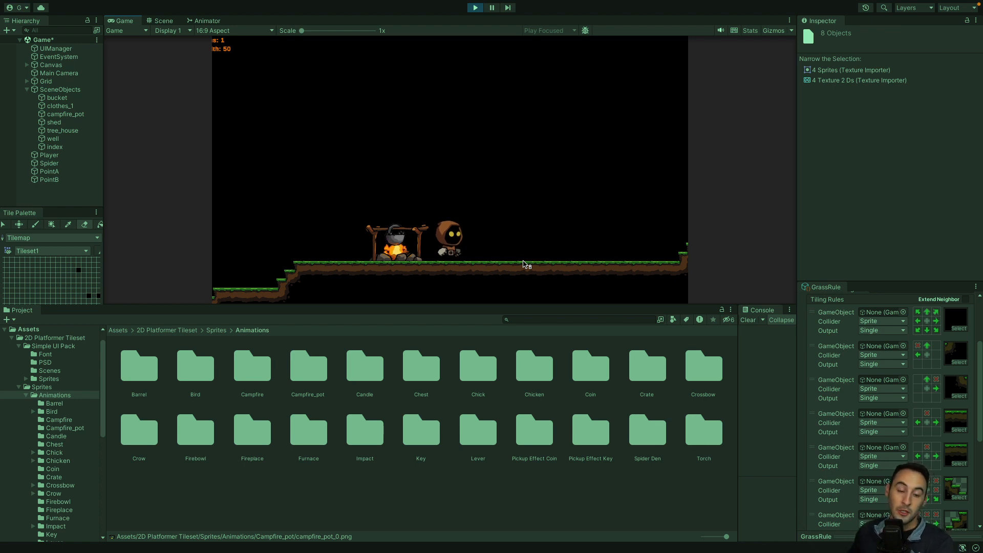
Search the project for "torch" and look over the frames torch_0 to torch_6, leaving nothing selected
{"action": "left_click", "coordinate": [535, 320]}
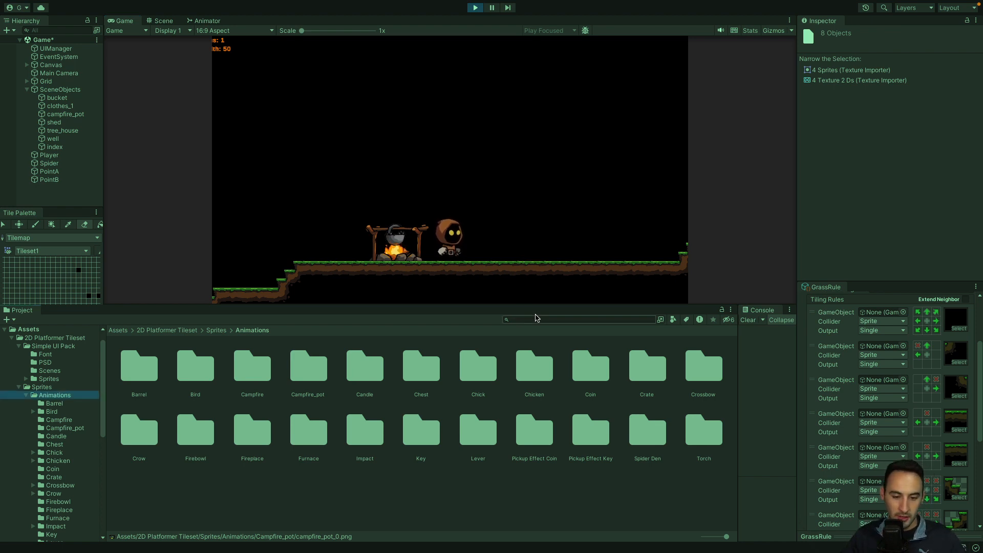
{"action": "type", "text": "torch"}
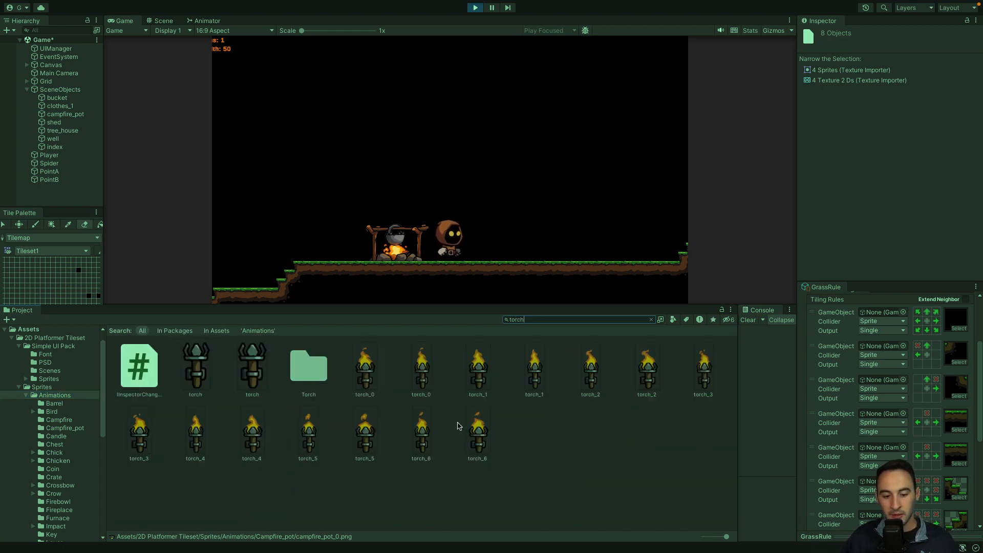
{"action": "left_click", "coordinate": [463, 429]}
{"action": "left_click", "coordinate": [371, 379], "text": "shift"}
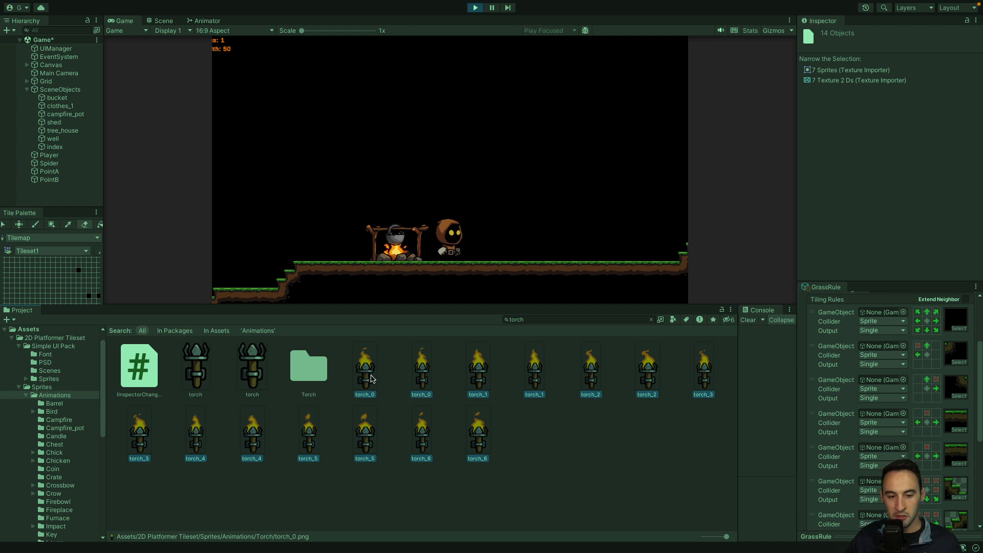
{"action": "left_click", "coordinate": [601, 498]}
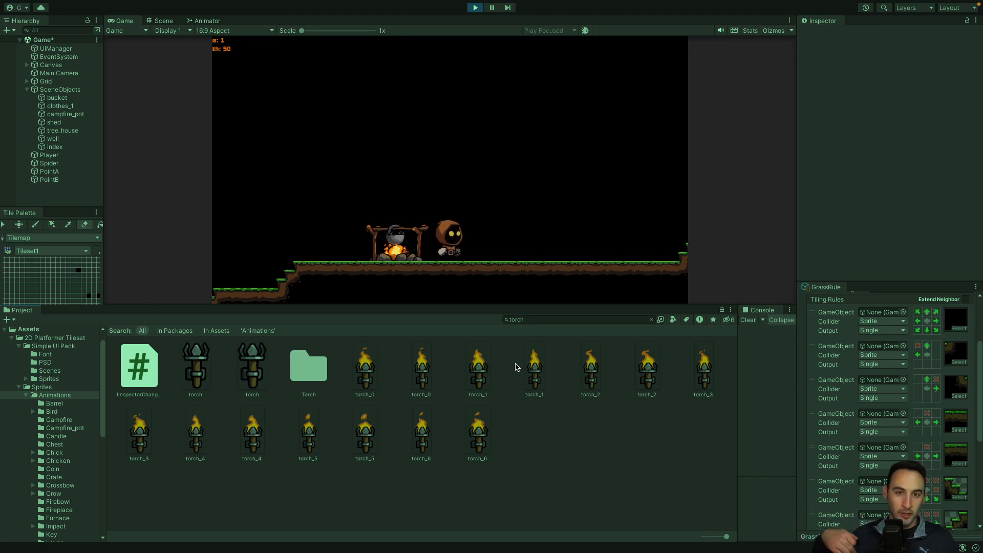
Make the Game view taller, play-test the rest of the level as far as the tree house and stop the play-test
{"action": "left_click", "coordinate": [559, 184]}
{"action": "key", "text": "d"}
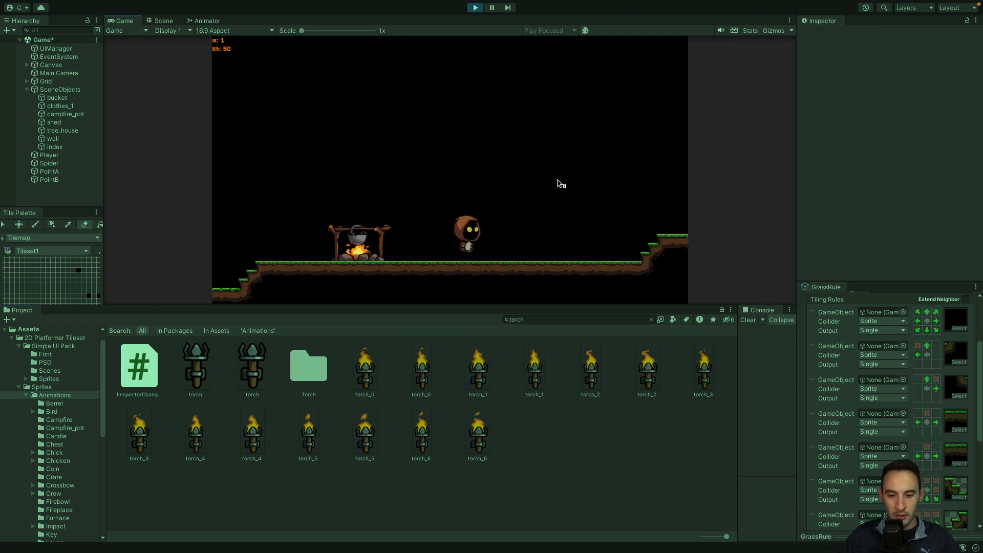
{"action": "key", "text": "d"}
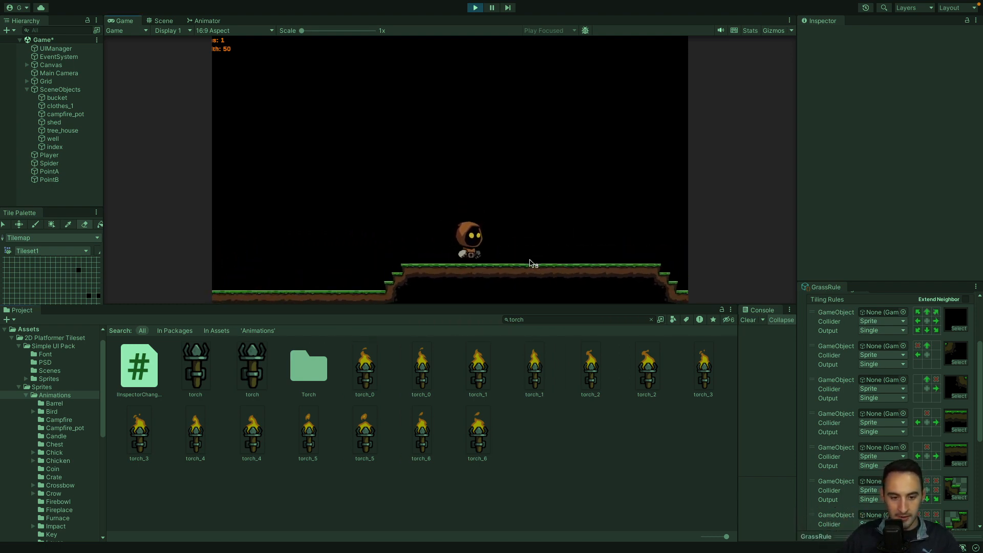
{"action": "left_click_drag", "start_coordinate": [464, 303], "coordinate": [462, 337]}
{"action": "key", "text": "d"}
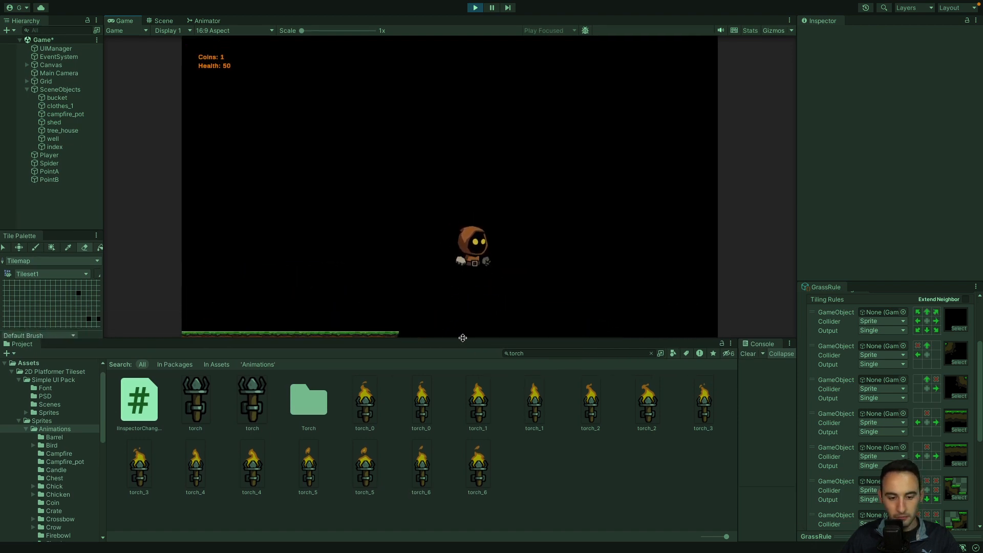
{"action": "key", "text": "d"}
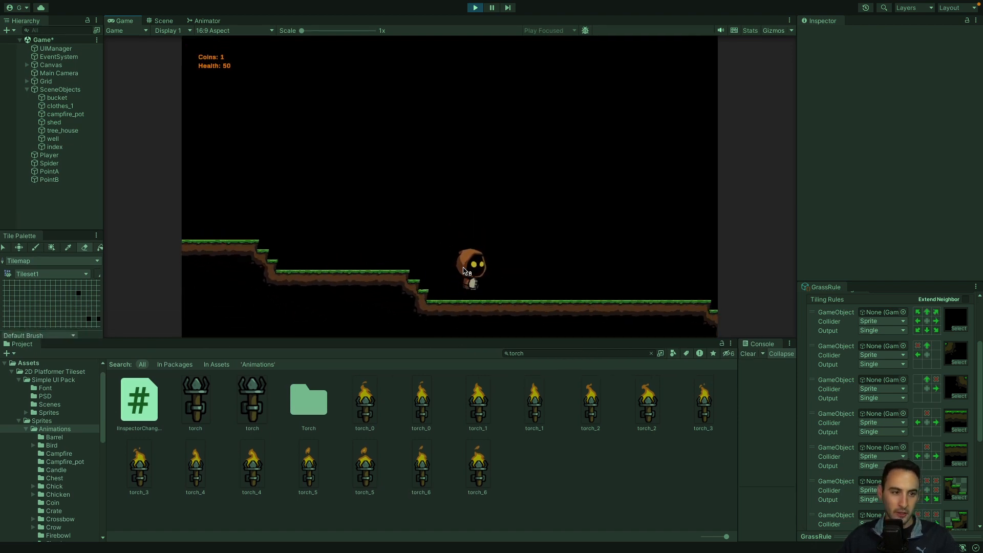
{"action": "key", "text": "d"}
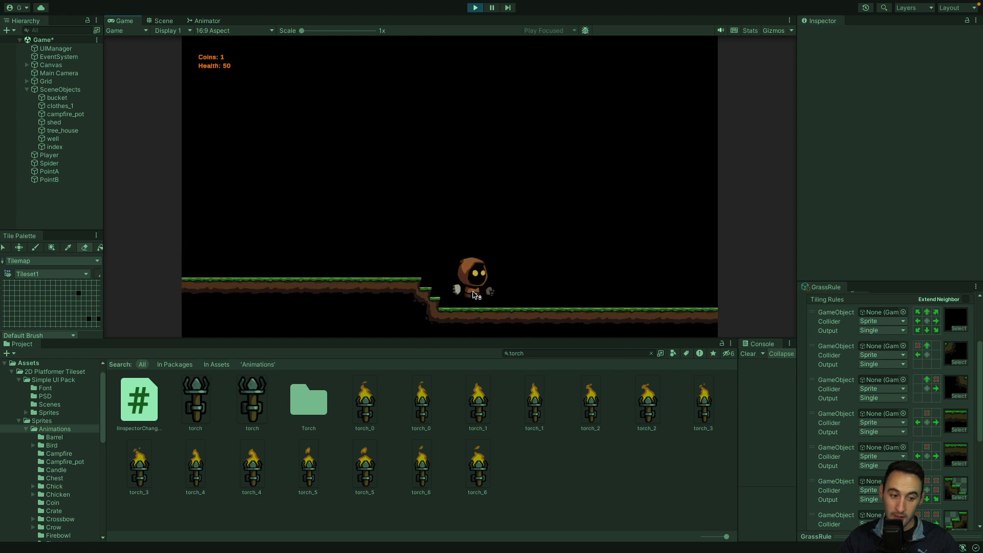
{"action": "key", "text": "d"}
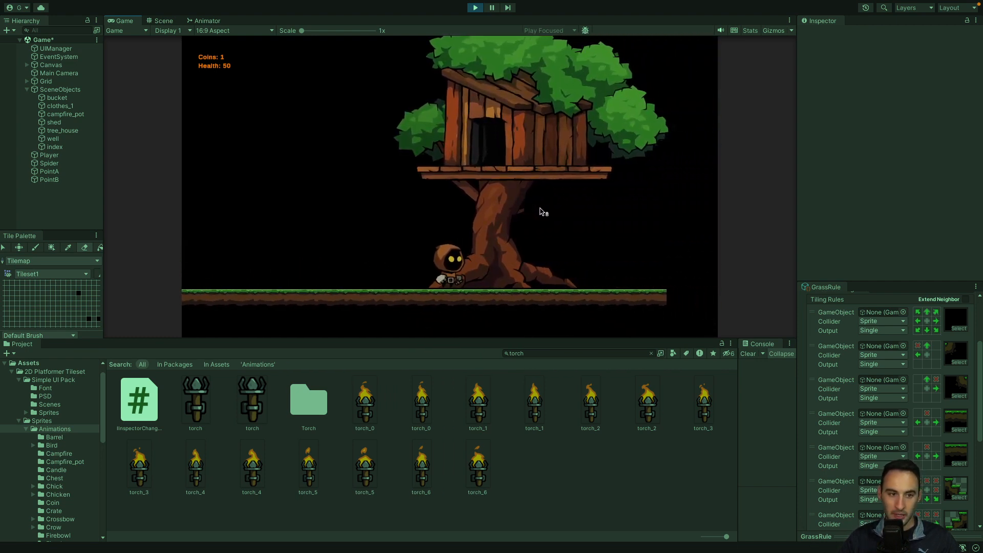
{"action": "left_click", "coordinate": [474, 8]}
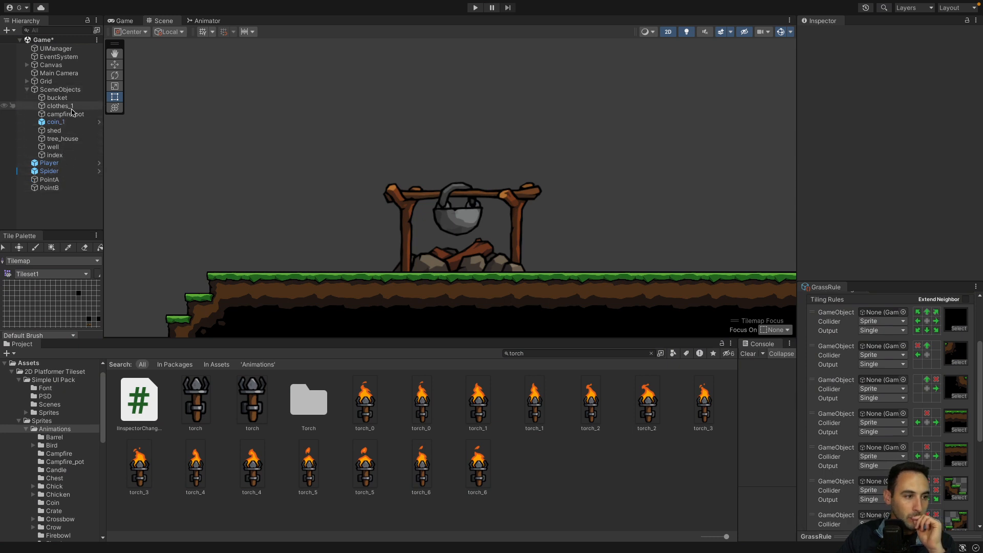
Examine the placement and settings of the tree_house and campfire_pot objects in the Scene view
{"action": "double_click", "coordinate": [61, 139]}
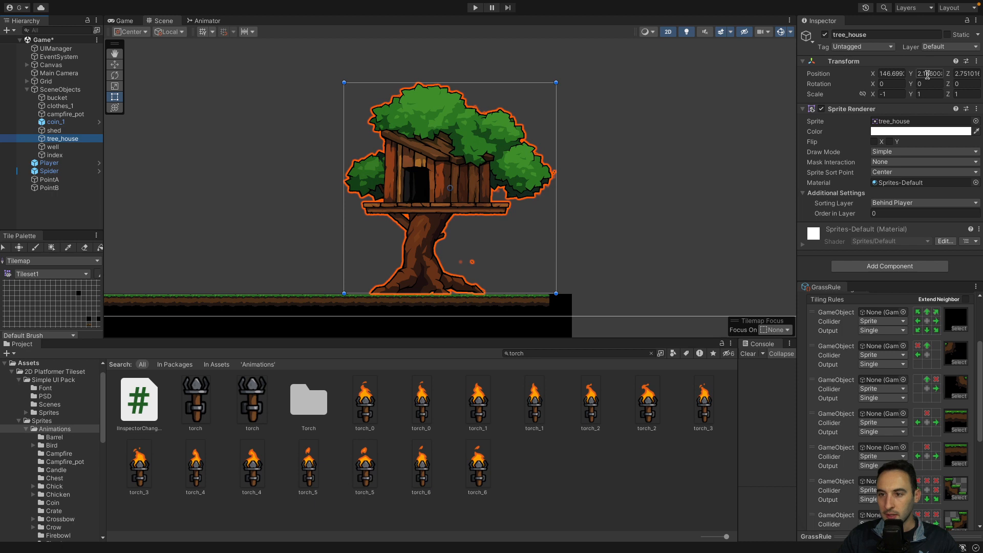
{"action": "scroll", "coordinate": [395, 205], "scroll_direction": "down", "scroll_amount": 8}
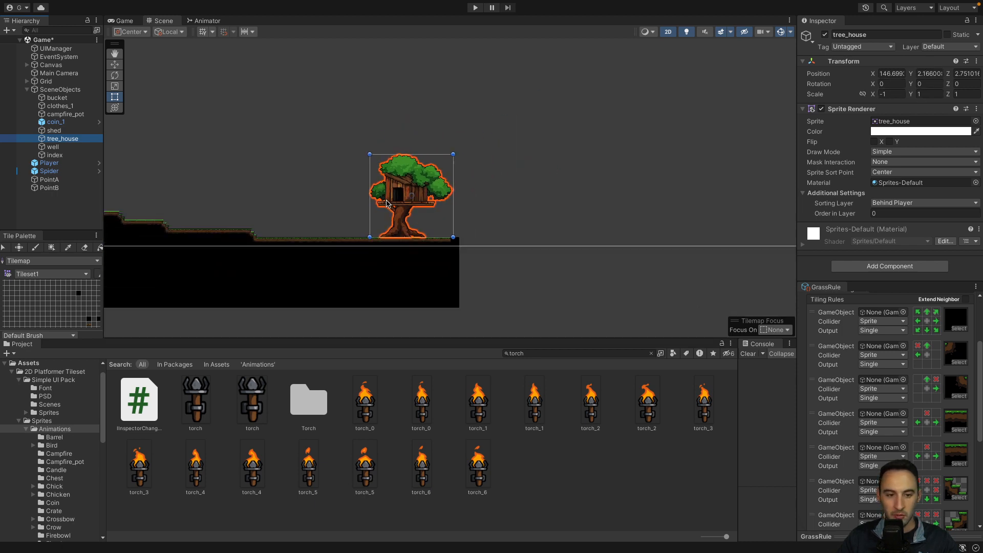
{"action": "middle_click_drag", "start_coordinate": [132, 219], "coordinate": [429, 219]}
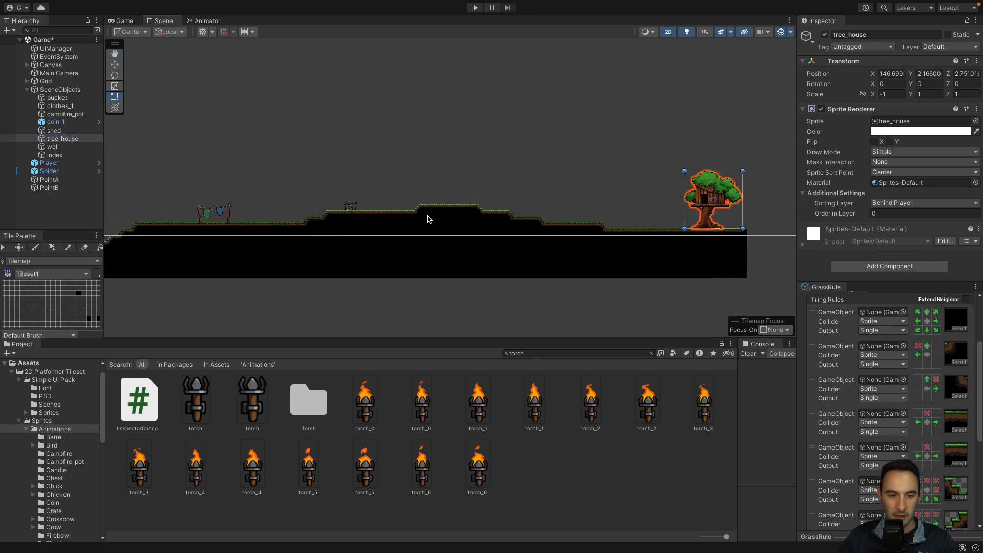
{"action": "left_click", "coordinate": [351, 206]}
{"action": "left_click", "coordinate": [351, 207]}
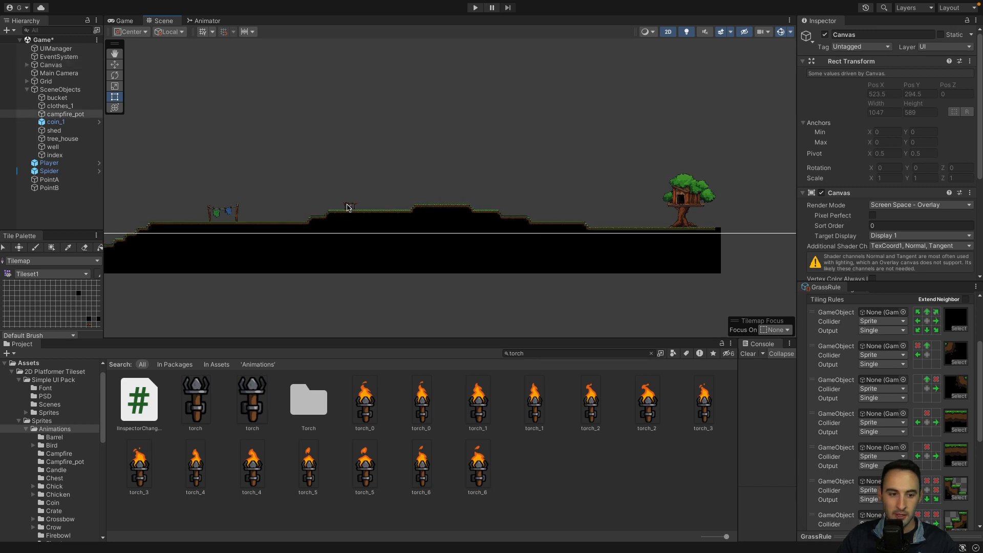
{"action": "middle_click_drag", "start_coordinate": [362, 205], "coordinate": [405, 206]}
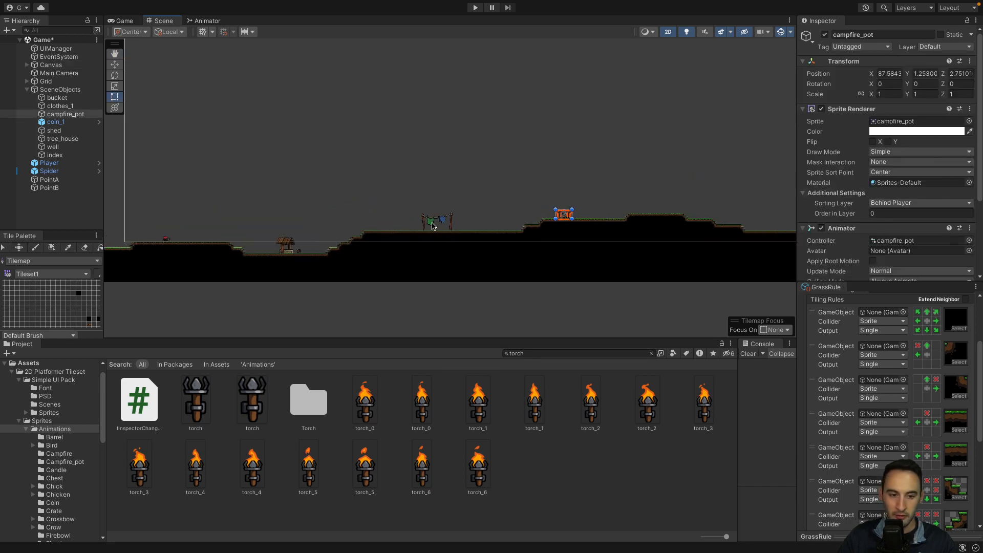
Examine the Player and Spider objects' settings and focus the Scene view on the Spider
{"action": "left_click", "coordinate": [60, 162]}
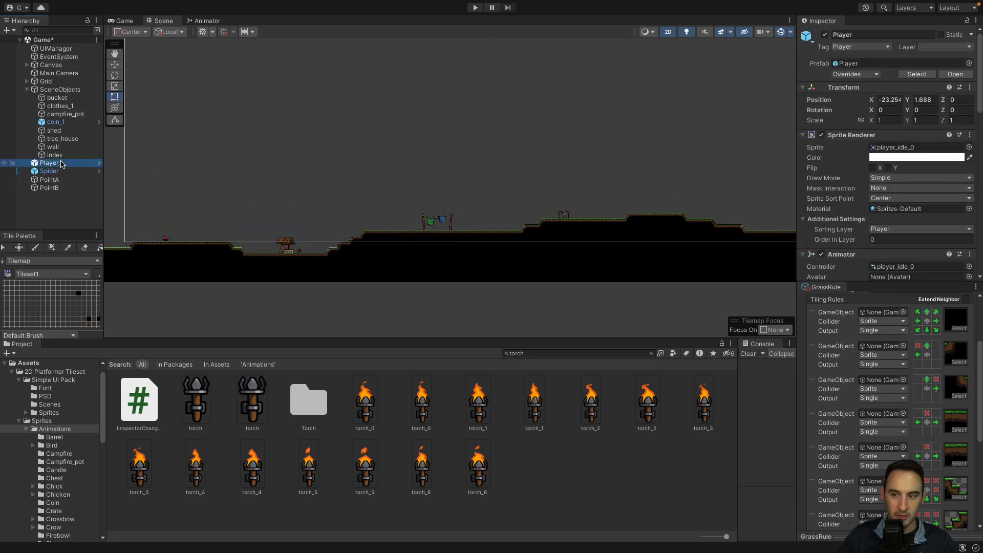
{"action": "left_click", "coordinate": [54, 172]}
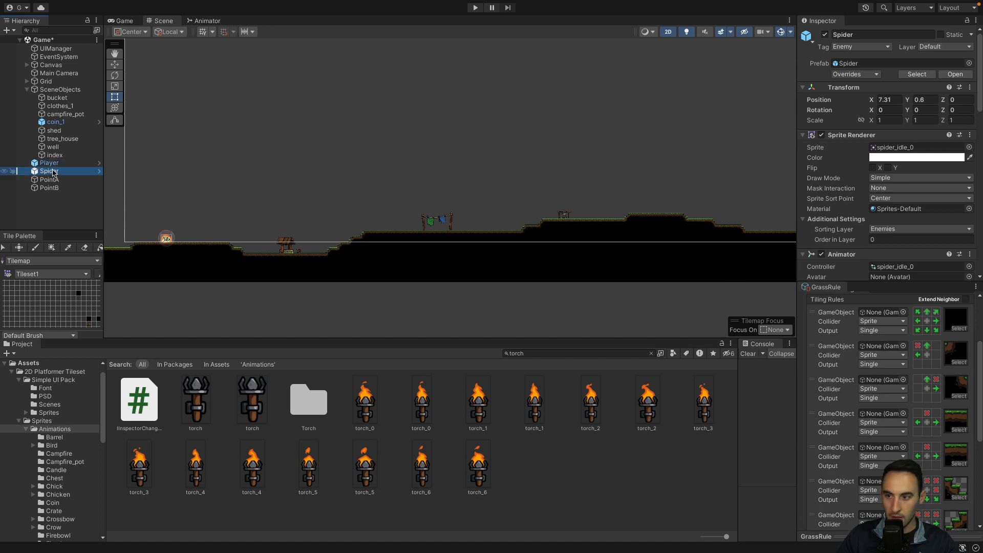
{"action": "double_click", "coordinate": [54, 172]}
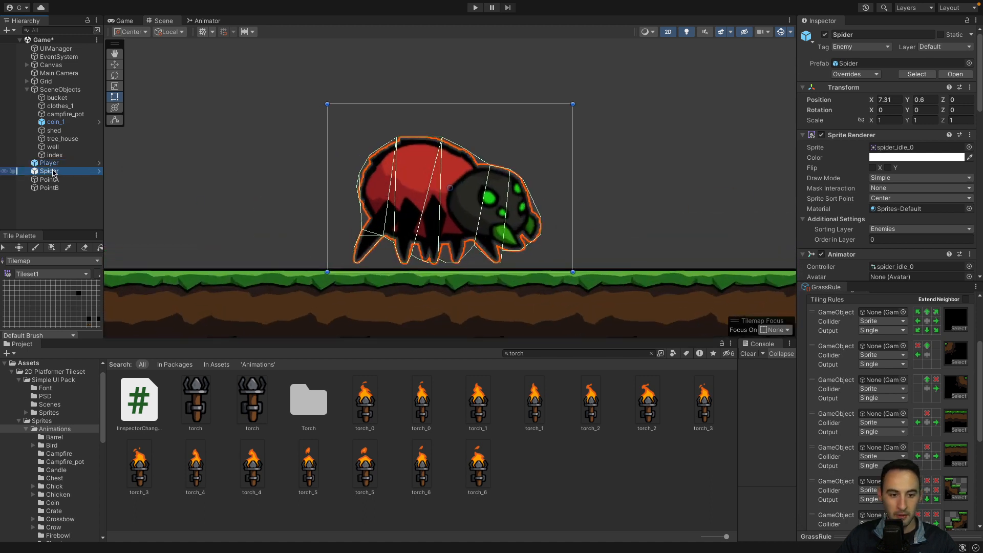
{"action": "scroll", "coordinate": [261, 176], "scroll_direction": "down", "scroll_amount": 8}
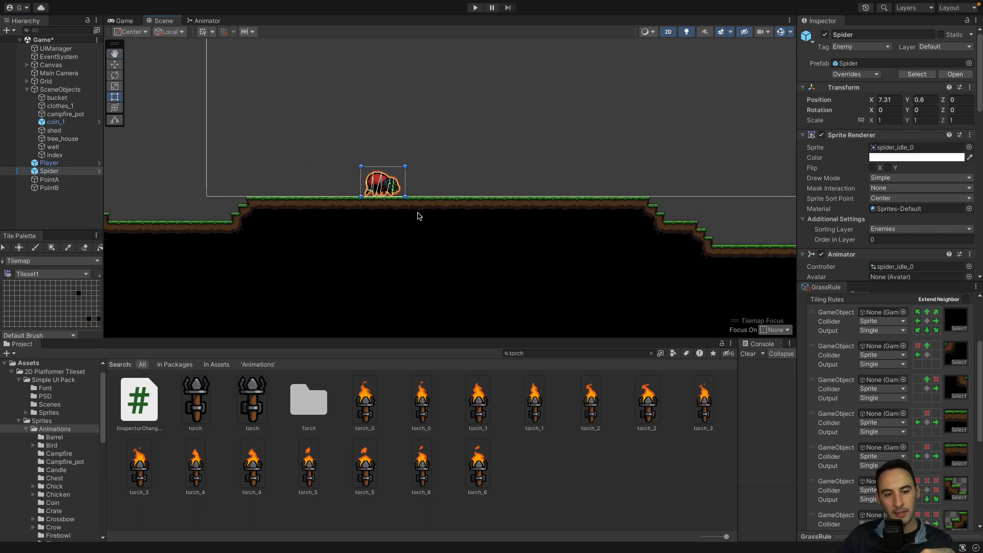
Show the start of the level in the Scene view and replace the torch search results with the root Assets folder
{"action": "left_click", "coordinate": [437, 164]}
{"action": "scroll", "coordinate": [434, 182], "scroll_direction": "down", "scroll_amount": 5}
{"action": "middle_click_drag", "start_coordinate": [435, 182], "coordinate": [663, 209]}
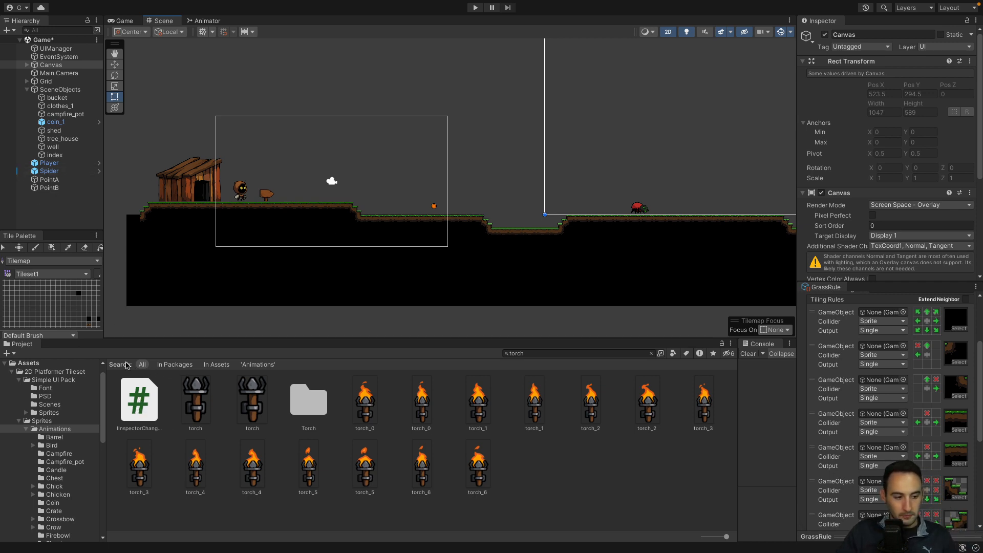
{"action": "left_click", "coordinate": [29, 363]}
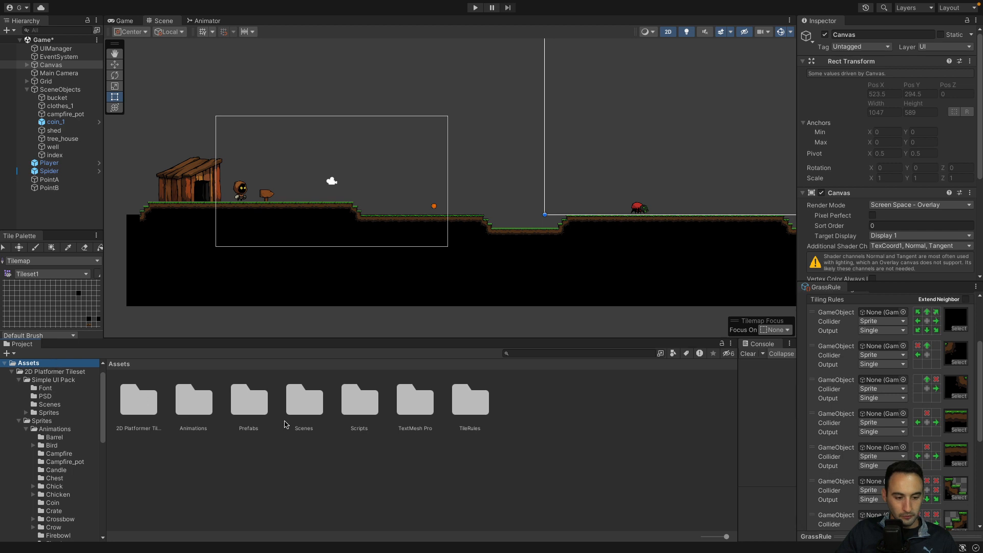
Place three coin_1 prefabs in the scene: one near the player's start and two beside the existing coin on the lower ground
{"action": "double_click", "coordinate": [250, 401]}
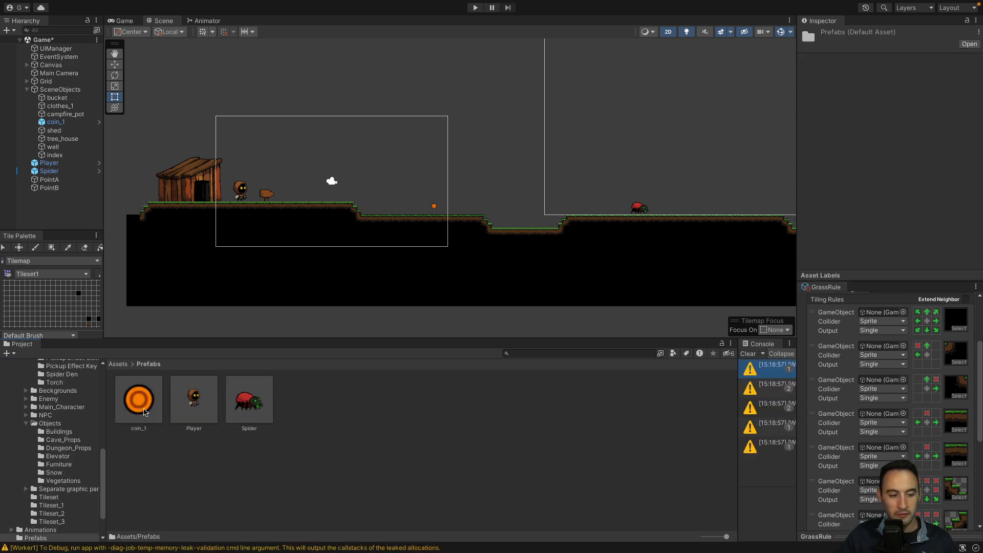
{"action": "left_click_drag", "start_coordinate": [160, 392], "coordinate": [303, 191]}
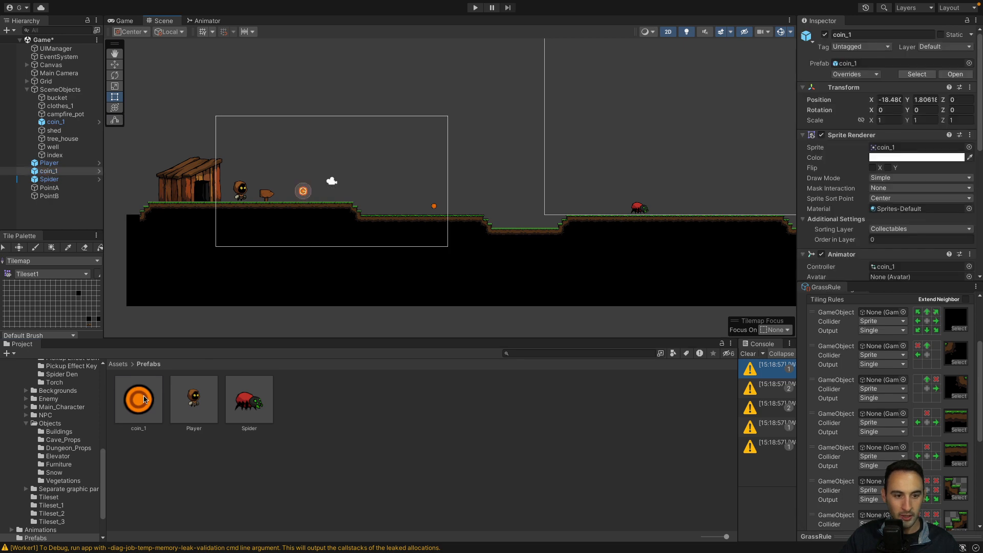
{"action": "left_click_drag", "start_coordinate": [145, 399], "coordinate": [415, 207]}
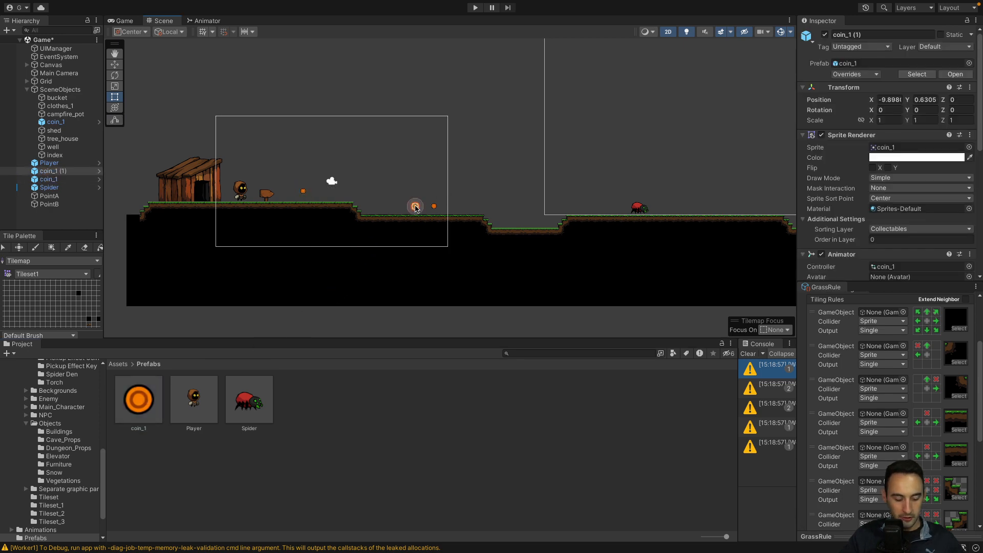
{"action": "scroll", "coordinate": [441, 192], "scroll_direction": "up", "scroll_amount": 5}
{"action": "mouse_move", "coordinate": [143, 394]}
{"action": "left_mouse_down"}
{"action": "mouse_move", "coordinate": [493, 224]}
{"action": "mouse_move", "coordinate": [481, 231]}
{"action": "left_mouse_up"}
{"action": "left_click", "coordinate": [414, 232], "text": "shift"}
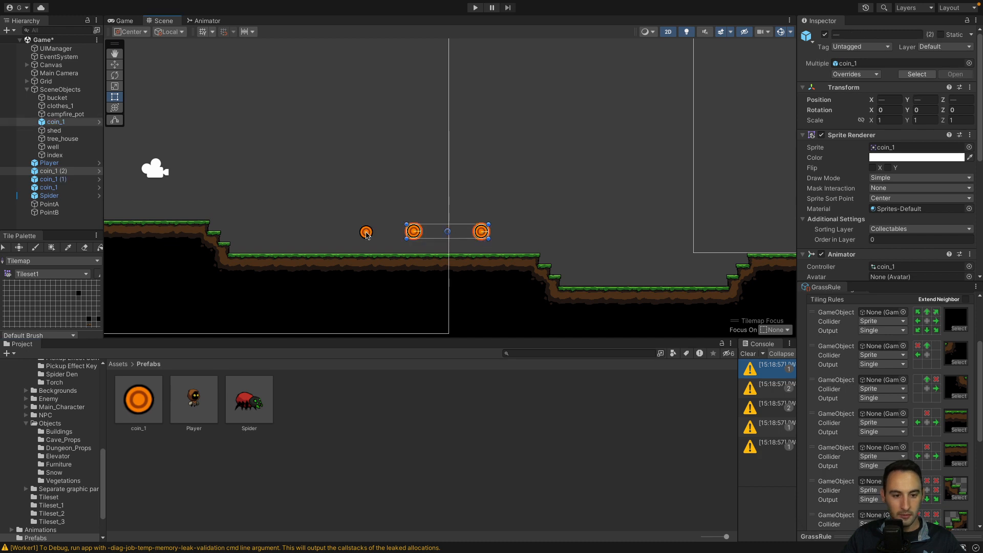
{"action": "left_click", "coordinate": [366, 232], "text": "shift"}
Create an empty child object named Collectables under SceneObjects
{"action": "right_click", "coordinate": [59, 91]}
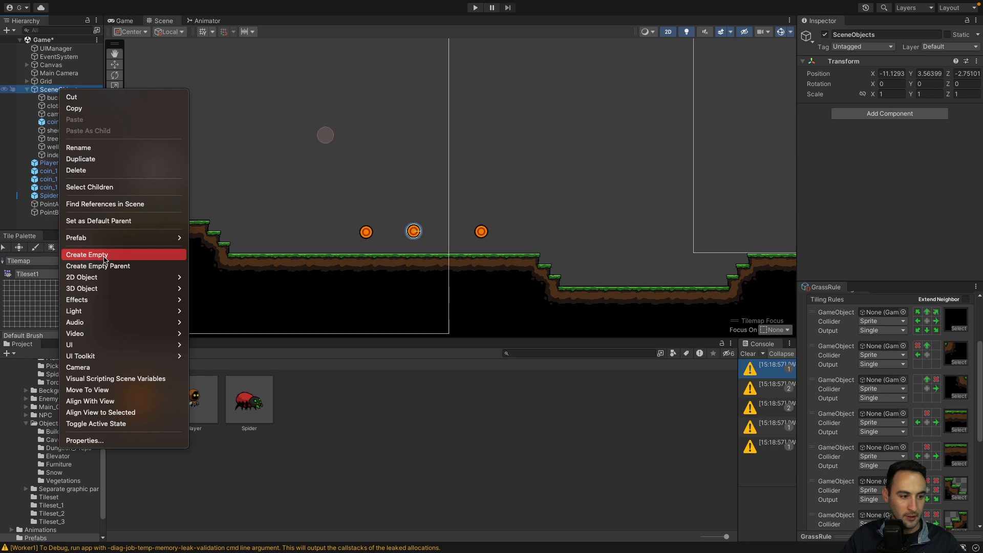
{"action": "left_click", "coordinate": [87, 255]}
{"action": "type", "text": "Collect"}
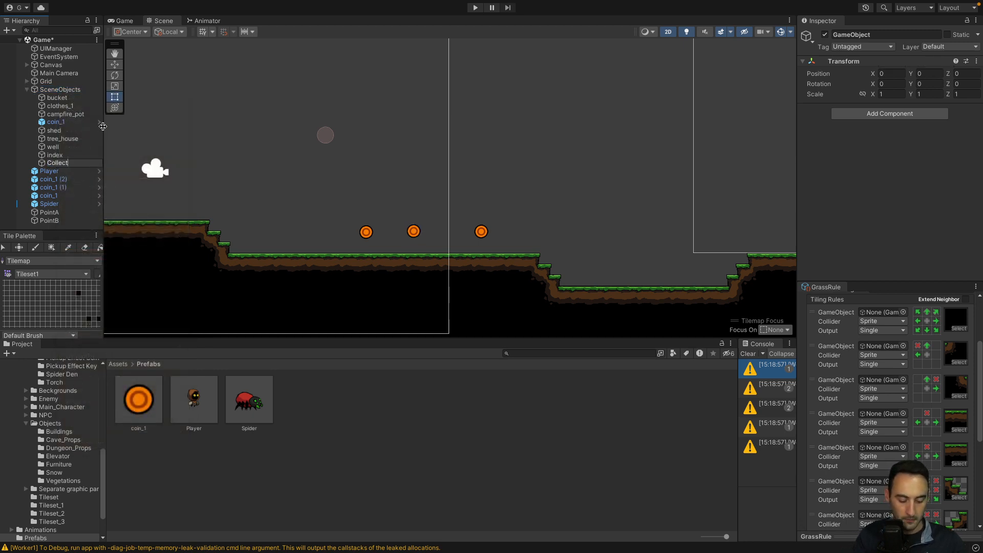
{"action": "type", "text": "ables"}
{"action": "key", "text": "Return"}
Move all four coin_1 objects into the Collectables group
{"action": "left_click_drag", "start_coordinate": [55, 122], "coordinate": [64, 156]}
{"action": "left_click", "coordinate": [51, 179]}
{"action": "left_click", "coordinate": [56, 196], "text": "shift"}
{"action": "left_click", "coordinate": [65, 155]}
{"action": "left_click", "coordinate": [70, 187]}
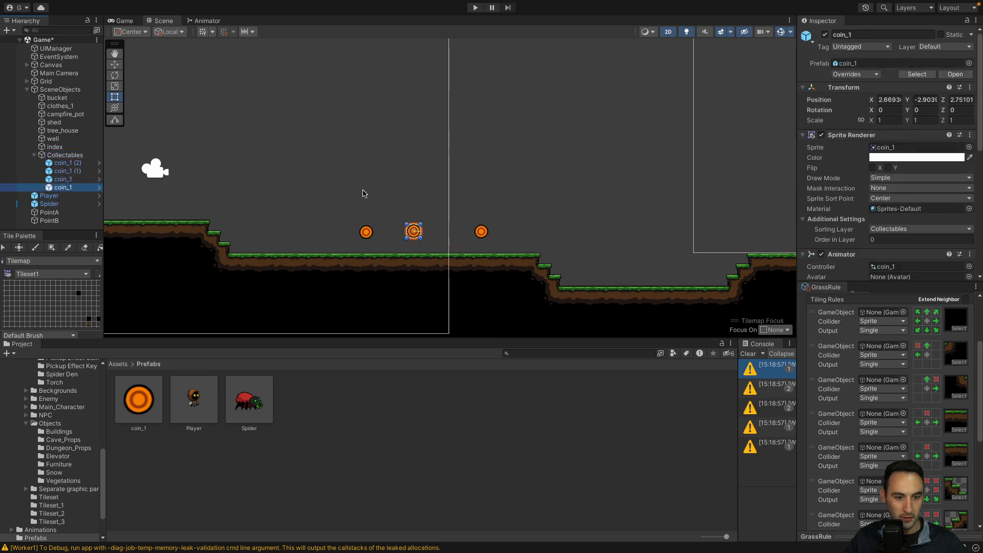
Set the Y position of the middle coin on the lower ground to -3
{"action": "left_click", "coordinate": [482, 232]}
{"action": "left_click", "coordinate": [367, 232], "text": "shift"}
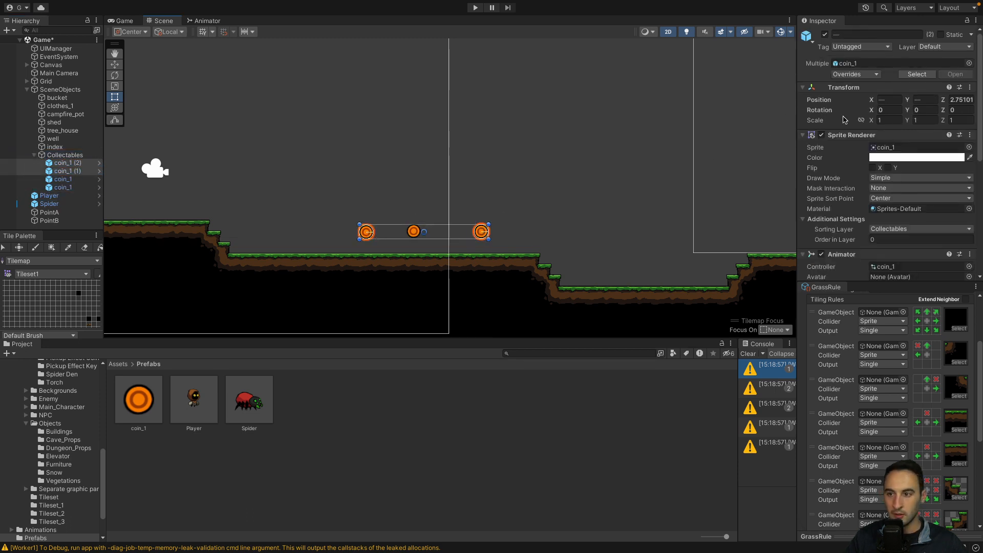
{"action": "left_click", "coordinate": [423, 229]}
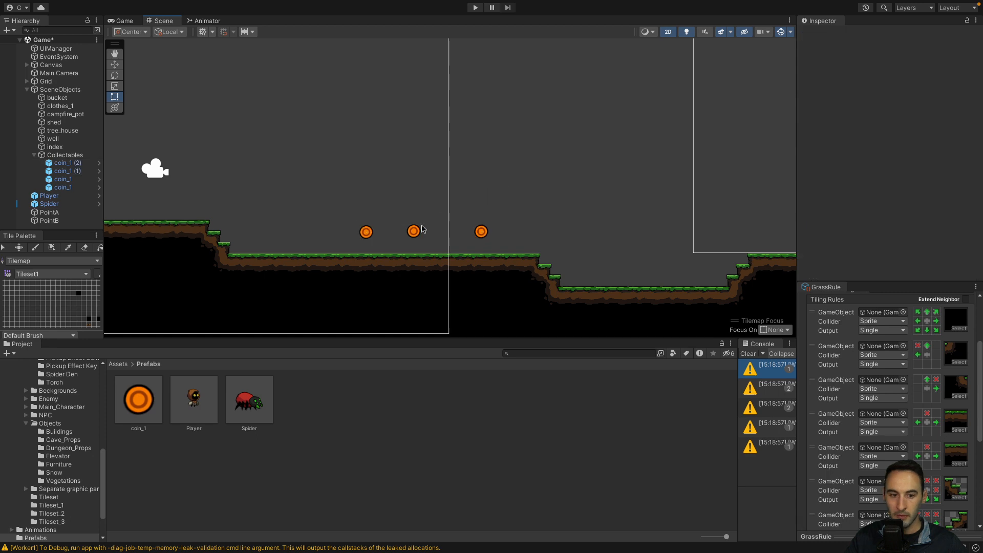
{"action": "left_click", "coordinate": [414, 232]}
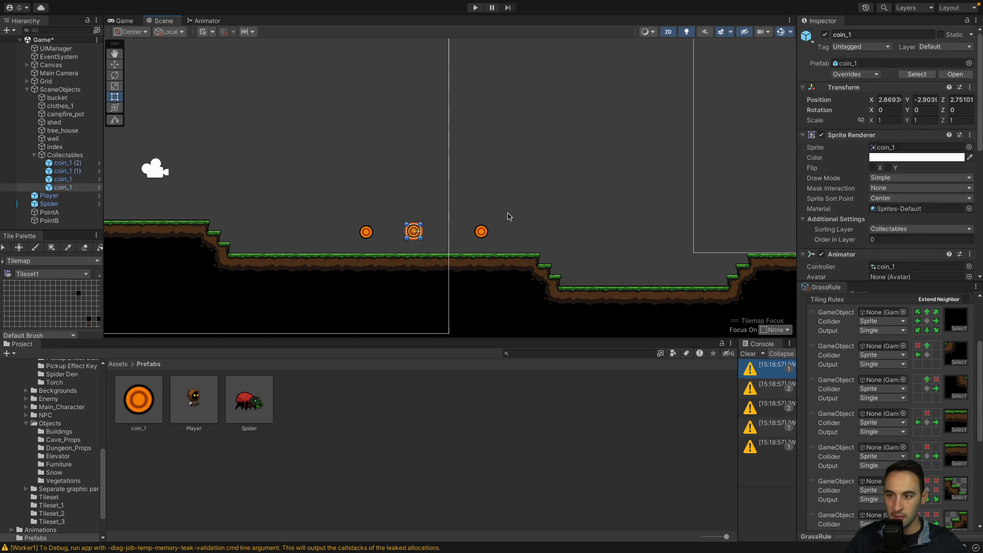
{"action": "left_click", "coordinate": [922, 100]}
{"action": "type", "text": "-3"}
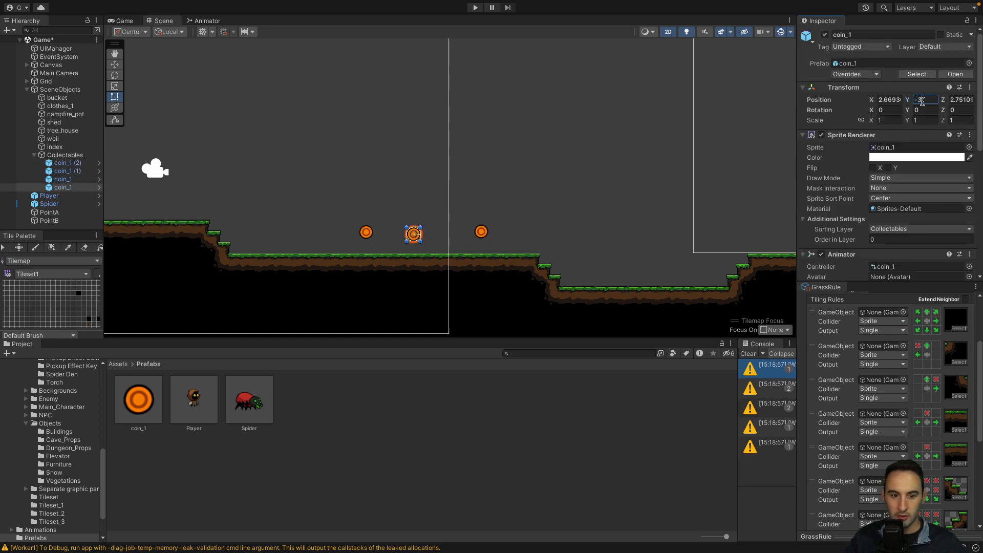
Set the Y position of the two outer coins on the lower ground to -3 together
{"action": "left_click", "coordinate": [382, 233]}
{"action": "left_click", "coordinate": [366, 232]}
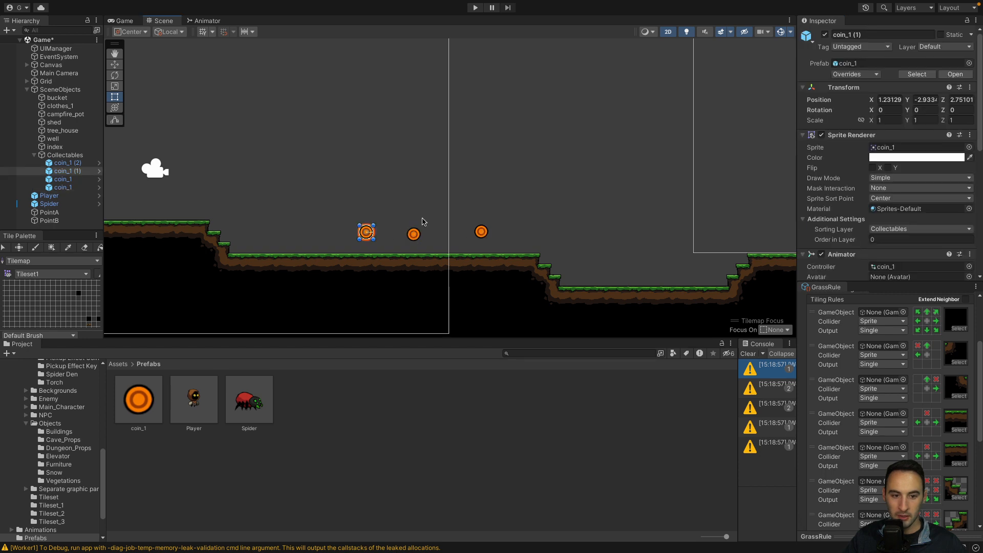
{"action": "scroll", "coordinate": [533, 253], "scroll_direction": "up", "scroll_amount": 1}
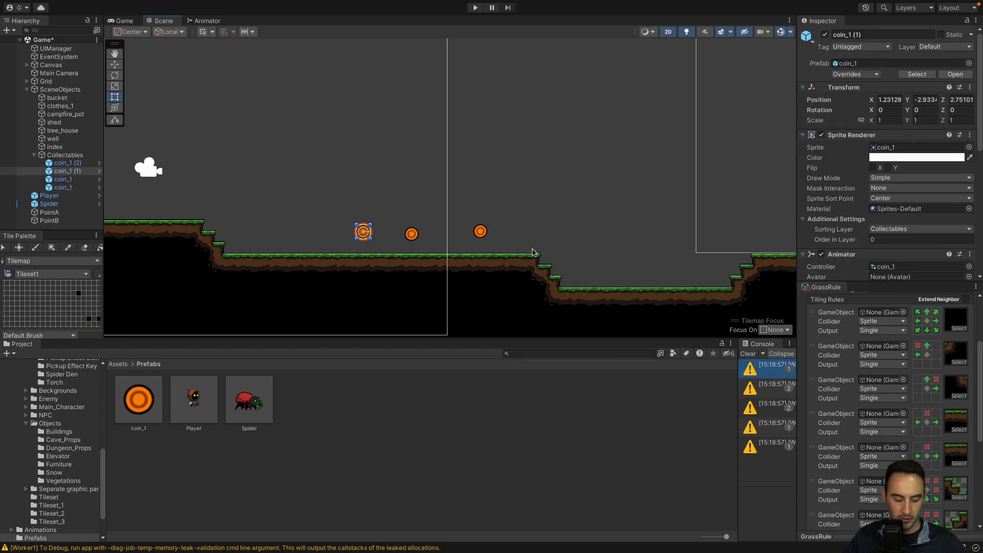
{"action": "left_click", "coordinate": [481, 232], "text": "ctrl"}
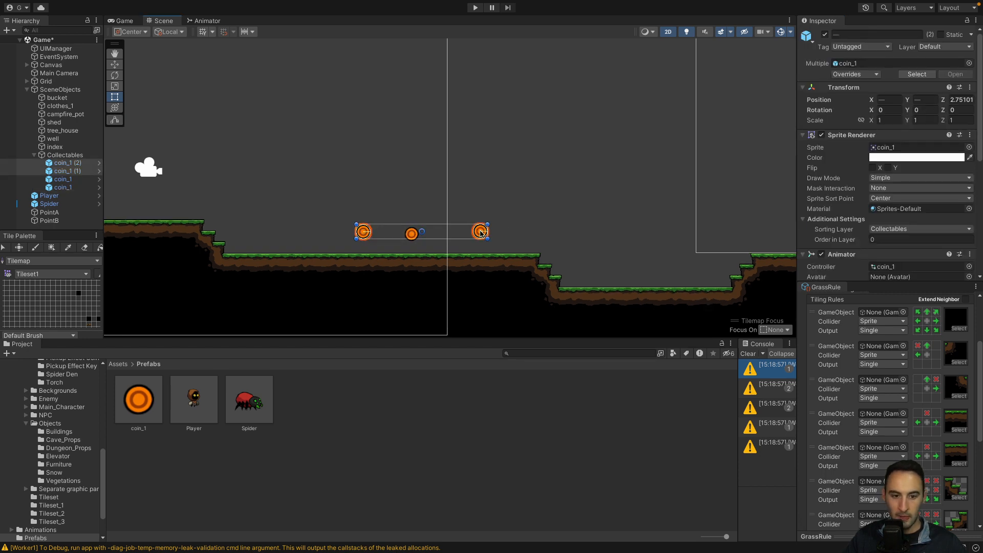
{"action": "left_click", "coordinate": [933, 100]}
{"action": "type", "text": "-3"}
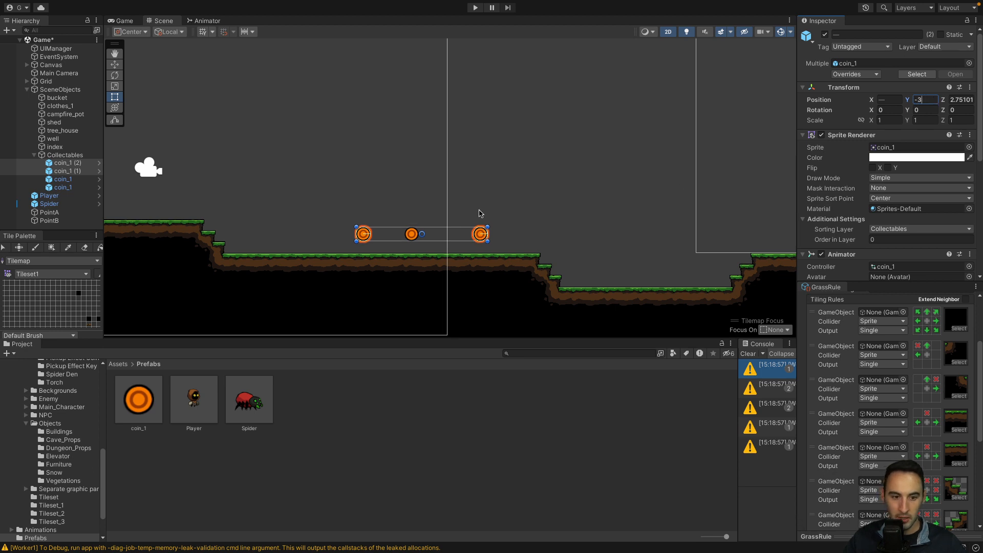
Space the three coins on the lower ground evenly, with X positions of 1, 2.5 and 4
{"action": "left_click", "coordinate": [412, 235]}
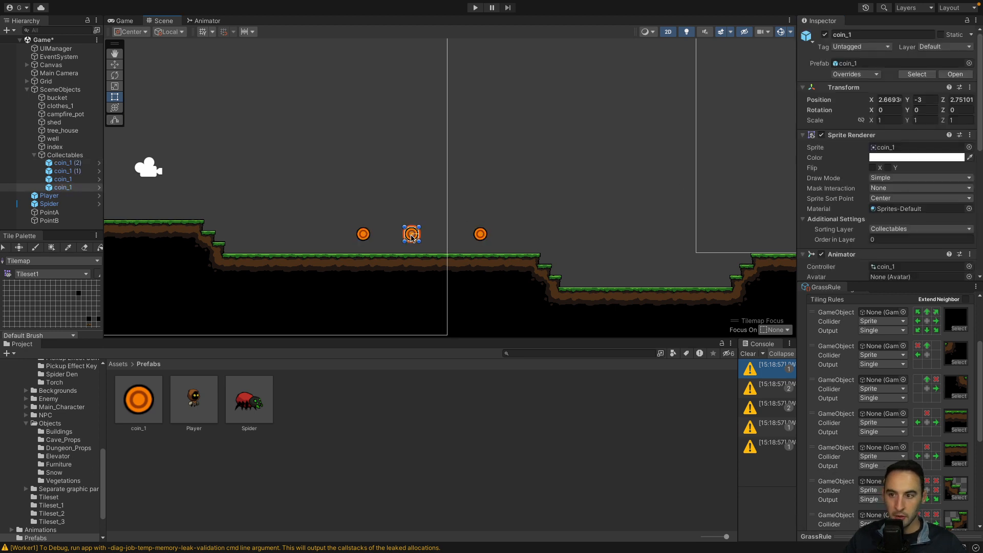
{"action": "left_click", "coordinate": [896, 100]}
{"action": "type", "text": "2.5"}
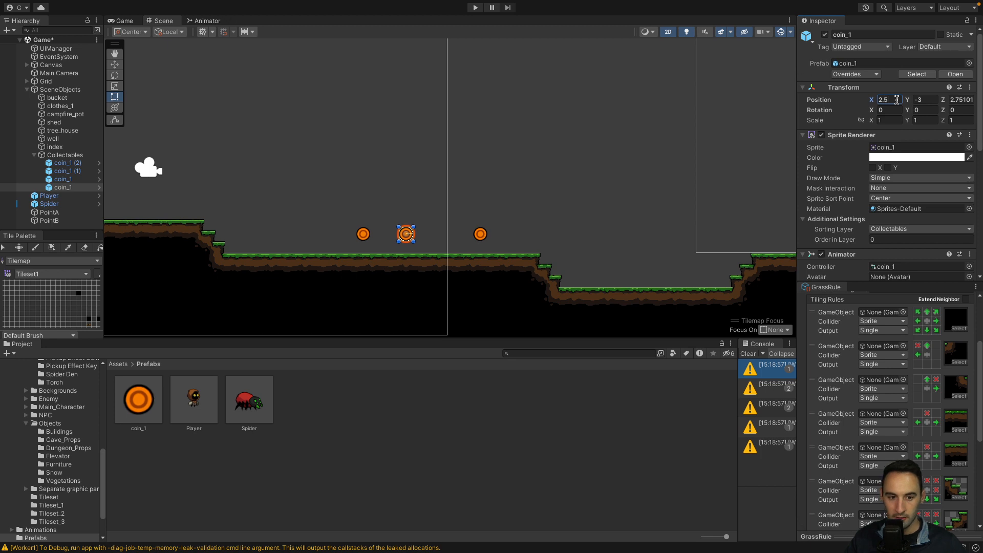
{"action": "left_click", "coordinate": [364, 234]}
{"action": "left_click", "coordinate": [891, 100]}
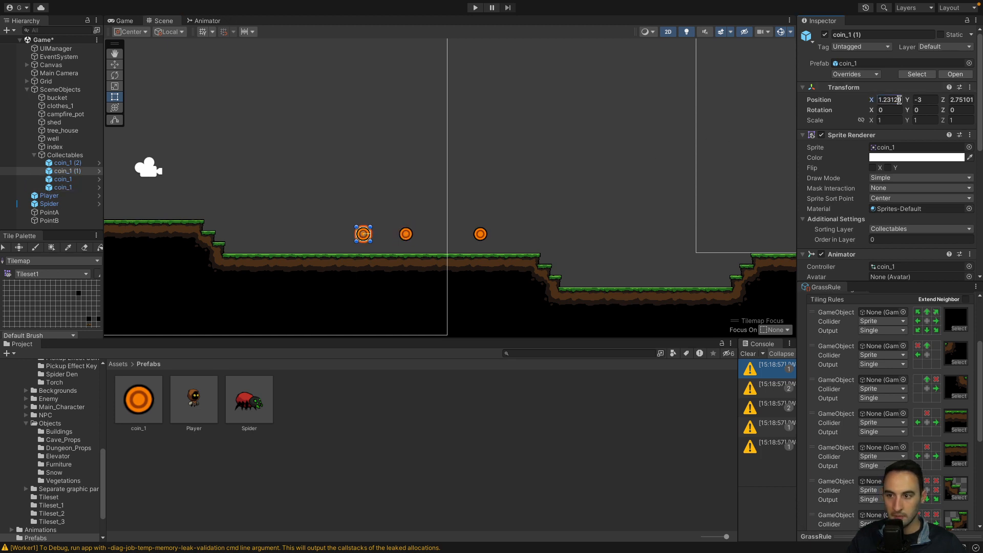
{"action": "type", "text": "1.5"}
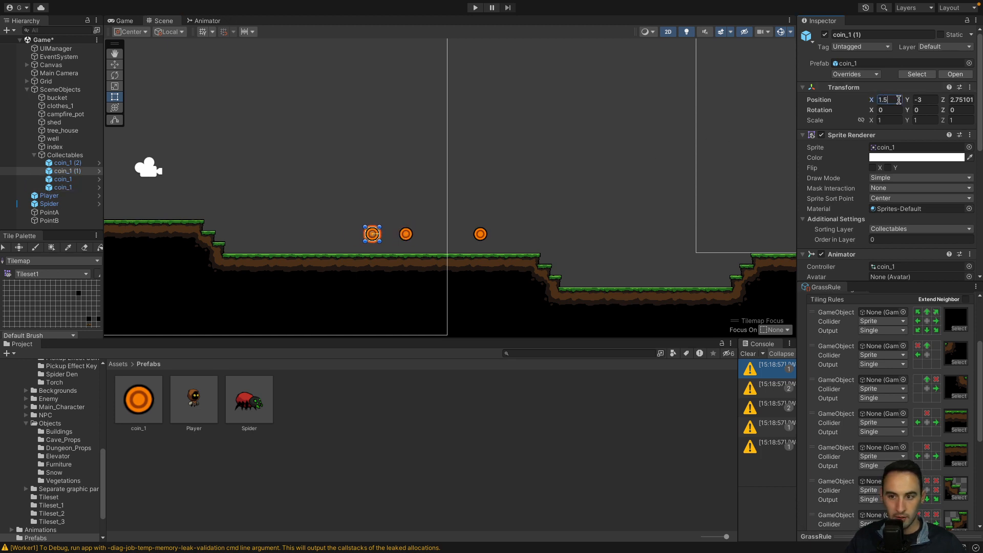
{"action": "type", "text": "1"}
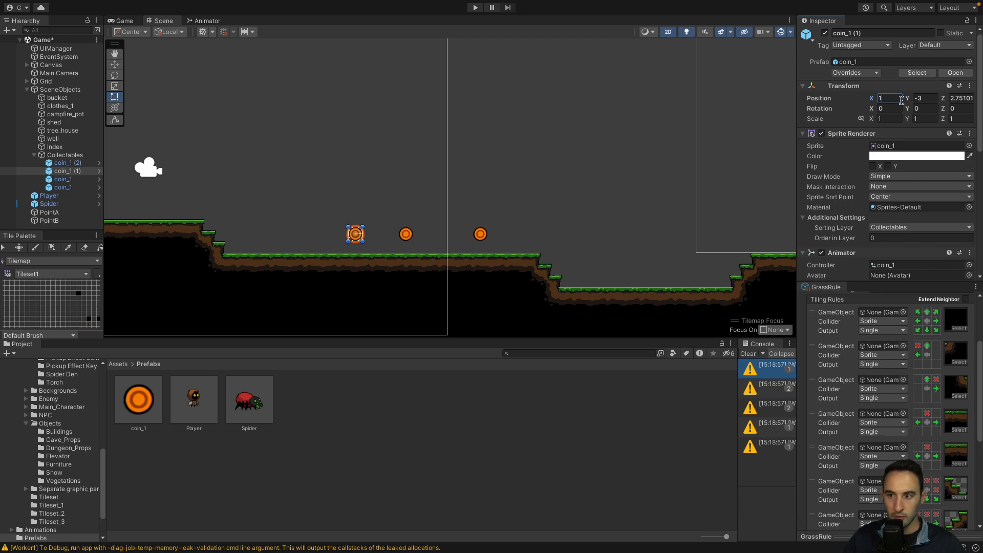
{"action": "left_click", "coordinate": [479, 237]}
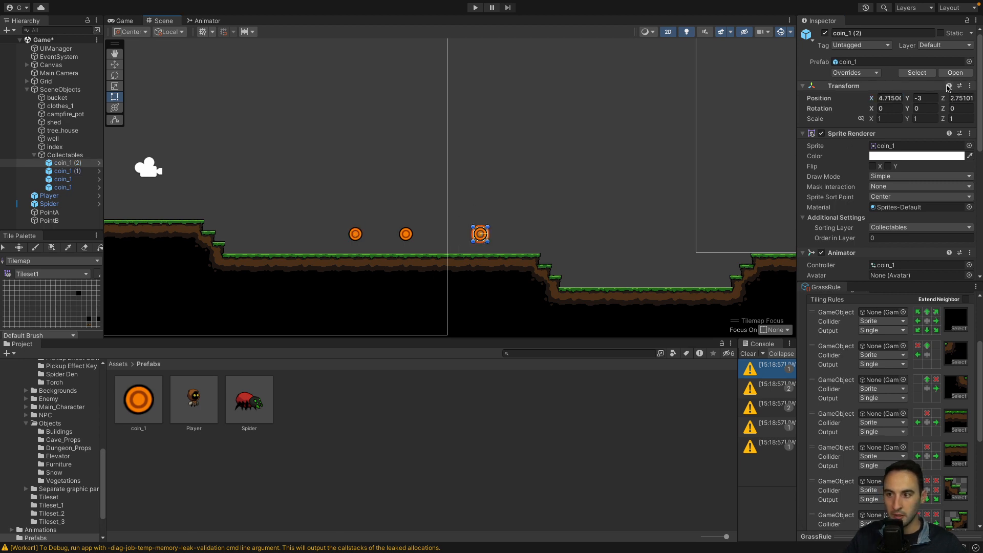
{"action": "left_click", "coordinate": [896, 98]}
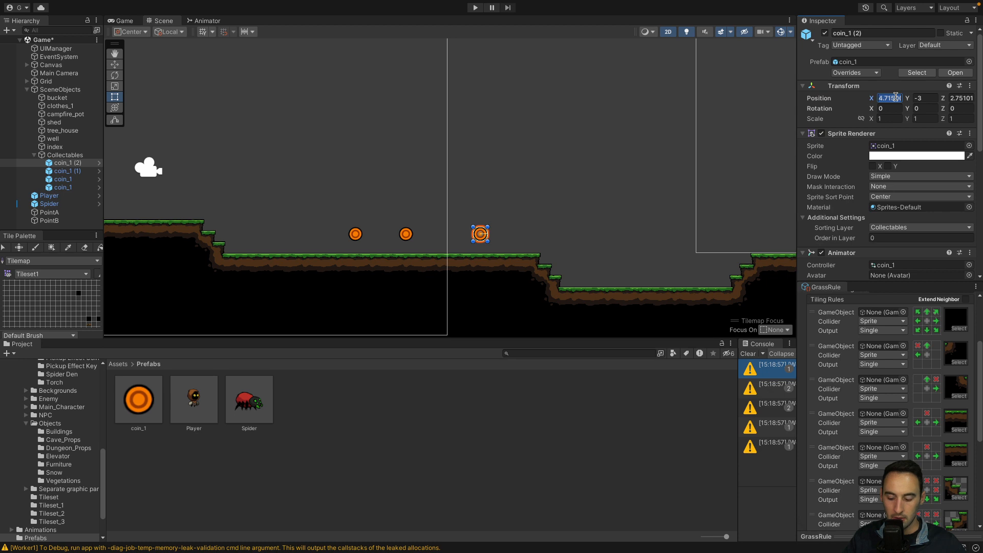
{"action": "type", "text": "4"}
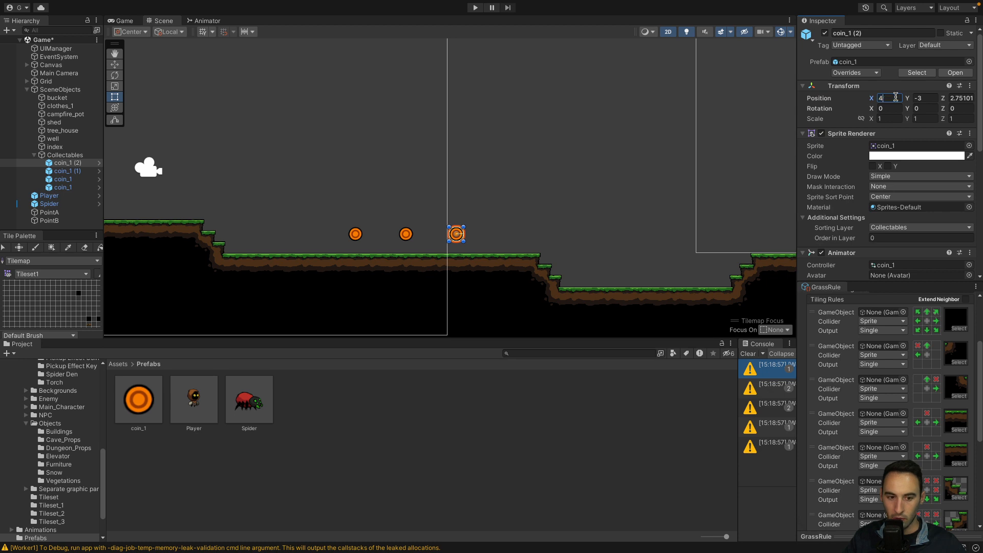
{"action": "left_click", "coordinate": [599, 191]}
Place a coin_1 prefab in the air just past the Spider and set its Y position to 2
{"action": "scroll", "coordinate": [318, 259], "scroll_direction": "down", "scroll_amount": 10}
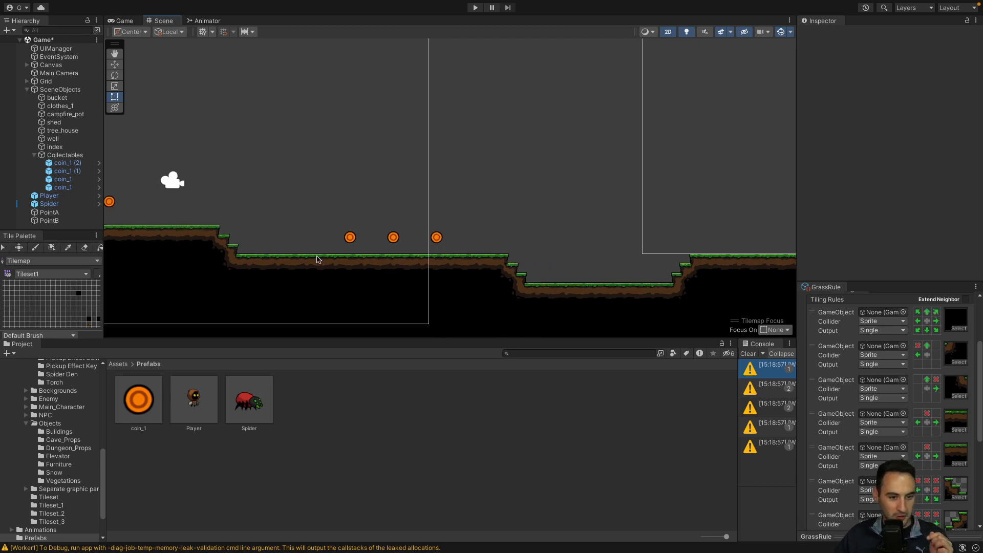
{"action": "middle_click_drag", "start_coordinate": [343, 256], "coordinate": [279, 255]}
{"action": "left_click", "coordinate": [288, 218]}
{"action": "middle_click_drag", "start_coordinate": [477, 270], "coordinate": [343, 255]}
{"action": "left_click_drag", "start_coordinate": [138, 399], "coordinate": [580, 207]}
{"action": "left_click", "coordinate": [935, 99]}
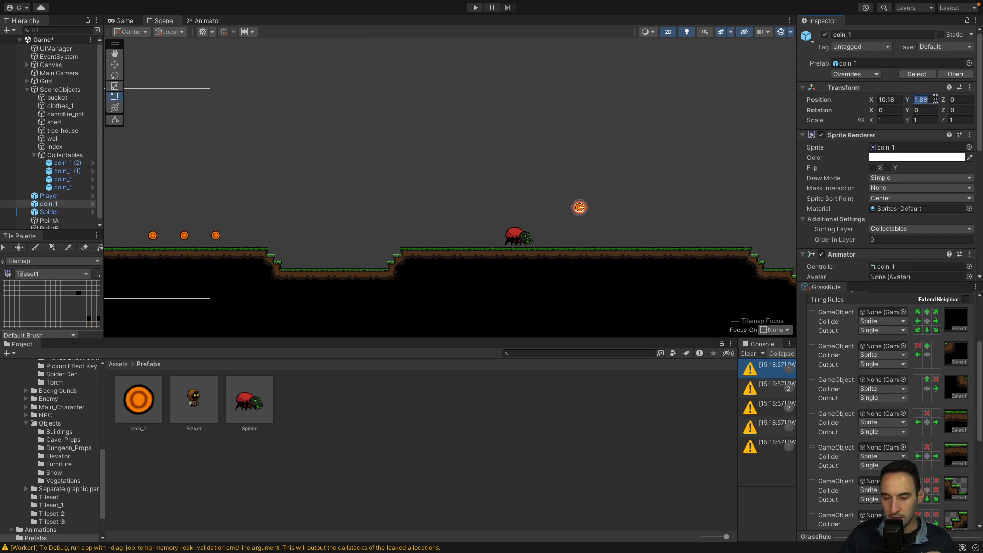
{"action": "type", "text": "2"}
{"action": "left_click", "coordinate": [676, 214]}
Place coin_1 prefabs above the steps past the well, at the top of the steps and just before the clothesline
{"action": "middle_click_drag", "start_coordinate": [719, 217], "coordinate": [380, 202]}
{"action": "middle_click_drag", "start_coordinate": [530, 221], "coordinate": [397, 206]}
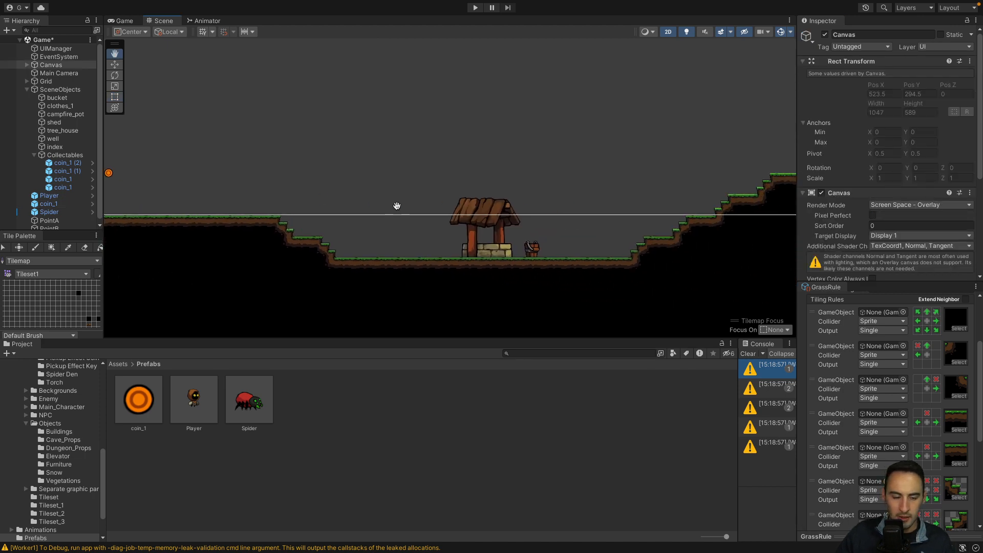
{"action": "left_click_drag", "start_coordinate": [142, 404], "coordinate": [654, 213]}
{"action": "middle_click_drag", "start_coordinate": [664, 262], "coordinate": [330, 302]}
{"action": "left_click_drag", "start_coordinate": [138, 399], "coordinate": [442, 192]}
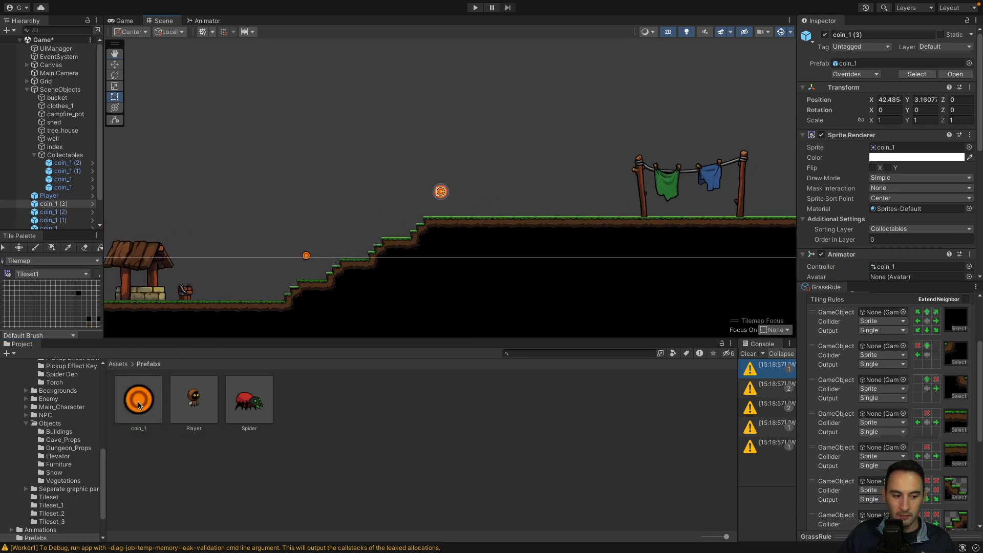
{"action": "left_click_drag", "start_coordinate": [138, 404], "coordinate": [609, 193]}
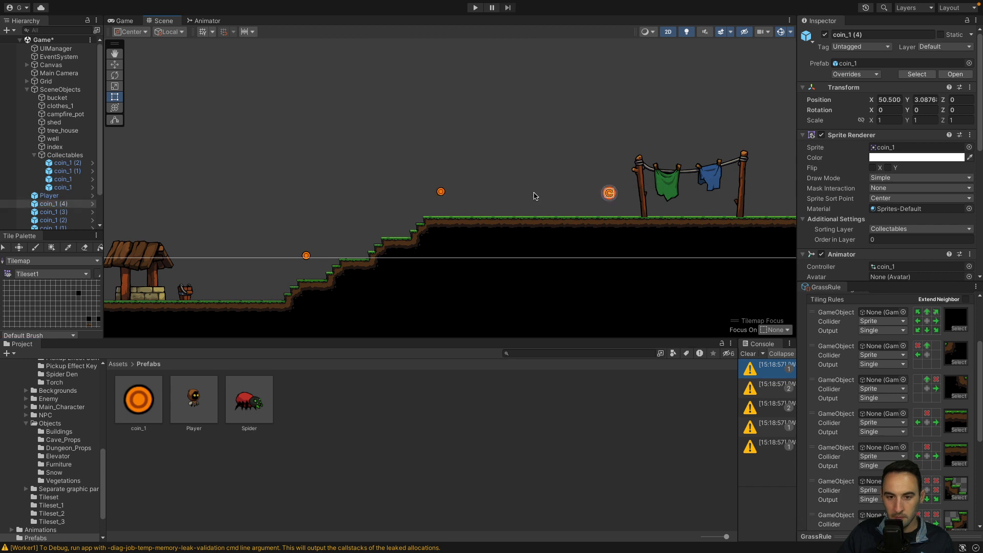
Set the Y position of the coins at the top of the steps and before the clothesline to 3 together
{"action": "left_click", "coordinate": [441, 193], "text": "shift"}
{"action": "left_click", "coordinate": [443, 191], "text": "shift"}
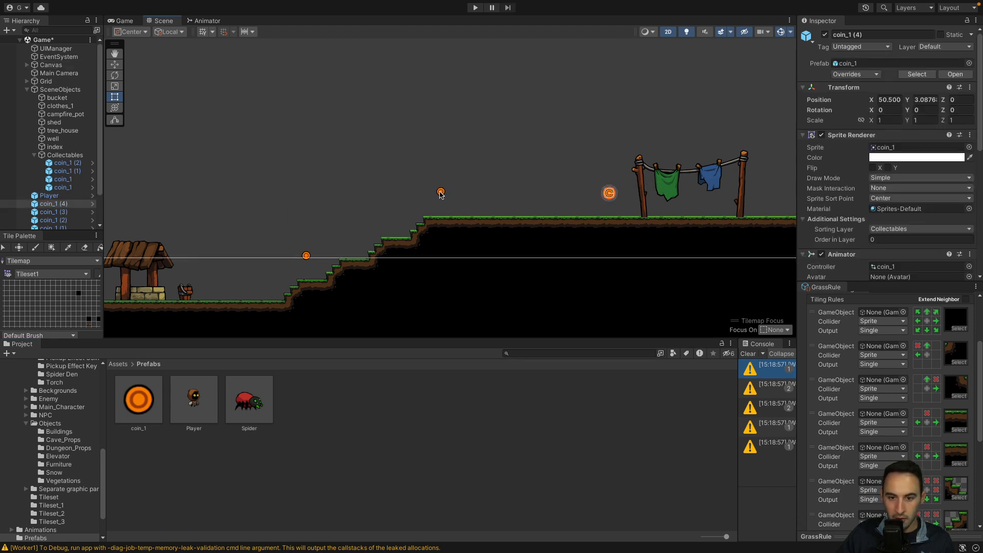
{"action": "left_click", "coordinate": [439, 193], "text": "shift"}
{"action": "left_click", "coordinate": [442, 193]}
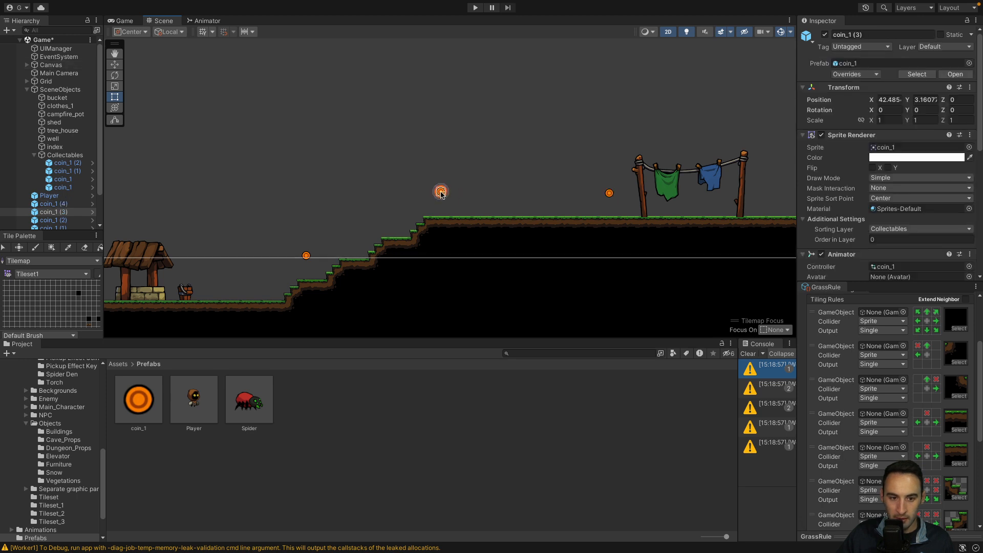
{"action": "left_click", "coordinate": [610, 195], "text": "shift"}
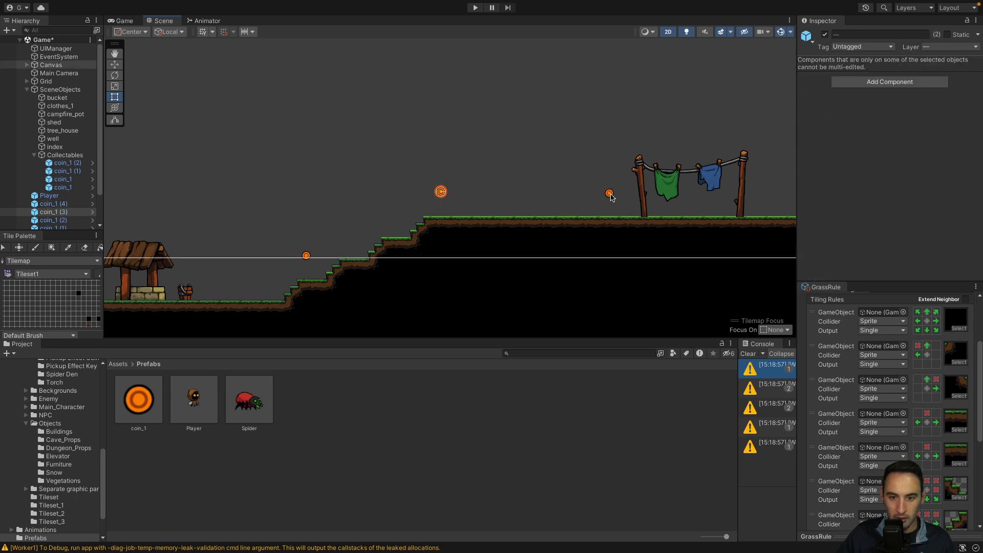
{"action": "left_click", "coordinate": [610, 195]}
{"action": "scroll", "coordinate": [65, 204], "scroll_direction": "down", "scroll_amount": 3}
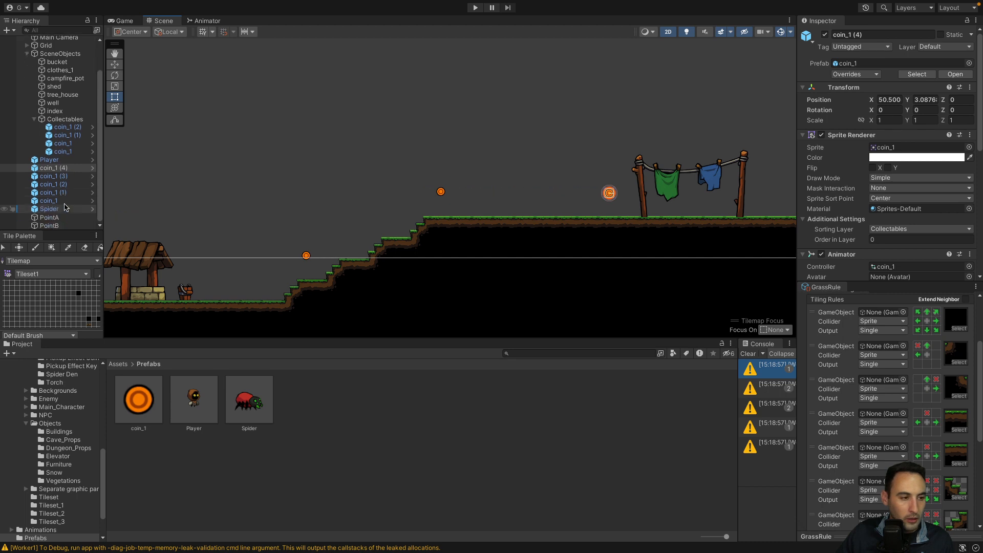
{"action": "left_click", "coordinate": [58, 183]}
{"action": "left_click", "coordinate": [66, 174], "text": "shift"}
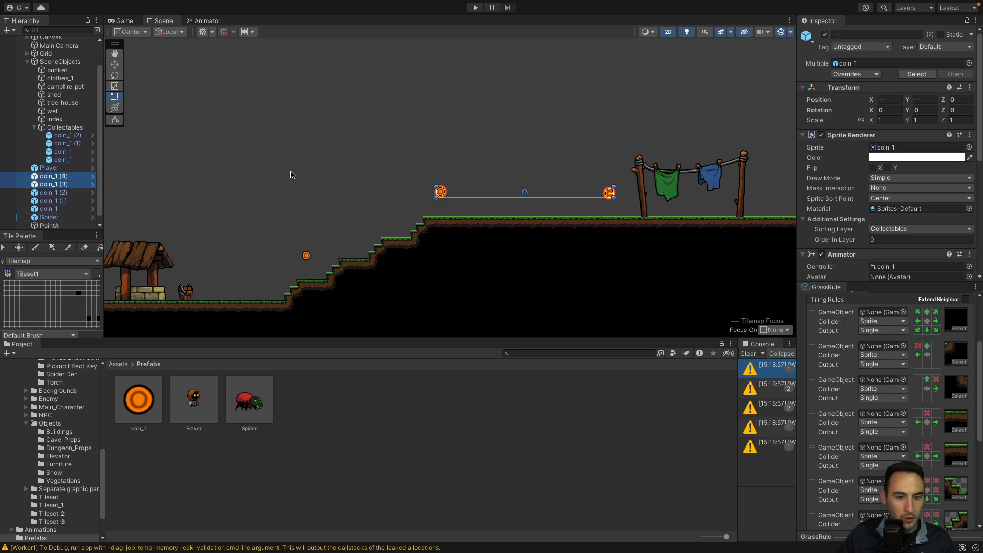
{"action": "left_click", "coordinate": [927, 99]}
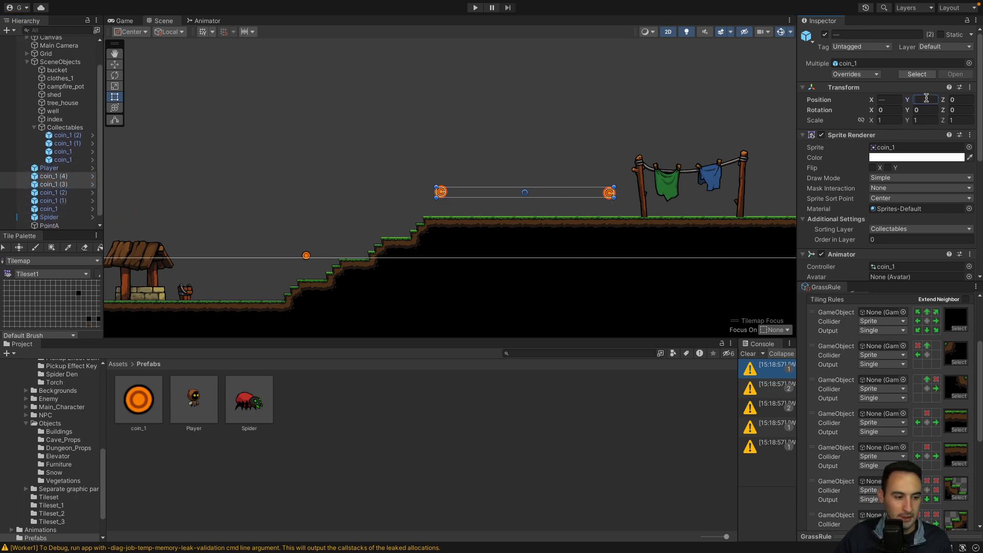
{"action": "type", "text": "2"}
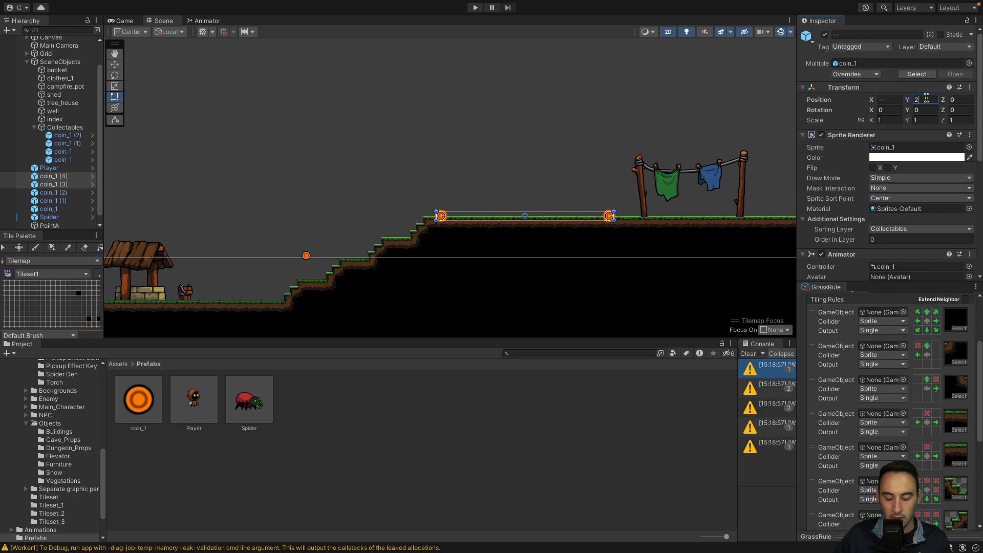
{"action": "key", "text": "BackSpace"}
{"action": "type", "text": "3"}
Playtest the level from the start, running and jumping the character through all the placed coins up to the clothesline
{"action": "middle_click_drag", "start_coordinate": [617, 258], "coordinate": [398, 270]}
{"action": "middle_click_drag", "start_coordinate": [684, 259], "coordinate": [629, 237]}
{"action": "scroll", "coordinate": [445, 249], "scroll_direction": "down", "scroll_amount": 8}
{"action": "left_click", "coordinate": [475, 8]}
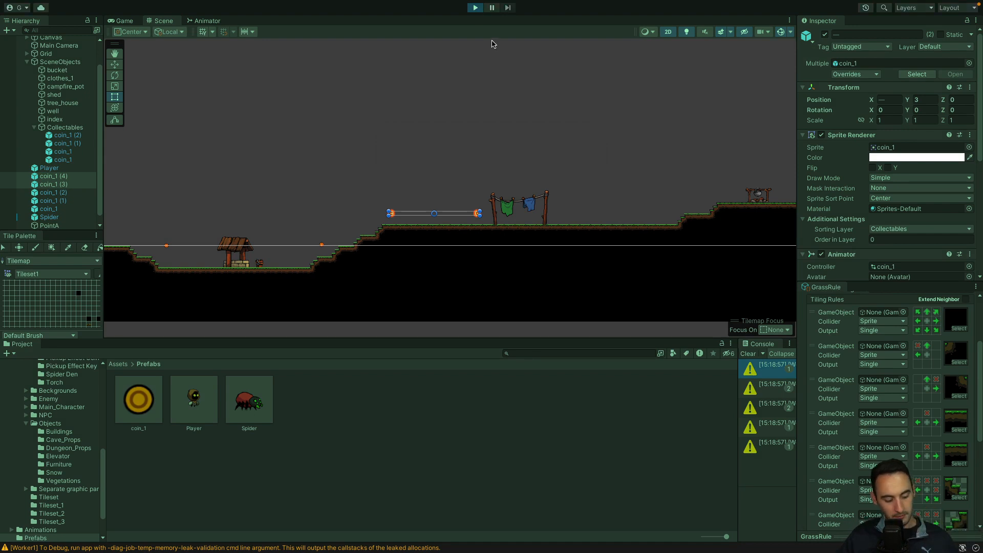
{"action": "key", "text": "Right"}
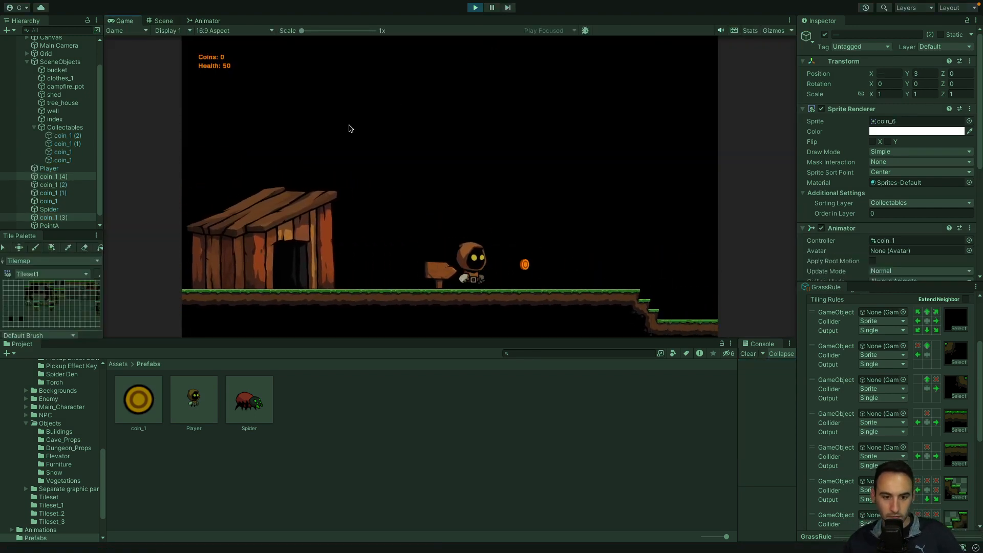
{"action": "key", "text": "Right"}
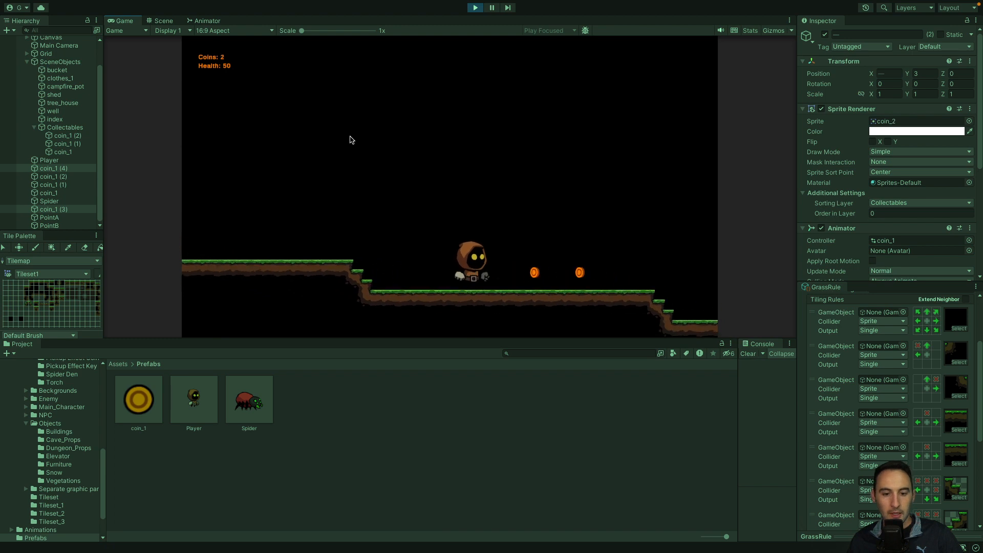
{"action": "key", "text": "Right"}
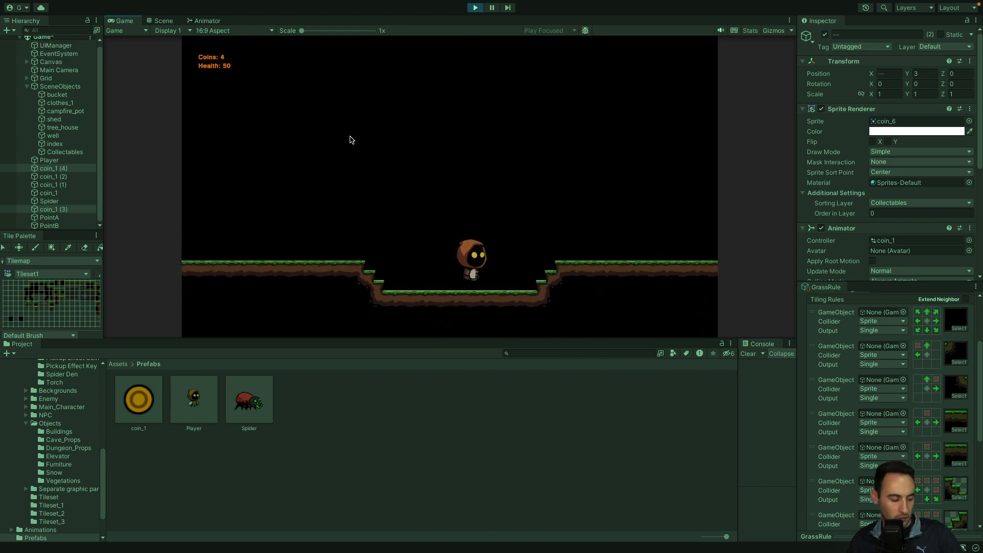
{"action": "key", "text": "space"}
{"action": "key", "text": "Right"}
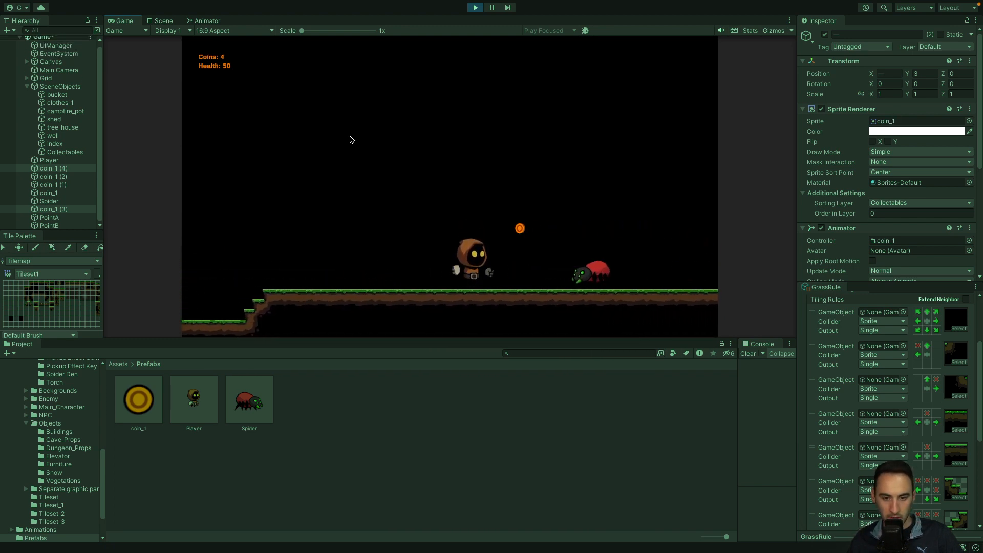
{"action": "key", "text": "space"}
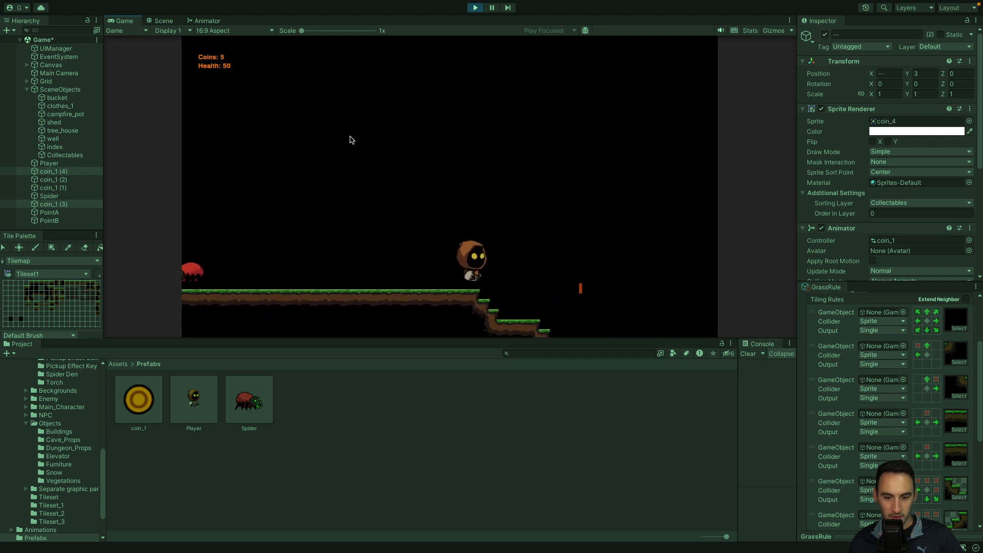
{"action": "key", "text": "Right"}
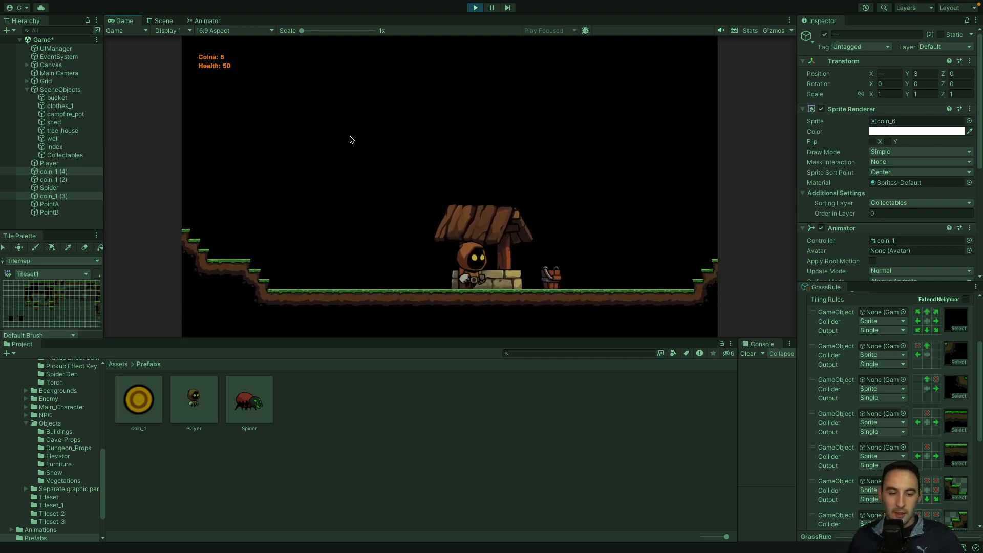
{"action": "key", "text": "Right"}
{"action": "key", "text": "space"}
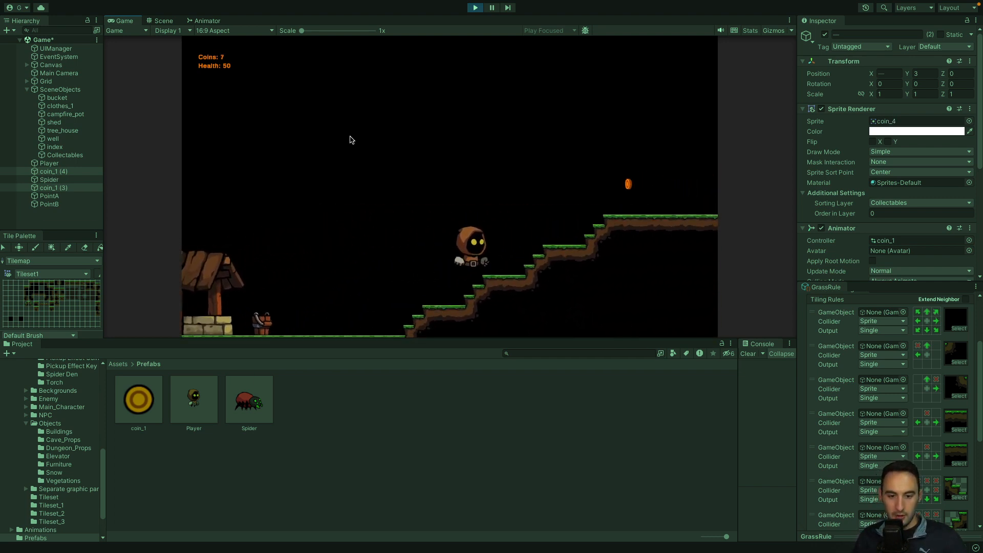
{"action": "key", "text": "Right"}
{"action": "key", "text": "space"}
{"action": "key", "text": "Right"}
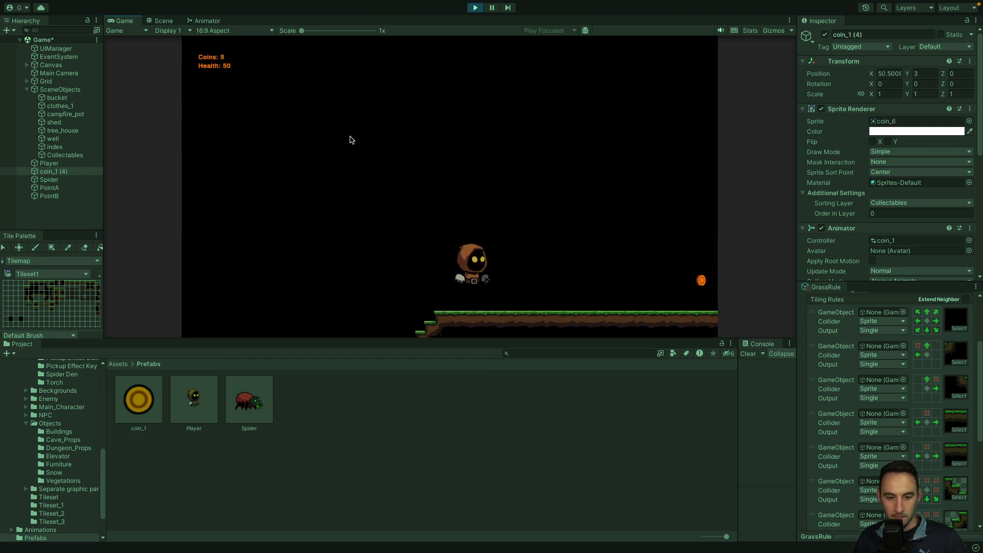
{"action": "key", "text": "Right"}
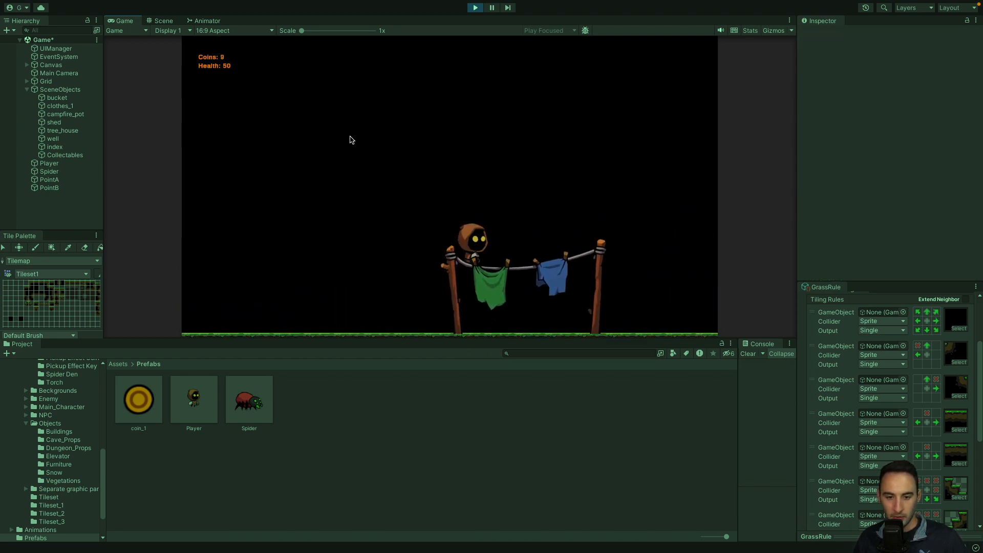
Run the character on past the campfire and down the steps to the tree house, and end the playtest
{"action": "key", "text": "Right"}
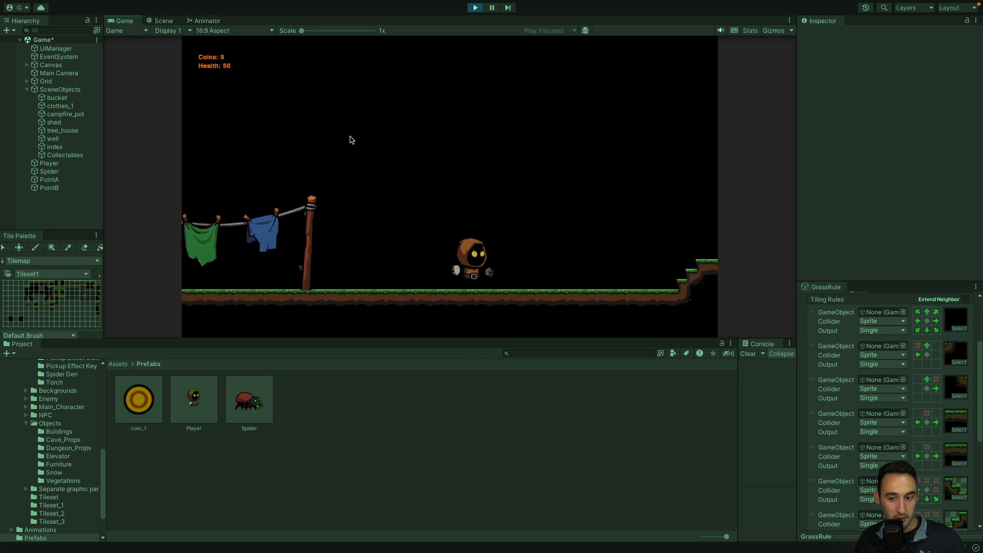
{"action": "key", "text": "space"}
{"action": "key", "text": "Right"}
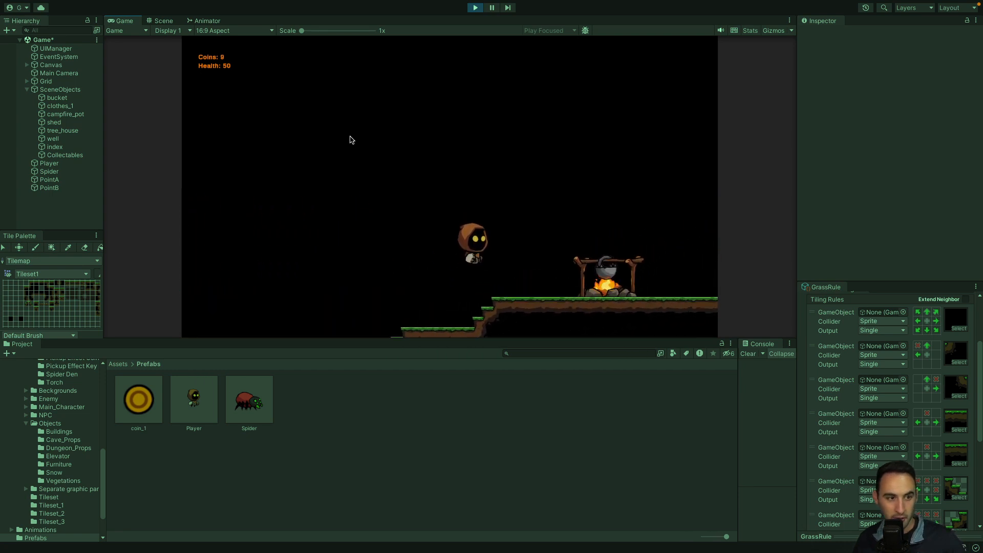
{"action": "key", "text": "Right"}
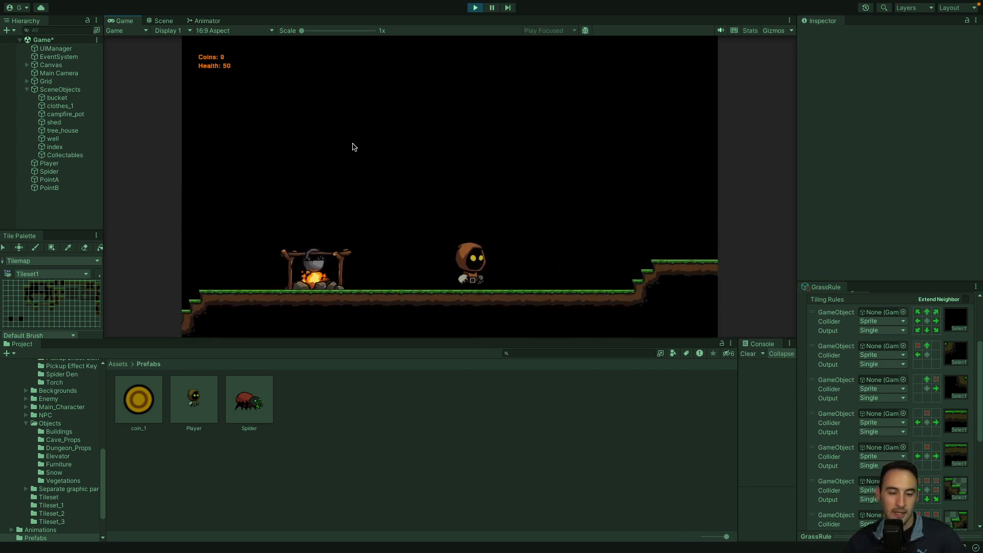
{"action": "key", "text": "Right"}
{"action": "key", "text": "space"}
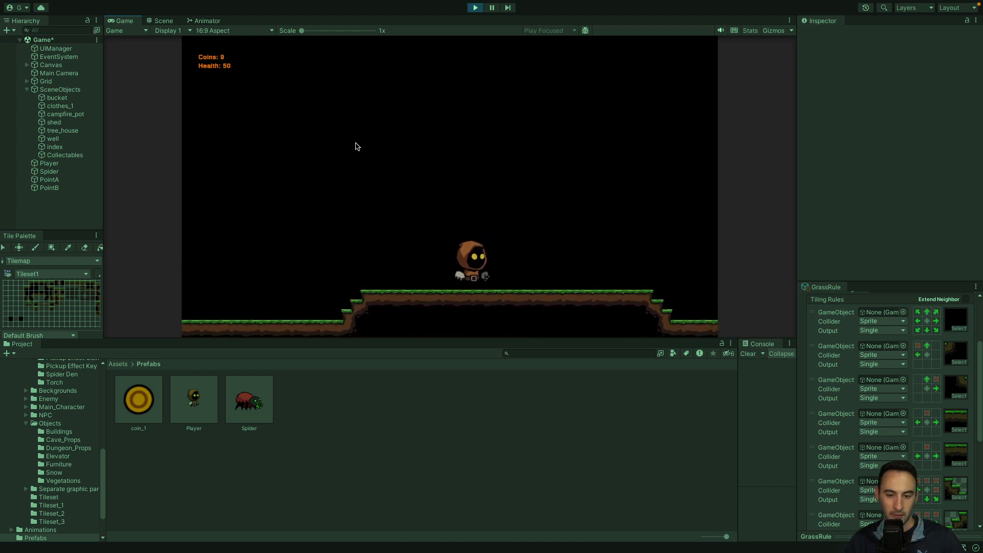
{"action": "key", "text": "Right"}
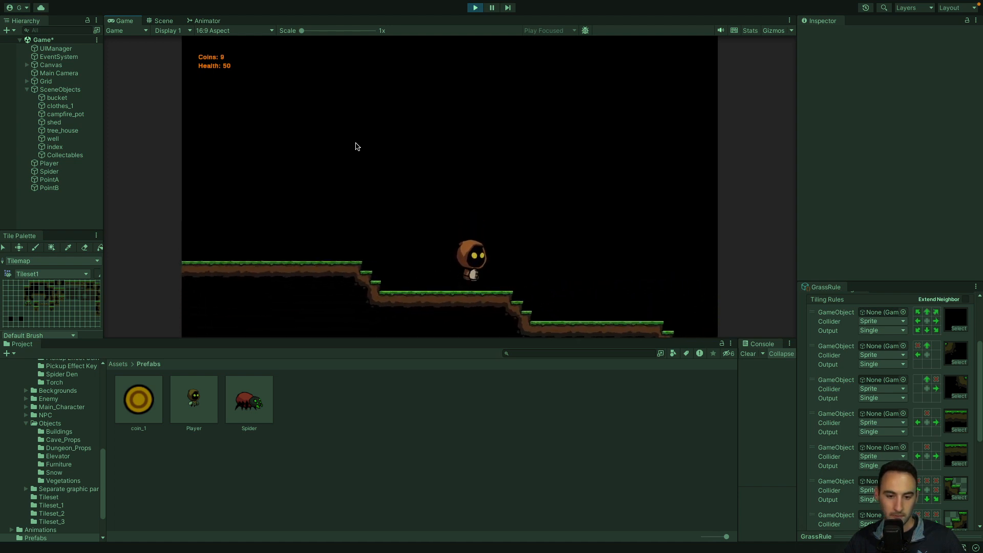
{"action": "key", "text": "Right"}
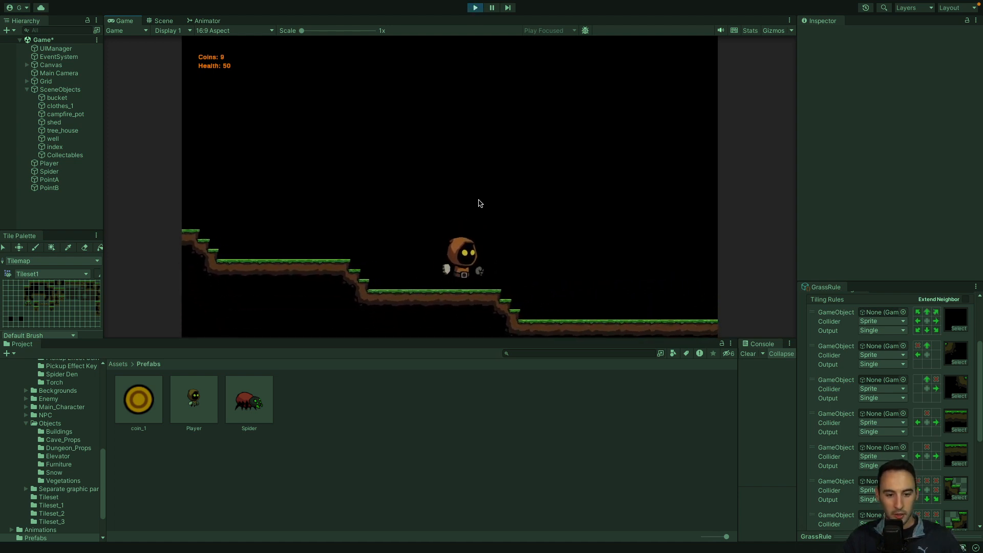
{"action": "key", "text": "Right"}
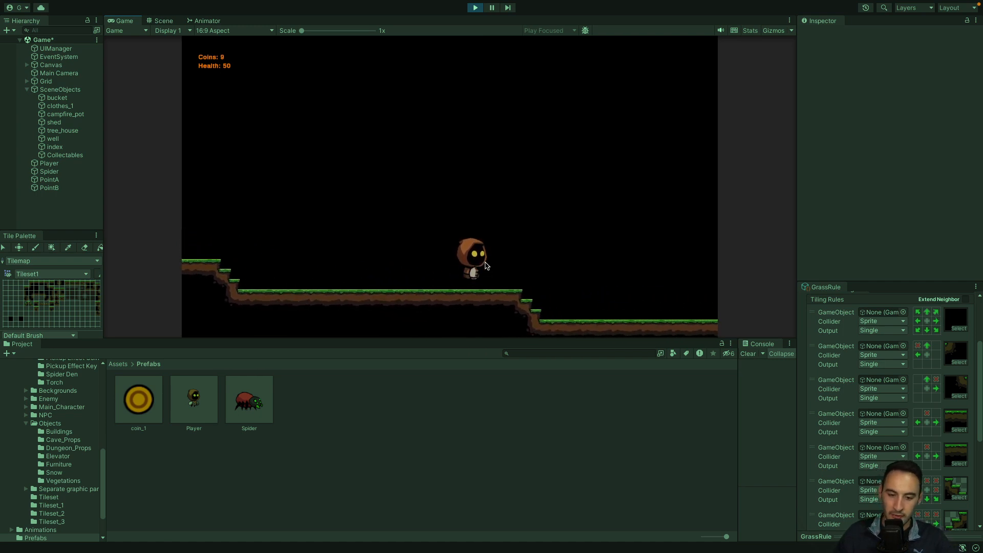
{"action": "key", "text": "Right"}
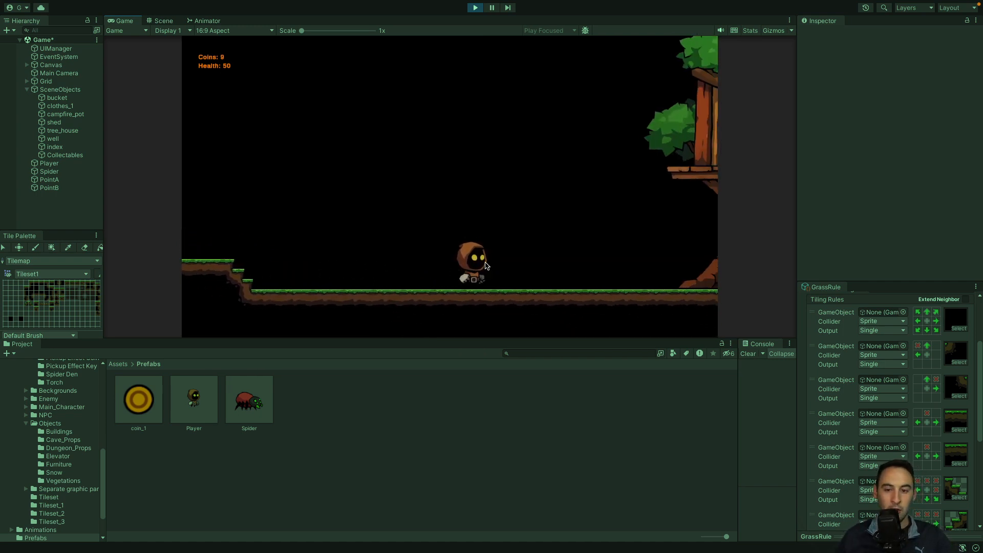
{"action": "key", "text": "Right"}
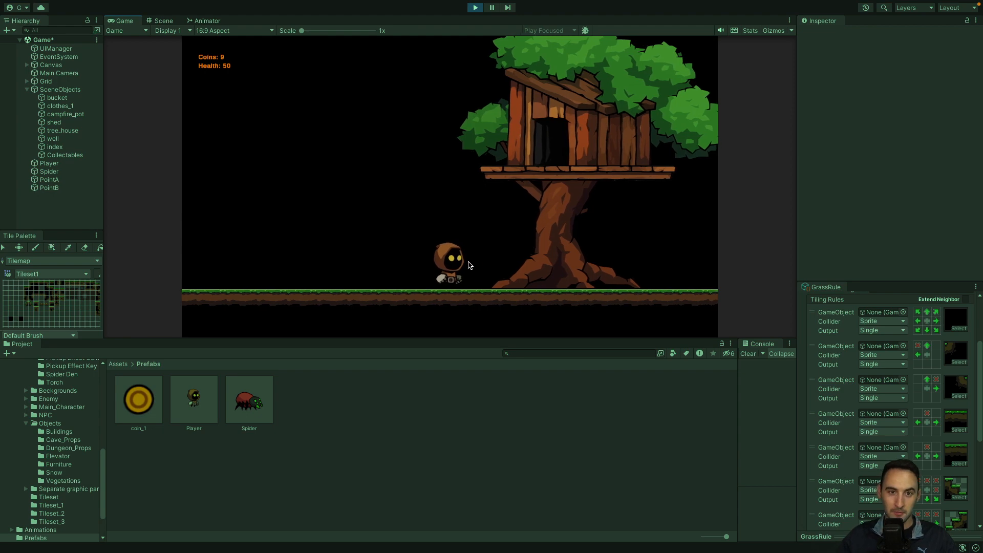
{"action": "left_click", "coordinate": [475, 8]}
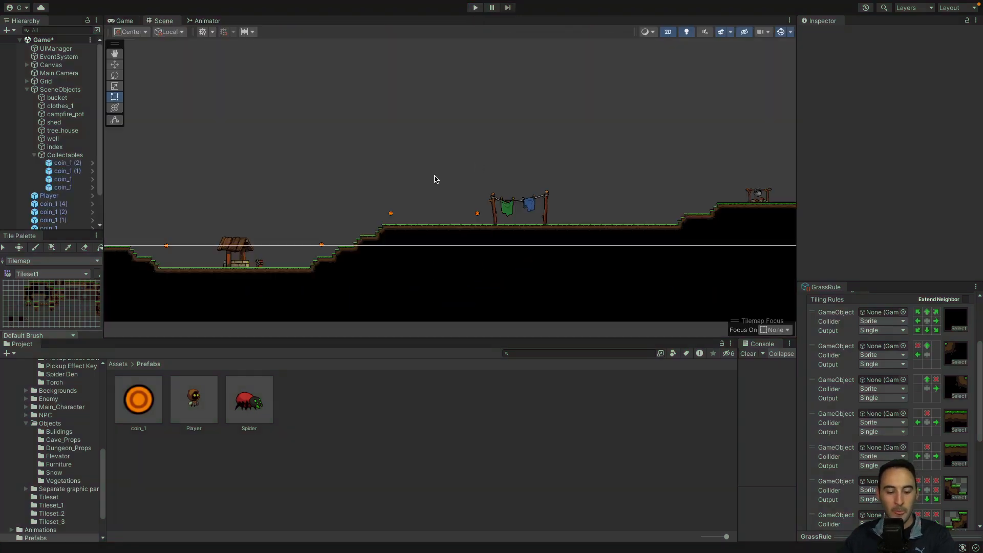